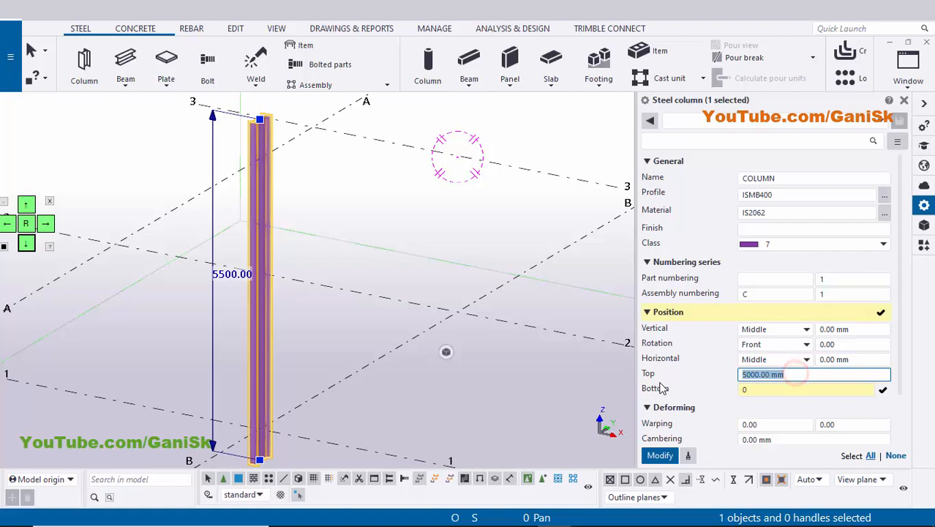
Set the steel column's top level to 4000 mm, apply the modification and close its properties.
{"action": "type", "text": "4000"}
{"action": "left_click", "coordinate": [661, 454]}
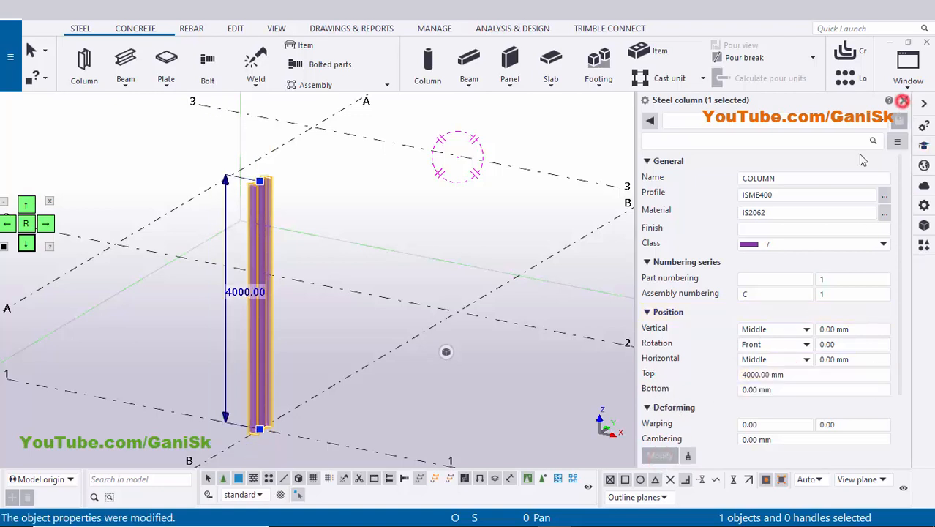
{"action": "left_click", "coordinate": [904, 101]}
{"action": "left_click", "coordinate": [549, 379]}
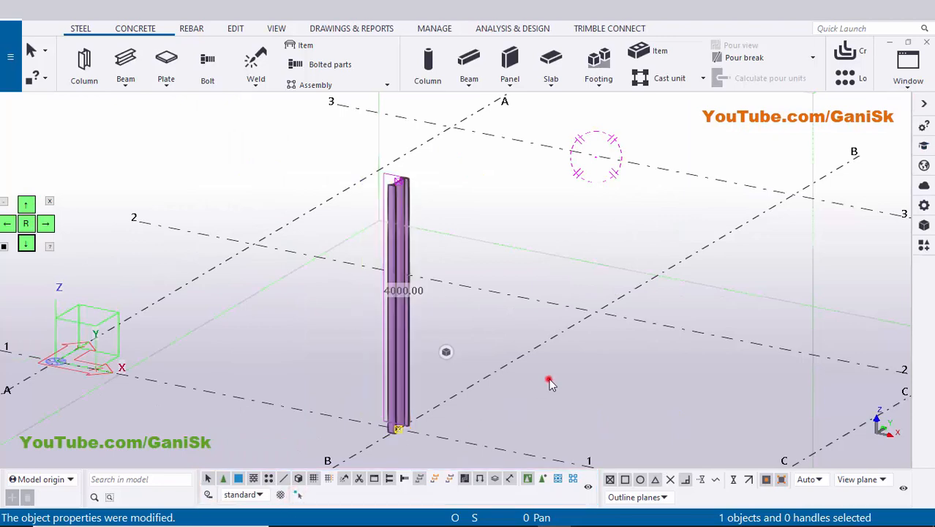
Open the applications and components catalogue and search it for 1014.
{"action": "middle_click_drag", "start_coordinate": [437, 421], "coordinate": [431, 351]}
{"action": "scroll", "coordinate": [431, 352], "scroll_direction": "up", "scroll_amount": 4}
{"action": "scroll", "coordinate": [374, 371], "scroll_direction": "up", "scroll_amount": 1}
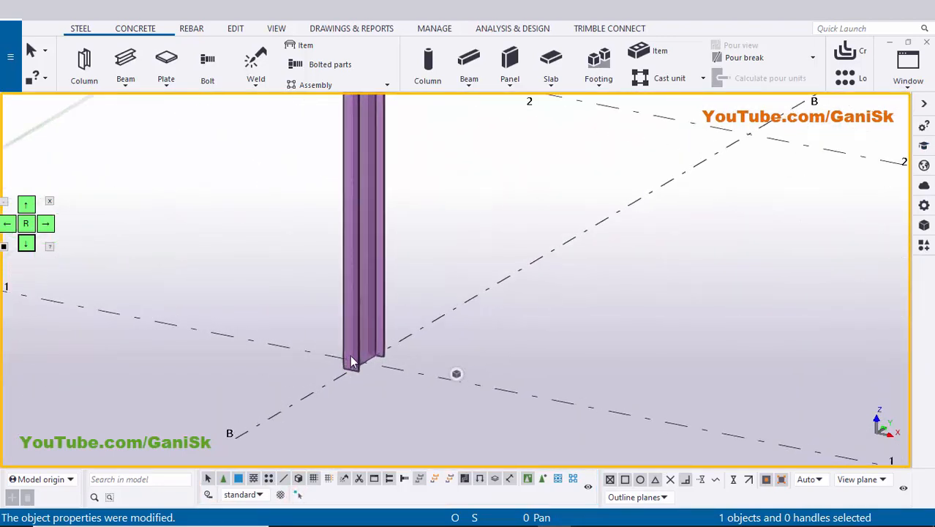
{"action": "key", "text": "ctrl+f"}
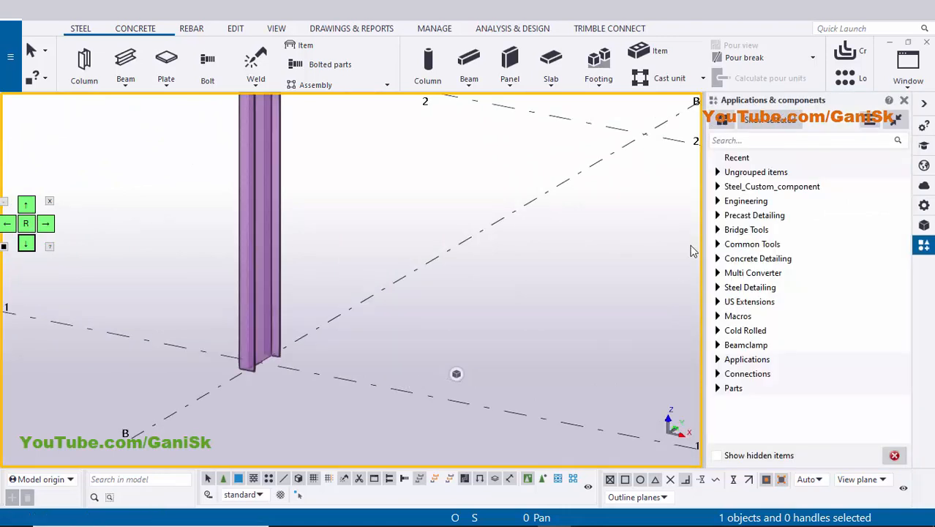
{"action": "left_click", "coordinate": [735, 140]}
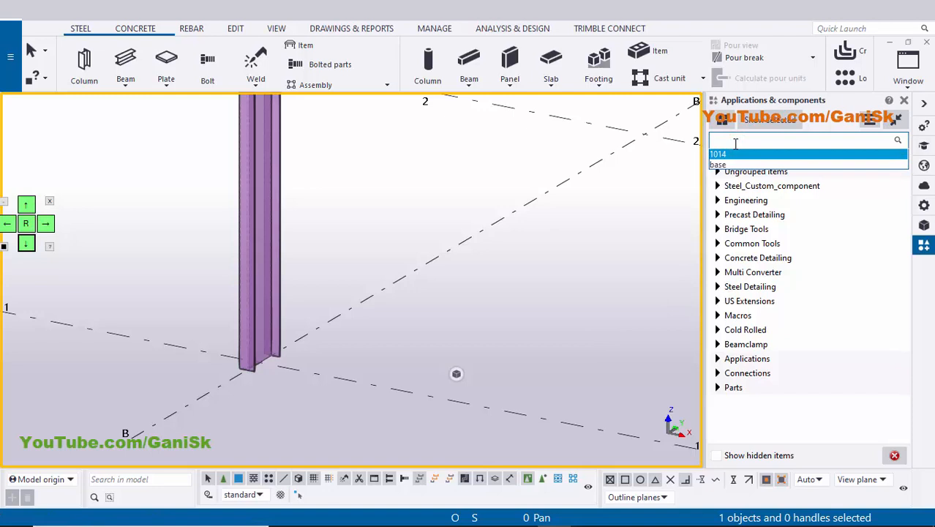
{"action": "key", "text": "Return"}
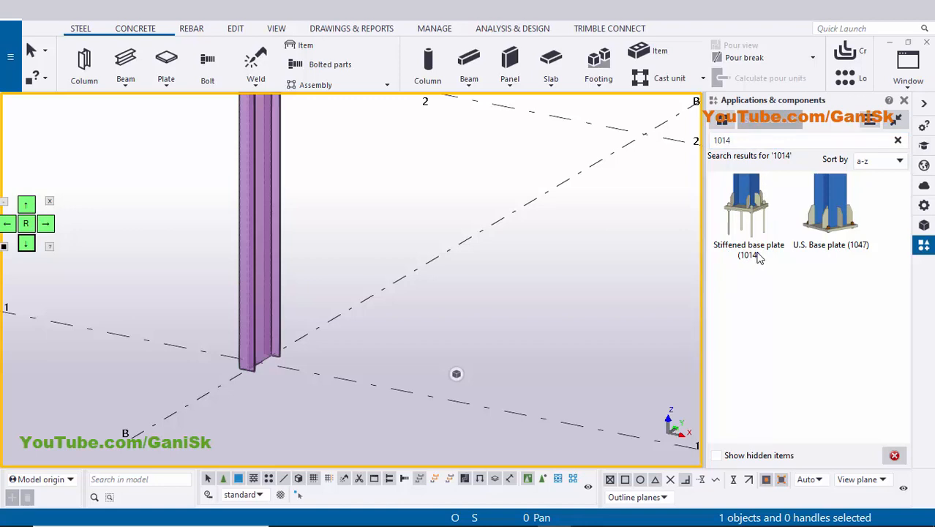
Add the Stiffened base plate (1014) to the column, positioned at its foot on the grid B/1 intersection.
{"action": "left_click", "coordinate": [756, 217]}
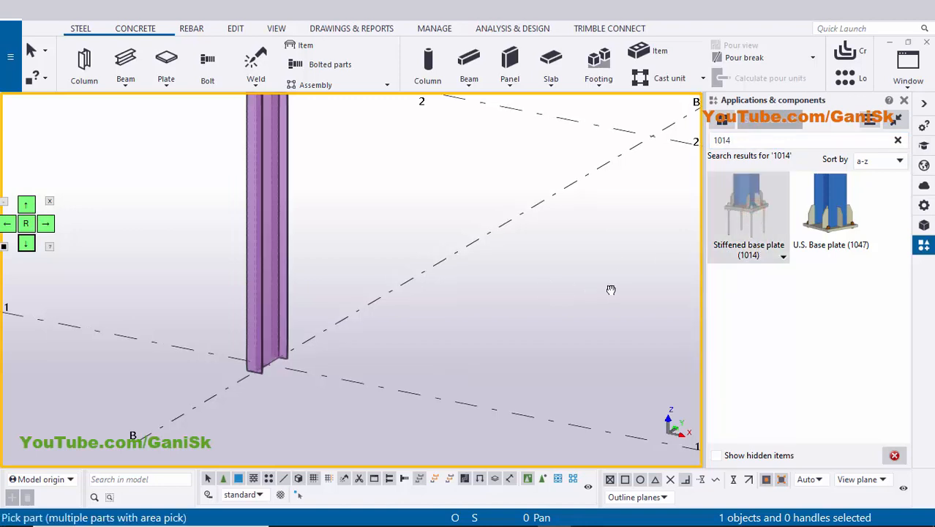
{"action": "left_click", "coordinate": [349, 292]}
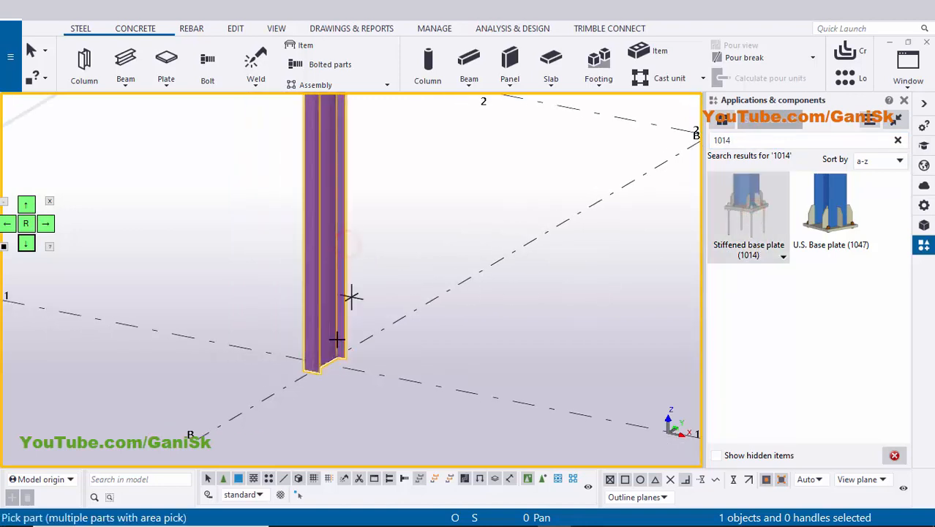
{"action": "left_click", "coordinate": [325, 362]}
{"action": "right_click", "coordinate": [517, 172]}
{"action": "left_click", "coordinate": [532, 177]}
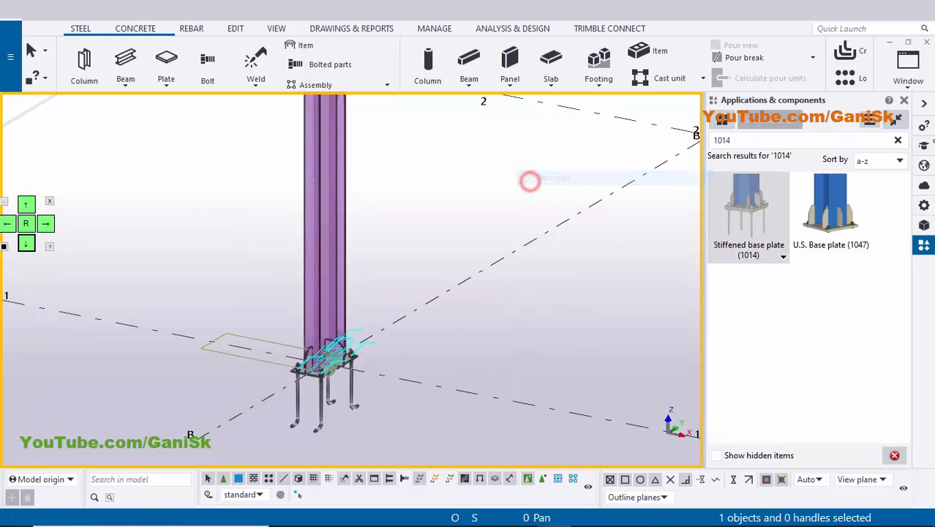
{"action": "left_click", "coordinate": [904, 100]}
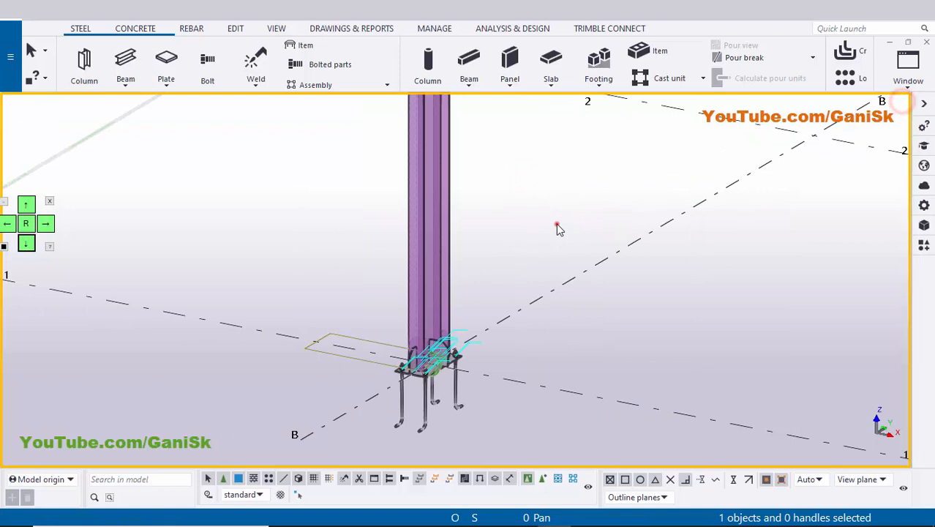
Redraw the view and show both the parts and the component objects as fully rendered.
{"action": "right_click", "coordinate": [542, 189]}
{"action": "left_click", "coordinate": [589, 266]}
{"action": "scroll", "coordinate": [513, 297], "scroll_direction": "up", "scroll_amount": 3}
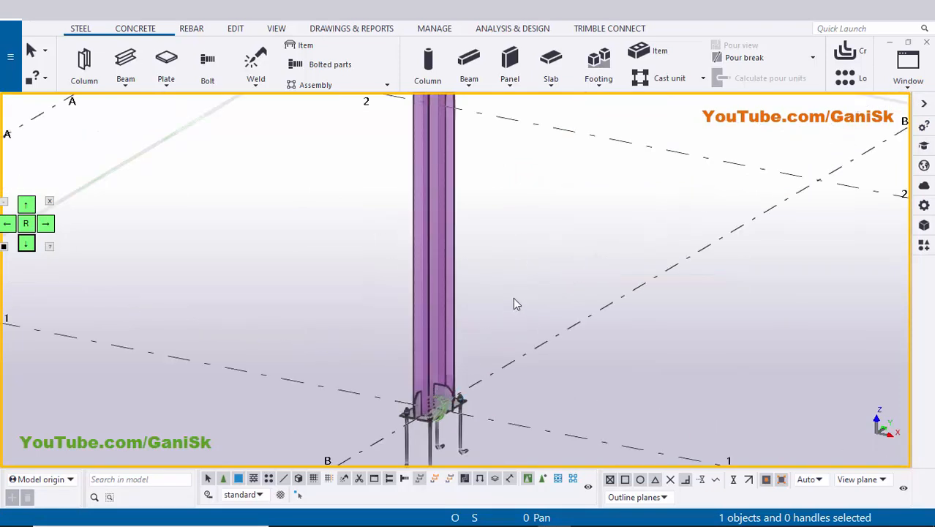
{"action": "key", "text": "ctrl+4"}
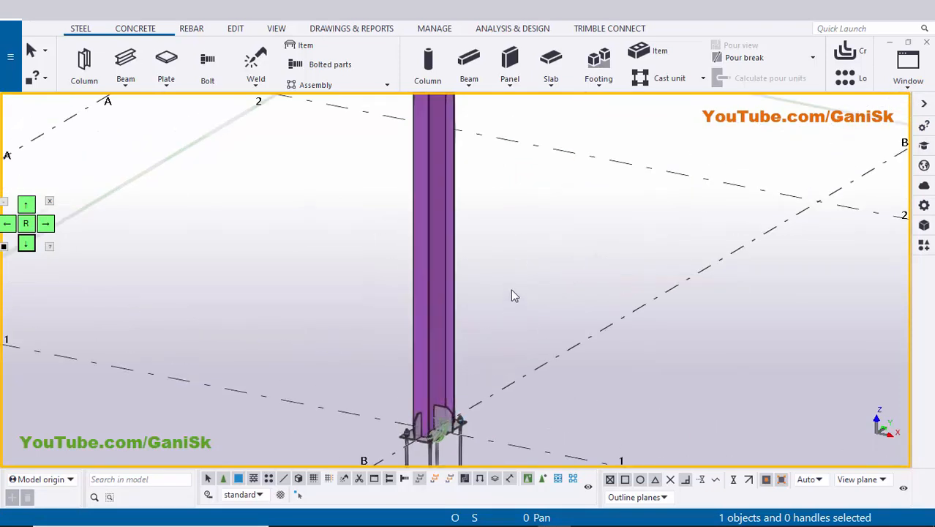
{"action": "scroll", "coordinate": [453, 302], "scroll_direction": "up", "scroll_amount": 2}
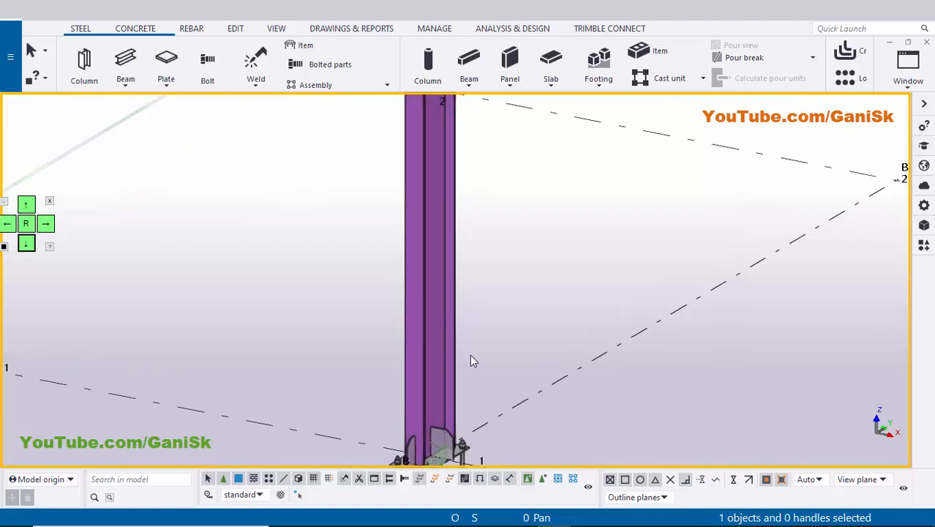
{"action": "key", "text": "shift+4"}
Examine the base plate, stiffeners and anchor rods at the column's foot.
{"action": "middle_click_drag", "start_coordinate": [496, 360], "coordinate": [465, 280]}
{"action": "scroll", "coordinate": [444, 301], "scroll_direction": "up", "scroll_amount": 2}
{"action": "scroll", "coordinate": [436, 346], "scroll_direction": "down", "scroll_amount": 4}
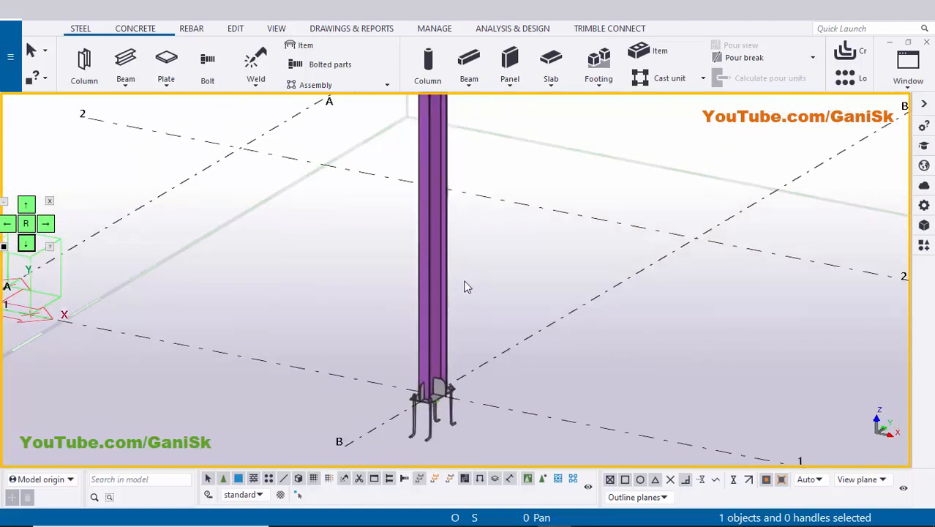
{"action": "scroll", "coordinate": [453, 284], "scroll_direction": "up", "scroll_amount": 3}
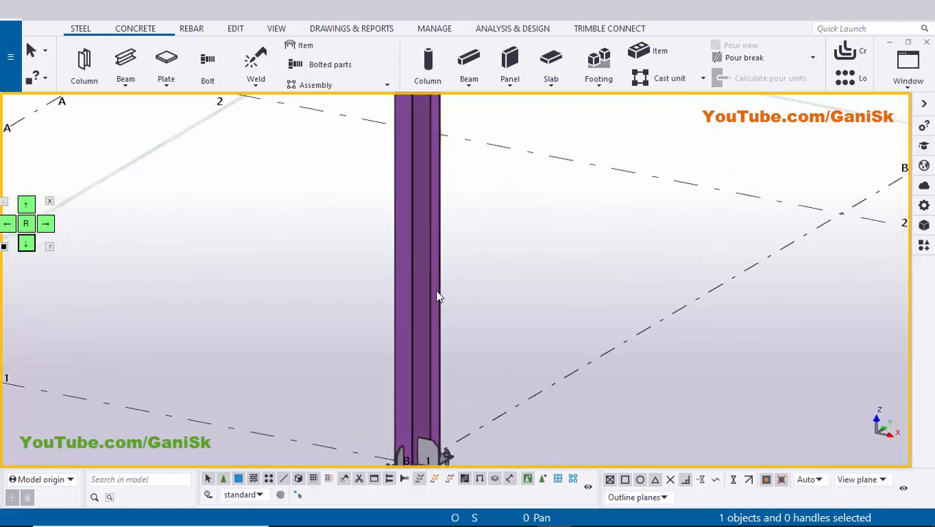
{"action": "middle_click_drag", "start_coordinate": [467, 275], "coordinate": [480, 114]}
{"action": "scroll", "coordinate": [423, 324], "scroll_direction": "up", "scroll_amount": 4}
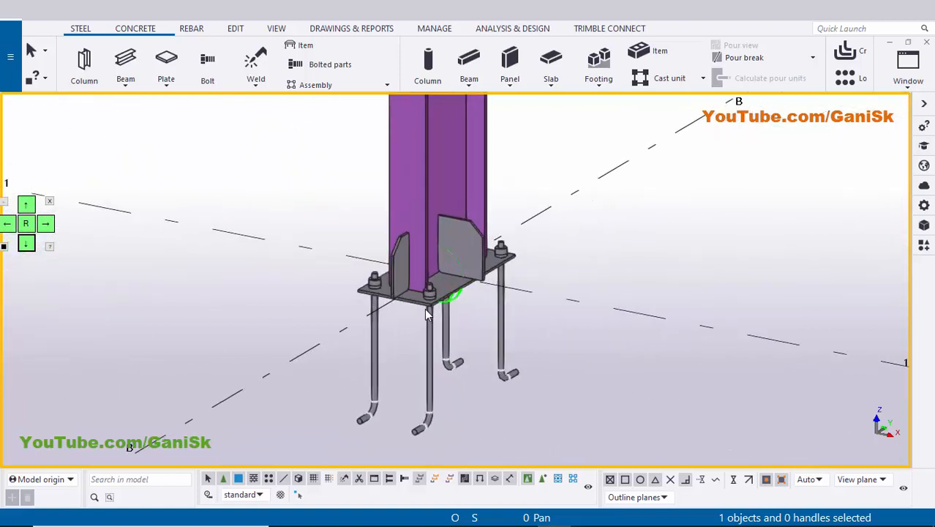
{"action": "scroll", "coordinate": [421, 306], "scroll_direction": "up", "scroll_amount": 5}
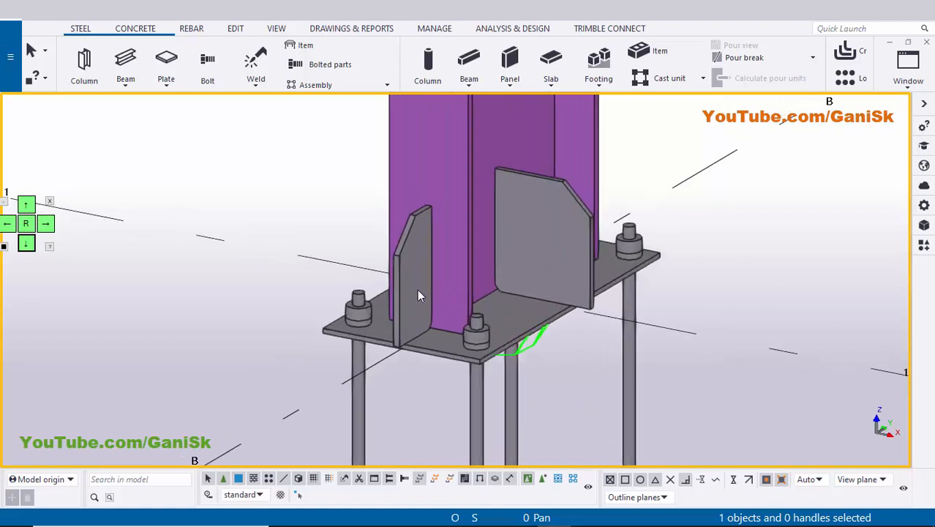
{"action": "scroll", "coordinate": [416, 314], "scroll_direction": "down", "scroll_amount": 5}
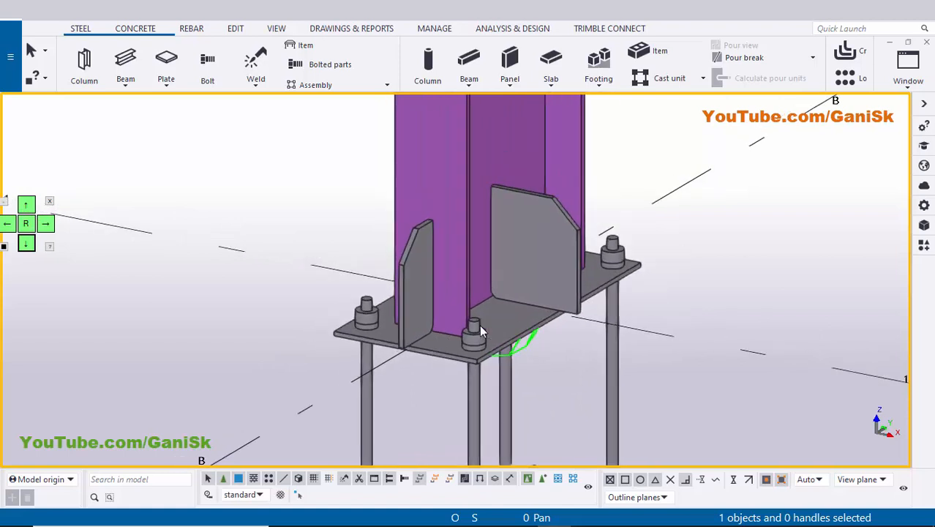
Set the column's part numbering prefix to p, apply the modification and close its properties.
{"action": "double_click", "coordinate": [453, 211]}
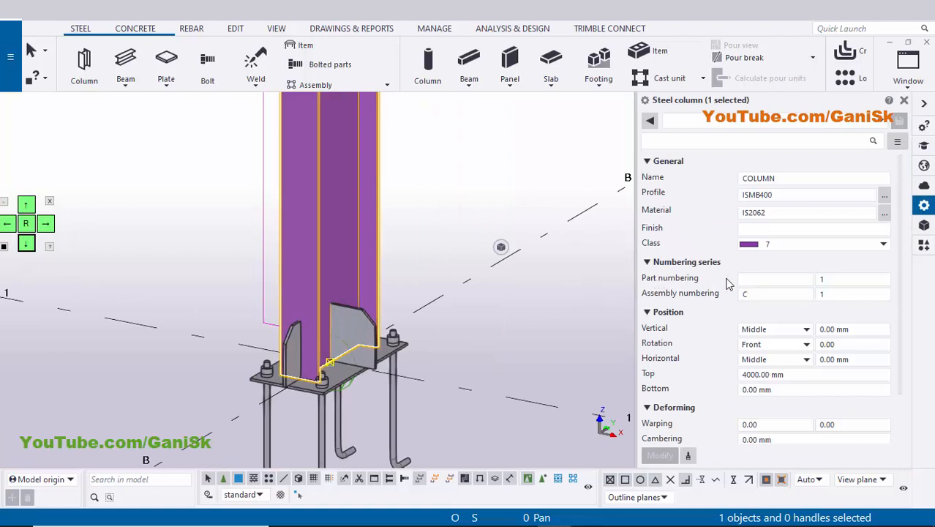
{"action": "left_click", "coordinate": [760, 280]}
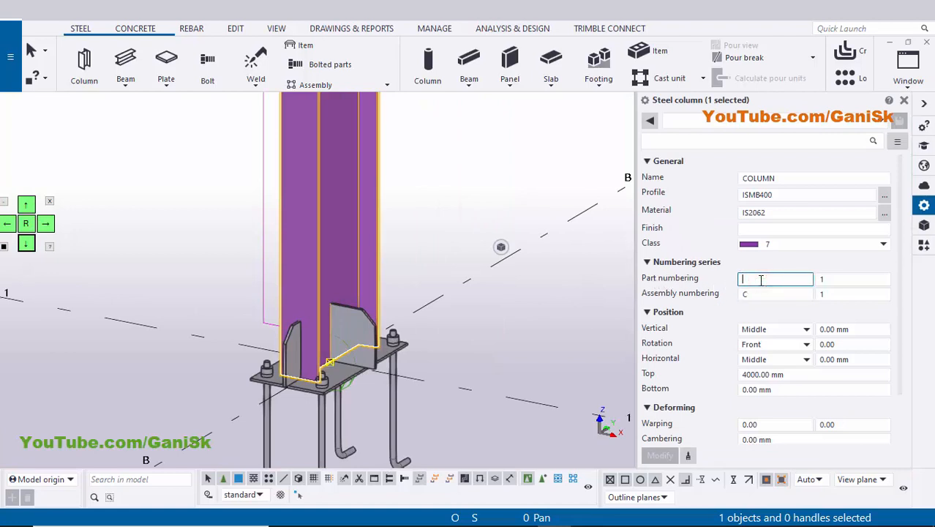
{"action": "type", "text": "p"}
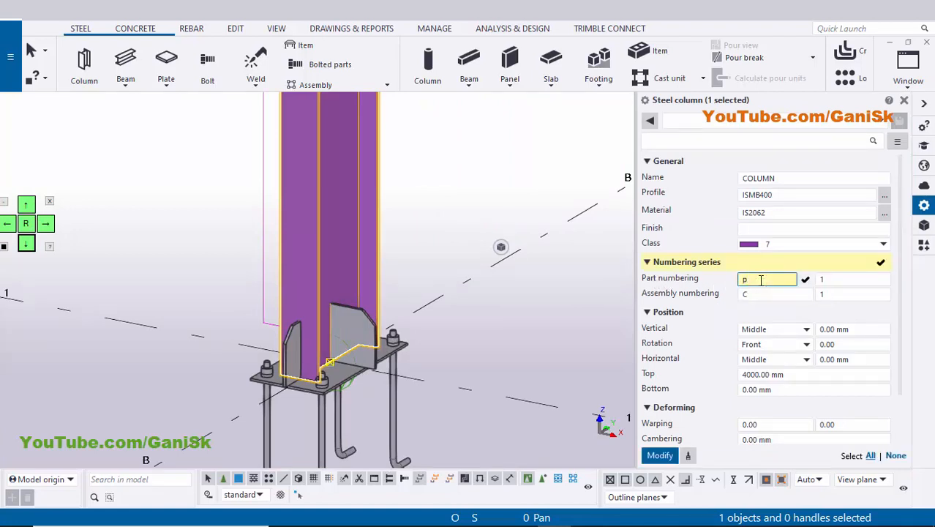
{"action": "left_click", "coordinate": [660, 455]}
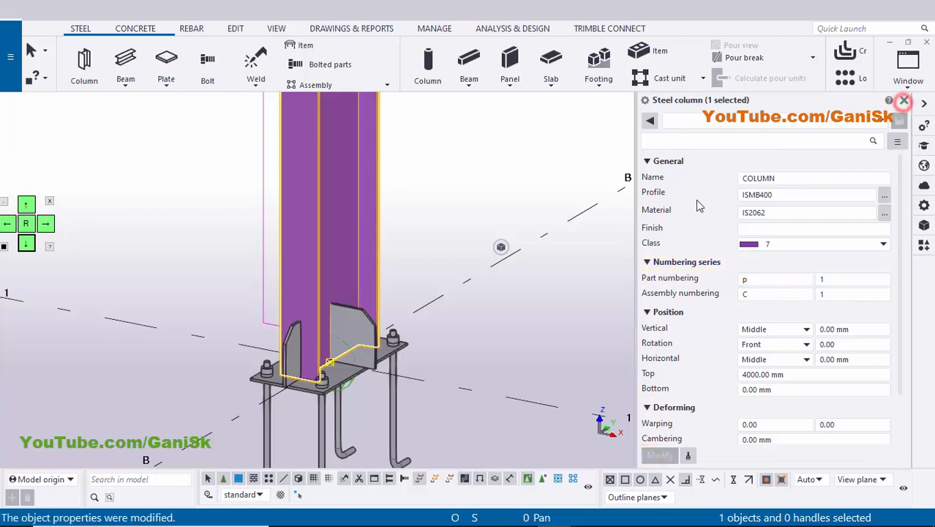
{"action": "left_click", "coordinate": [904, 101]}
{"action": "left_click", "coordinate": [594, 183]}
Open the parts settings of the Stiffened base plate (1014) component at the column's foot.
{"action": "middle_click_drag", "start_coordinate": [436, 413], "coordinate": [435, 330]}
{"action": "scroll", "coordinate": [435, 329], "scroll_direction": "up", "scroll_amount": 2}
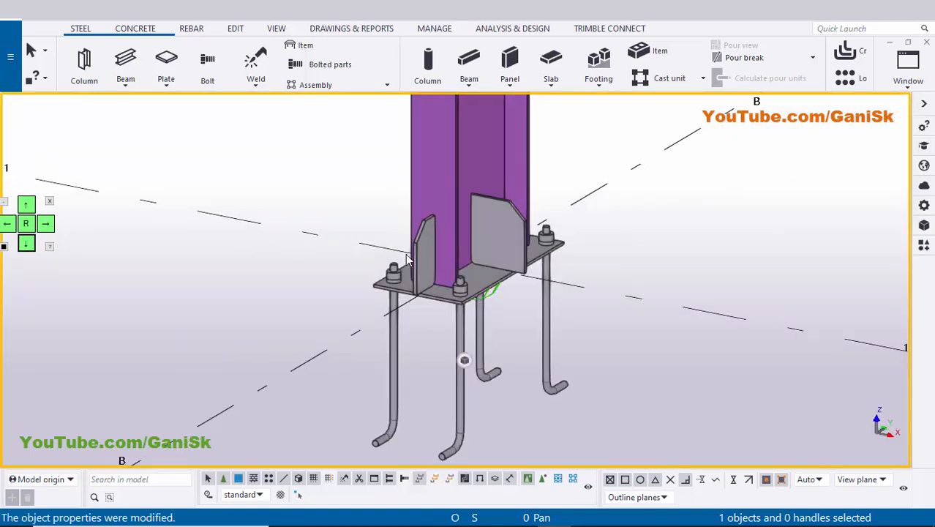
{"action": "double_click", "coordinate": [469, 293]}
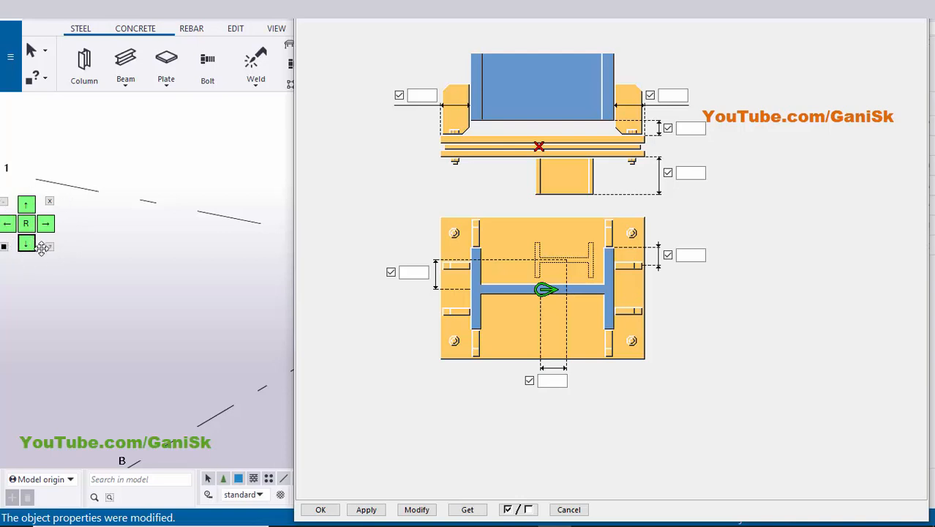
{"action": "left_click", "coordinate": [319, 238]}
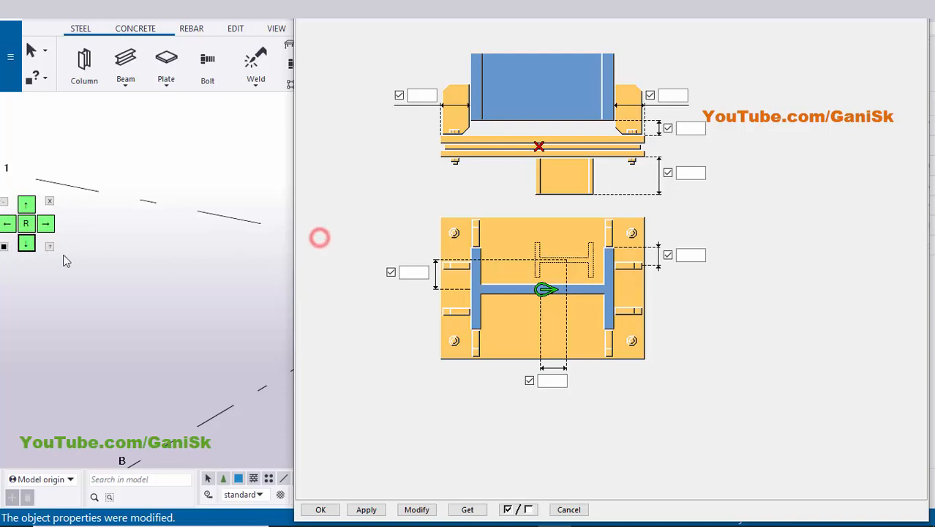
{"action": "left_click", "coordinate": [26, 244]}
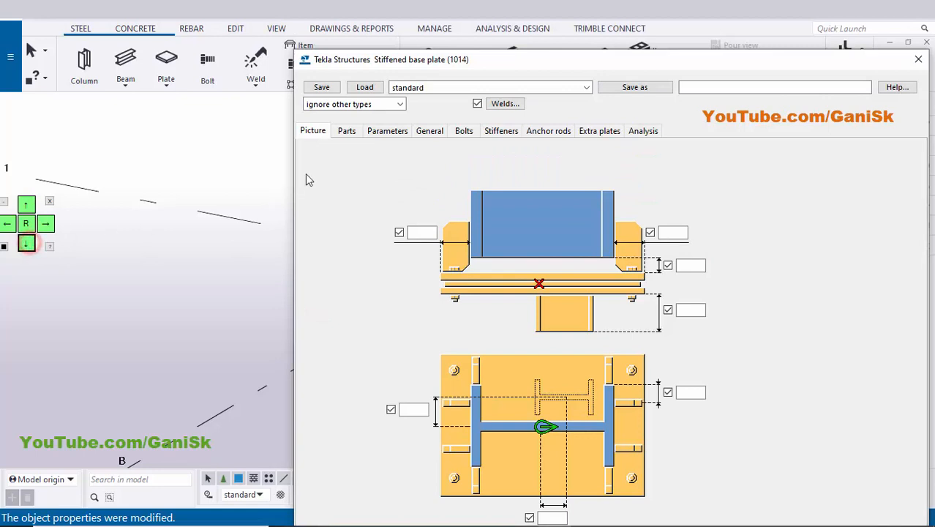
{"action": "left_click", "coordinate": [346, 132]}
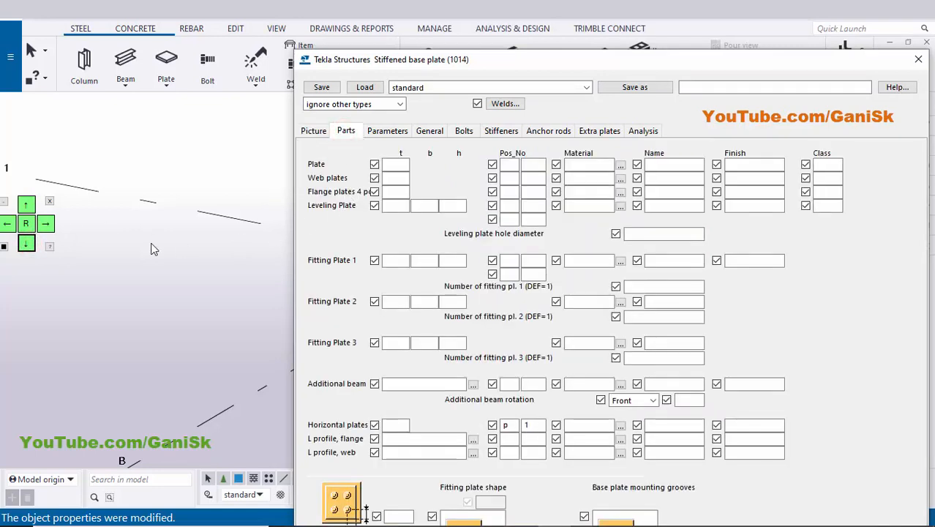
Set the position numbers to bp 1 for the plate and st 1 for both the web plates and the flange plates.
{"action": "left_click", "coordinate": [29, 207]}
{"action": "middle_click_drag", "start_coordinate": [175, 255], "coordinate": [77, 280]}
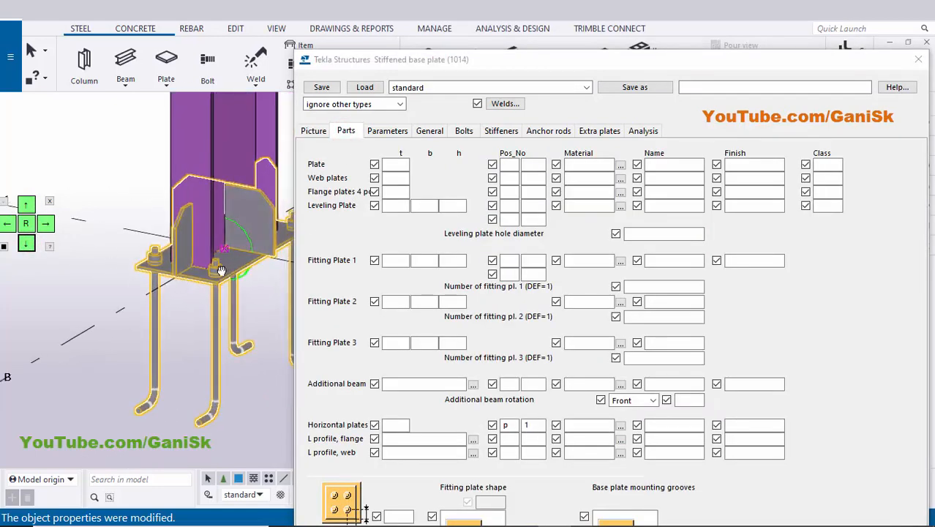
{"action": "middle_click_drag", "start_coordinate": [221, 267], "coordinate": [190, 306]}
{"action": "scroll", "coordinate": [194, 308], "scroll_direction": "up", "scroll_amount": 3}
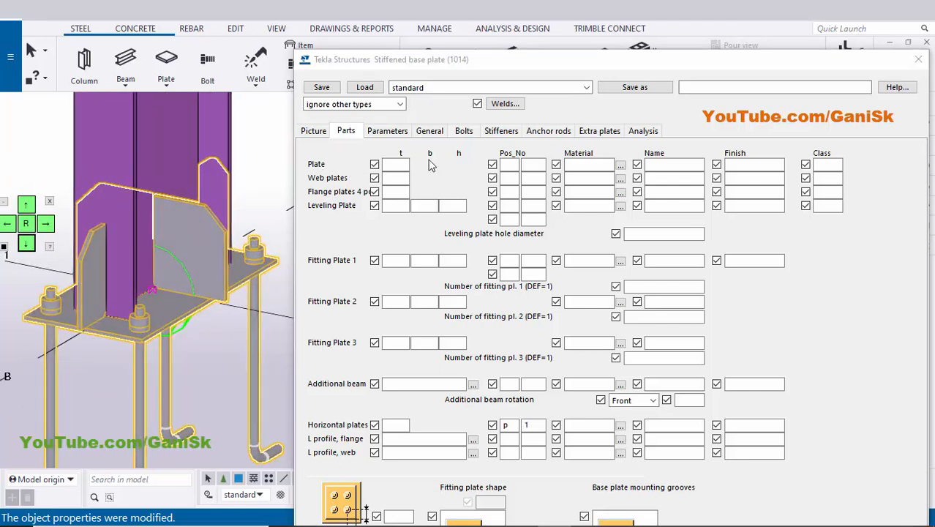
{"action": "left_click", "coordinate": [509, 164]}
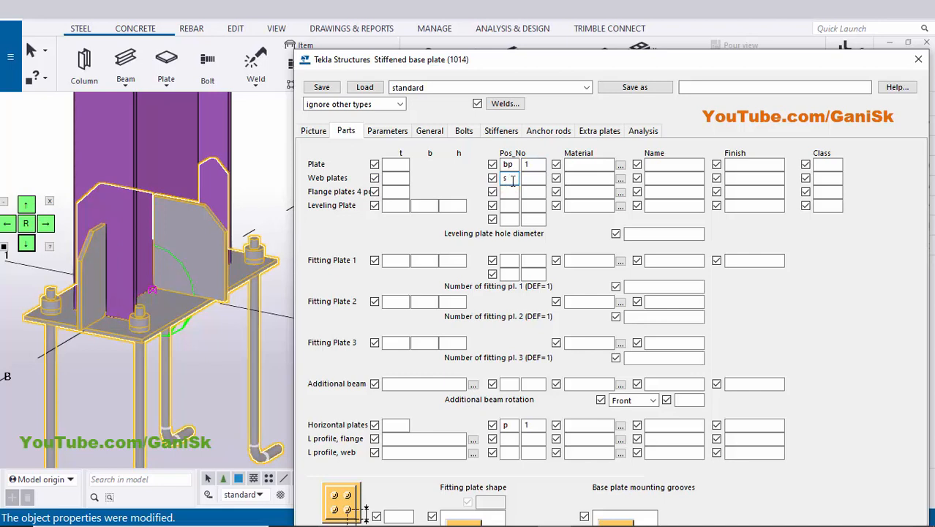
{"action": "left_click", "coordinate": [535, 180]}
{"action": "type", "text": "11"}
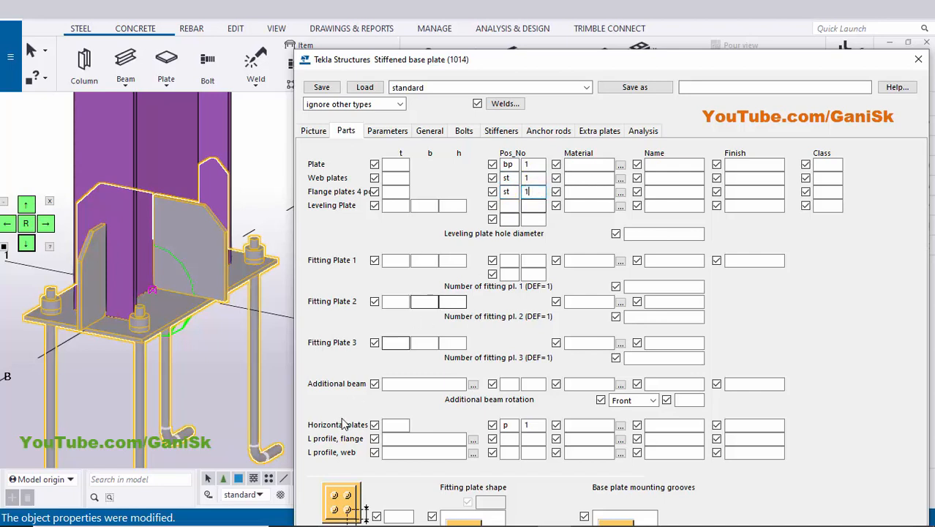
Set the horizontal plates' position number to st 1 and apply the changed settings to the base plate component.
{"action": "double_click", "coordinate": [508, 425]}
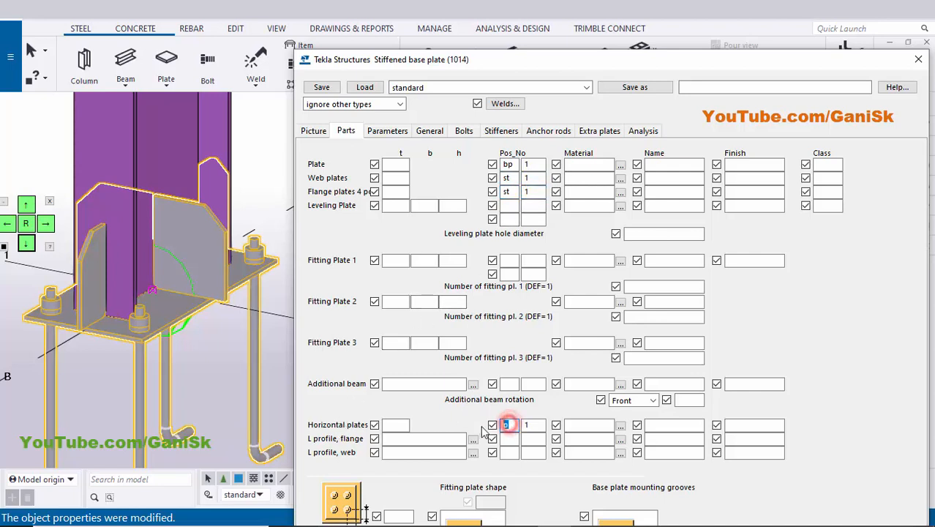
{"action": "left_click", "coordinate": [535, 425]}
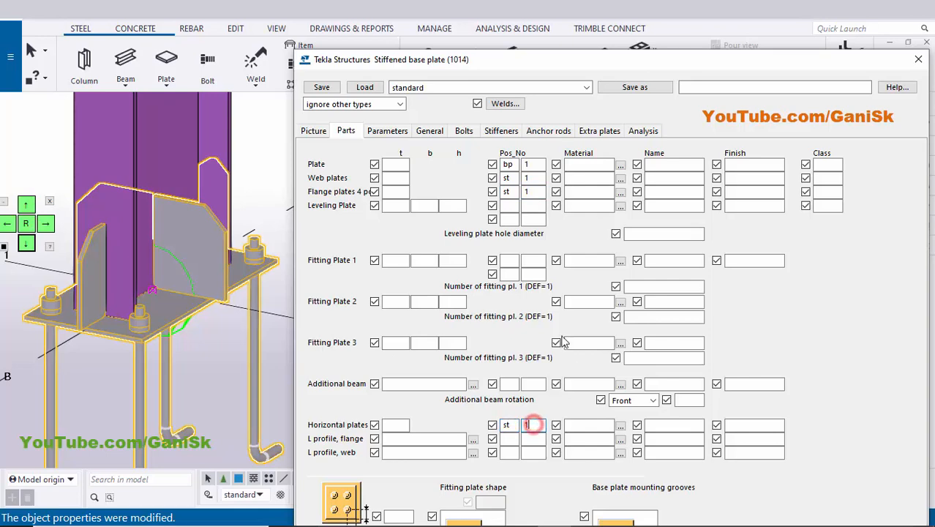
{"action": "left_click_drag", "start_coordinate": [719, 59], "coordinate": [714, 59]}
{"action": "left_click", "coordinate": [26, 206]}
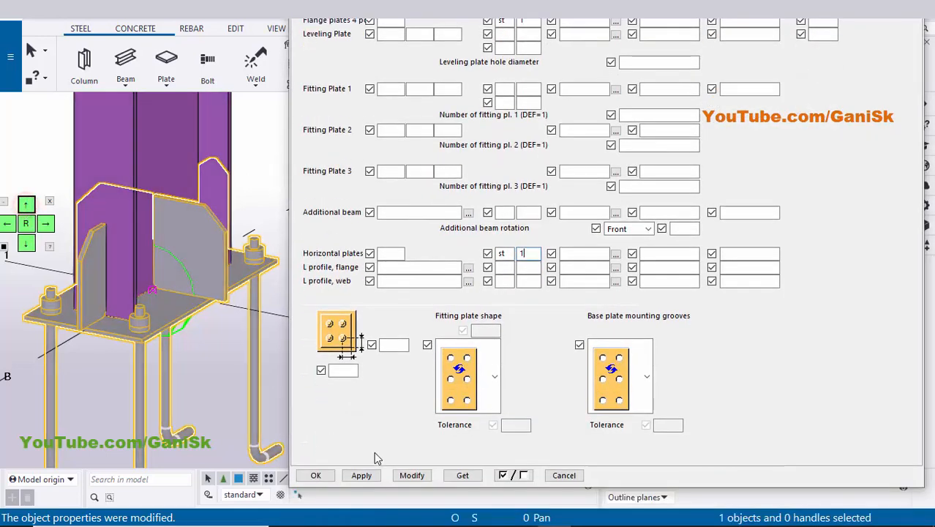
{"action": "left_click", "coordinate": [411, 475]}
{"action": "left_click", "coordinate": [366, 474]}
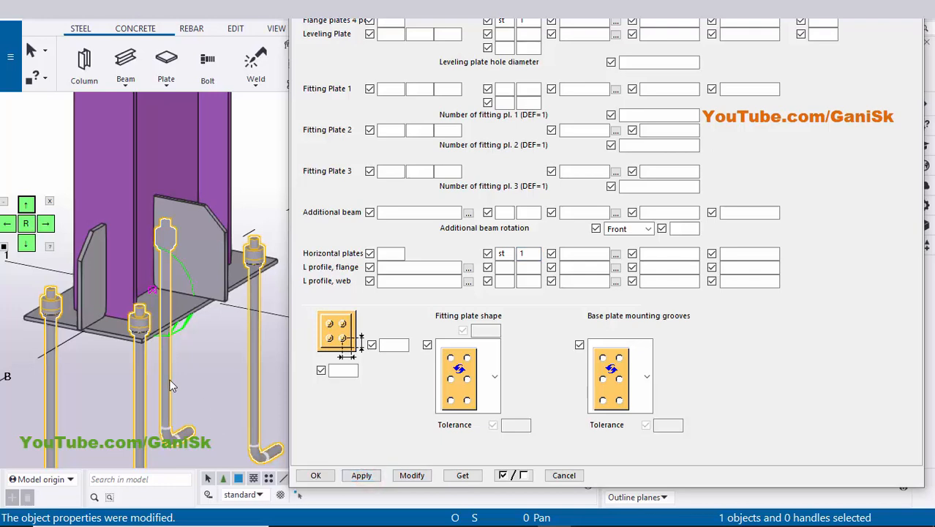
Open the anchor rods settings of the Stiffened base plate (1014) component.
{"action": "scroll", "coordinate": [169, 379], "scroll_direction": "down", "scroll_amount": 5}
{"action": "middle_click_drag", "start_coordinate": [163, 406], "coordinate": [153, 390], "text": "ctrl"}
{"action": "scroll", "coordinate": [152, 389], "scroll_direction": "up", "scroll_amount": 6}
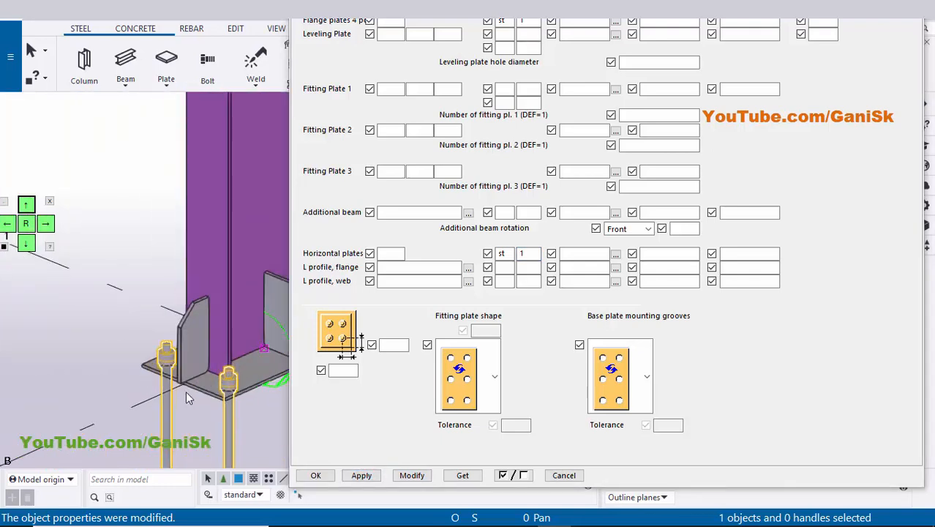
{"action": "scroll", "coordinate": [140, 360], "scroll_direction": "down", "scroll_amount": 3}
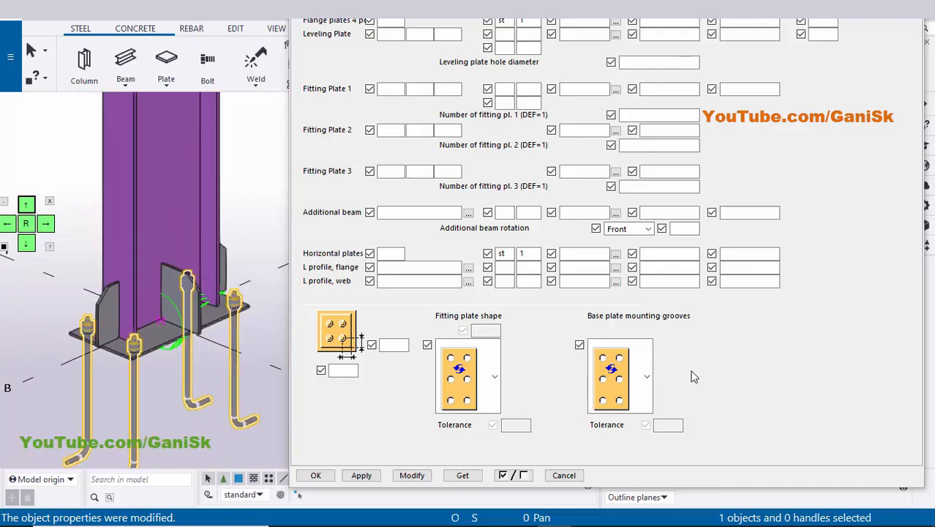
{"action": "left_click", "coordinate": [714, 361]}
{"action": "left_click", "coordinate": [24, 245]}
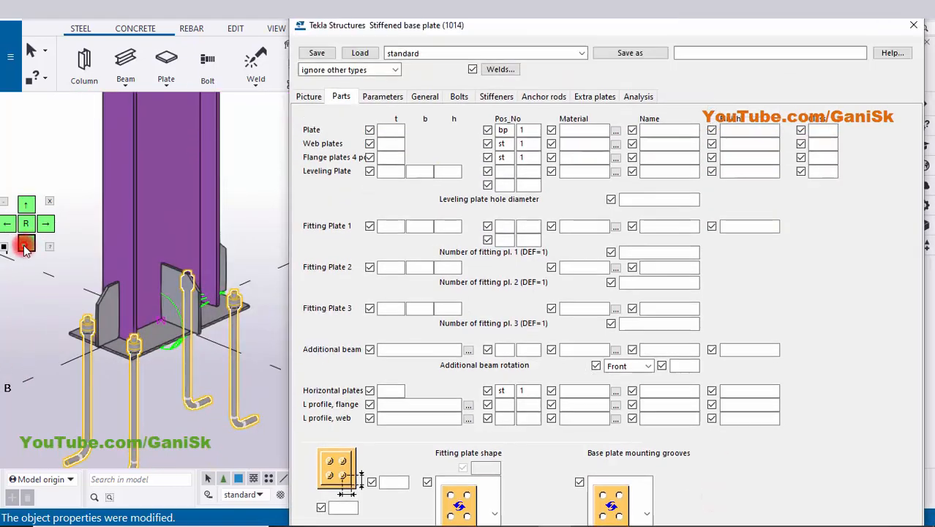
{"action": "left_click", "coordinate": [554, 95]}
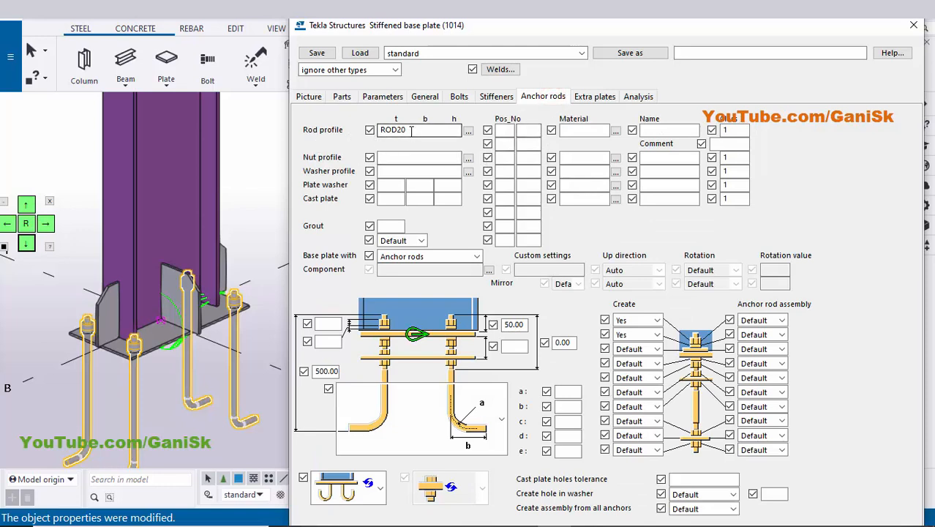
Set the anchor rod profile to the circular section ROD with a 20 mm diameter and accept the profile selection.
{"action": "left_click", "coordinate": [468, 131]}
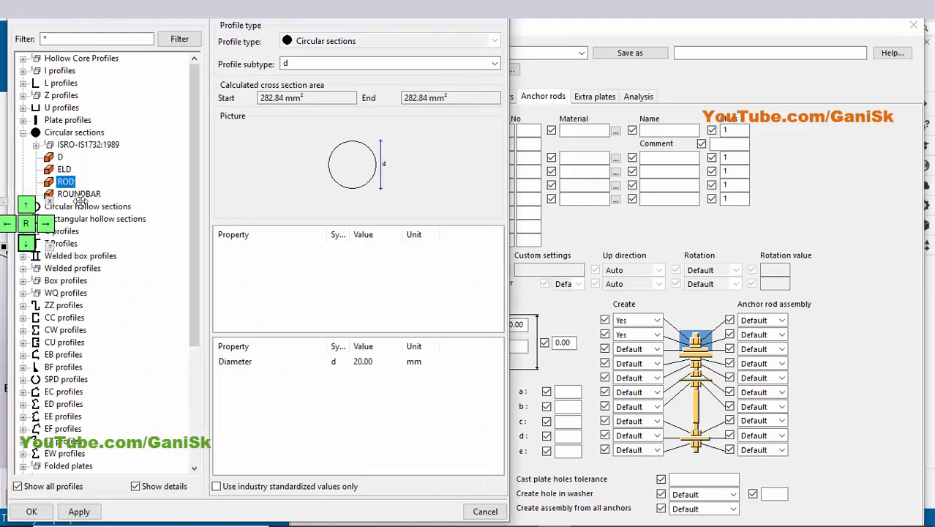
{"action": "left_click", "coordinate": [23, 132]}
{"action": "left_click", "coordinate": [23, 132]}
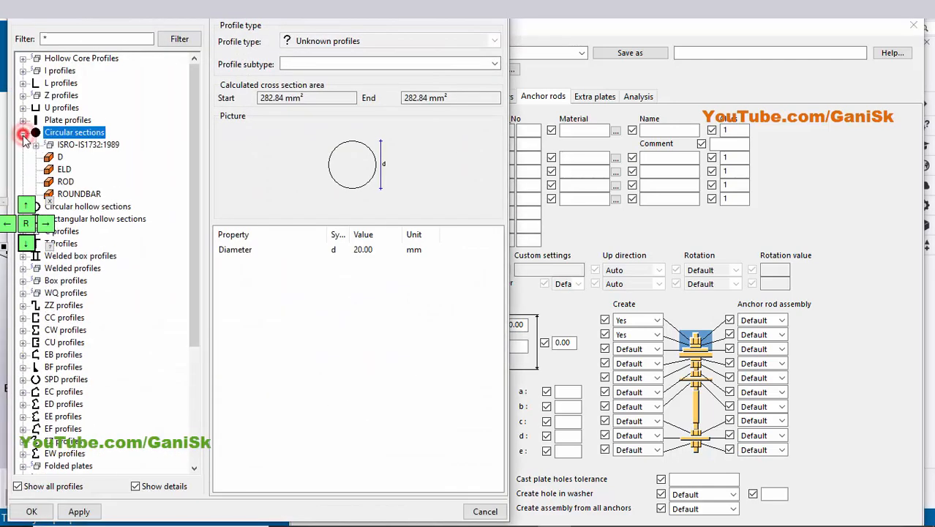
{"action": "left_click", "coordinate": [66, 181]}
{"action": "double_click", "coordinate": [373, 249]}
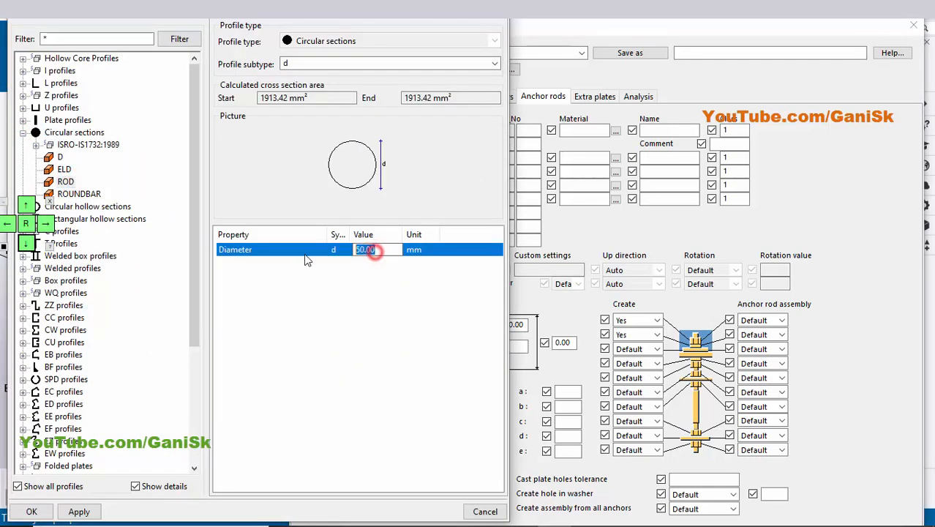
{"action": "type", "text": "20"}
{"action": "left_click", "coordinate": [90, 514]}
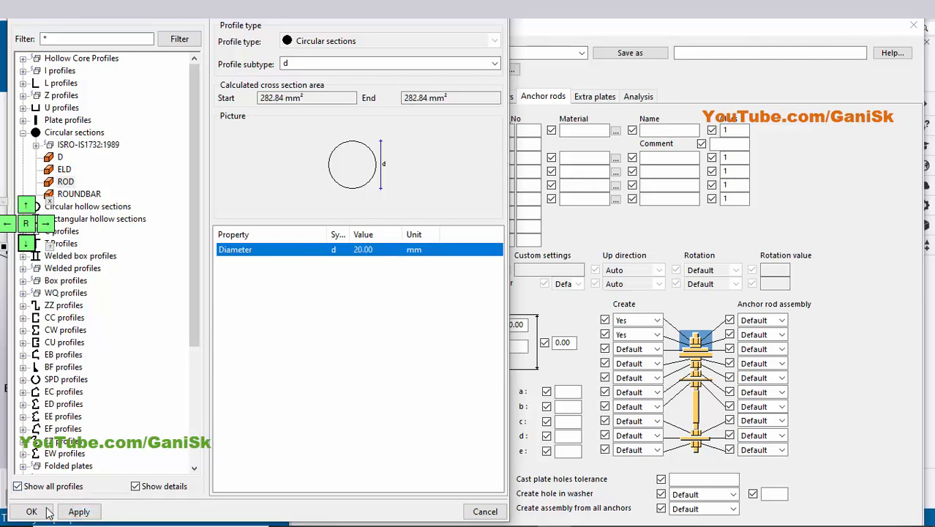
{"action": "left_click", "coordinate": [46, 512]}
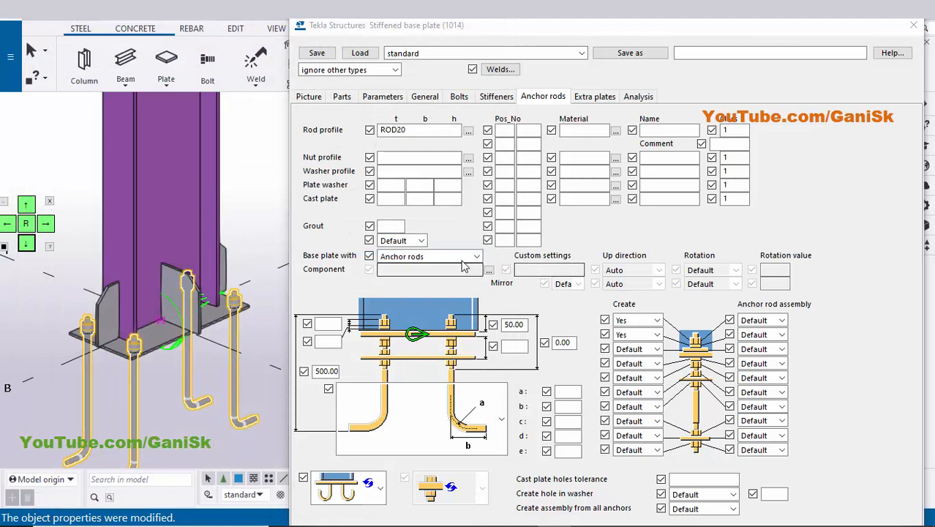
Choose Anchor rods for the base plate and set the first two Create options of the rod assembly to Yes.
{"action": "left_click", "coordinate": [411, 259]}
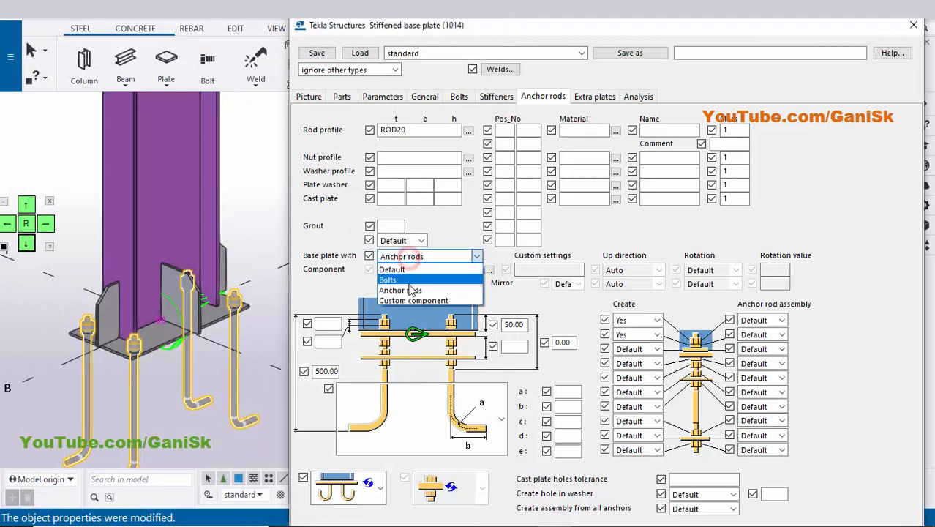
{"action": "left_click", "coordinate": [410, 277]}
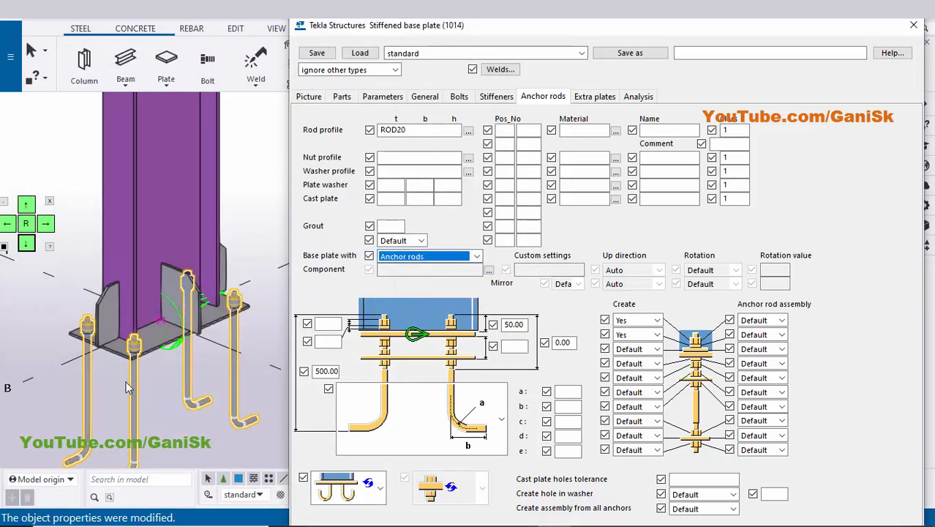
{"action": "left_click", "coordinate": [633, 322]}
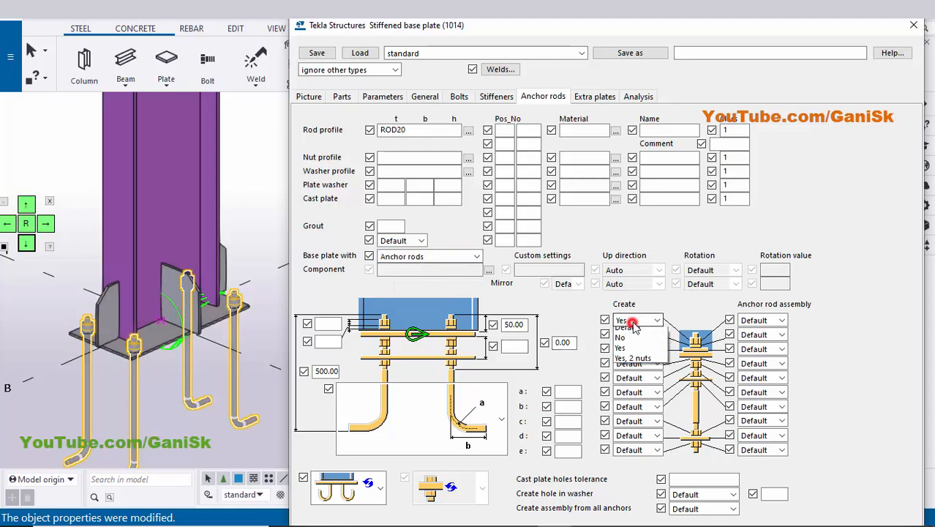
{"action": "left_click", "coordinate": [626, 354]}
{"action": "left_click", "coordinate": [634, 337]}
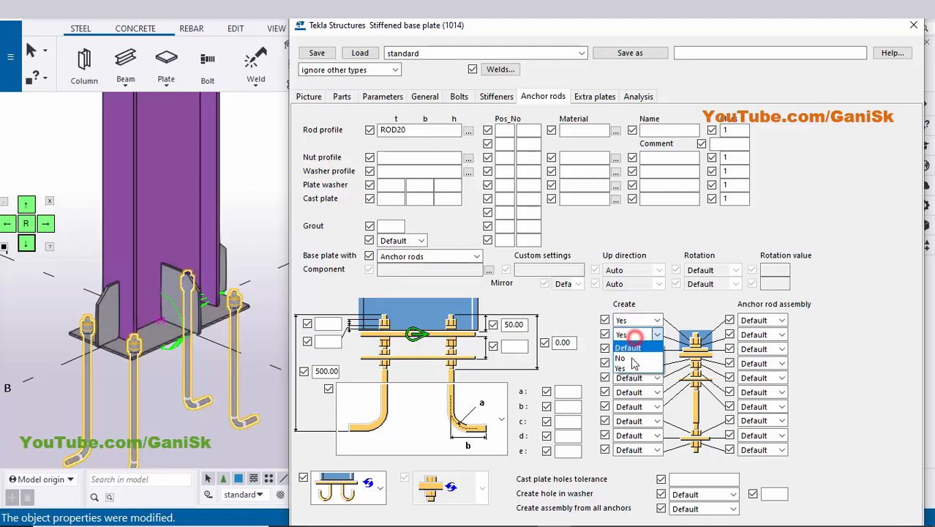
{"action": "left_click", "coordinate": [627, 368]}
Select the L-shaped anchor rod type with the single bent end defined by dimensions a and b.
{"action": "scroll", "coordinate": [139, 359], "scroll_direction": "up", "scroll_amount": 2}
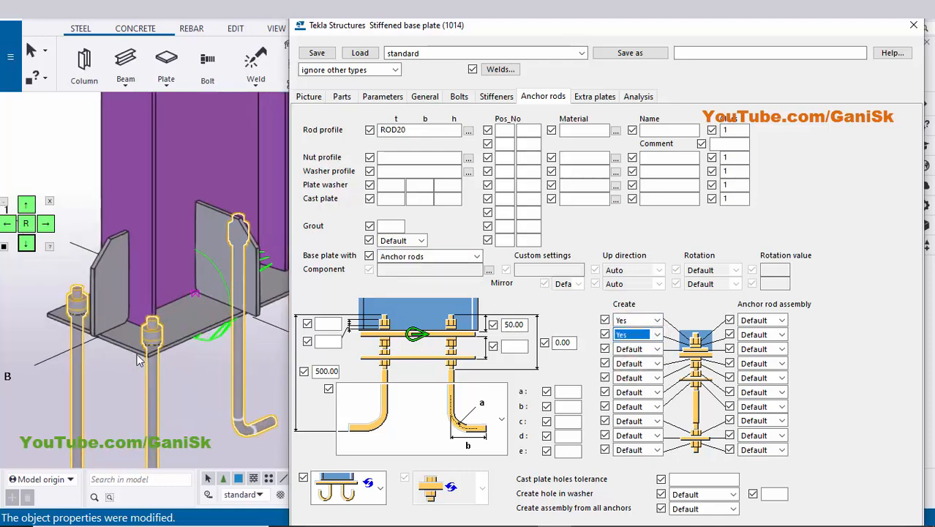
{"action": "scroll", "coordinate": [146, 340], "scroll_direction": "down", "scroll_amount": 3}
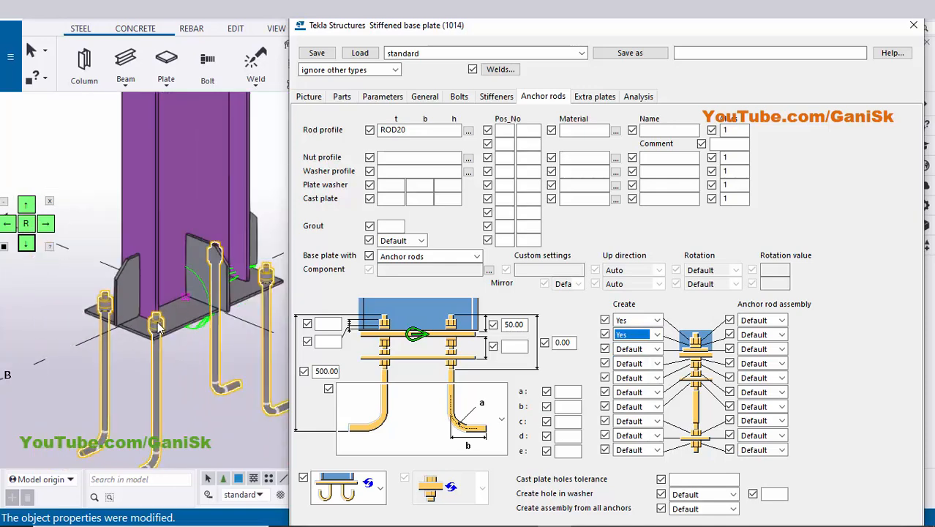
{"action": "scroll", "coordinate": [159, 329], "scroll_direction": "down", "scroll_amount": 3}
{"action": "left_click", "coordinate": [501, 418]}
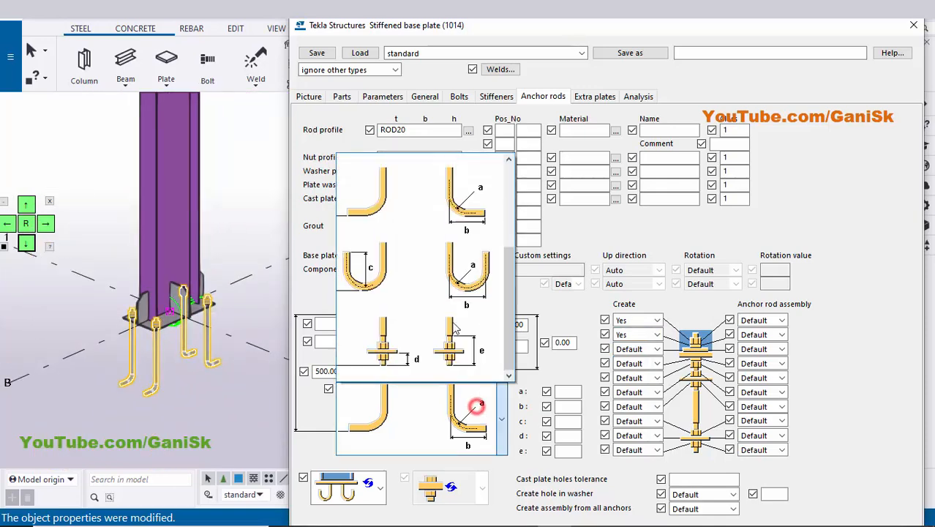
{"action": "left_click", "coordinate": [415, 215]}
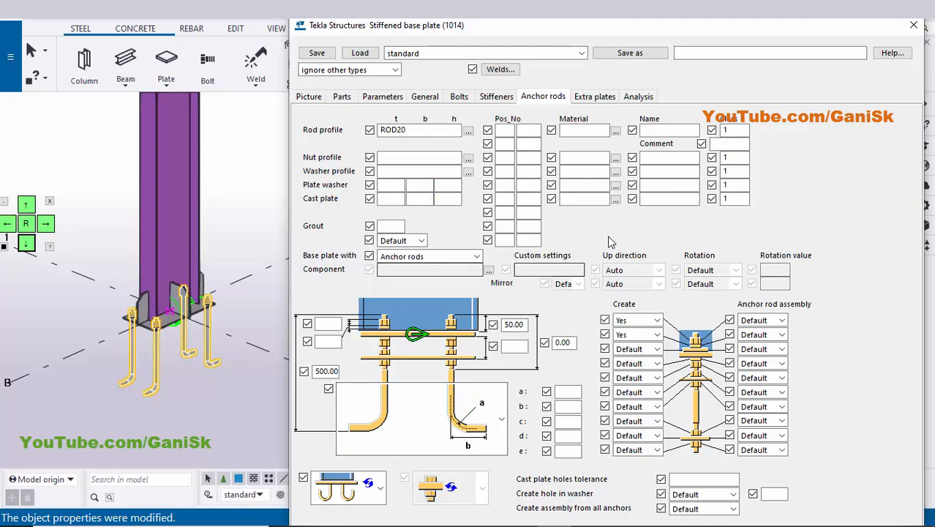
Set the base plate's bolt size to 20 and the hole tolerance to 3 mm.
{"action": "scroll", "coordinate": [611, 242], "scroll_direction": "down", "scroll_amount": 3}
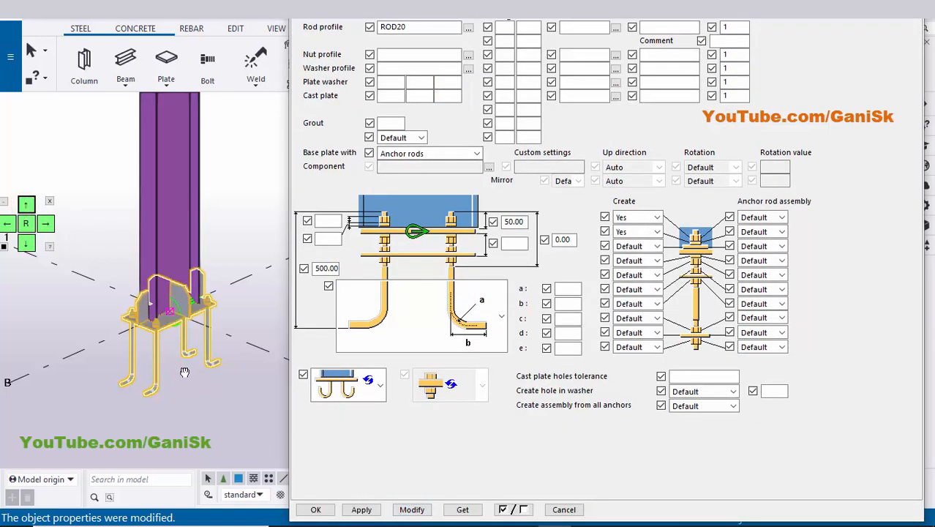
{"action": "scroll", "coordinate": [167, 344], "scroll_direction": "up", "scroll_amount": 4}
{"action": "scroll", "coordinate": [168, 344], "scroll_direction": "up", "scroll_amount": 1}
{"action": "left_click", "coordinate": [371, 449]}
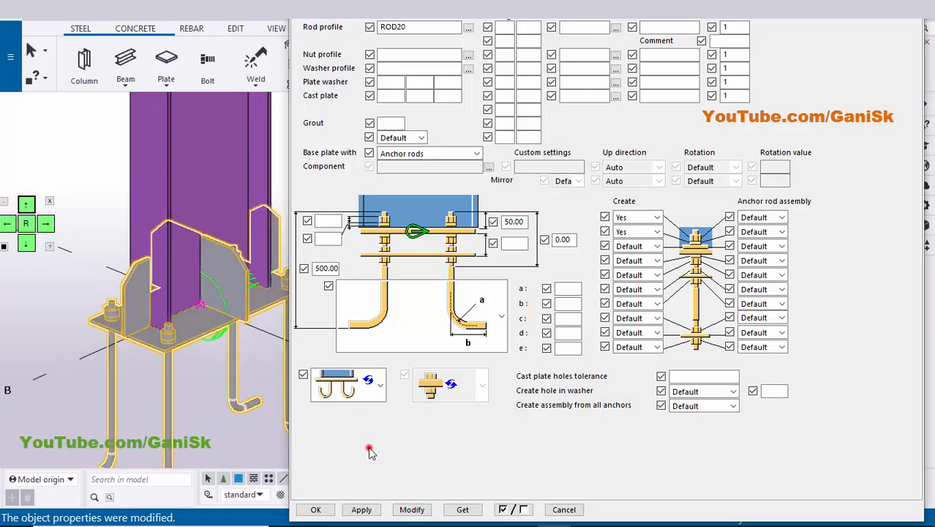
{"action": "left_click", "coordinate": [26, 245]}
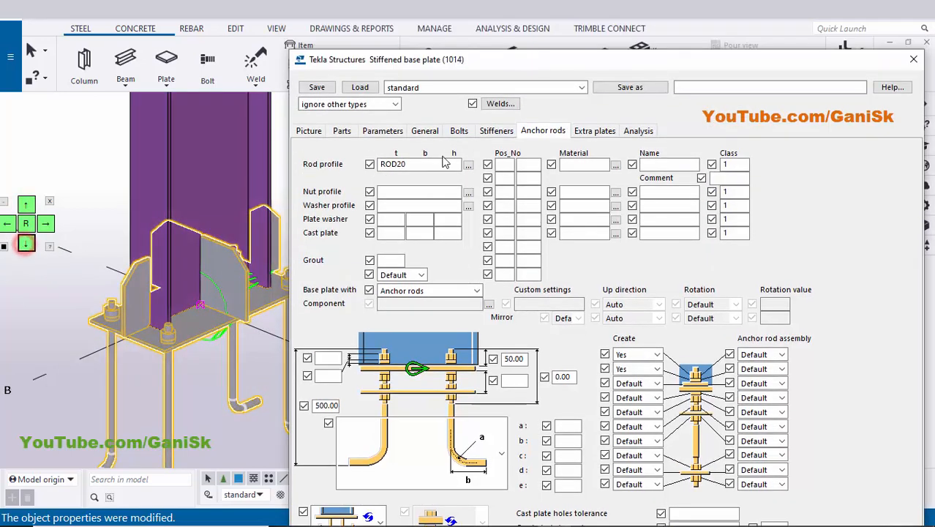
{"action": "left_click", "coordinate": [456, 129]}
{"action": "left_click", "coordinate": [391, 153]}
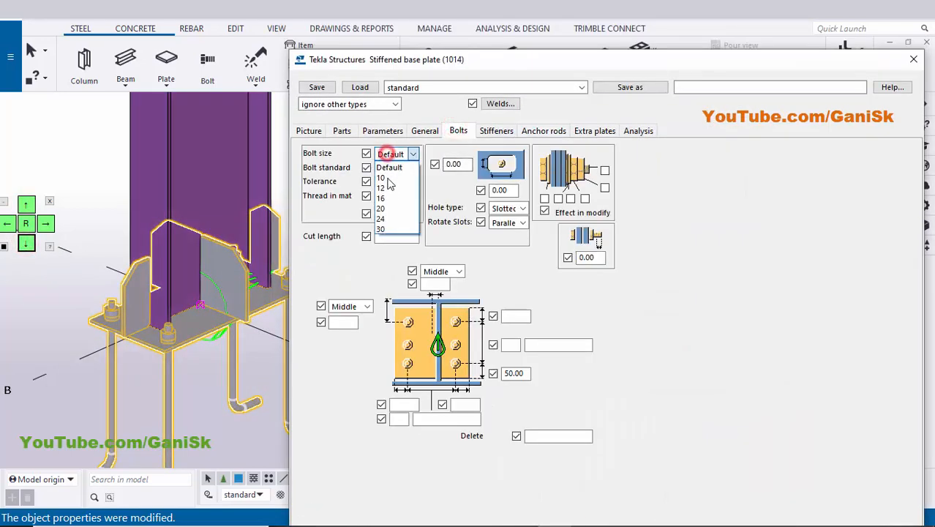
{"action": "left_click", "coordinate": [390, 207]}
{"action": "left_click", "coordinate": [390, 182]}
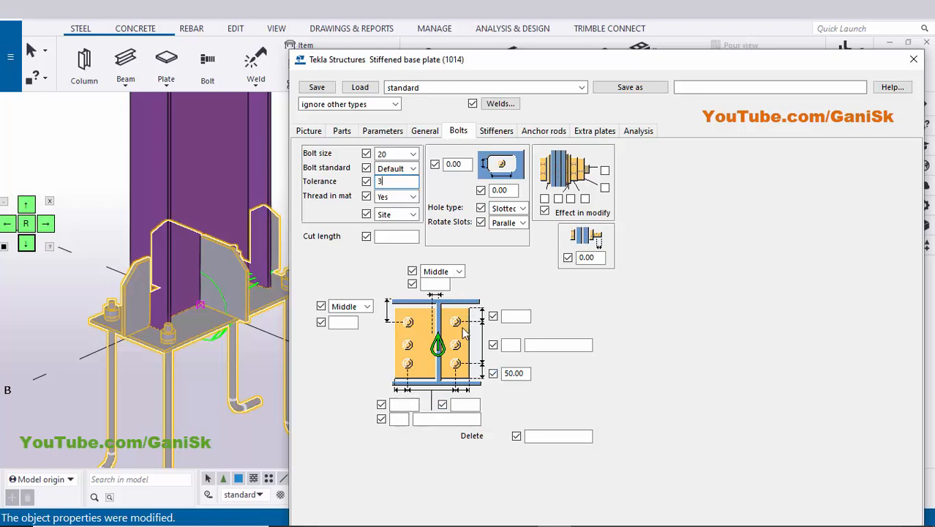
Set both horizontal bolt edge distances to 50 mm with 2 bolts spaced 130 mm, and modify the base plate component.
{"action": "left_click", "coordinate": [408, 407]}
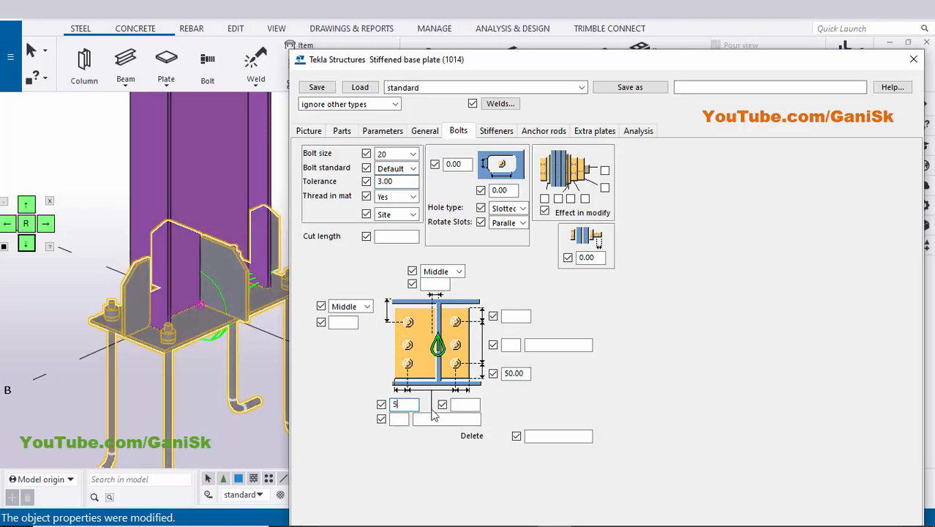
{"action": "left_click", "coordinate": [463, 404]}
{"action": "type", "text": "50"}
{"action": "left_click", "coordinate": [398, 418]}
{"action": "type", "text": "2"}
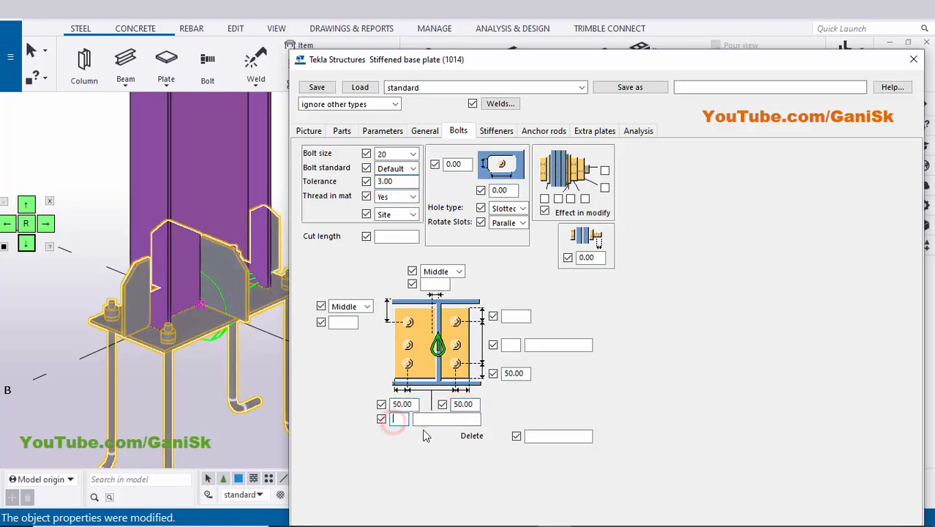
{"action": "left_click", "coordinate": [438, 418]}
{"action": "type", "text": "130"}
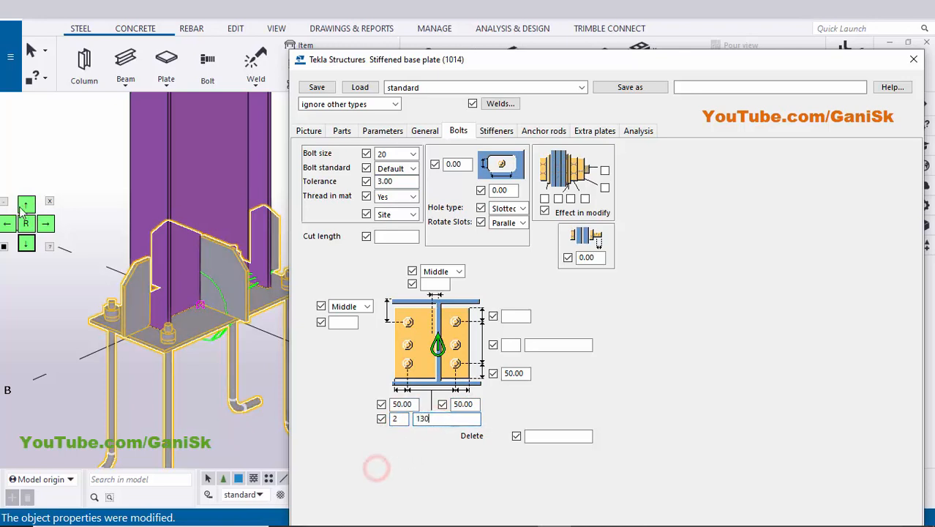
{"action": "left_click", "coordinate": [27, 206]}
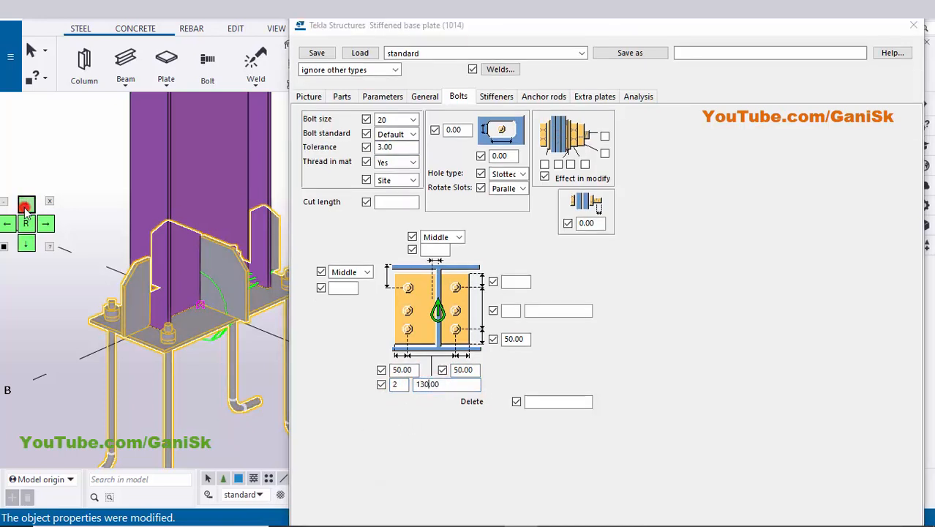
{"action": "left_click", "coordinate": [26, 206]}
{"action": "left_click", "coordinate": [26, 205]}
{"action": "left_click", "coordinate": [26, 206]}
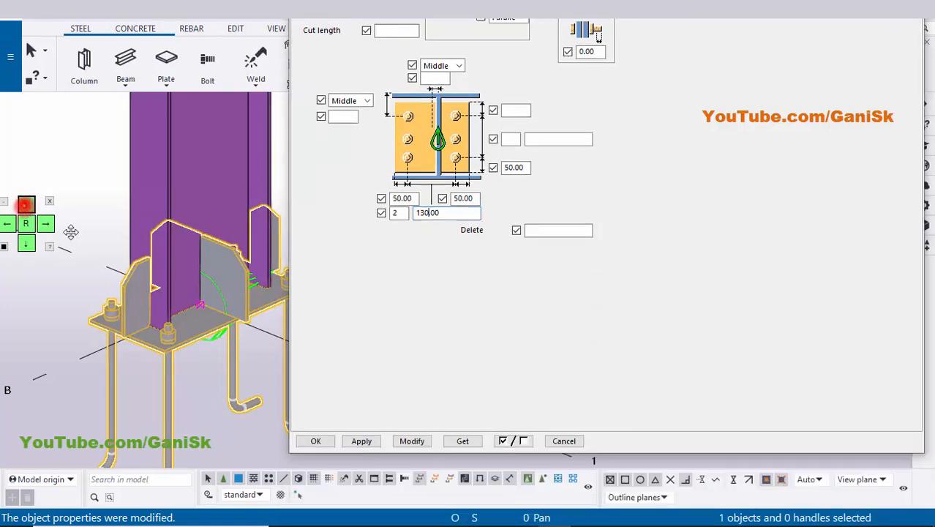
{"action": "left_click", "coordinate": [412, 440]}
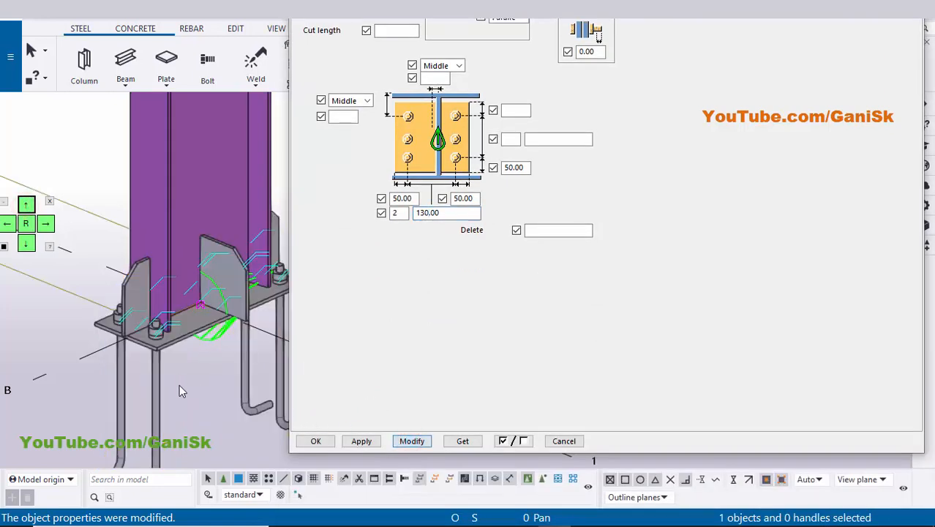
Set the upper vertical bolt edge distance to 50 mm with 4 bolts spaced 130 200 130, and modify the base plate component.
{"action": "scroll", "coordinate": [117, 326], "scroll_direction": "up", "scroll_amount": 5}
{"action": "scroll", "coordinate": [117, 325], "scroll_direction": "up", "scroll_amount": 1}
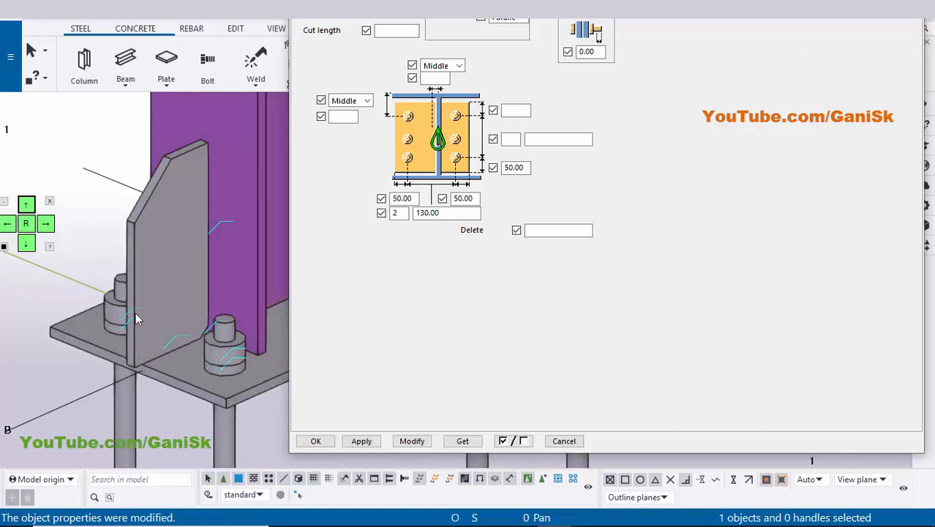
{"action": "scroll", "coordinate": [106, 386], "scroll_direction": "down", "scroll_amount": 5}
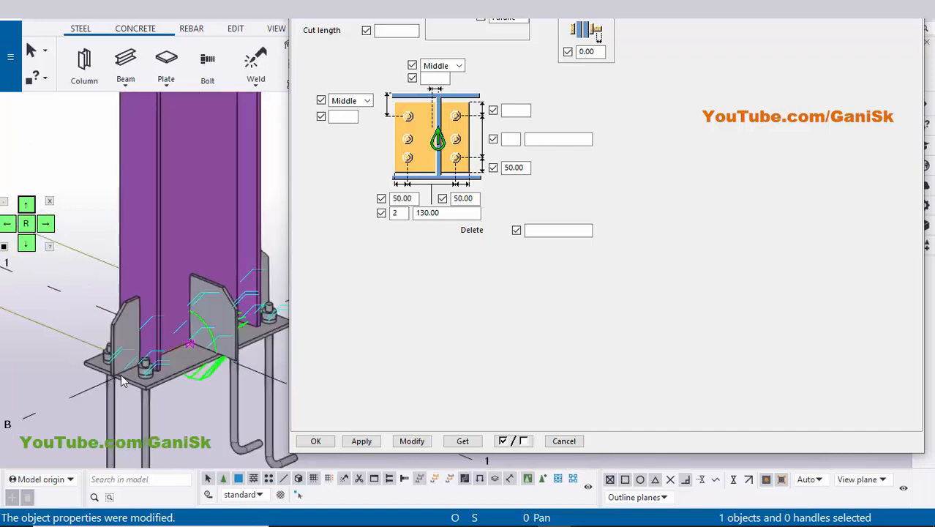
{"action": "left_click", "coordinate": [519, 110]}
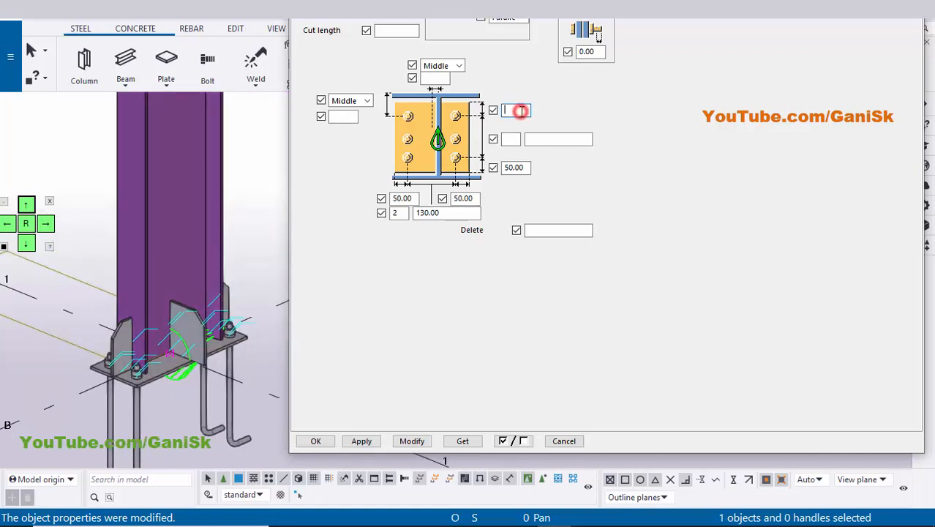
{"action": "type", "text": "50"}
{"action": "left_click", "coordinate": [510, 137]}
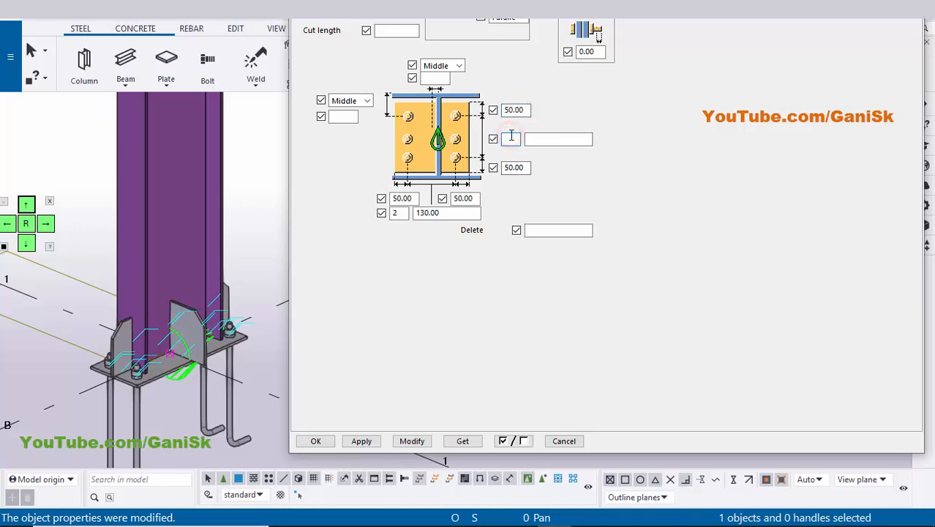
{"action": "left_click", "coordinate": [548, 141]}
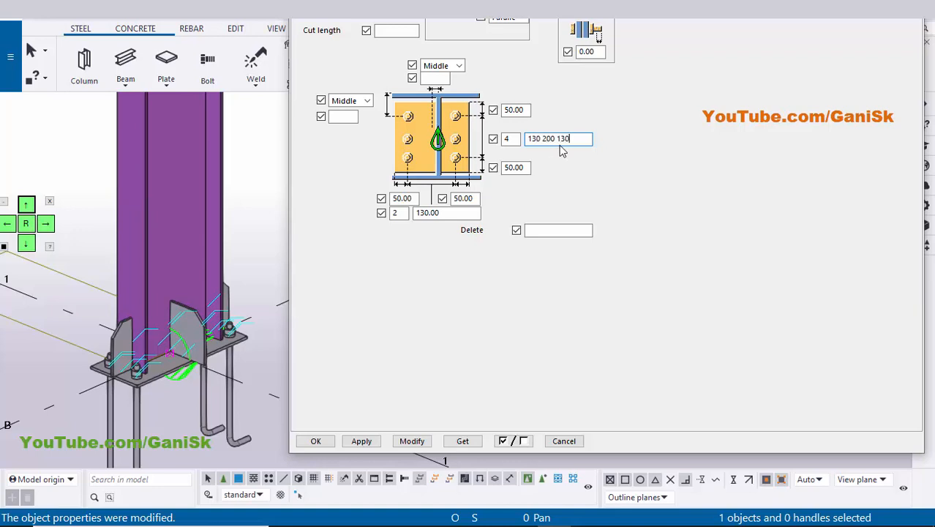
{"action": "left_click", "coordinate": [411, 441]}
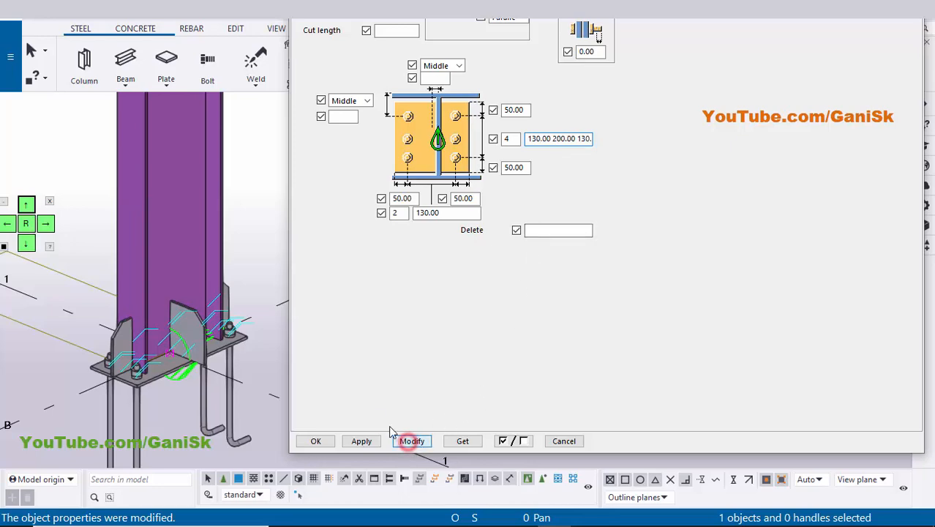
{"action": "scroll", "coordinate": [157, 355], "scroll_direction": "up", "scroll_amount": 5}
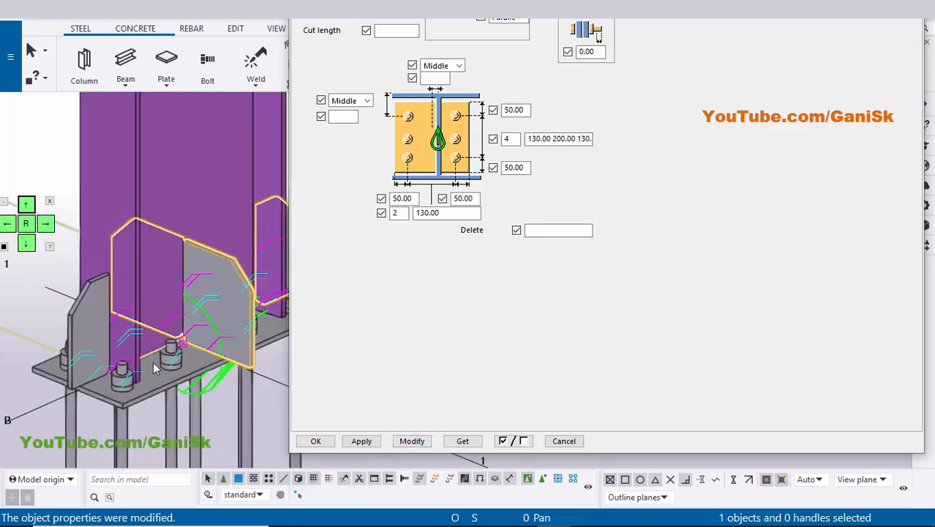
Set the base plate's vertical bolt spacing to 150 200 150 and modify the component.
{"action": "scroll", "coordinate": [163, 384], "scroll_direction": "down", "scroll_amount": 2}
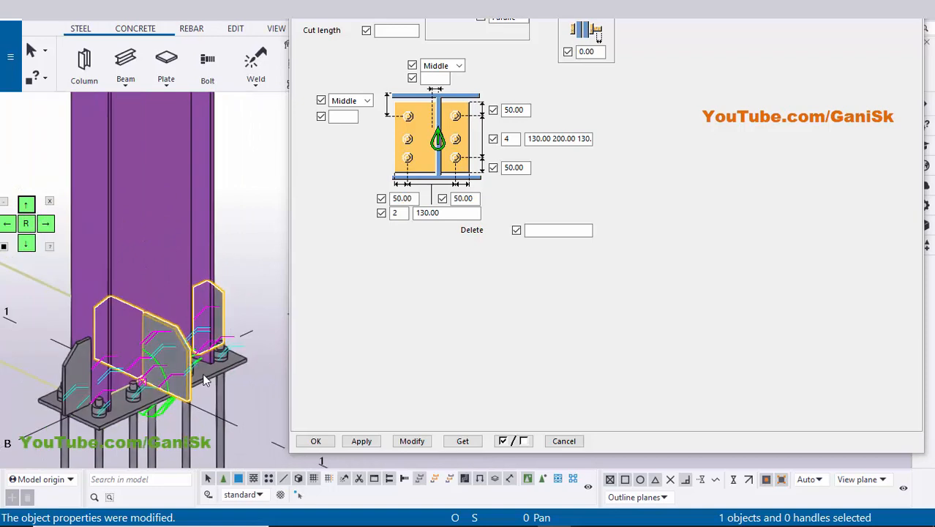
{"action": "scroll", "coordinate": [179, 389], "scroll_direction": "up", "scroll_amount": 2}
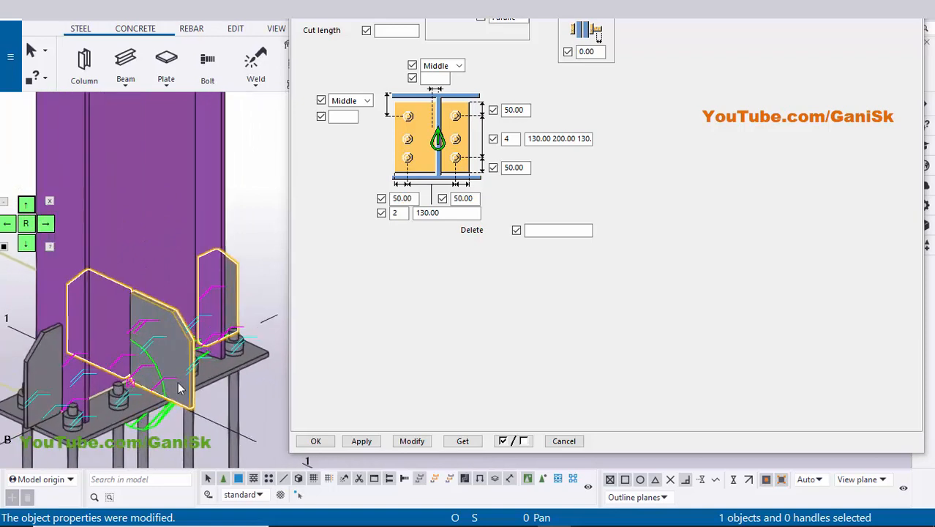
{"action": "double_click", "coordinate": [541, 139]}
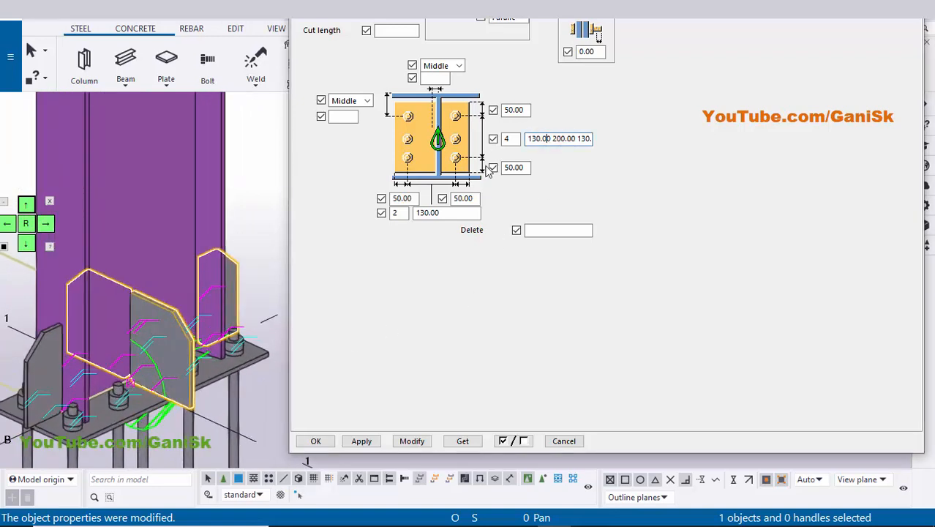
{"action": "type", "text": "15"}
{"action": "key", "text": "Delete"}
{"action": "left_click", "coordinate": [411, 440]}
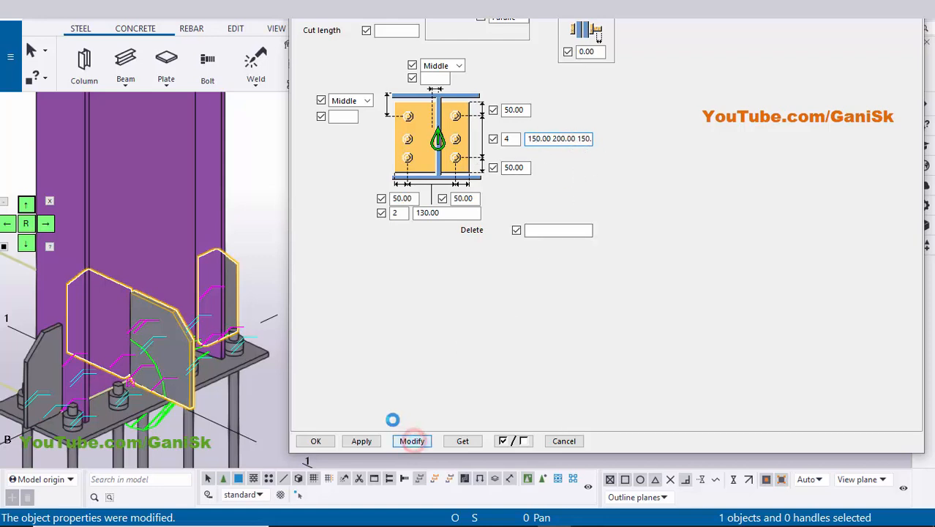
{"action": "scroll", "coordinate": [230, 420], "scroll_direction": "up", "scroll_amount": 5}
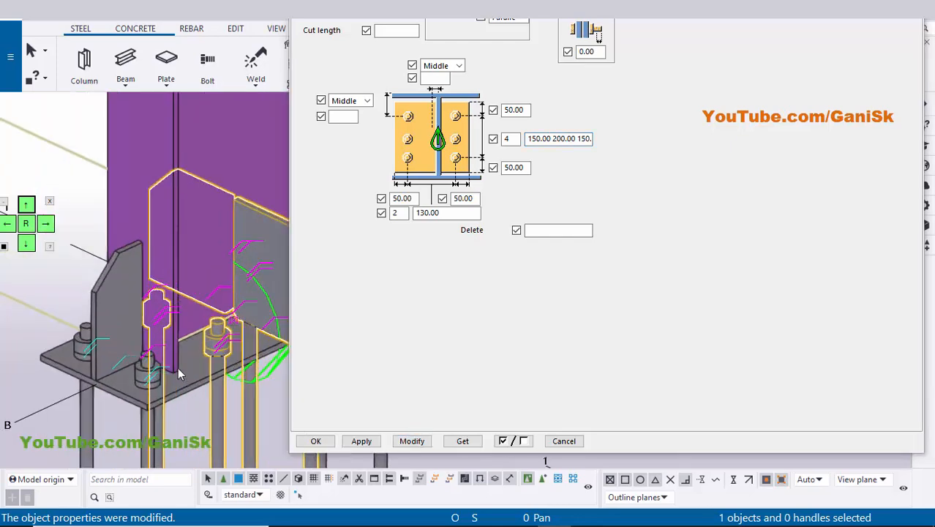
{"action": "scroll", "coordinate": [146, 373], "scroll_direction": "down", "scroll_amount": 5}
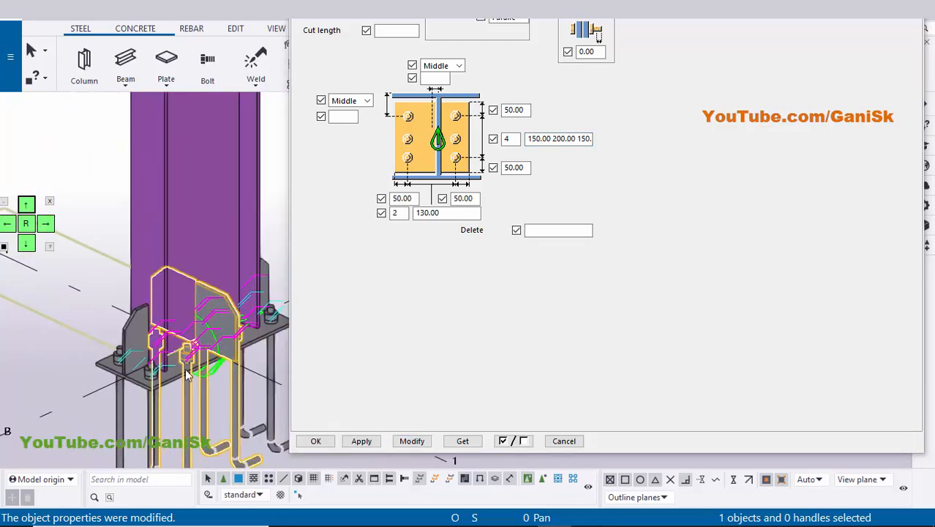
Try the default flange-end arrangement for the base plate's second stiffener set and modify the component.
{"action": "left_click", "coordinate": [419, 322]}
{"action": "left_click", "coordinate": [25, 245]}
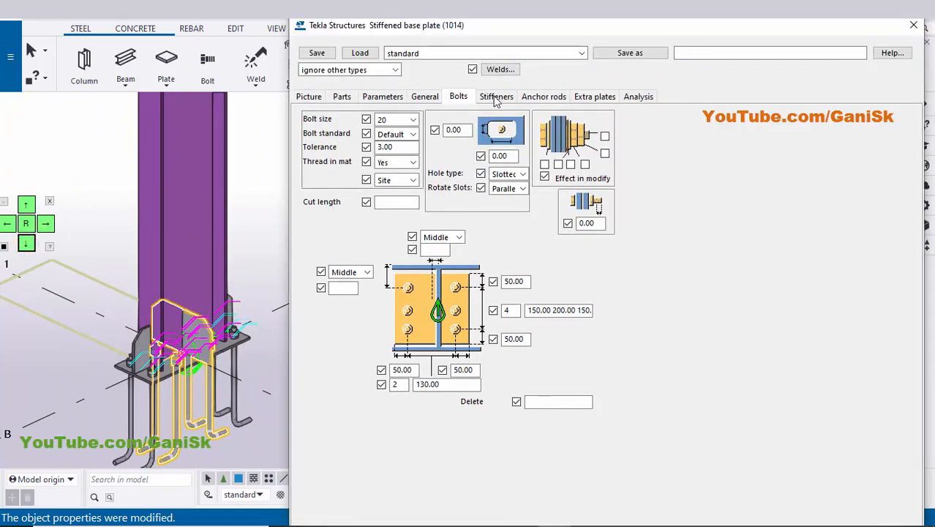
{"action": "left_click", "coordinate": [496, 97]}
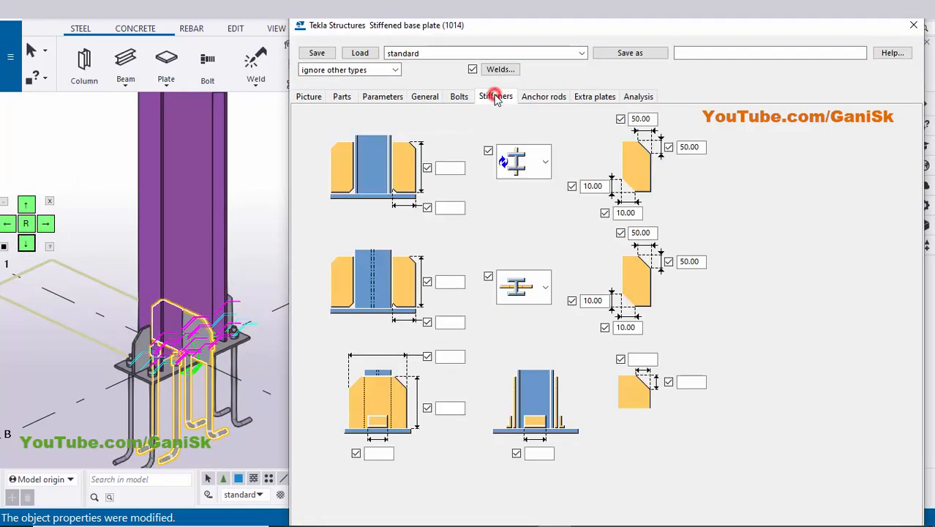
{"action": "left_click", "coordinate": [549, 297]}
{"action": "left_click", "coordinate": [522, 334]}
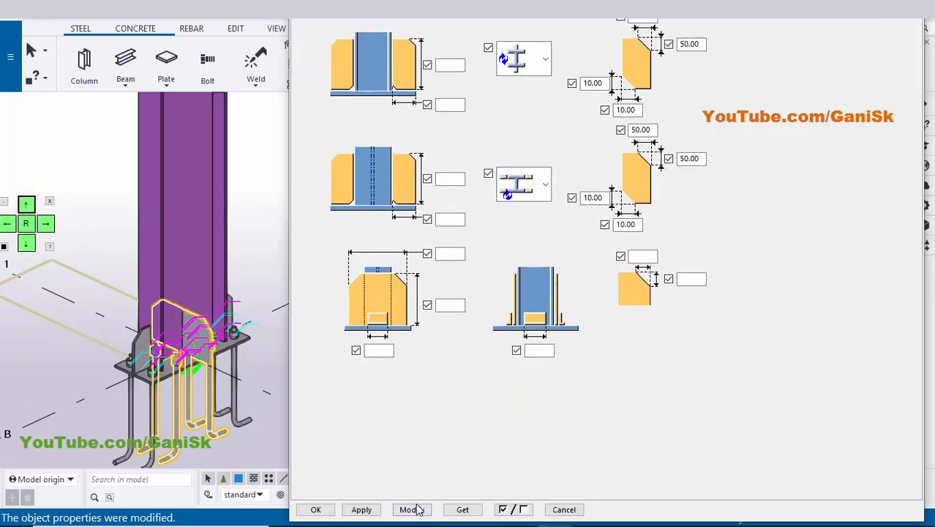
{"action": "scroll", "coordinate": [173, 368], "scroll_direction": "up", "scroll_amount": 5}
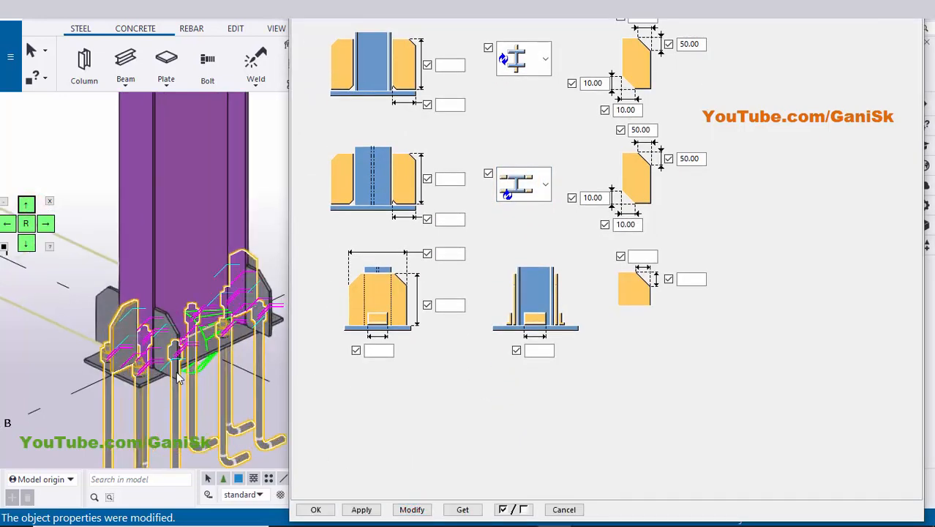
{"action": "scroll", "coordinate": [173, 368], "scroll_direction": "up", "scroll_amount": 2}
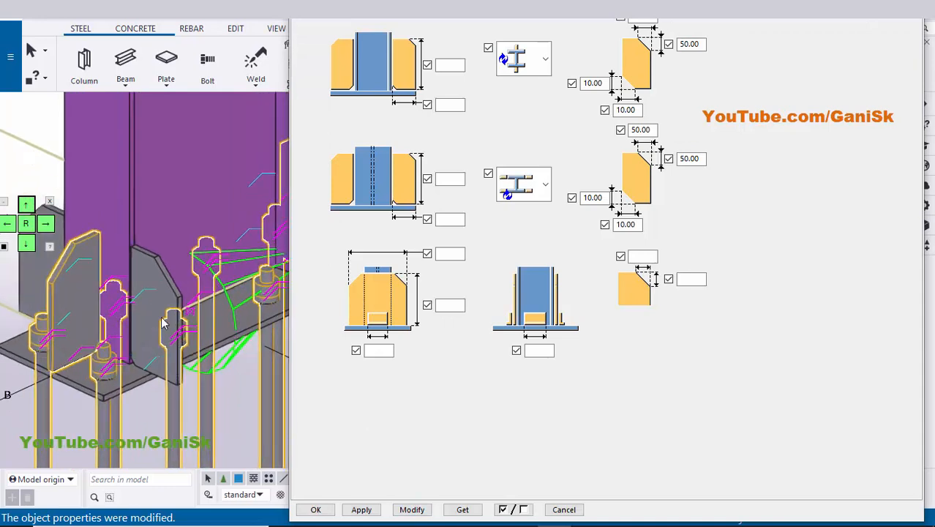
Set the second stiffener set to the arrangement centred on the column web and modify the component.
{"action": "left_click", "coordinate": [545, 188]}
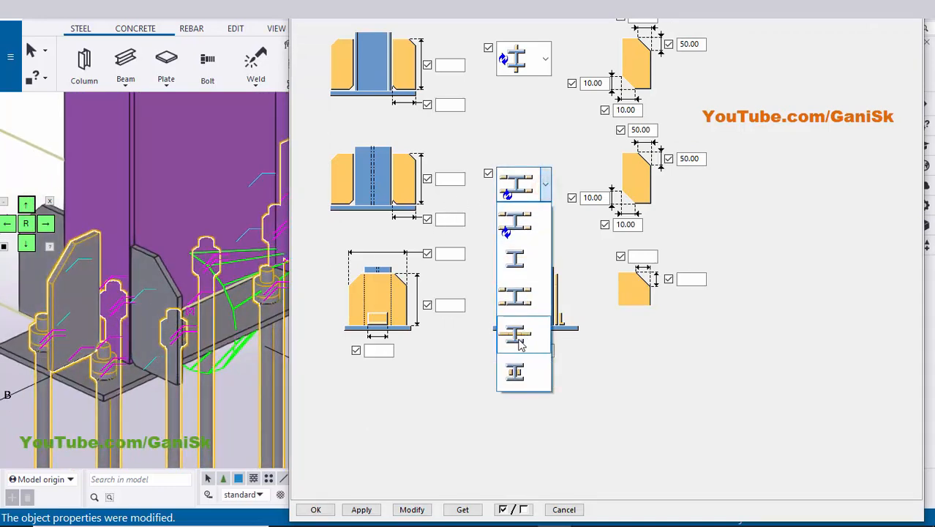
{"action": "left_click", "coordinate": [518, 341]}
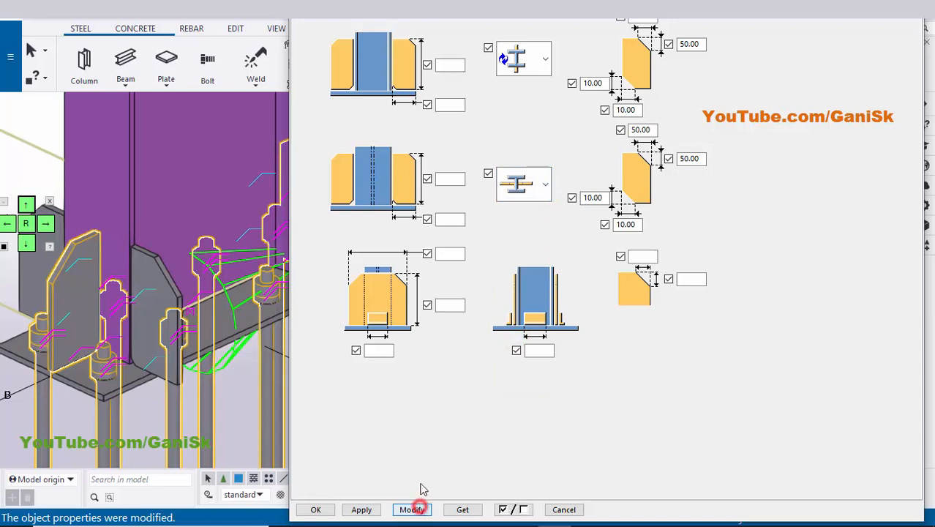
{"action": "scroll", "coordinate": [231, 370], "scroll_direction": "up", "scroll_amount": 2}
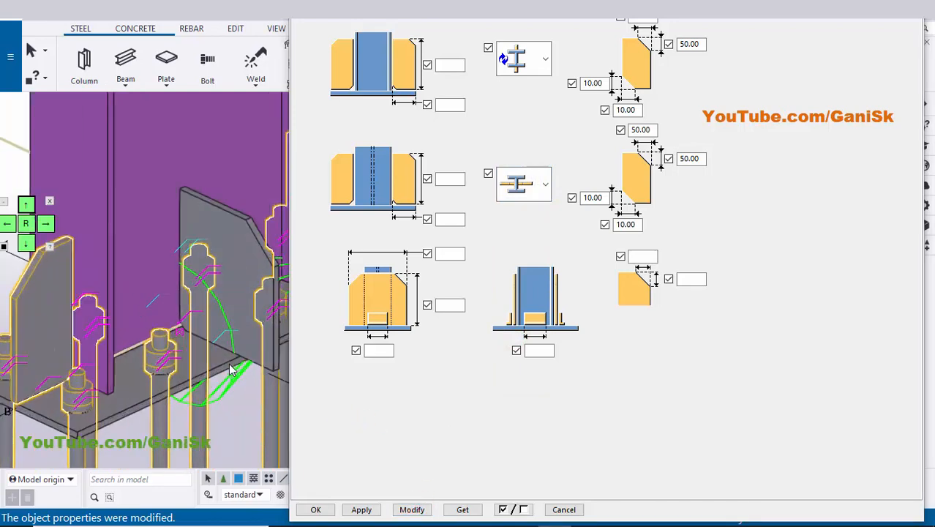
{"action": "scroll", "coordinate": [215, 355], "scroll_direction": "up", "scroll_amount": 1}
Set the web-centred stiffeners' width to 100 mm and modify the base plate component.
{"action": "left_click", "coordinate": [397, 407]}
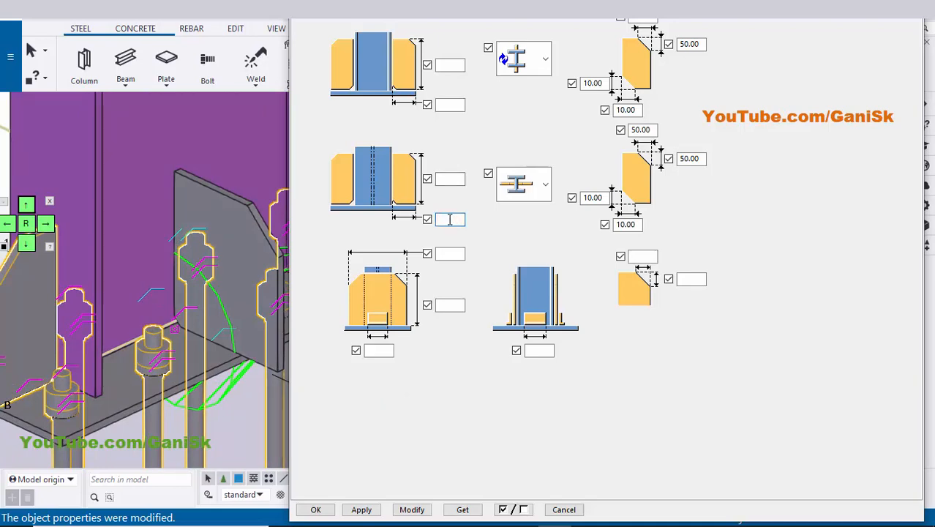
{"action": "type", "text": "0"}
{"action": "left_click", "coordinate": [418, 382]}
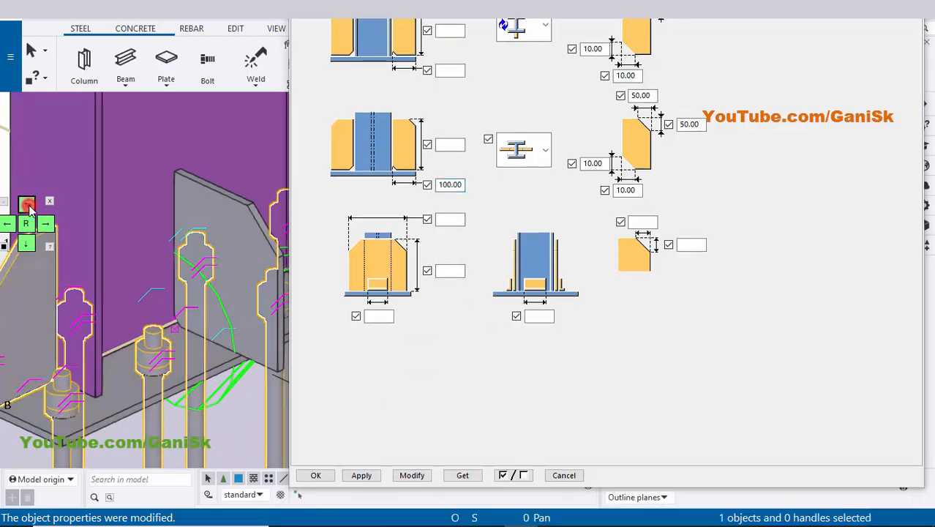
{"action": "left_click", "coordinate": [412, 407]}
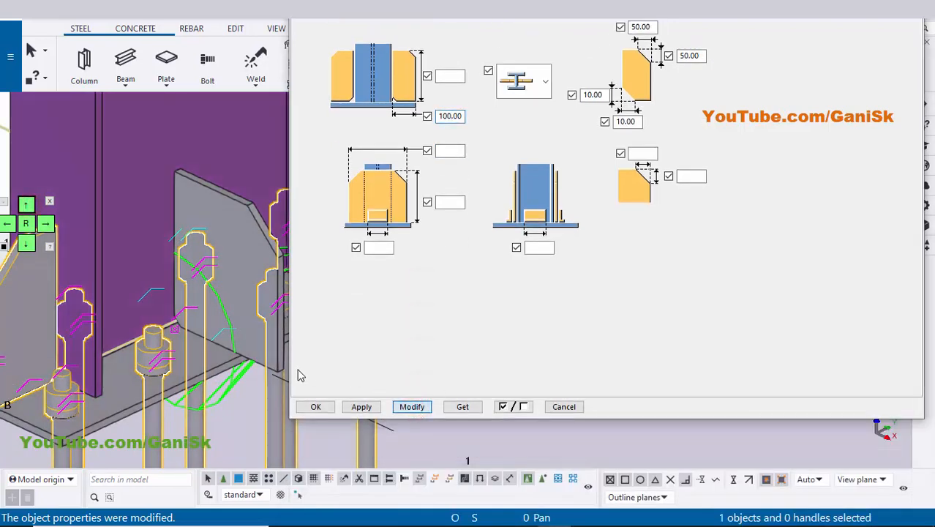
{"action": "scroll", "coordinate": [233, 300], "scroll_direction": "up", "scroll_amount": 1}
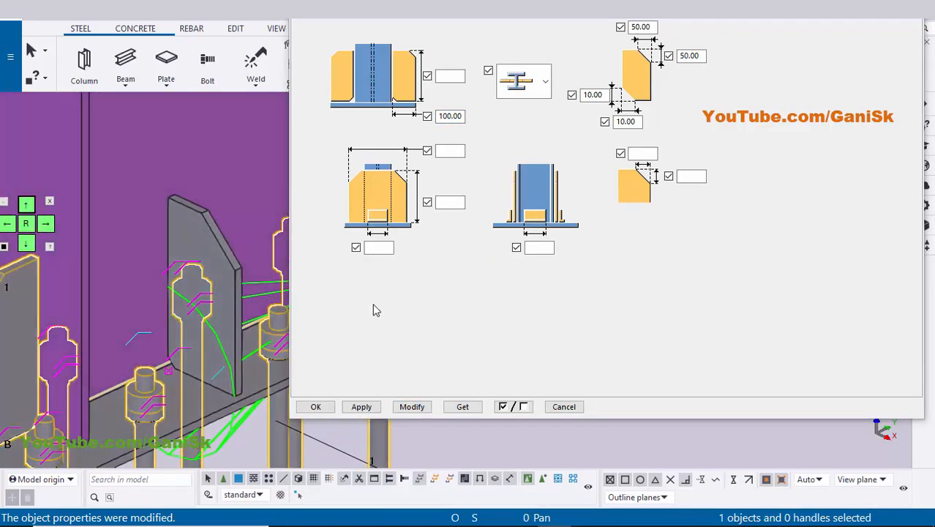
Examine the outer and inner corner chamfer dimensions of both stiffener sets against the stiffener in the model.
{"action": "left_click", "coordinate": [373, 304]}
{"action": "left_click", "coordinate": [27, 245]}
{"action": "left_click", "coordinate": [27, 245]}
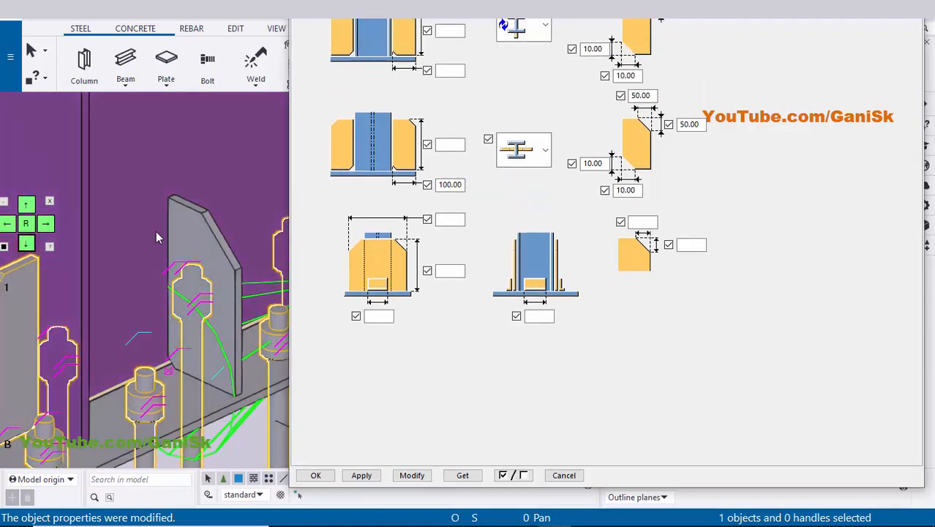
{"action": "left_click", "coordinate": [26, 245]}
{"action": "left_click", "coordinate": [26, 245]}
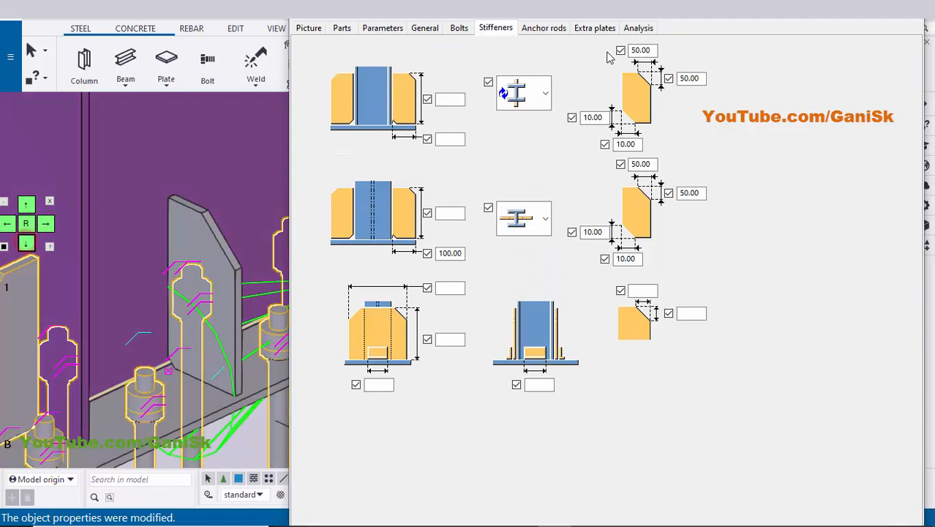
{"action": "double_click", "coordinate": [648, 50]}
{"action": "double_click", "coordinate": [701, 78]}
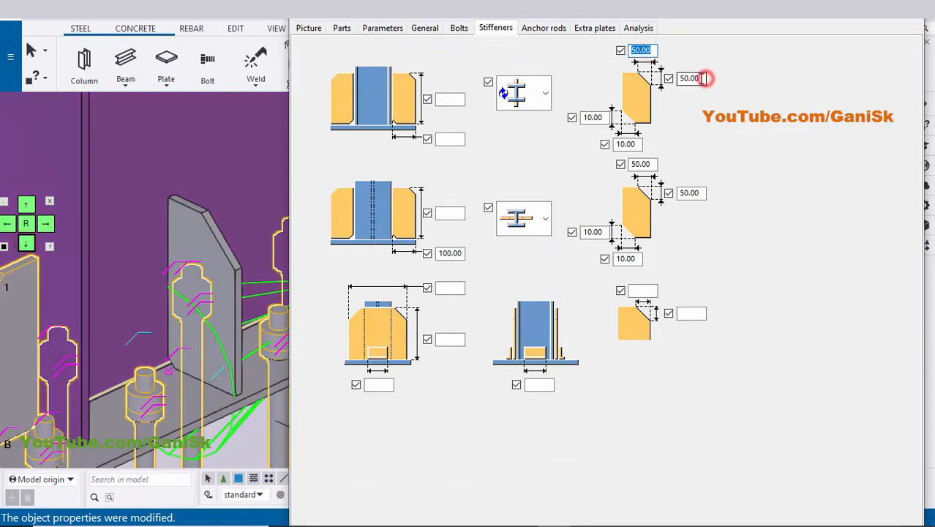
{"action": "double_click", "coordinate": [645, 164]}
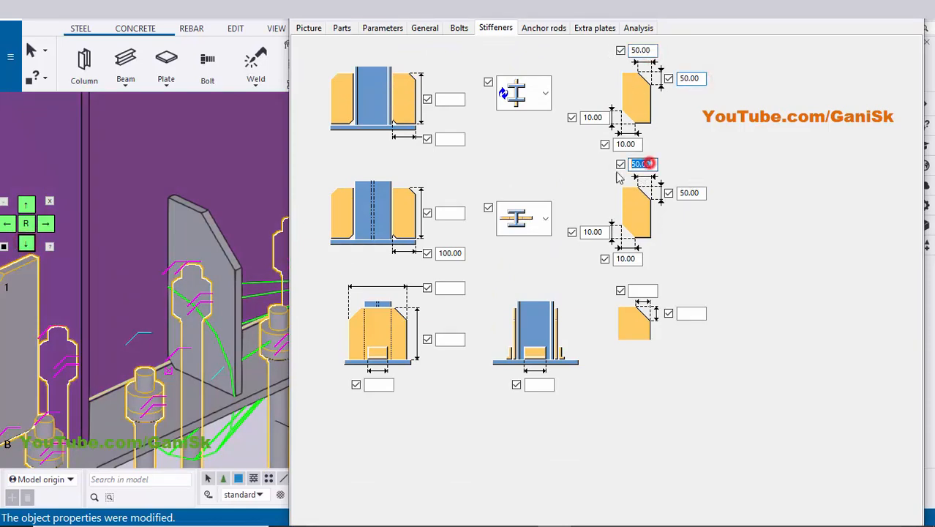
{"action": "double_click", "coordinate": [690, 192]}
{"action": "scroll", "coordinate": [162, 379], "scroll_direction": "up", "scroll_amount": 5}
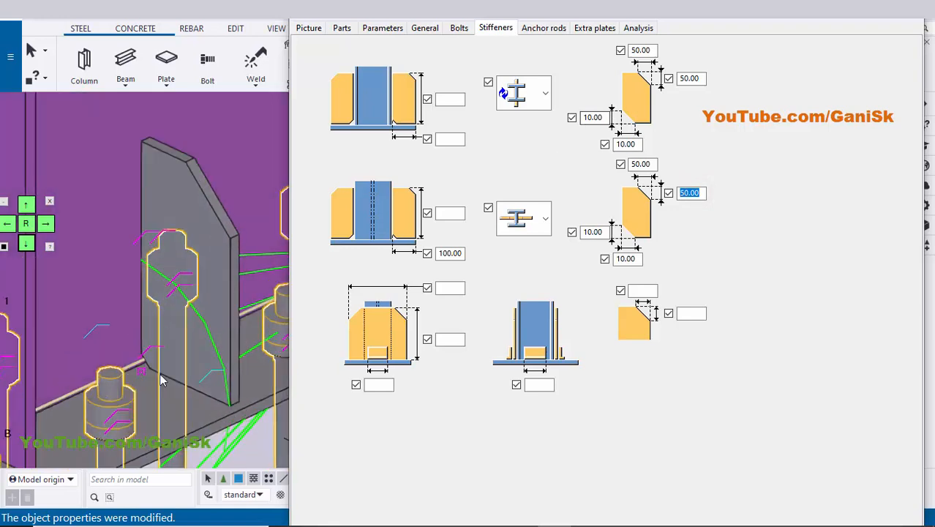
{"action": "double_click", "coordinate": [594, 117]}
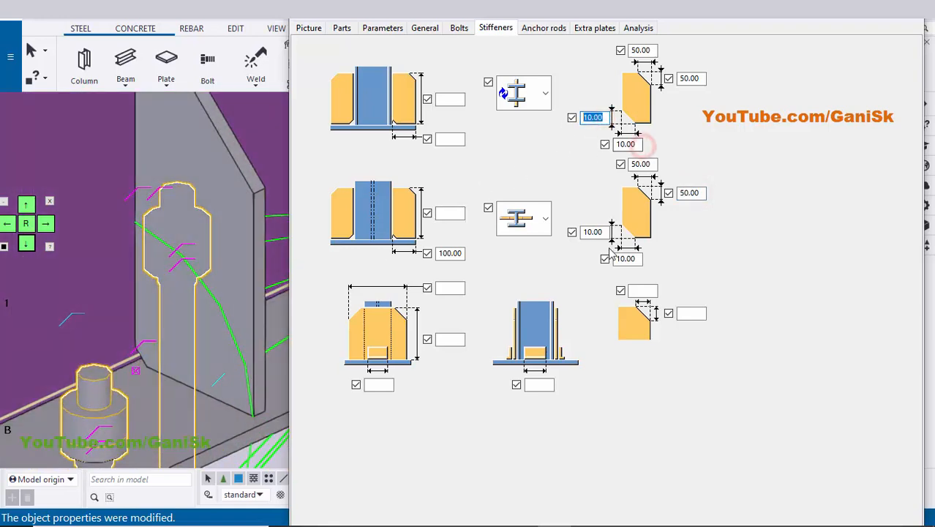
{"action": "double_click", "coordinate": [593, 231]}
{"action": "double_click", "coordinate": [627, 258]}
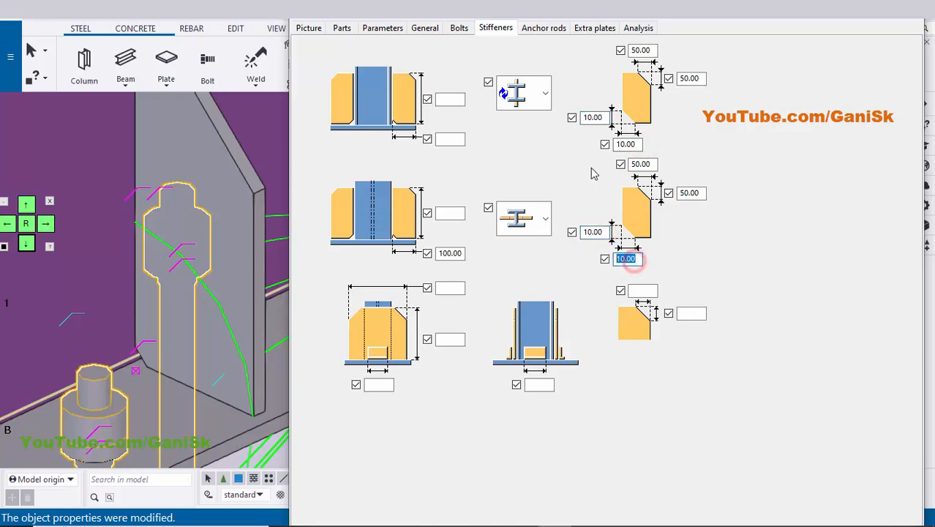
{"action": "left_click", "coordinate": [661, 382]}
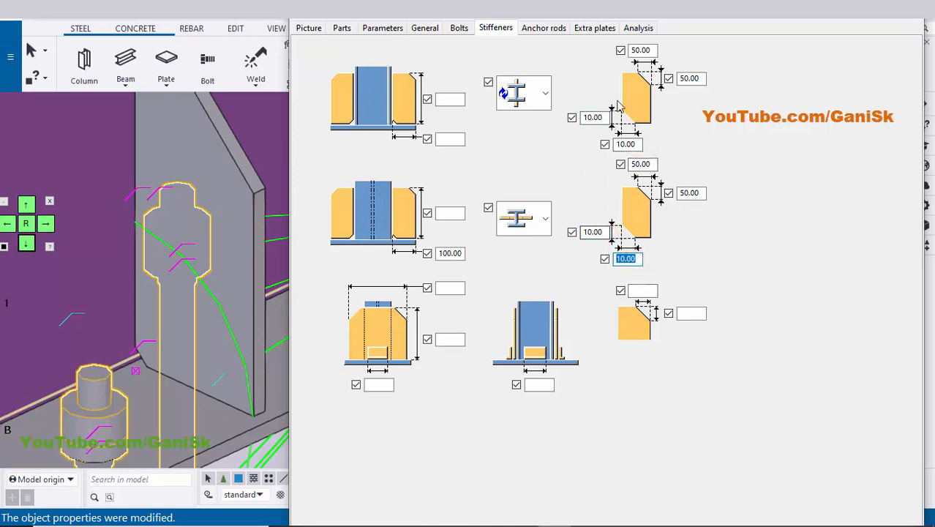
Modify the component with the current stiffener settings, apply and close its properties, and redraw the model view.
{"action": "left_click", "coordinate": [27, 205]}
{"action": "left_click", "coordinate": [411, 441]}
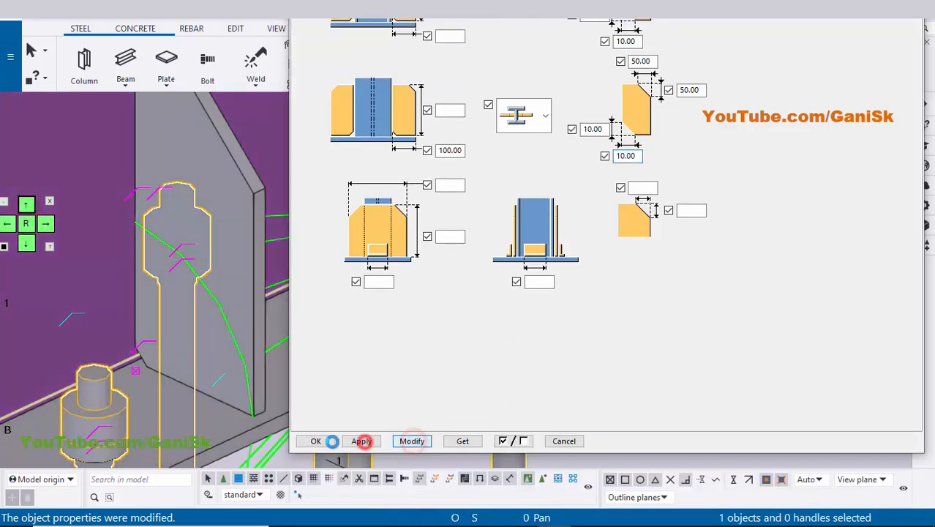
{"action": "left_click", "coordinate": [323, 442]}
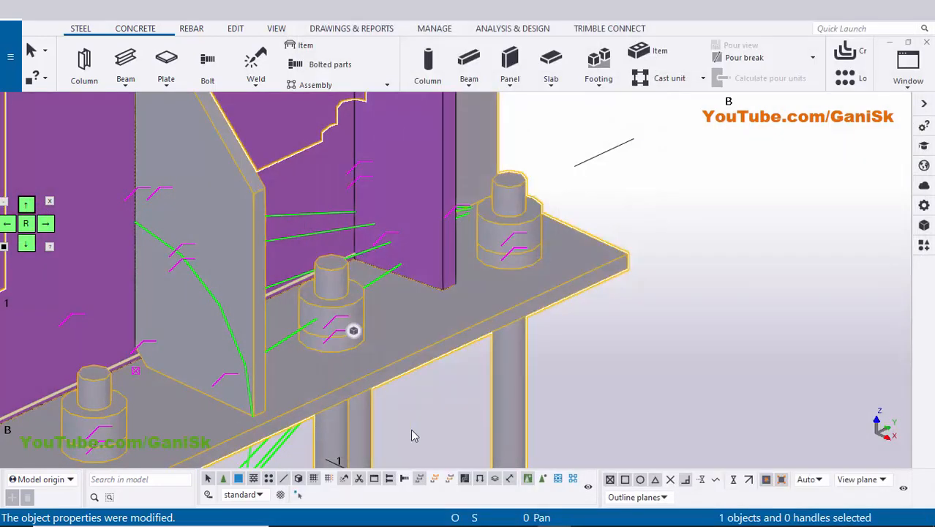
{"action": "scroll", "coordinate": [716, 322], "scroll_direction": "down", "scroll_amount": 3}
{"action": "right_click", "coordinate": [712, 314]}
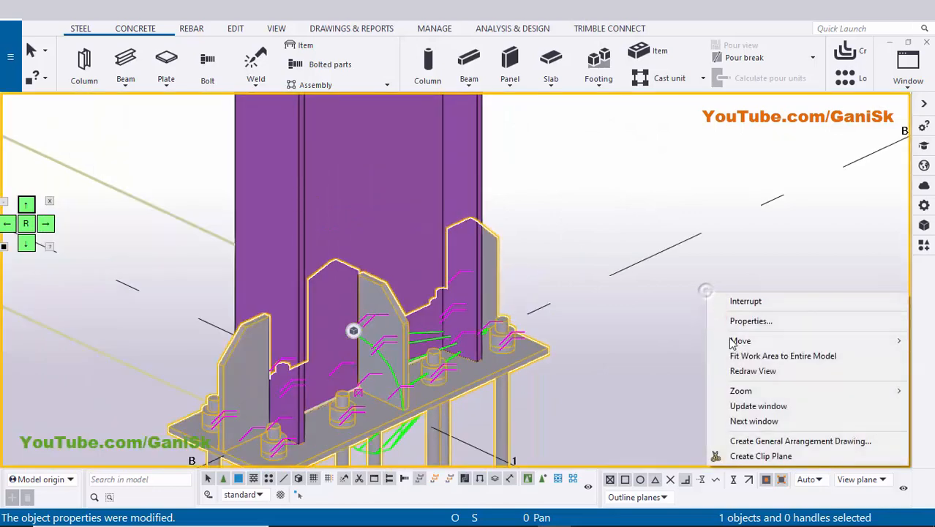
{"action": "left_click", "coordinate": [739, 370]}
{"action": "scroll", "coordinate": [696, 345], "scroll_direction": "down", "scroll_amount": 5}
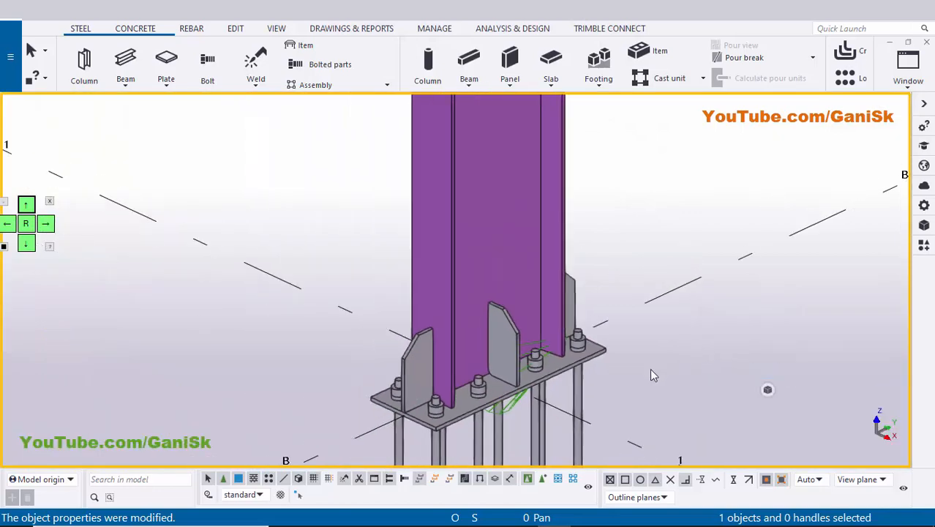
{"action": "scroll", "coordinate": [415, 368], "scroll_direction": "down", "scroll_amount": 6}
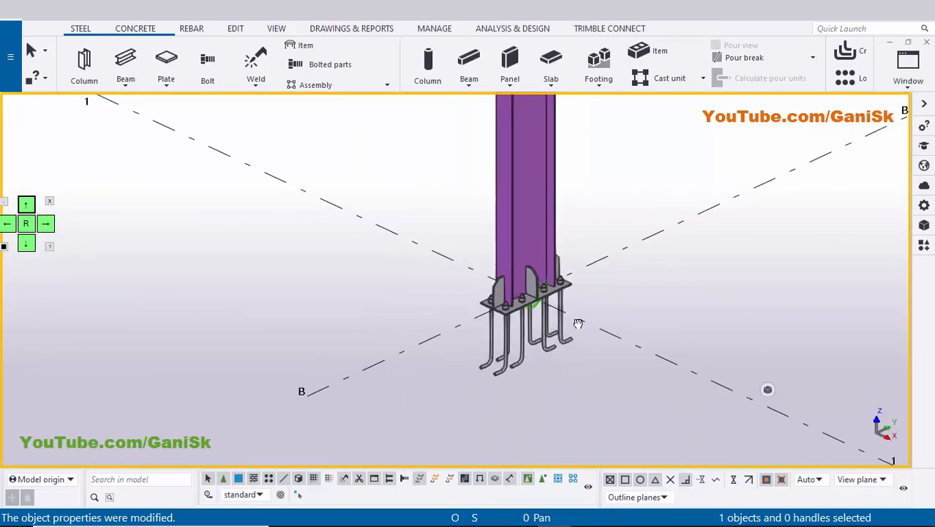
{"action": "middle_click_drag", "start_coordinate": [592, 347], "coordinate": [600, 282], "text": "ctrl"}
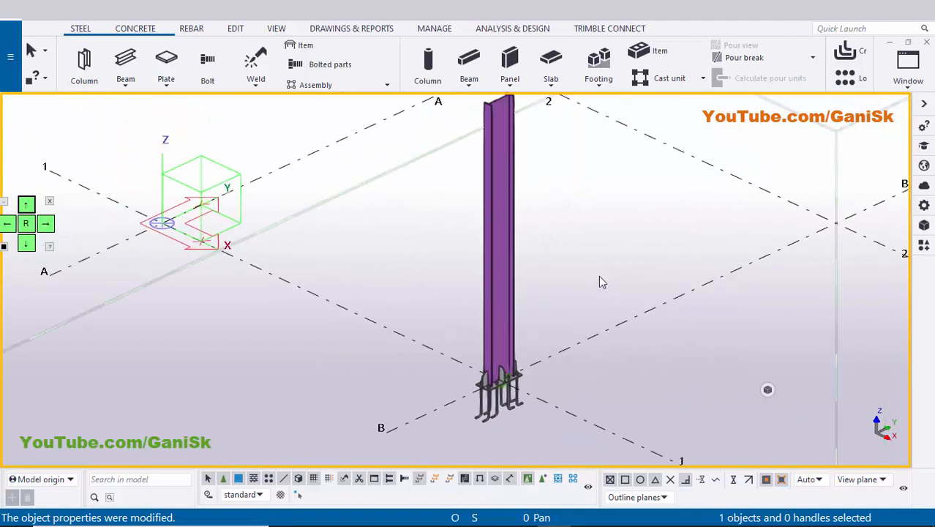
Create an assembly drawing of the column, numbering all modified objects and saving the position numbers.
{"action": "left_click", "coordinate": [494, 294]}
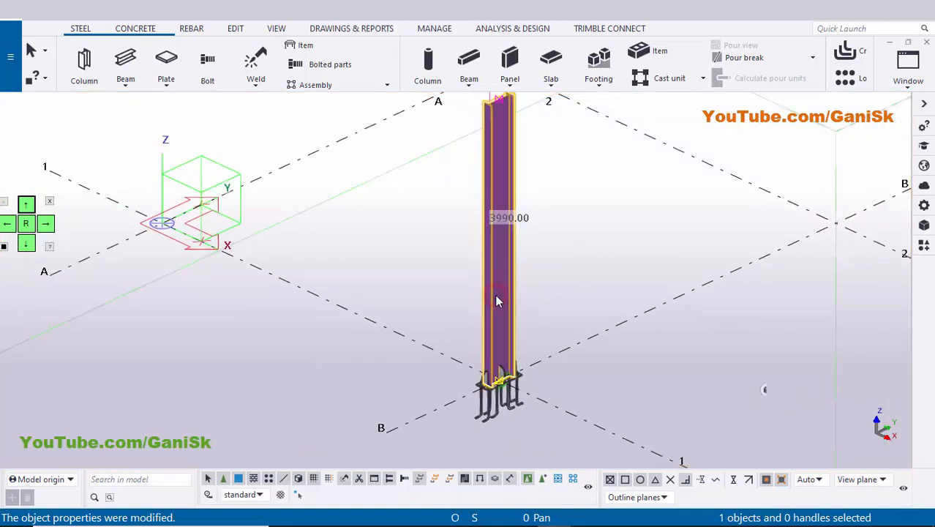
{"action": "right_click", "coordinate": [494, 294]}
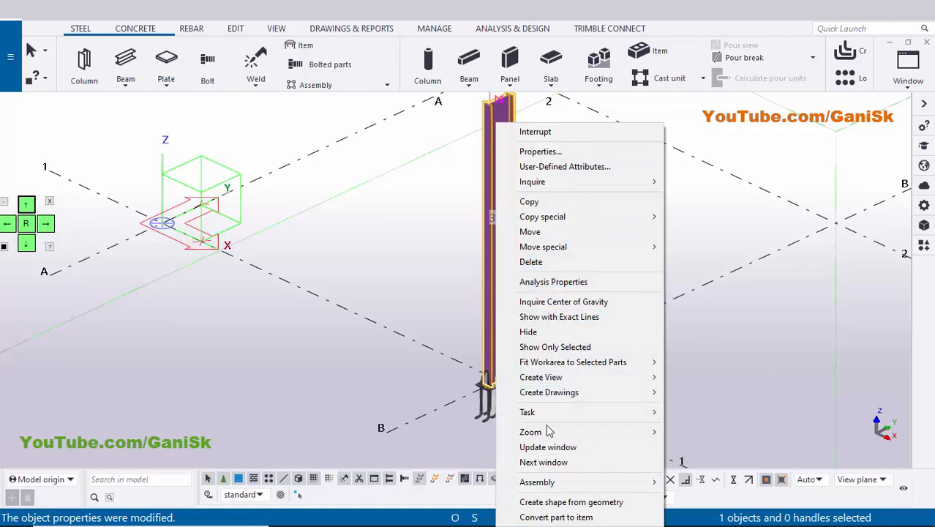
{"action": "mouse_move", "coordinate": [580, 393]}
{"action": "left_click", "coordinate": [699, 405]}
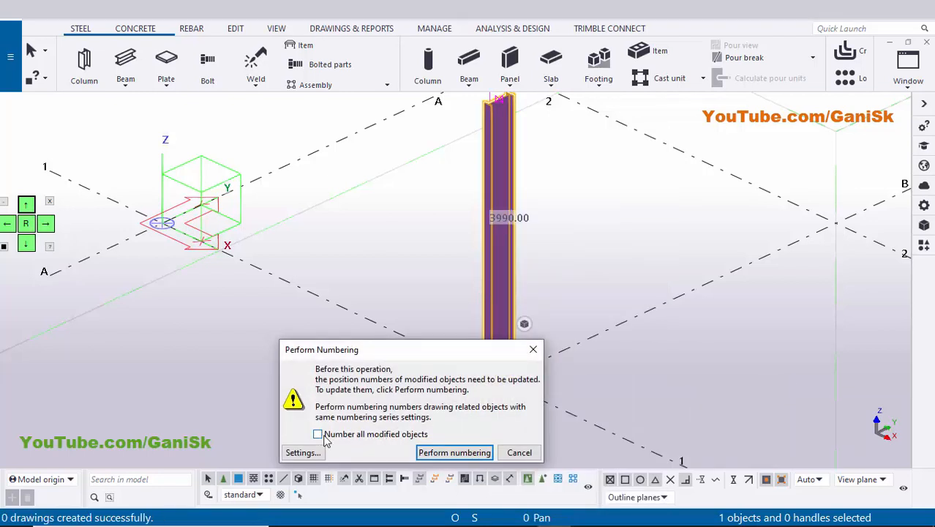
{"action": "left_click", "coordinate": [433, 451]}
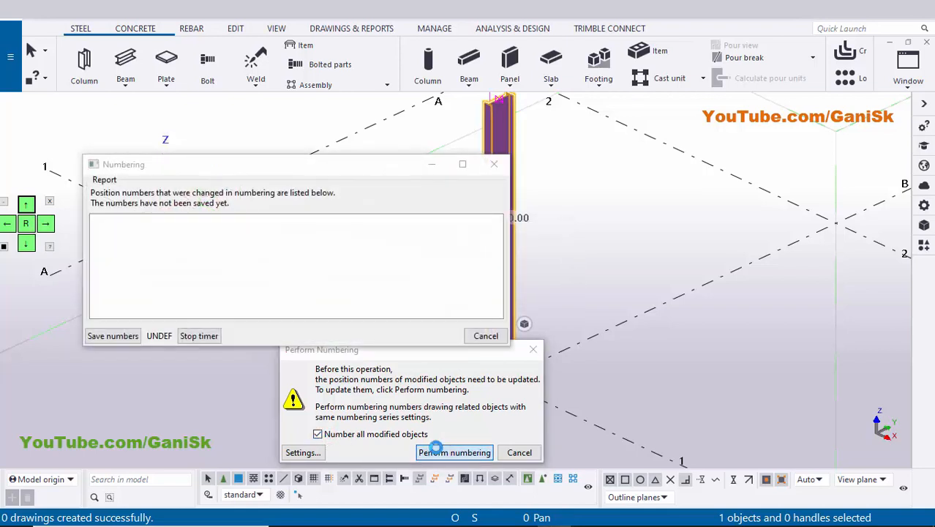
{"action": "left_click", "coordinate": [435, 450]}
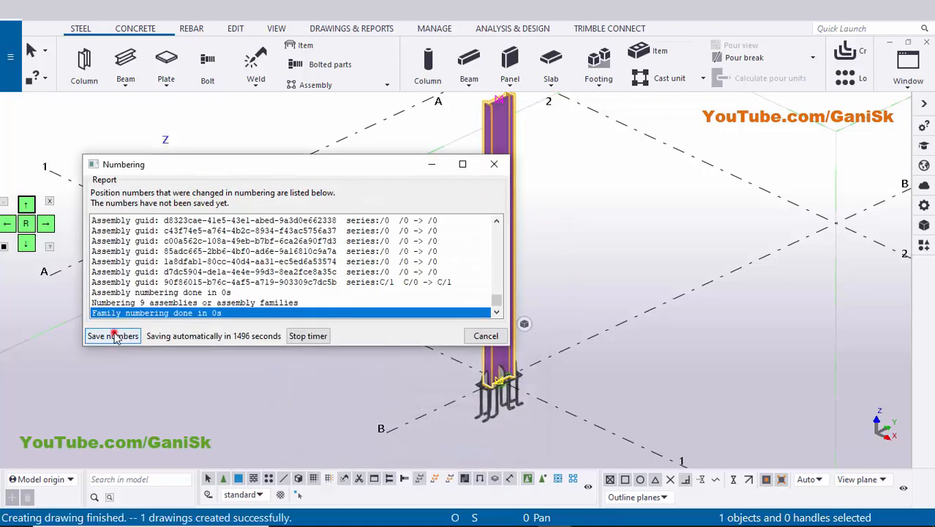
{"action": "left_click", "coordinate": [110, 336]}
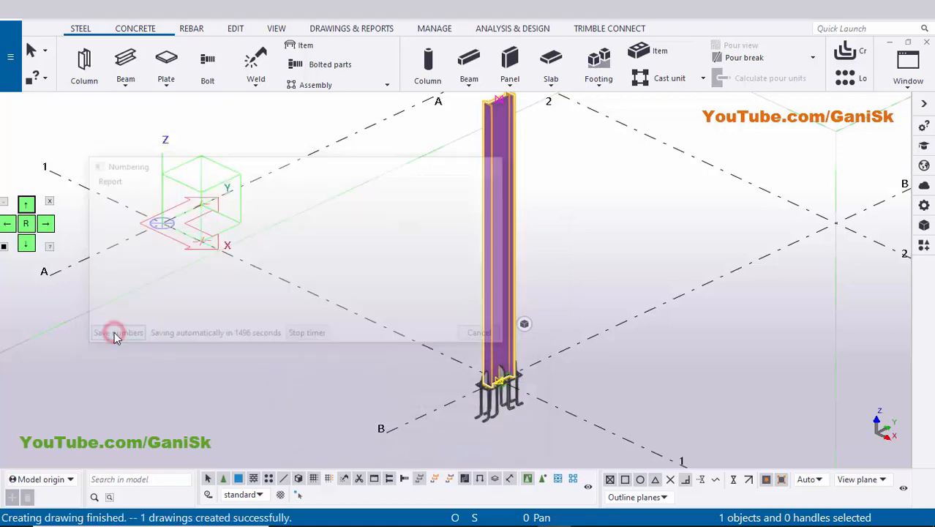
Redraw the model view, open the column's assembly drawing from the document list, and close the list.
{"action": "right_click", "coordinate": [585, 215]}
{"action": "left_click", "coordinate": [612, 252]}
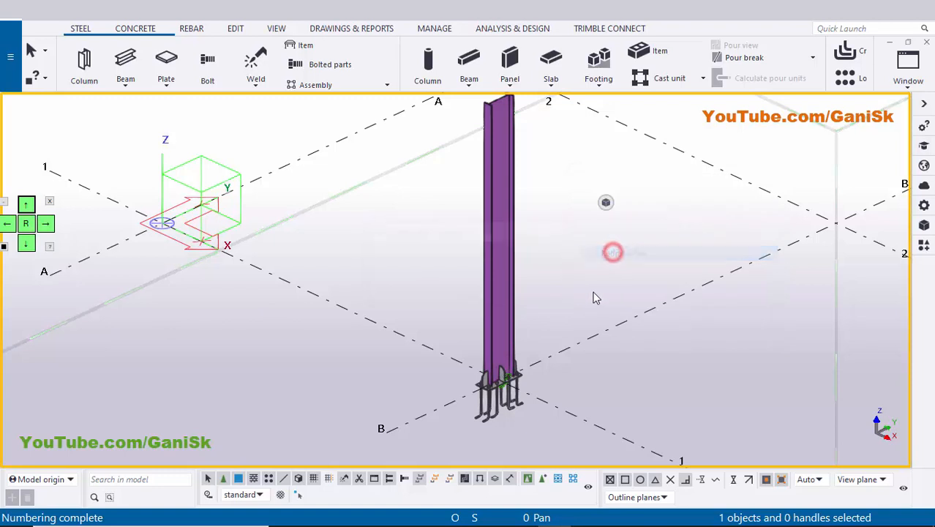
{"action": "middle_click_drag", "start_coordinate": [596, 298], "coordinate": [509, 270]}
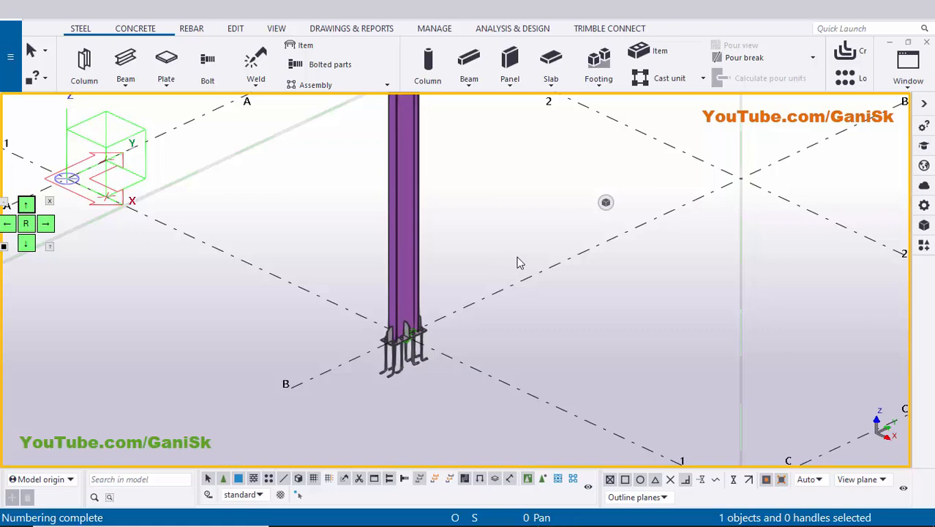
{"action": "key", "text": "ctrl+l"}
{"action": "left_click", "coordinate": [540, 153]}
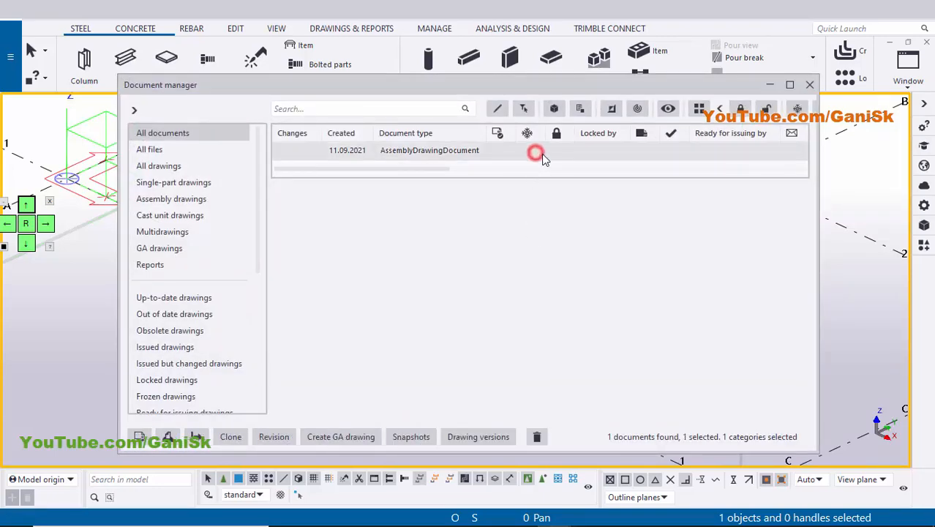
{"action": "scroll", "coordinate": [545, 154], "scroll_direction": "right", "scroll_amount": 3}
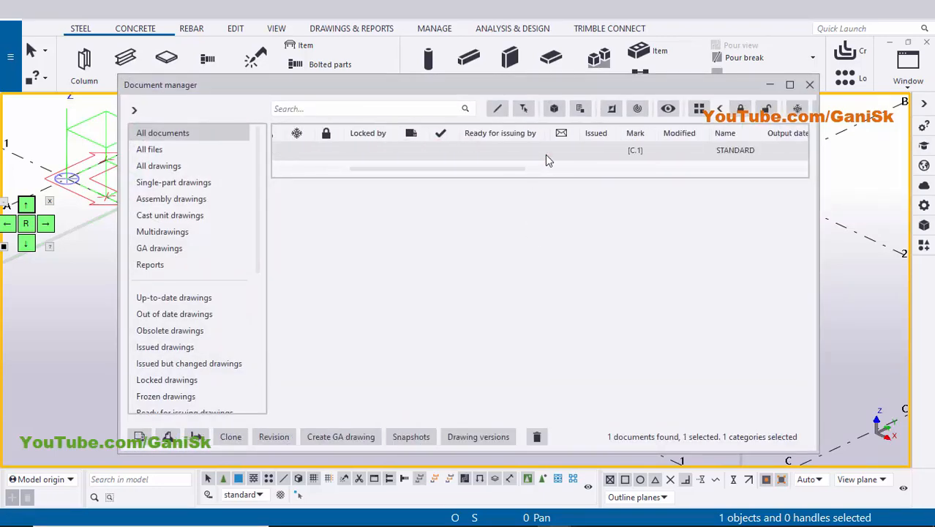
{"action": "double_click", "coordinate": [633, 153]}
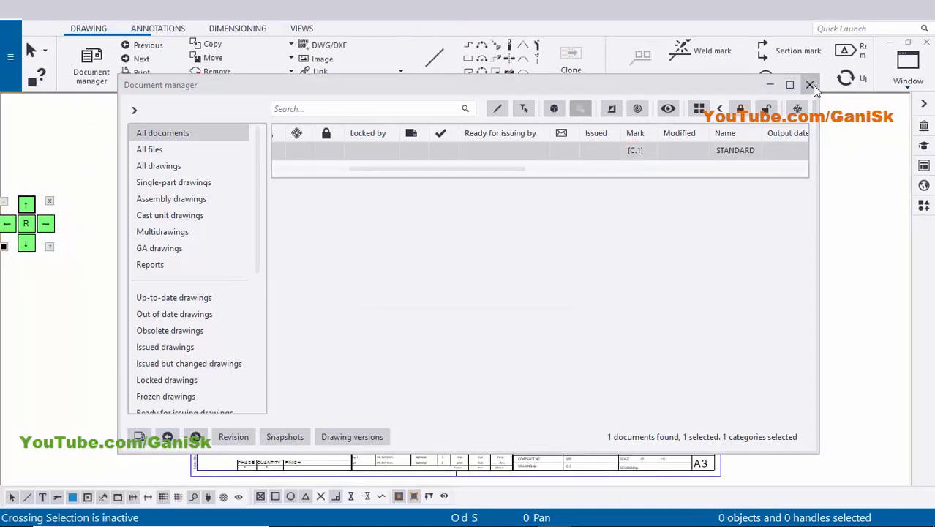
{"action": "left_click", "coordinate": [810, 85]}
Delete the section A view and the column's narrow side view from the drawing.
{"action": "scroll", "coordinate": [563, 271], "scroll_direction": "up", "scroll_amount": 3}
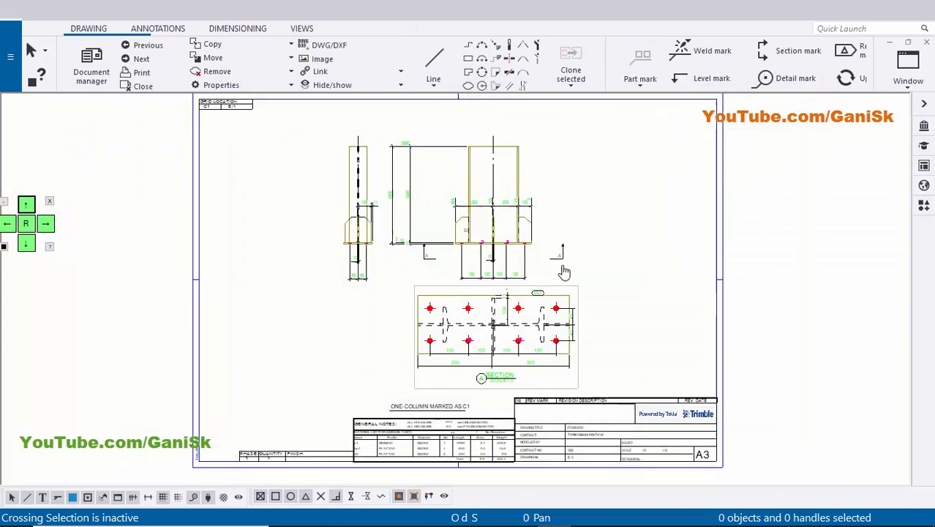
{"action": "scroll", "coordinate": [634, 170], "scroll_direction": "down", "scroll_amount": 3}
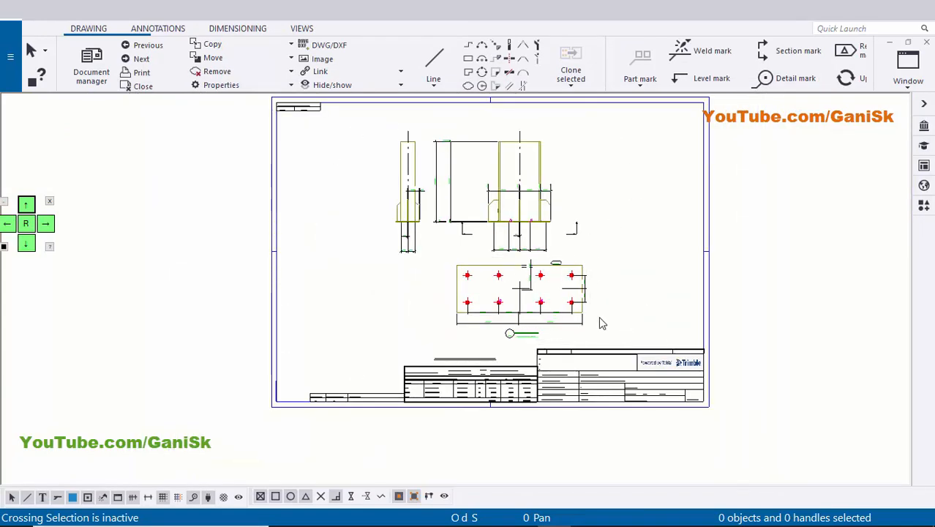
{"action": "scroll", "coordinate": [598, 316], "scroll_direction": "up", "scroll_amount": 1}
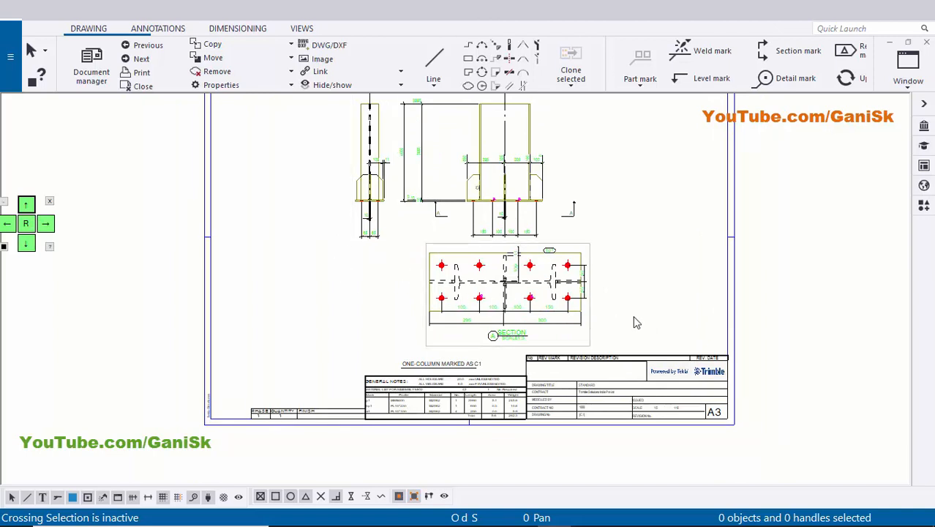
{"action": "left_click_drag", "start_coordinate": [634, 313], "coordinate": [529, 318]}
{"action": "key", "text": "Delete"}
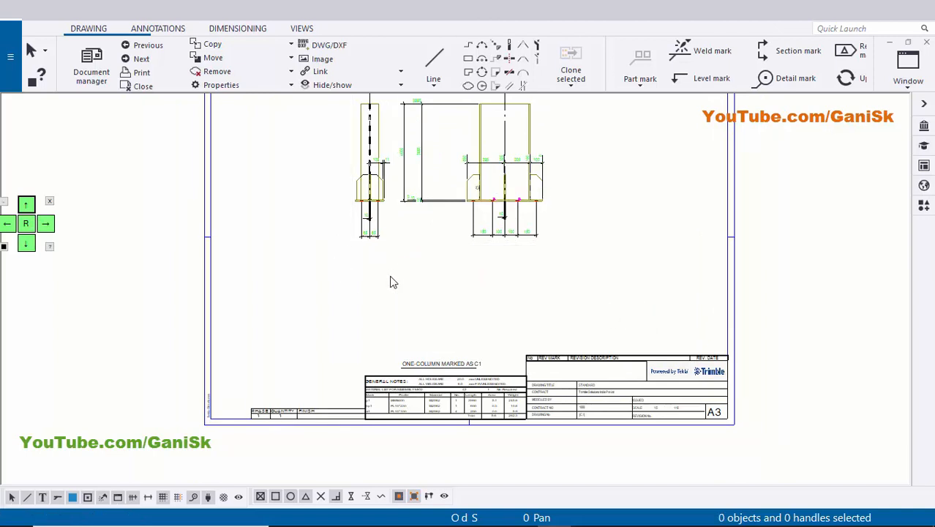
{"action": "left_click_drag", "start_coordinate": [389, 275], "coordinate": [351, 235]}
{"action": "key", "text": "Delete"}
Restrict selection to dimensions, delete all dimensions of the column's front view, and make all object types selectable again.
{"action": "mouse_move", "coordinate": [472, 228]}
{"action": "middle_mouse_down"}
{"action": "mouse_move", "coordinate": [434, 294]}
{"action": "mouse_move", "coordinate": [385, 318]}
{"action": "middle_mouse_up"}
{"action": "scroll", "coordinate": [374, 296], "scroll_direction": "up", "scroll_amount": 2}
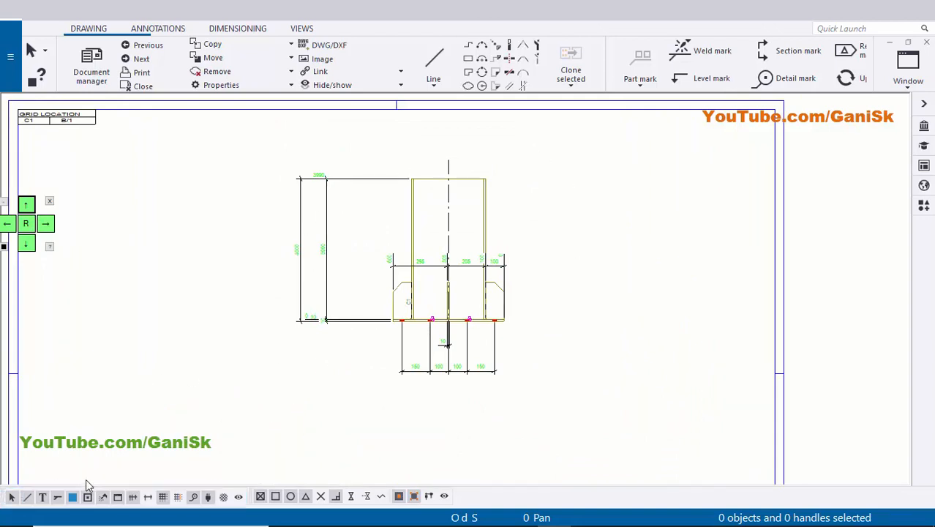
{"action": "left_click", "coordinate": [132, 502]}
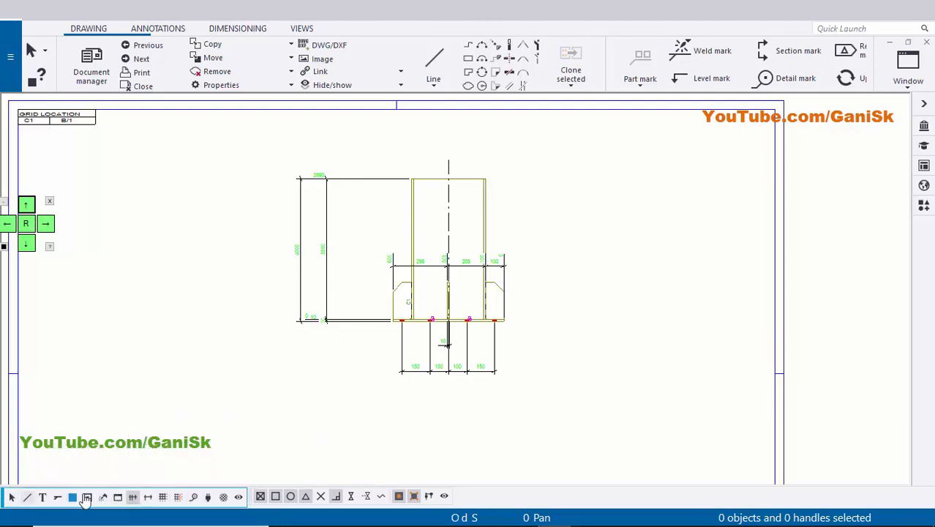
{"action": "left_click_drag", "start_coordinate": [245, 142], "coordinate": [594, 444]}
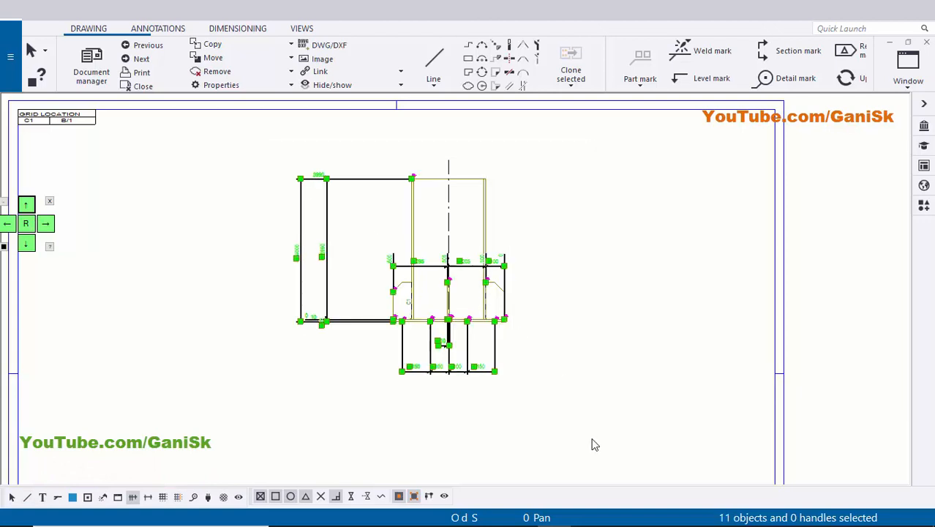
{"action": "key", "text": "Delete"}
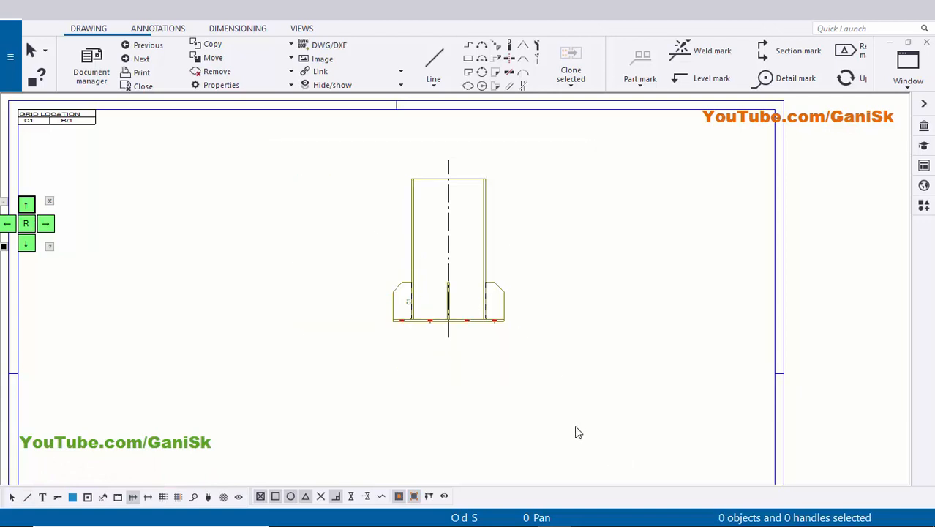
{"action": "left_click", "coordinate": [12, 500]}
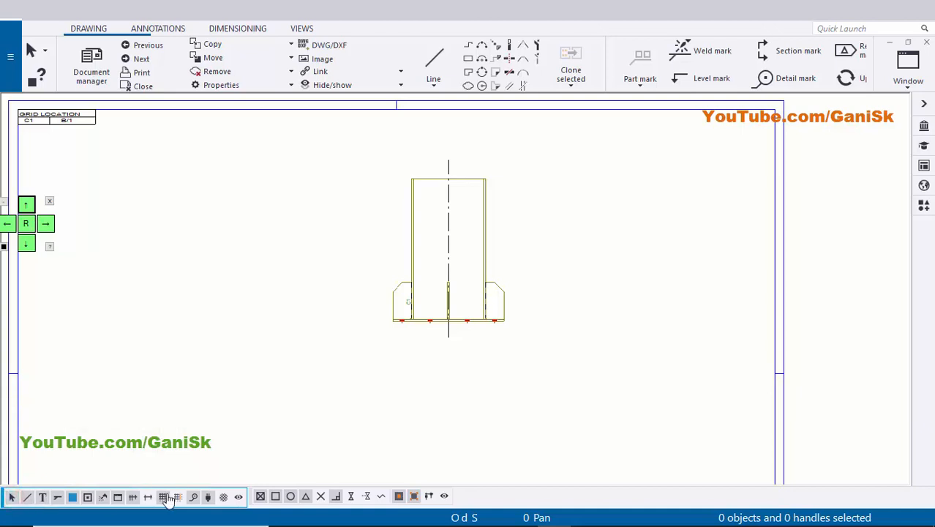
{"action": "left_click", "coordinate": [316, 383]}
Move the column's front view down and toward the left side of the drawing sheet.
{"action": "scroll", "coordinate": [374, 370], "scroll_direction": "down", "scroll_amount": 4}
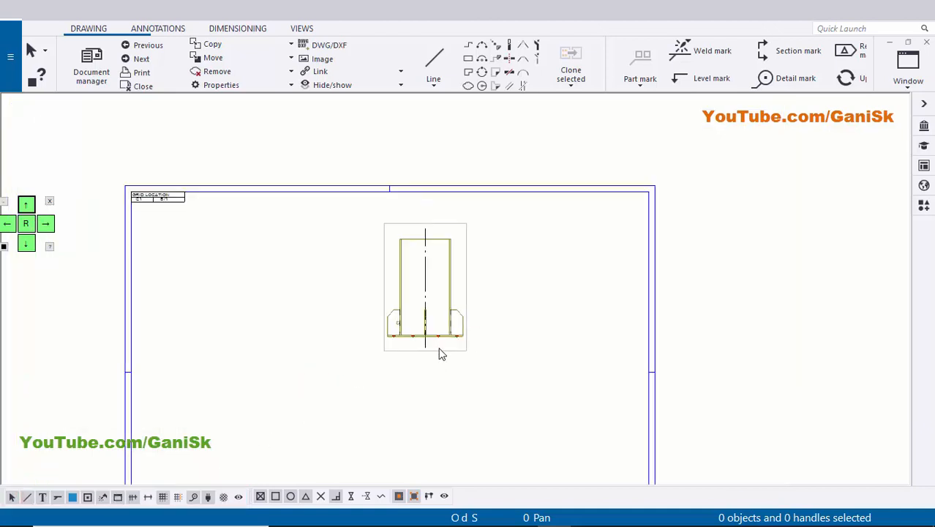
{"action": "left_click", "coordinate": [455, 350]}
{"action": "mouse_move", "coordinate": [454, 350]}
{"action": "left_mouse_down"}
{"action": "mouse_move", "coordinate": [333, 414]}
{"action": "mouse_move", "coordinate": [333, 437]}
{"action": "left_mouse_up"}
{"action": "left_click", "coordinate": [395, 430]}
Delete the C1 mark beside the left stiffener in the front view.
{"action": "scroll", "coordinate": [375, 355], "scroll_direction": "up", "scroll_amount": 6}
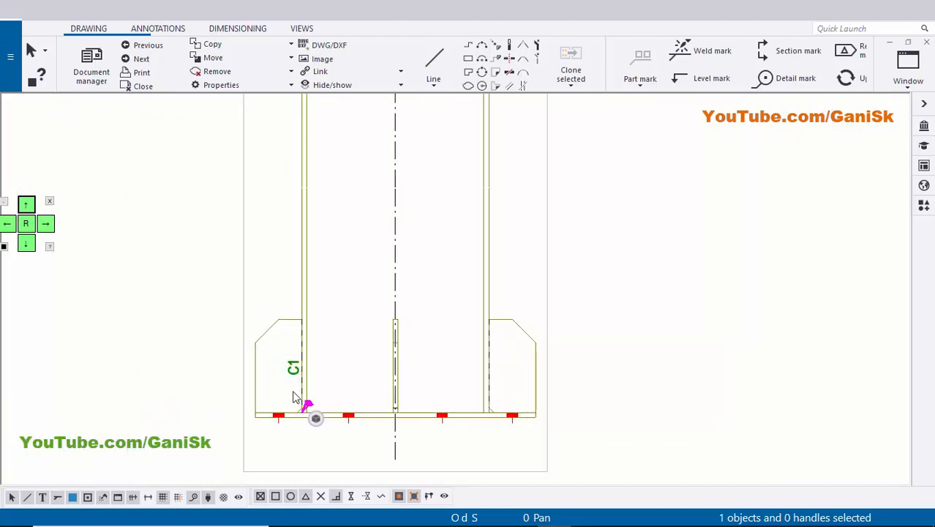
{"action": "scroll", "coordinate": [447, 394], "scroll_direction": "down", "scroll_amount": 6}
{"action": "scroll", "coordinate": [439, 388], "scroll_direction": "up", "scroll_amount": 1}
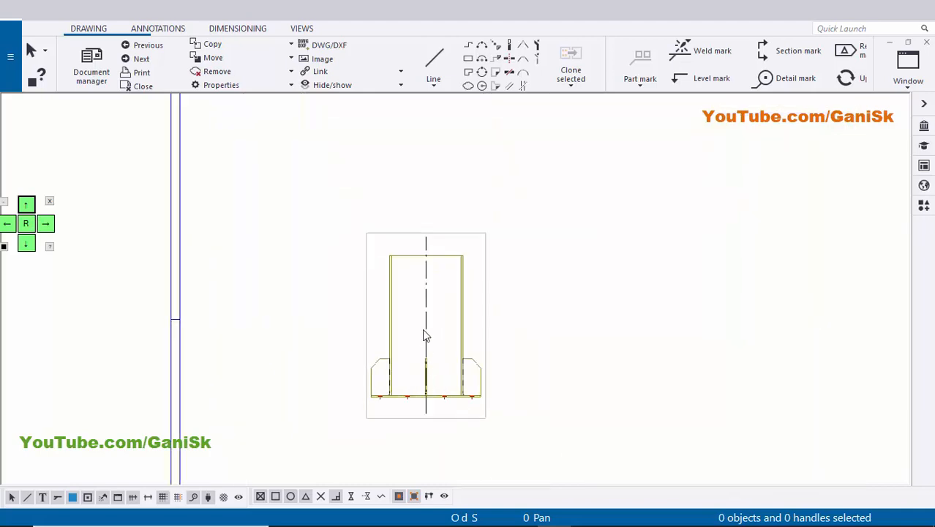
{"action": "scroll", "coordinate": [411, 322], "scroll_direction": "down", "scroll_amount": 3}
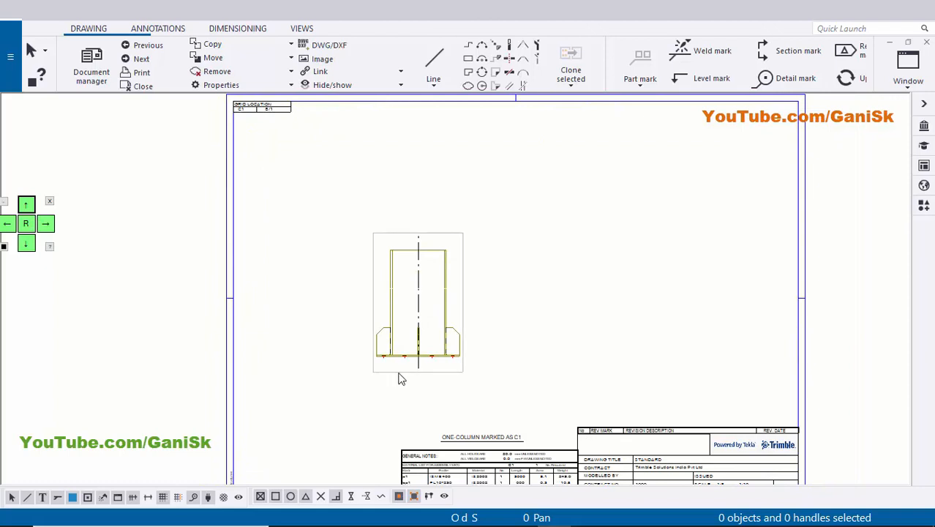
Set the front view's minimum cut part length to 700 in its view properties, modify the view, and accept.
{"action": "left_click", "coordinate": [393, 371]}
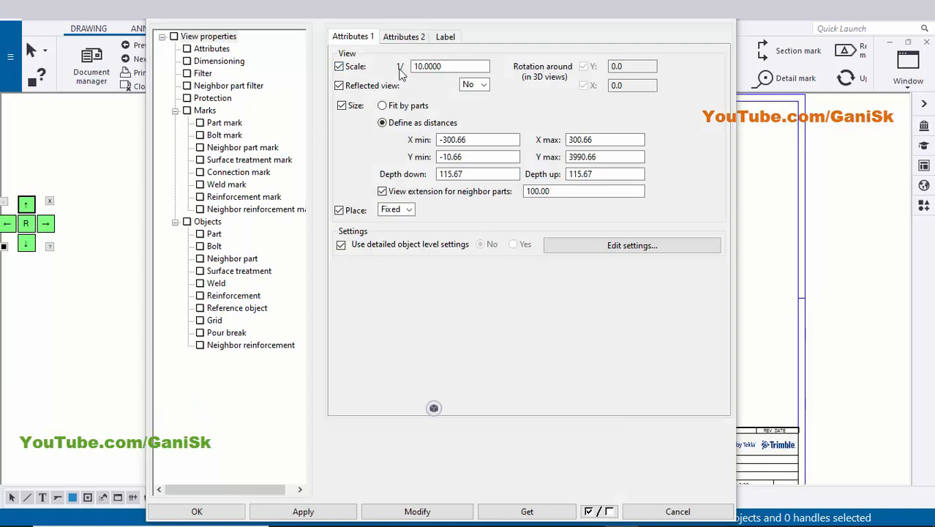
{"action": "scroll", "coordinate": [816, 239], "scroll_direction": "down", "scroll_amount": 3}
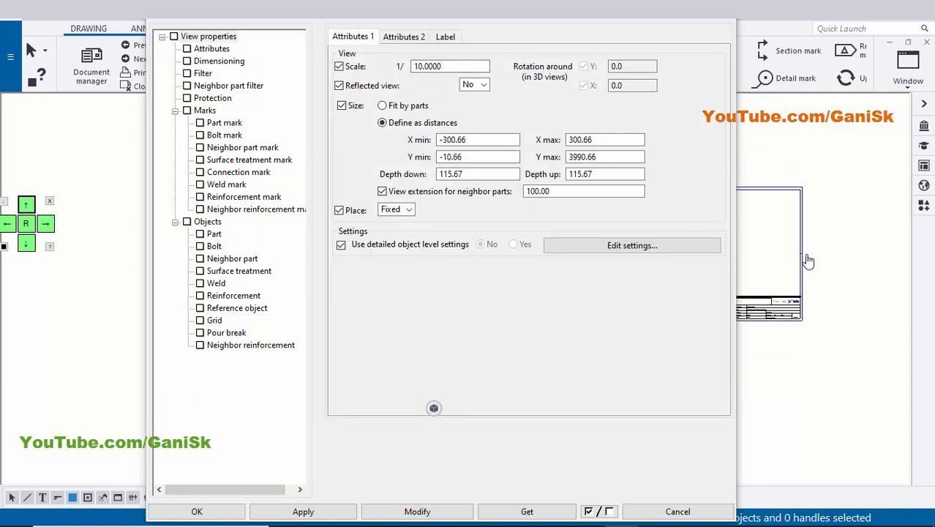
{"action": "scroll", "coordinate": [829, 274], "scroll_direction": "up", "scroll_amount": 4}
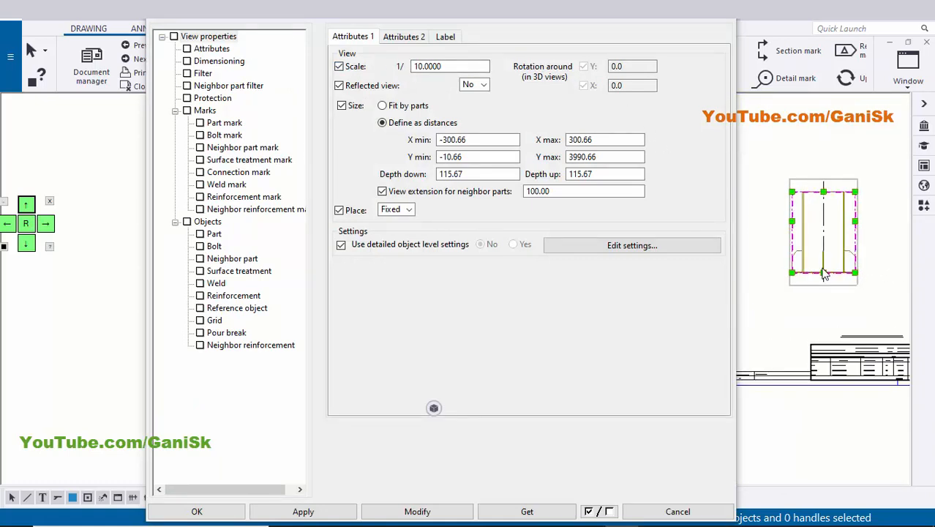
{"action": "scroll", "coordinate": [805, 273], "scroll_direction": "down", "scroll_amount": 2}
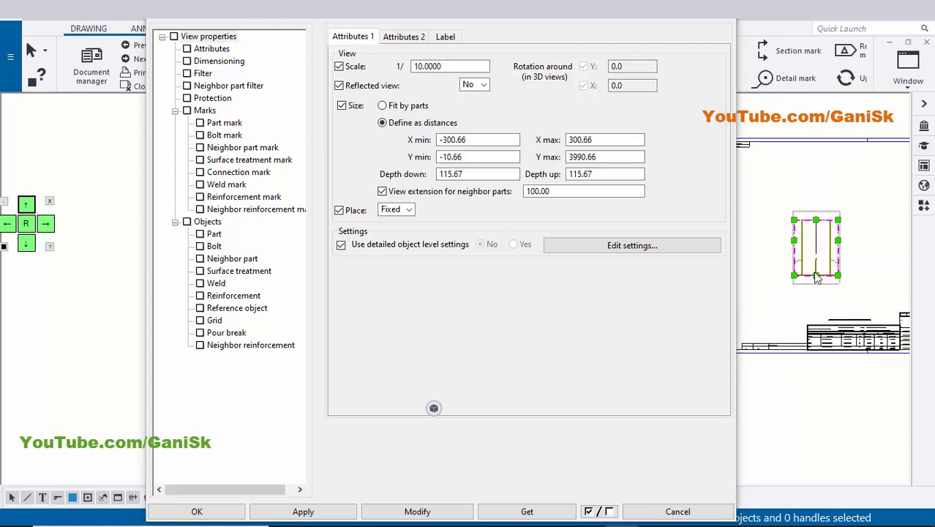
{"action": "left_click", "coordinate": [414, 37]}
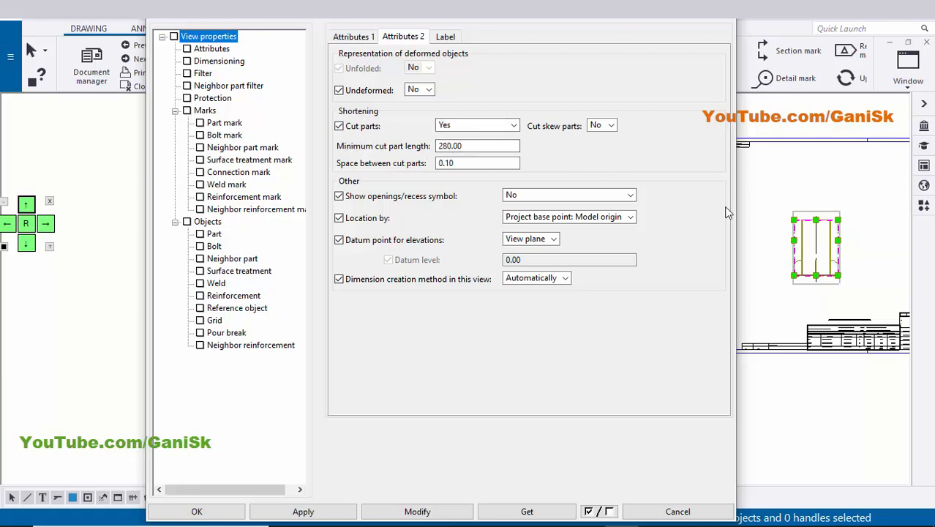
{"action": "double_click", "coordinate": [474, 145]}
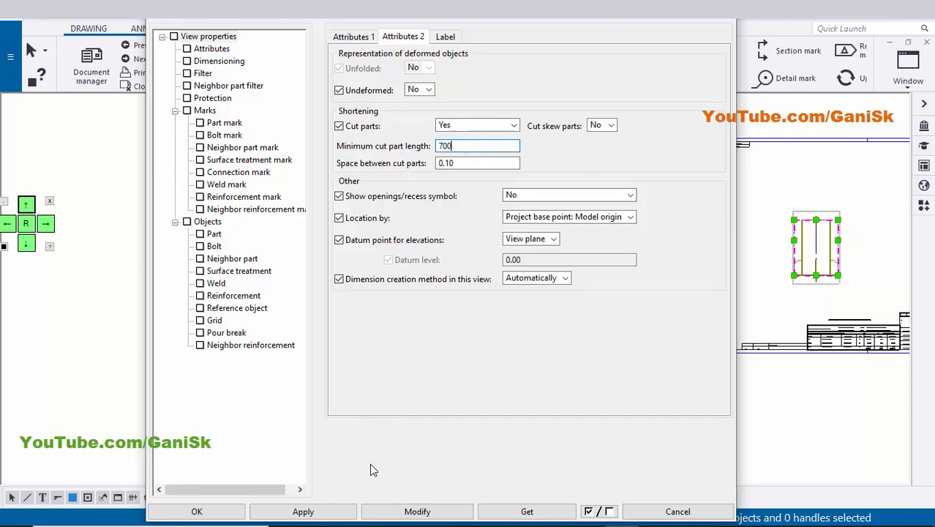
{"action": "left_click", "coordinate": [392, 510]}
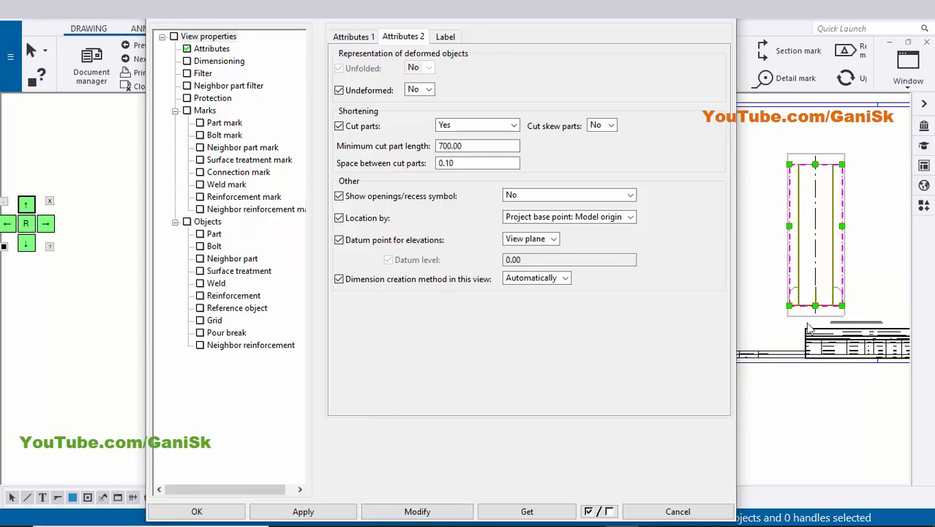
{"action": "left_click", "coordinate": [188, 511]}
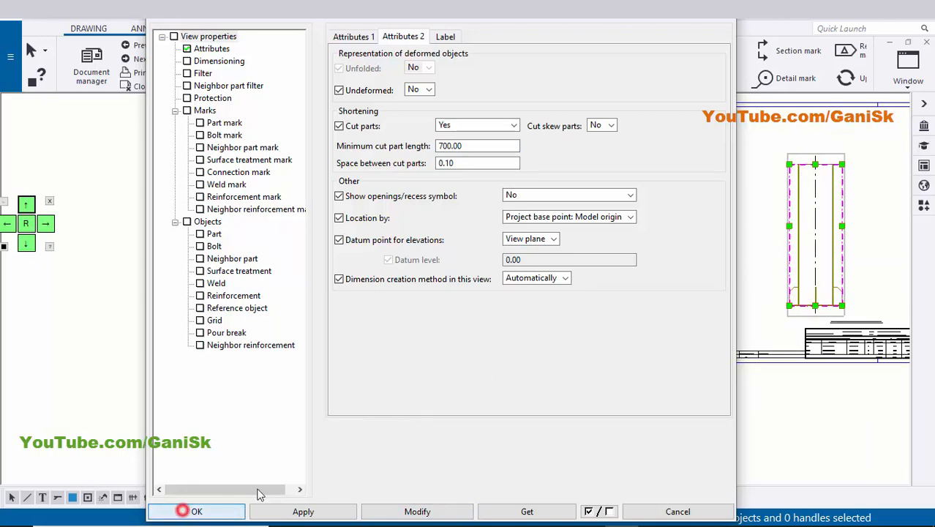
Move the lengthened front view upward on the sheet, clear of the material list.
{"action": "scroll", "coordinate": [607, 337], "scroll_direction": "up", "scroll_amount": 5}
{"action": "scroll", "coordinate": [612, 339], "scroll_direction": "down", "scroll_amount": 4}
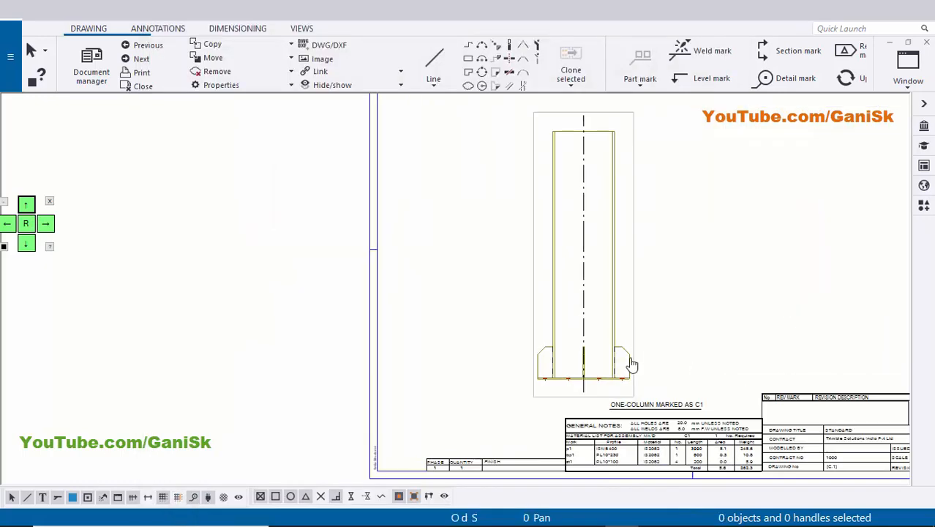
{"action": "left_click", "coordinate": [521, 329]}
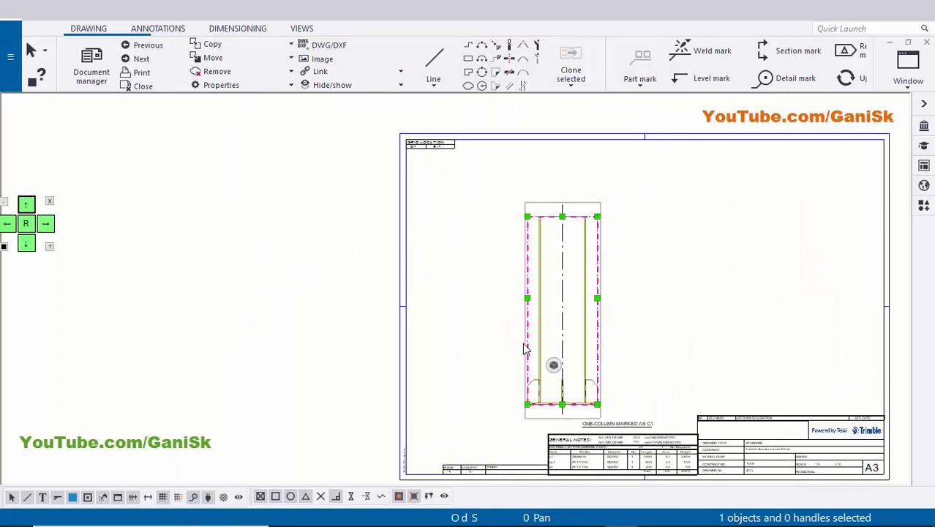
{"action": "left_click_drag", "start_coordinate": [524, 350], "coordinate": [513, 301]}
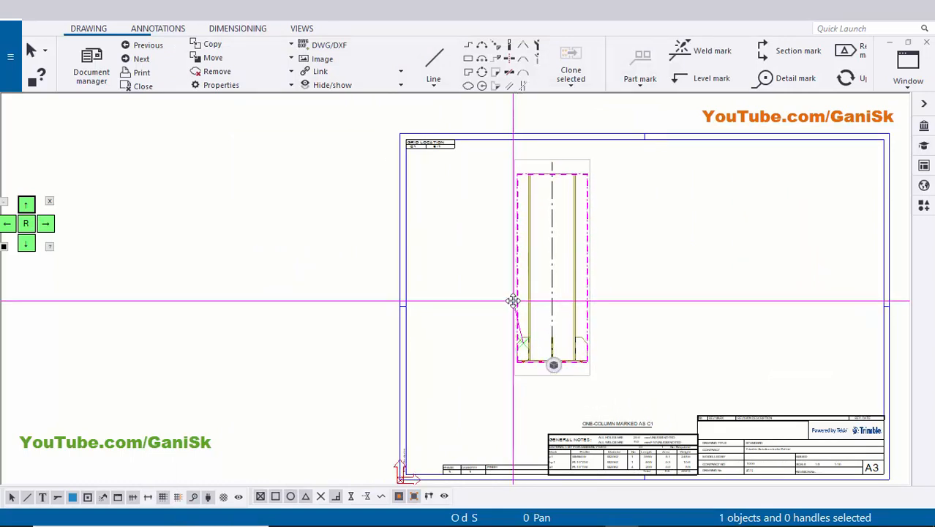
Turn off the centre line for the column part in the front view, then modify, apply and accept its part properties.
{"action": "left_click", "coordinate": [649, 303]}
{"action": "scroll", "coordinate": [532, 364], "scroll_direction": "up", "scroll_amount": 4}
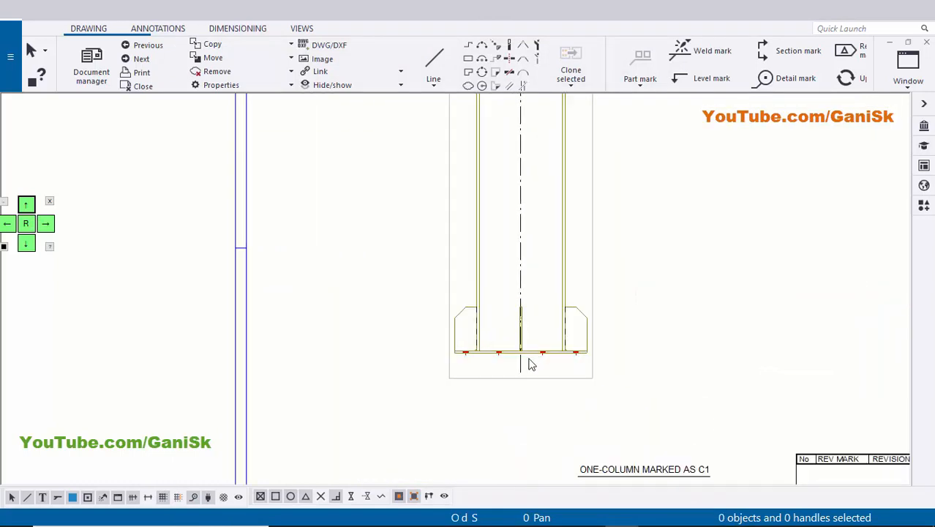
{"action": "scroll", "coordinate": [531, 364], "scroll_direction": "up", "scroll_amount": 2}
{"action": "double_click", "coordinate": [520, 372]}
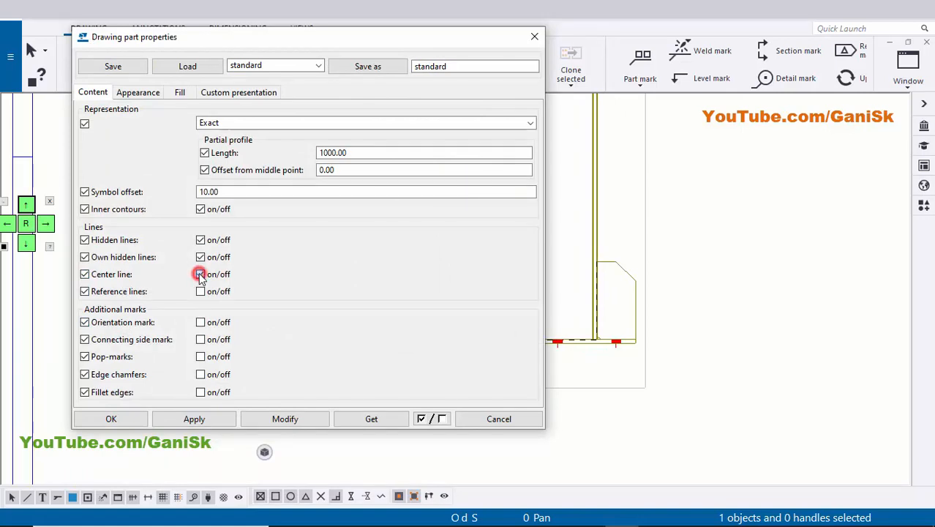
{"action": "left_click", "coordinate": [272, 421]}
{"action": "left_click", "coordinate": [206, 419]}
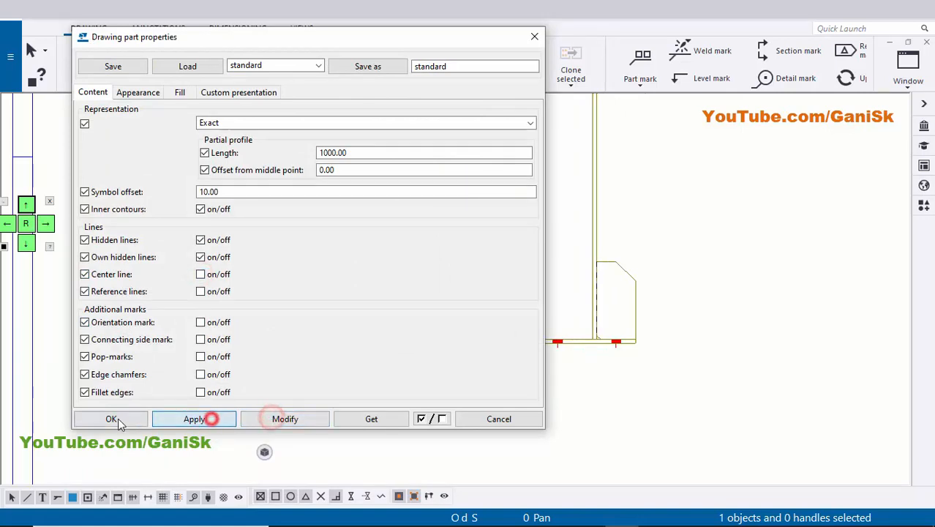
{"action": "left_click", "coordinate": [115, 419]}
{"action": "left_click", "coordinate": [285, 467]}
Examine the part marks, profiles, quantities and lengths in the material list against the column's front view.
{"action": "scroll", "coordinate": [285, 467], "scroll_direction": "down", "scroll_amount": 5}
{"action": "scroll", "coordinate": [535, 393], "scroll_direction": "down", "scroll_amount": 1}
{"action": "scroll", "coordinate": [517, 396], "scroll_direction": "up", "scroll_amount": 2}
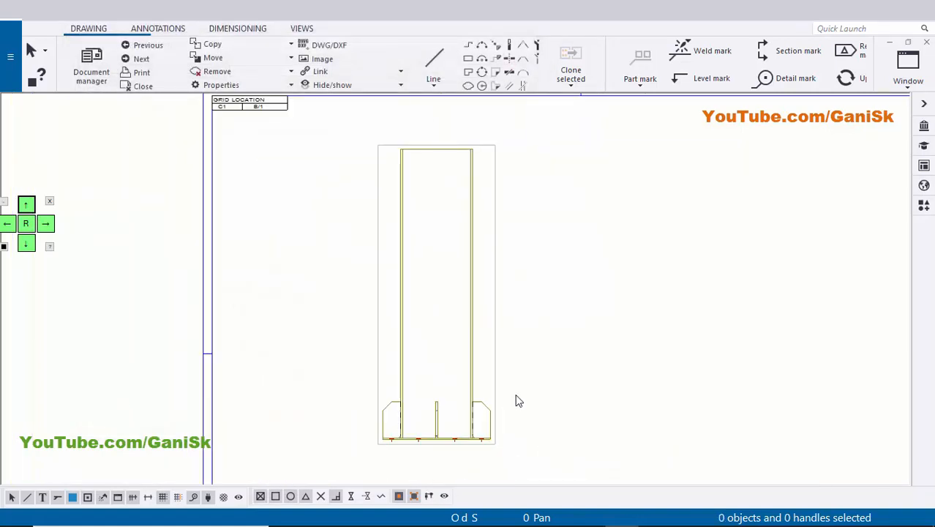
{"action": "scroll", "coordinate": [390, 350], "scroll_direction": "up", "scroll_amount": 2}
{"action": "scroll", "coordinate": [421, 360], "scroll_direction": "up", "scroll_amount": 1}
{"action": "scroll", "coordinate": [463, 242], "scroll_direction": "down", "scroll_amount": 3}
{"action": "scroll", "coordinate": [348, 341], "scroll_direction": "up", "scroll_amount": 5}
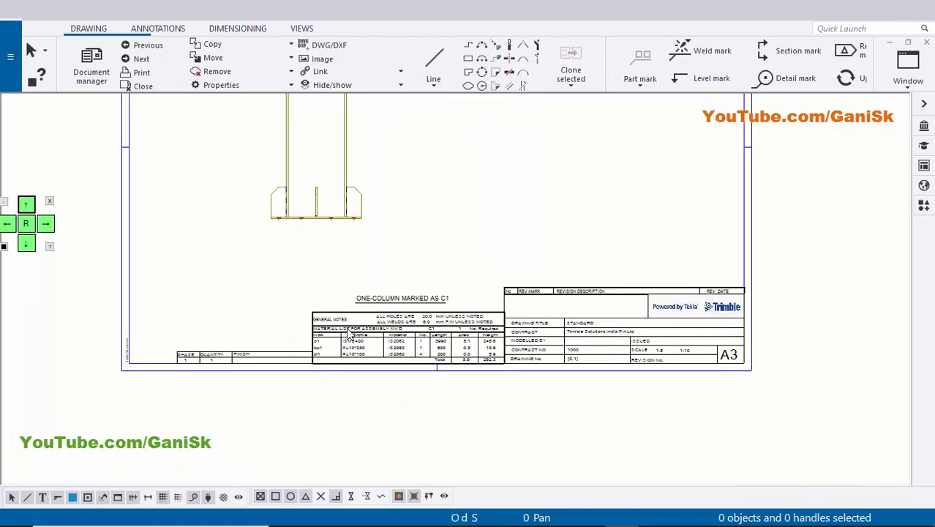
{"action": "scroll", "coordinate": [347, 341], "scroll_direction": "up", "scroll_amount": 3}
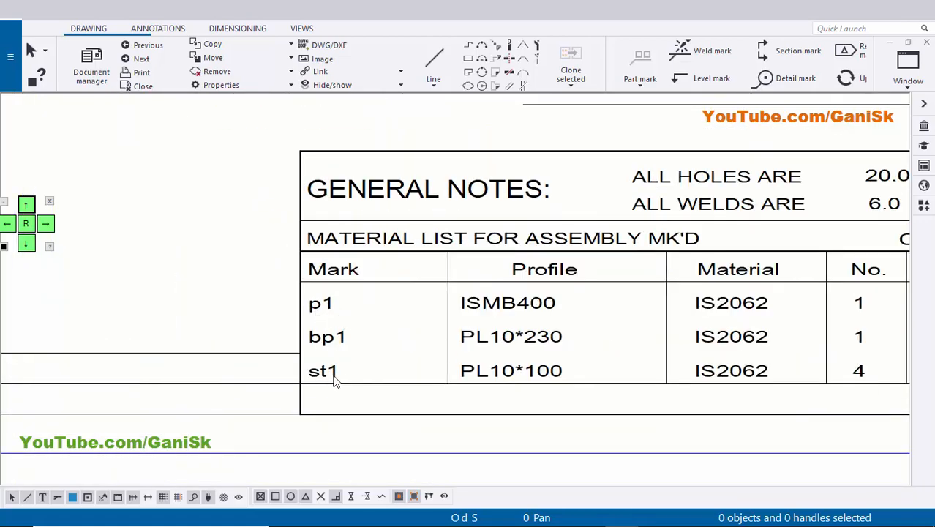
{"action": "scroll", "coordinate": [347, 378], "scroll_direction": "down", "scroll_amount": 1}
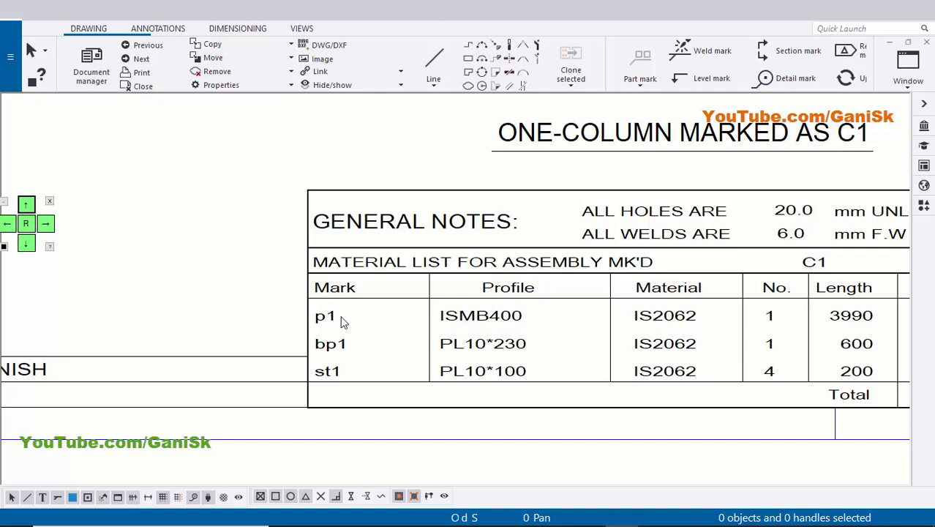
{"action": "scroll", "coordinate": [772, 324], "scroll_direction": "down", "scroll_amount": 6}
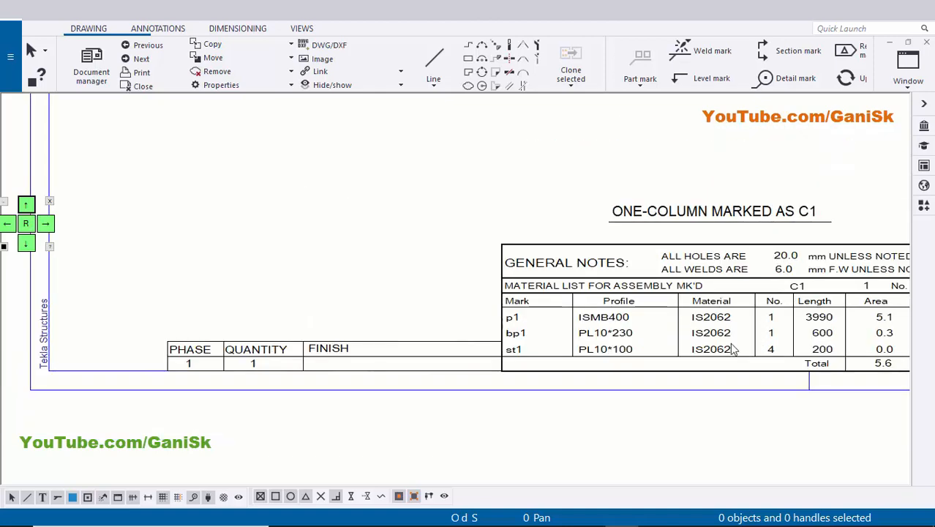
{"action": "middle_click_drag", "start_coordinate": [578, 367], "coordinate": [563, 468]}
{"action": "scroll", "coordinate": [626, 305], "scroll_direction": "down", "scroll_amount": 3}
{"action": "middle_click_drag", "start_coordinate": [626, 305], "coordinate": [540, 329]}
{"action": "scroll", "coordinate": [516, 340], "scroll_direction": "up", "scroll_amount": 2}
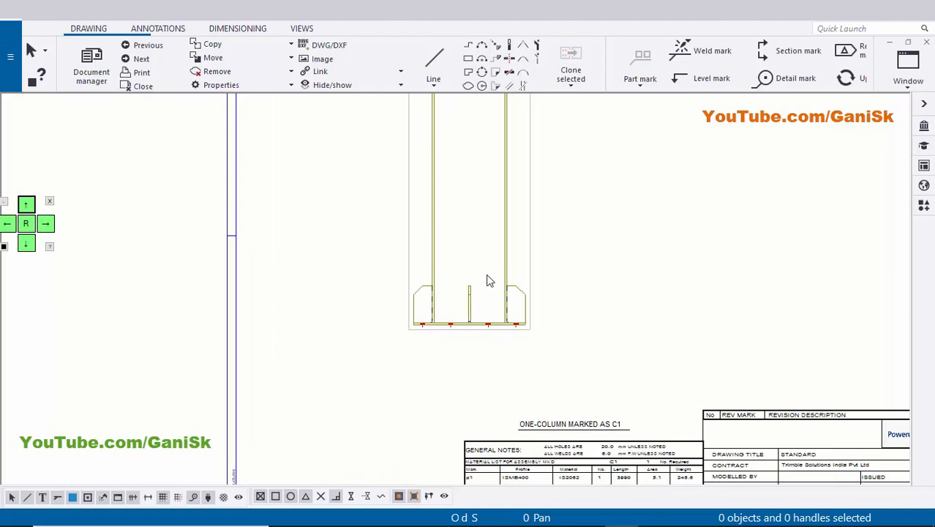
{"action": "scroll", "coordinate": [486, 275], "scroll_direction": "up", "scroll_amount": 1}
{"action": "scroll", "coordinate": [468, 329], "scroll_direction": "down", "scroll_amount": 4}
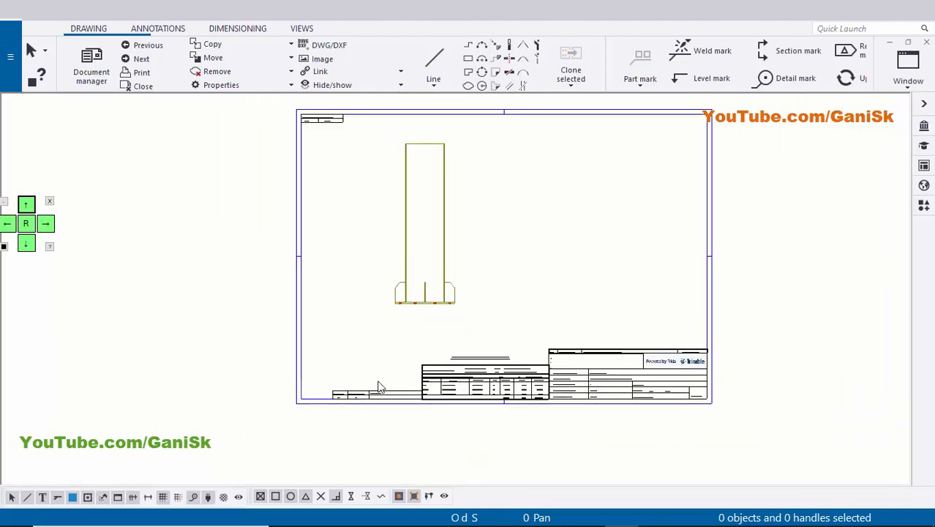
Restrict selection to parts only, select all parts in the front view, and create single-part views of them.
{"action": "left_click", "coordinate": [74, 497]}
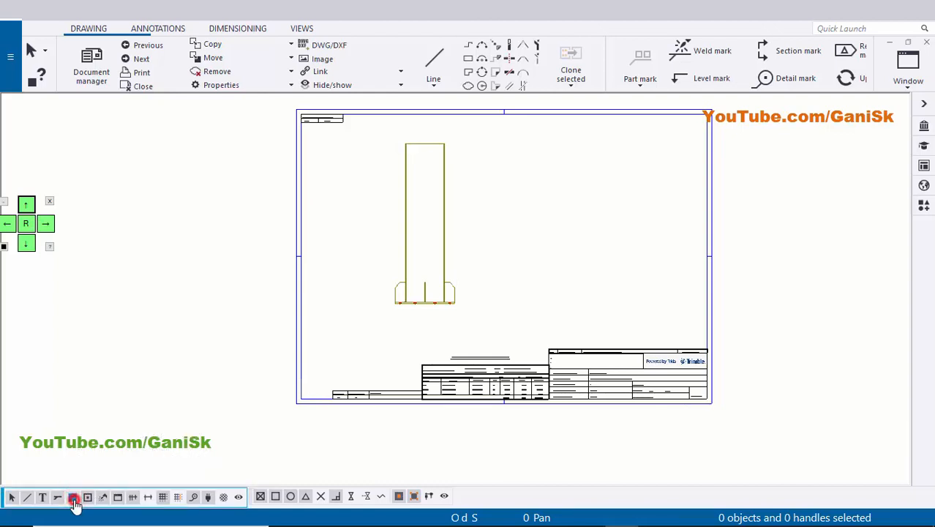
{"action": "double_click", "coordinate": [74, 499]}
{"action": "left_click", "coordinate": [75, 499]}
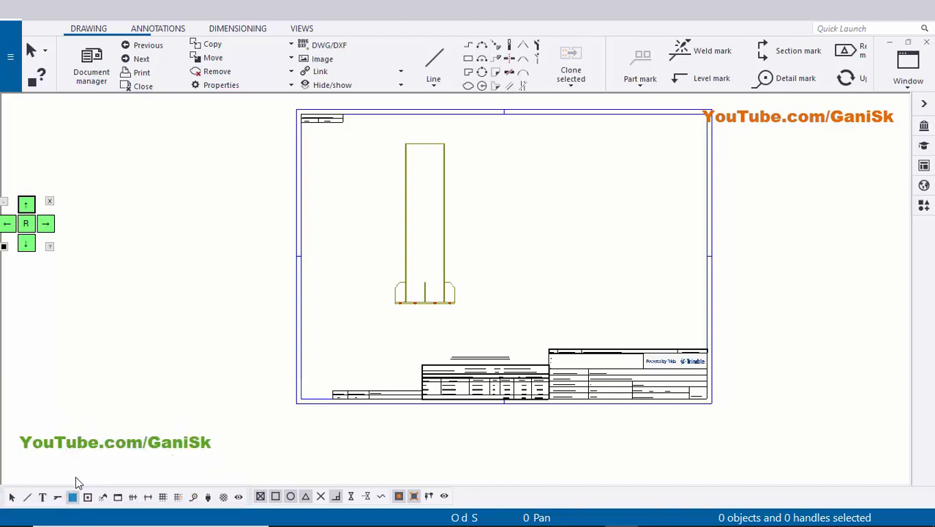
{"action": "scroll", "coordinate": [420, 359], "scroll_direction": "down", "scroll_amount": 2}
{"action": "left_click_drag", "start_coordinate": [415, 241], "coordinate": [456, 337]}
{"action": "scroll", "coordinate": [443, 334], "scroll_direction": "up", "scroll_amount": 3}
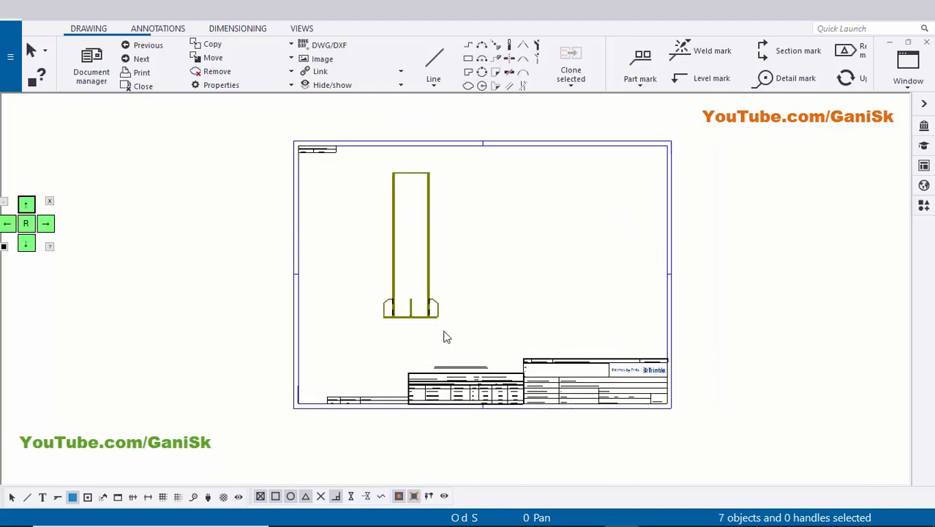
{"action": "right_click", "coordinate": [463, 257]}
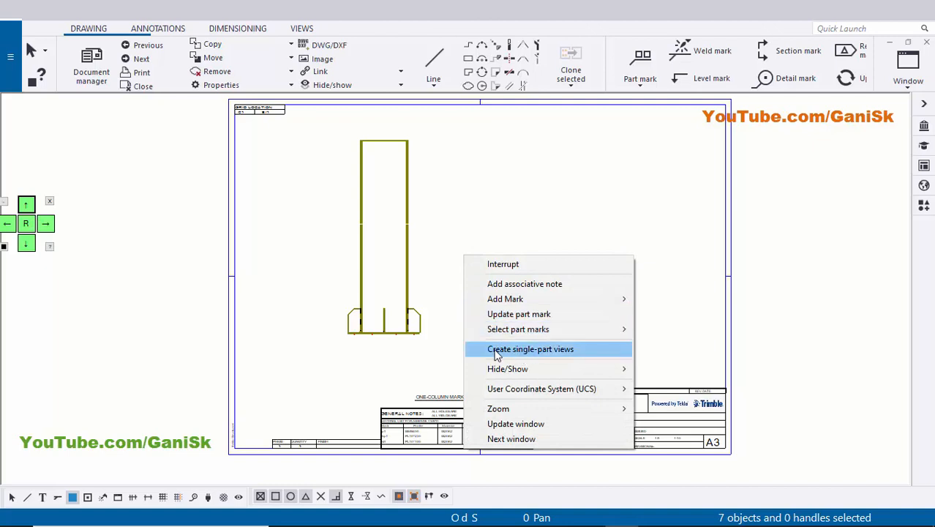
{"action": "left_click", "coordinate": [560, 354]}
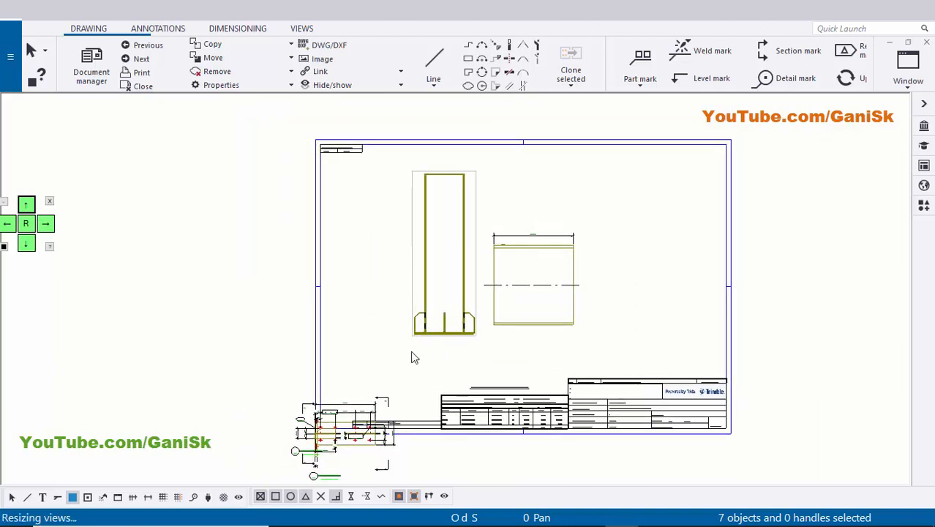
Re-enable all selection types and move the column's front view closer to the sheet's left border.
{"action": "left_click", "coordinate": [10, 498]}
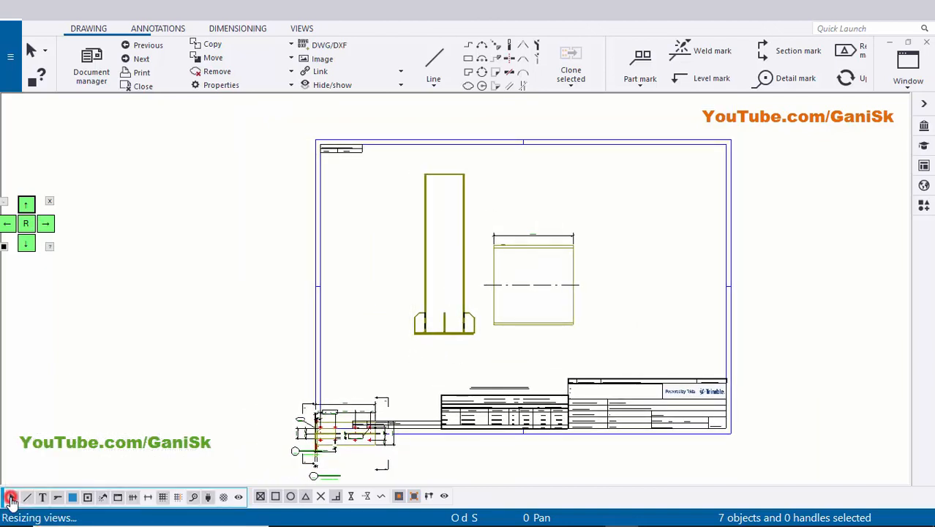
{"action": "left_click", "coordinate": [412, 287]}
{"action": "left_click_drag", "start_coordinate": [412, 288], "coordinate": [362, 293]}
{"action": "left_click", "coordinate": [471, 358]}
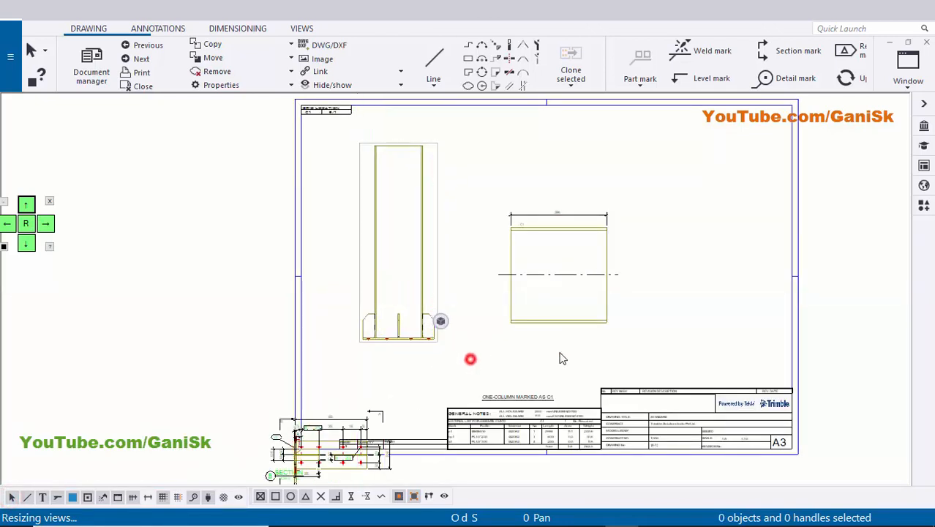
Run Arrange Drawing Views to spread out the overlapping single-part views at the sheet's lower-left corner.
{"action": "scroll", "coordinate": [383, 324], "scroll_direction": "down", "scroll_amount": 3}
{"action": "middle_click_drag", "start_coordinate": [383, 324], "coordinate": [508, 222]}
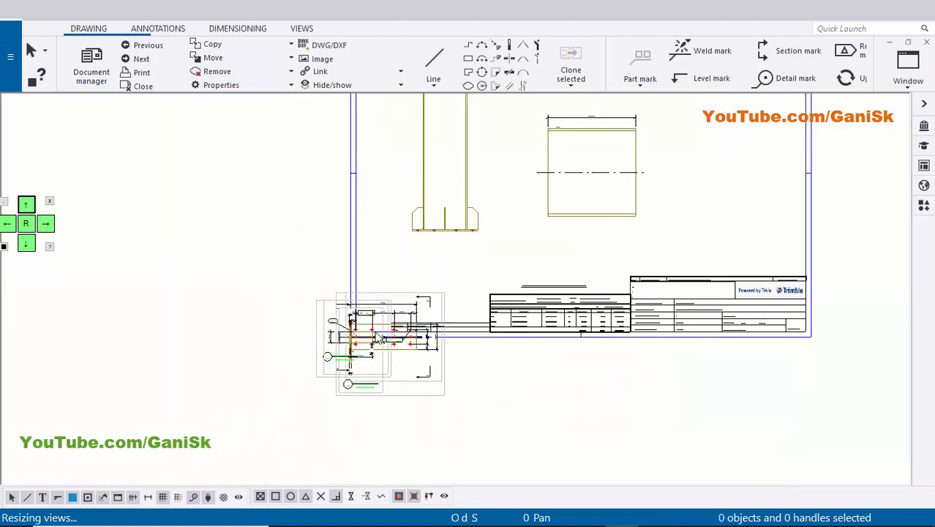
{"action": "scroll", "coordinate": [393, 322], "scroll_direction": "up", "scroll_amount": 6}
{"action": "scroll", "coordinate": [428, 290], "scroll_direction": "up", "scroll_amount": 4}
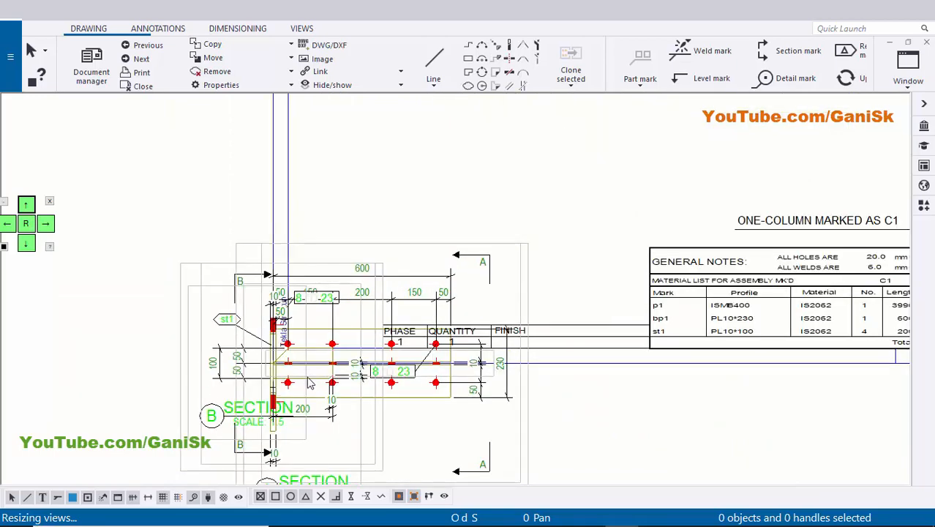
{"action": "scroll", "coordinate": [300, 374], "scroll_direction": "down", "scroll_amount": 6}
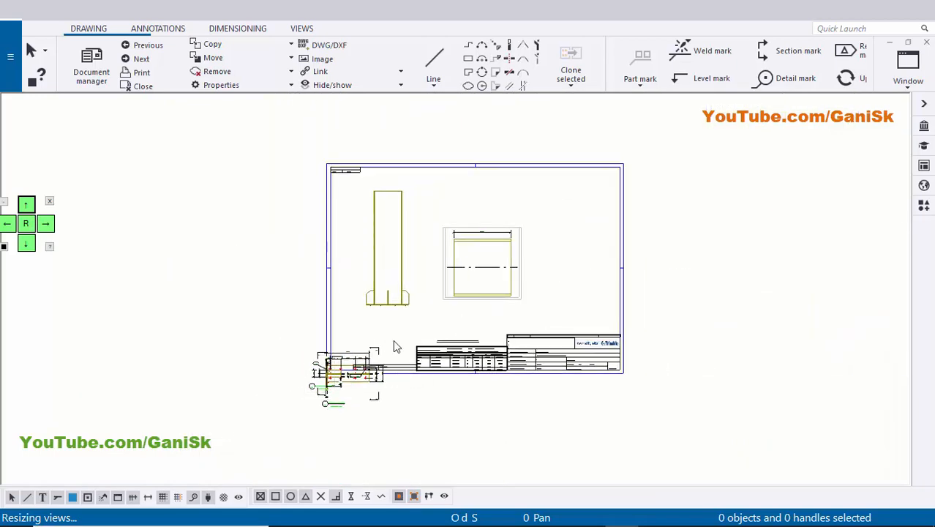
{"action": "scroll", "coordinate": [393, 339], "scroll_direction": "up", "scroll_amount": 1}
{"action": "middle_click_drag", "start_coordinate": [588, 158], "coordinate": [500, 187]}
{"action": "right_click", "coordinate": [502, 189]}
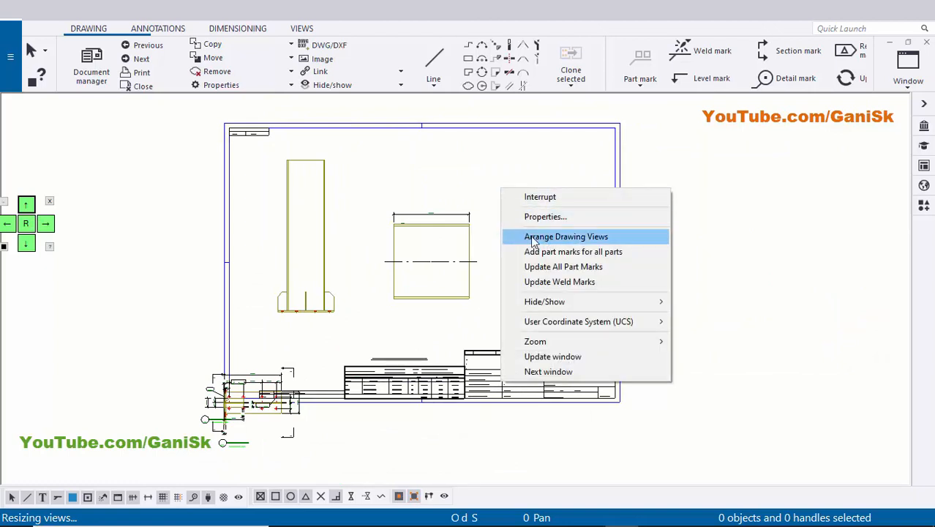
{"action": "left_click", "coordinate": [569, 237]}
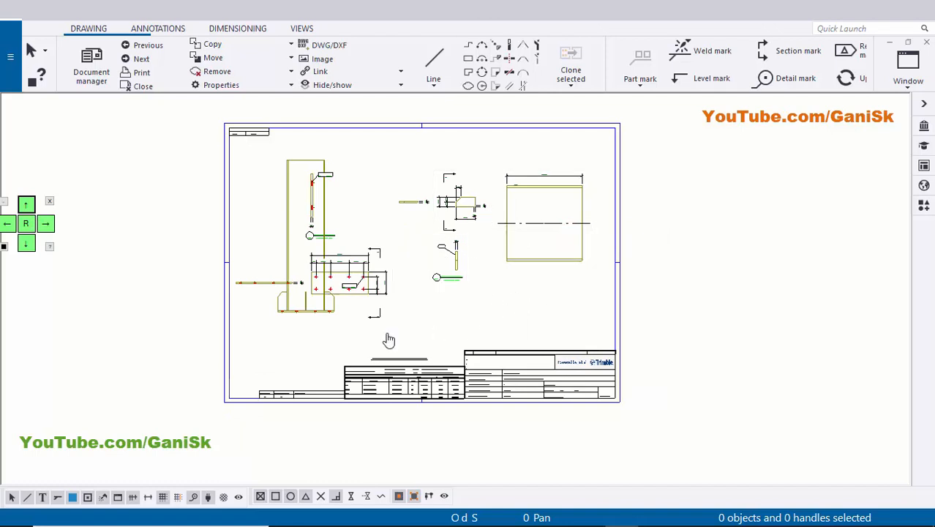
Move the base plate's single-part view group off the column's front view, outside the sheet's left border.
{"action": "scroll", "coordinate": [358, 332], "scroll_direction": "up", "scroll_amount": 2}
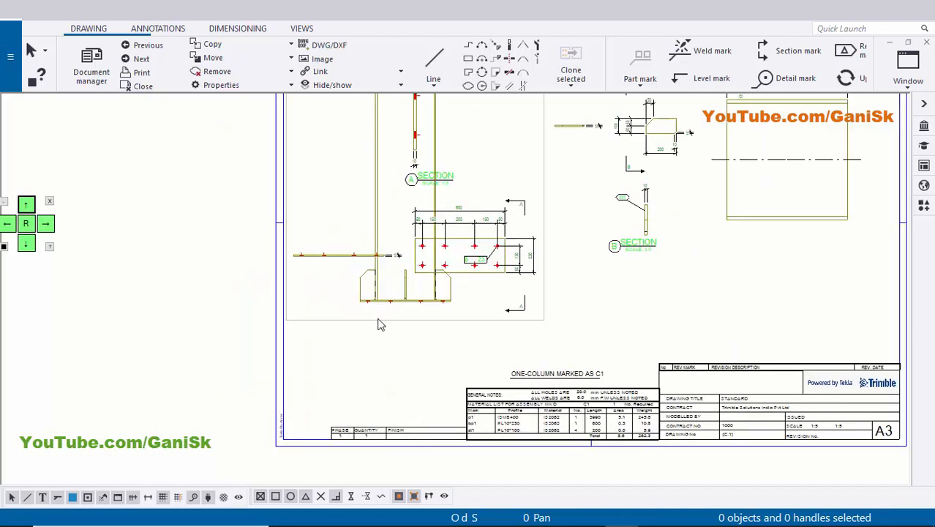
{"action": "left_click", "coordinate": [377, 317]}
{"action": "mouse_move", "coordinate": [393, 320]}
{"action": "left_mouse_down"}
{"action": "mouse_move", "coordinate": [277, 432]}
{"action": "mouse_move", "coordinate": [182, 377]}
{"action": "mouse_move", "coordinate": [137, 400]}
{"action": "left_mouse_up"}
{"action": "left_click", "coordinate": [372, 375]}
{"action": "scroll", "coordinate": [372, 376], "scroll_direction": "down", "scroll_amount": 1}
{"action": "middle_click_drag", "start_coordinate": [369, 378], "coordinate": [278, 409]}
{"action": "middle_click_drag", "start_coordinate": [562, 341], "coordinate": [534, 376]}
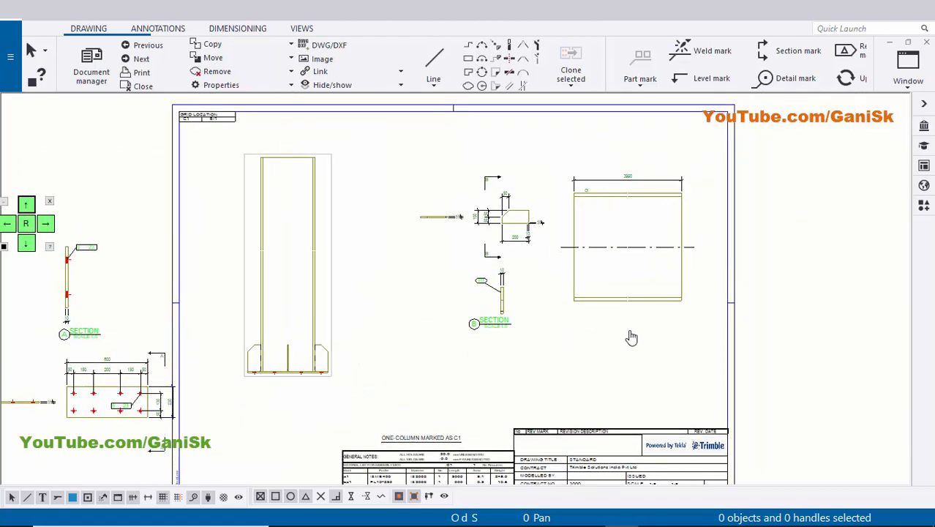
{"action": "middle_click_drag", "start_coordinate": [632, 337], "coordinate": [639, 335]}
Delete the base plate's edge view and its section A view, keeping the dimensioned plate view.
{"action": "scroll", "coordinate": [359, 372], "scroll_direction": "up", "scroll_amount": 2}
{"action": "left_click_drag", "start_coordinate": [406, 388], "coordinate": [375, 337]}
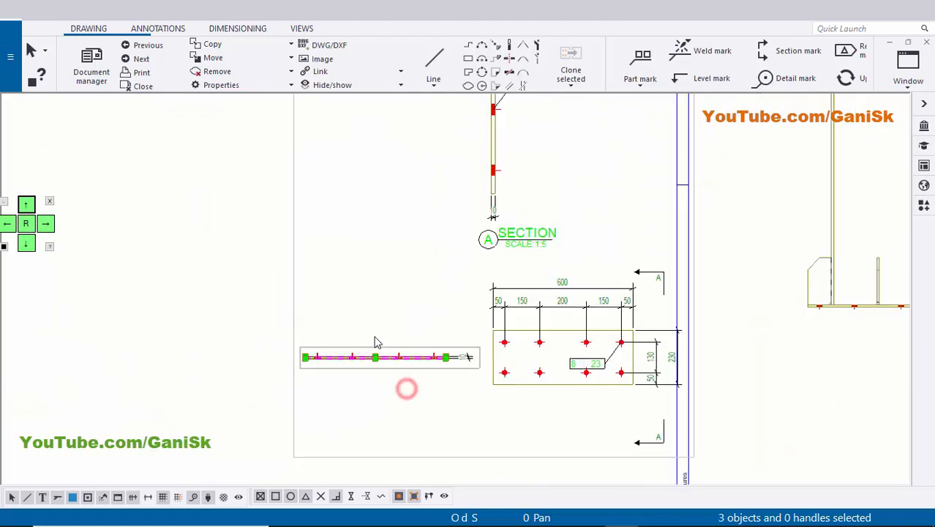
{"action": "left_click", "coordinate": [497, 286]}
{"action": "middle_click_drag", "start_coordinate": [573, 228], "coordinate": [525, 310]}
{"action": "left_click", "coordinate": [526, 302]}
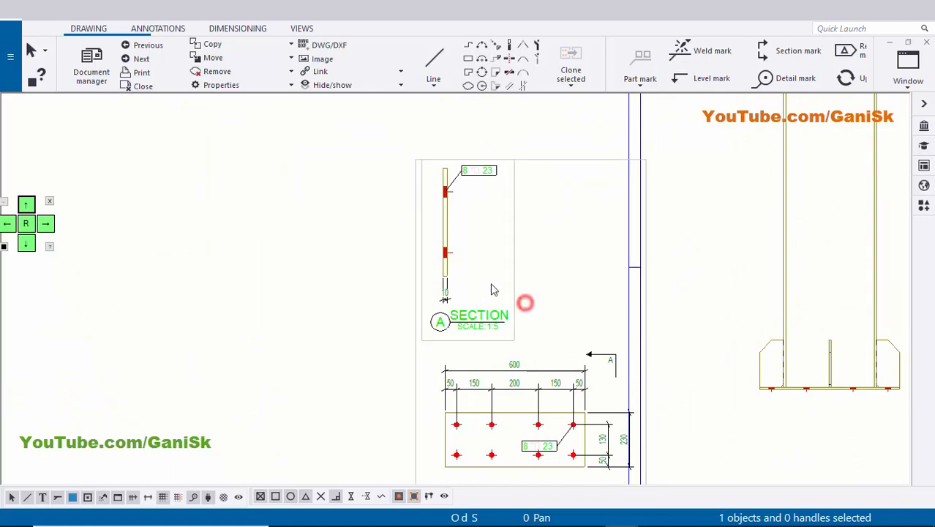
{"action": "key", "text": "Delete"}
Delete the stiffener's section B view and its edge view, keeping the dimensioned stiffener view.
{"action": "scroll", "coordinate": [515, 317], "scroll_direction": "down", "scroll_amount": 1}
{"action": "middle_click_drag", "start_coordinate": [715, 352], "coordinate": [584, 296]}
{"action": "middle_click_drag", "start_coordinate": [860, 280], "coordinate": [592, 319]}
{"action": "scroll", "coordinate": [594, 317], "scroll_direction": "down", "scroll_amount": 1}
{"action": "middle_click_drag", "start_coordinate": [692, 269], "coordinate": [556, 411]}
{"action": "scroll", "coordinate": [616, 346], "scroll_direction": "up", "scroll_amount": 2}
{"action": "left_click", "coordinate": [619, 367]}
{"action": "key", "text": "Delete"}
{"action": "scroll", "coordinate": [489, 286], "scroll_direction": "up", "scroll_amount": 2}
{"action": "left_click_drag", "start_coordinate": [474, 286], "coordinate": [443, 248]}
{"action": "key", "text": "Delete"}
{"action": "scroll", "coordinate": [479, 316], "scroll_direction": "down", "scroll_amount": 3}
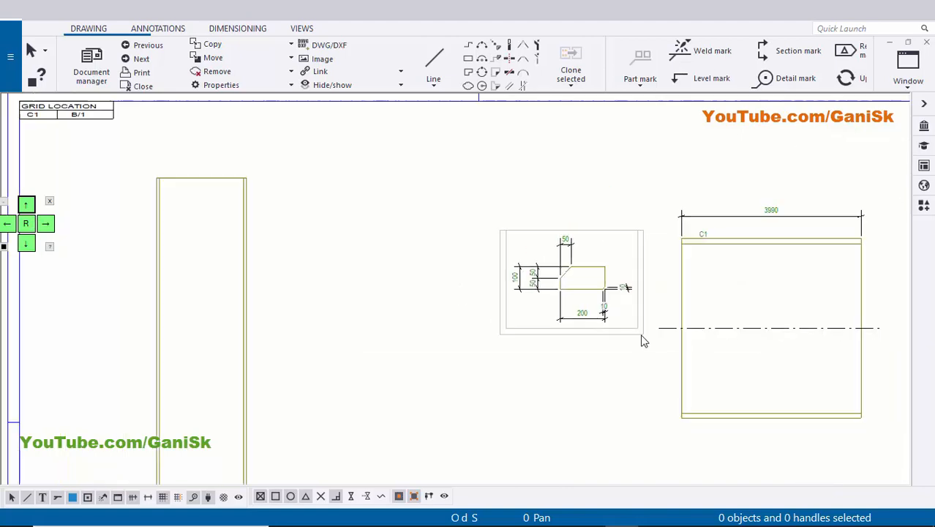
Move the dimensioned base plate view onto the sheet, below the stiffener view and above the title block.
{"action": "scroll", "coordinate": [622, 325], "scroll_direction": "down", "scroll_amount": 4}
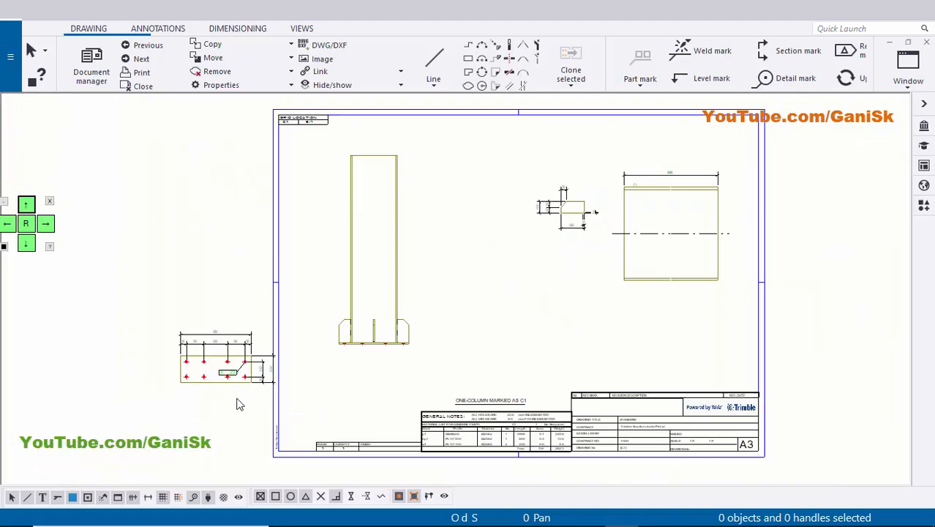
{"action": "left_click_drag", "start_coordinate": [233, 397], "coordinate": [590, 355]}
{"action": "left_click", "coordinate": [753, 363]}
Compare the part marks in the material list with the base plate, stiffener and column single-part views.
{"action": "scroll", "coordinate": [476, 316], "scroll_direction": "up", "scroll_amount": 5}
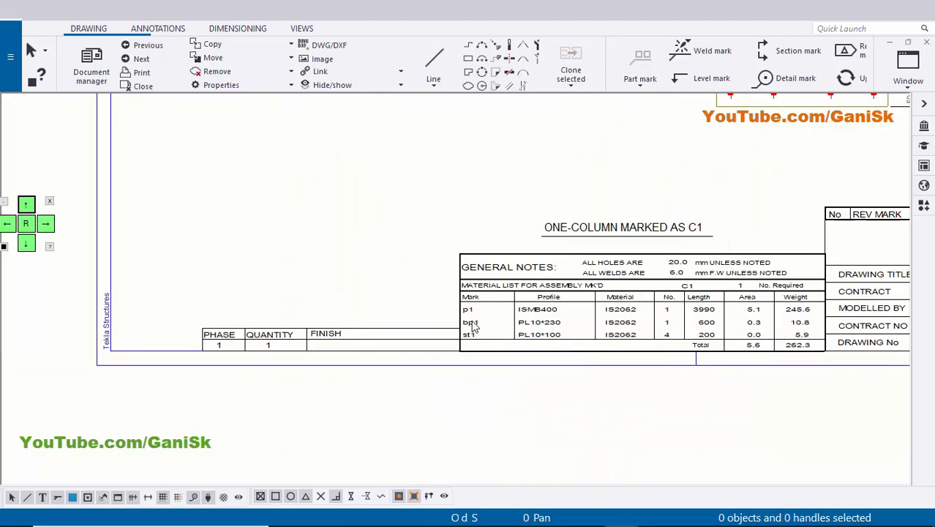
{"action": "scroll", "coordinate": [477, 316], "scroll_direction": "up", "scroll_amount": 1}
{"action": "scroll", "coordinate": [480, 380], "scroll_direction": "down", "scroll_amount": 4}
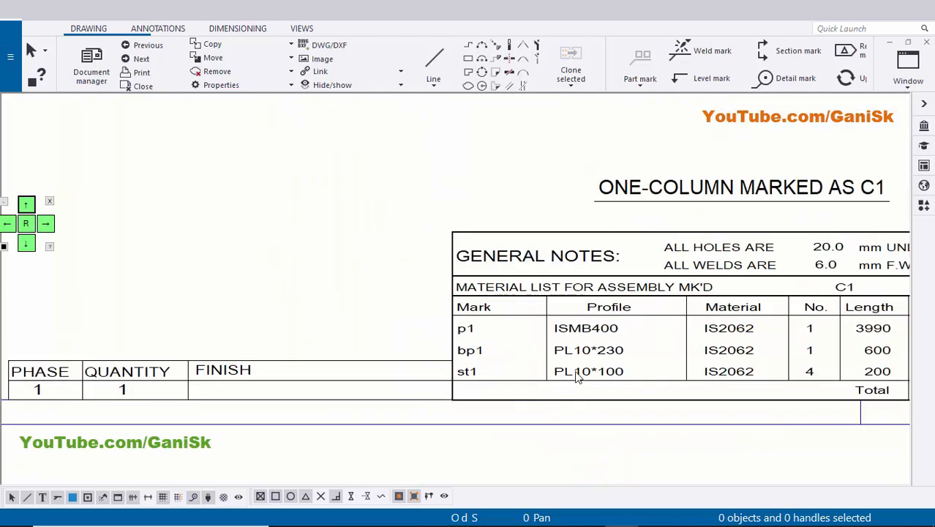
{"action": "scroll", "coordinate": [500, 434], "scroll_direction": "up", "scroll_amount": 3}
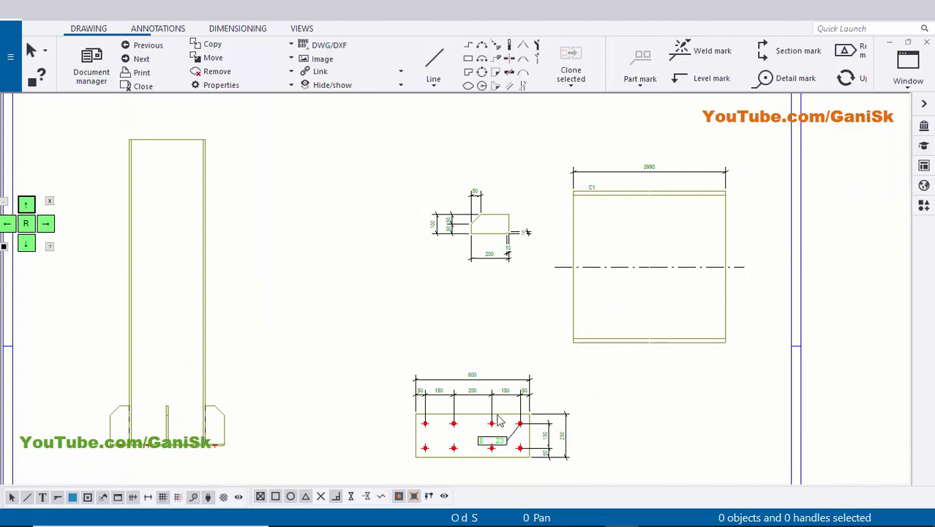
{"action": "scroll", "coordinate": [403, 350], "scroll_direction": "down", "scroll_amount": 1}
{"action": "middle_click_drag", "start_coordinate": [403, 350], "coordinate": [502, 338]}
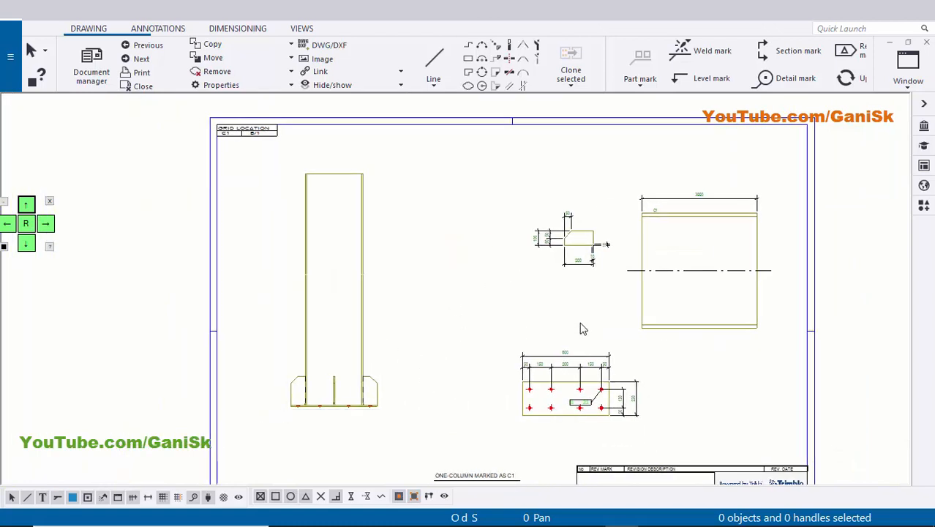
{"action": "middle_click_drag", "start_coordinate": [381, 369], "coordinate": [430, 343]}
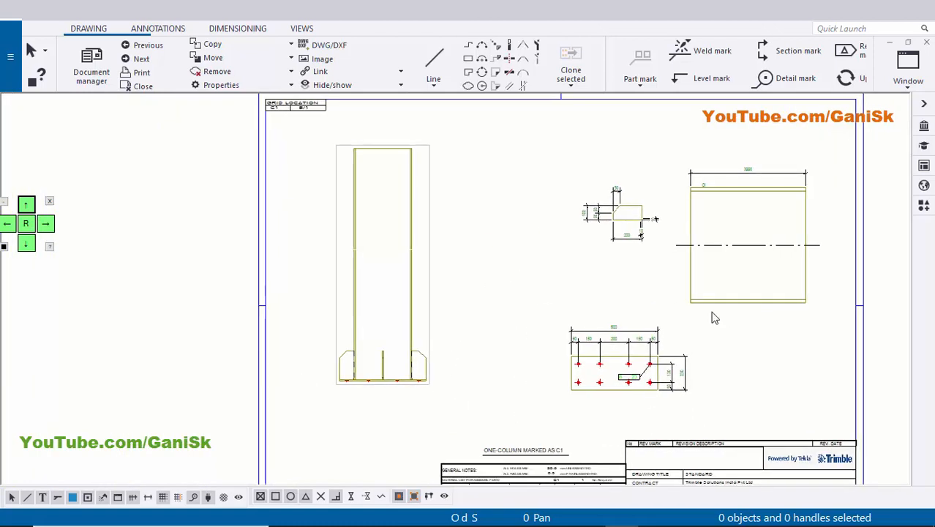
{"action": "scroll", "coordinate": [713, 314], "scroll_direction": "down", "scroll_amount": 1}
{"action": "mouse_move", "coordinate": [713, 313]}
{"action": "middle_mouse_down"}
{"action": "mouse_move", "coordinate": [522, 364]}
{"action": "mouse_move", "coordinate": [546, 226]}
{"action": "middle_mouse_up"}
{"action": "scroll", "coordinate": [299, 403], "scroll_direction": "up", "scroll_amount": 3}
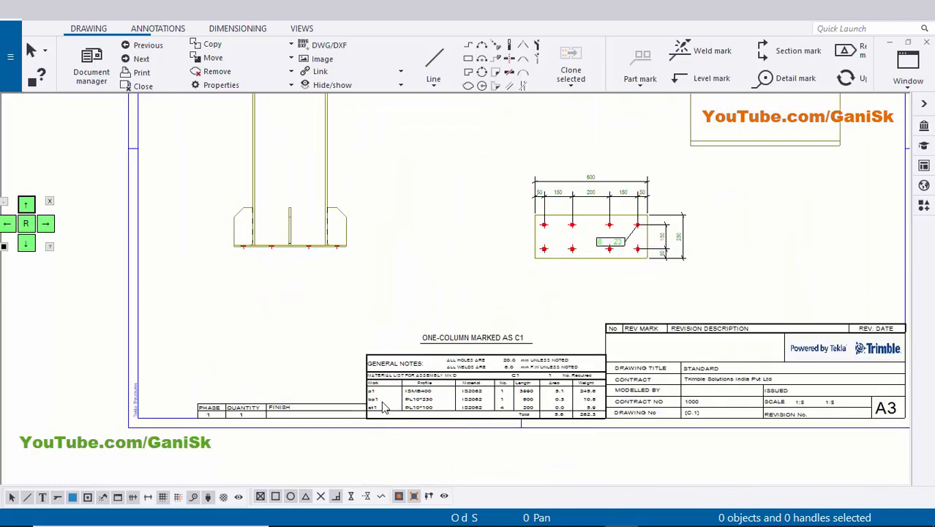
{"action": "scroll", "coordinate": [389, 406], "scroll_direction": "down", "scroll_amount": 3}
{"action": "middle_click_drag", "start_coordinate": [530, 336], "coordinate": [380, 459]}
{"action": "middle_click_drag", "start_coordinate": [593, 213], "coordinate": [539, 313]}
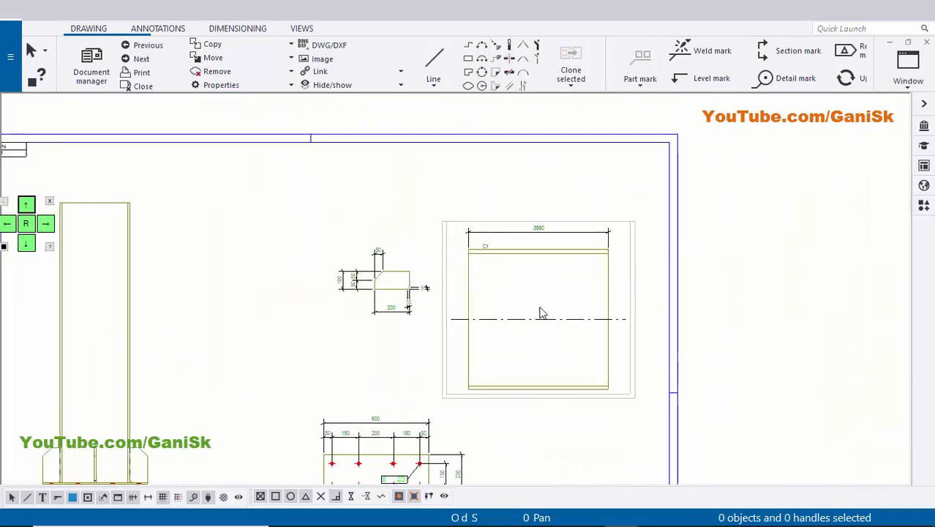
Delete the C1 mark above the upper flange in the column's single-part view.
{"action": "scroll", "coordinate": [525, 292], "scroll_direction": "up", "scroll_amount": 2}
{"action": "scroll", "coordinate": [477, 253], "scroll_direction": "up", "scroll_amount": 1}
{"action": "middle_click_drag", "start_coordinate": [463, 256], "coordinate": [465, 284]}
{"action": "scroll", "coordinate": [439, 234], "scroll_direction": "up", "scroll_amount": 2}
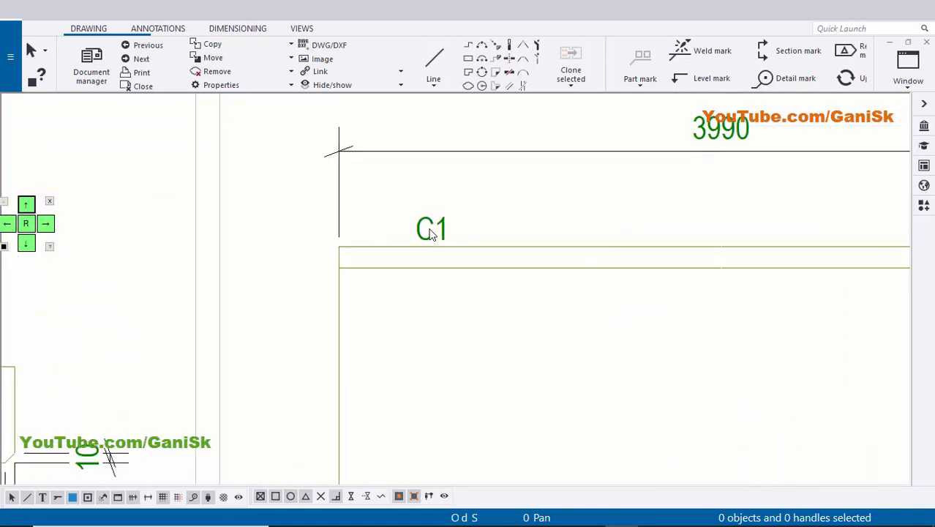
{"action": "left_click", "coordinate": [430, 232]}
{"action": "key", "text": "Delete"}
{"action": "scroll", "coordinate": [534, 271], "scroll_direction": "down", "scroll_amount": 3}
Add a part mark to the column in its single-part view using the applied mark properties.
{"action": "scroll", "coordinate": [518, 259], "scroll_direction": "up", "scroll_amount": 2}
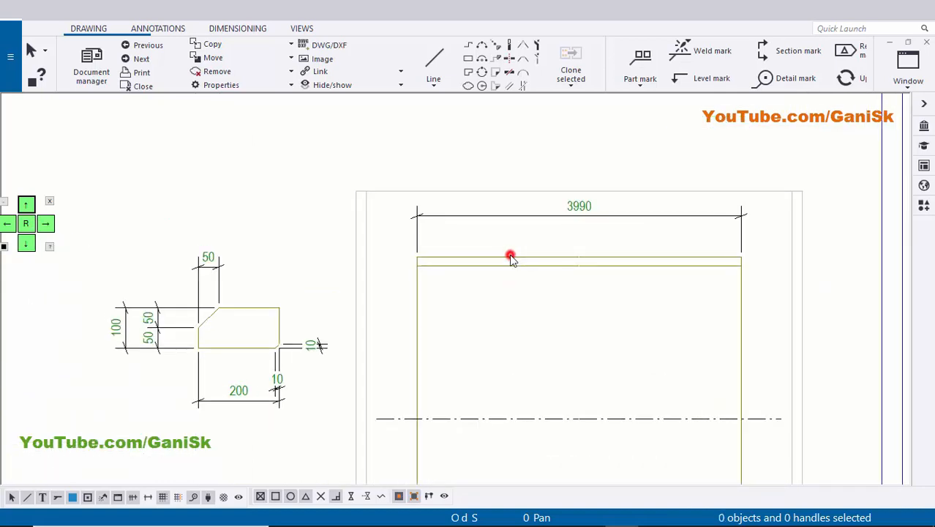
{"action": "right_click", "coordinate": [511, 257]}
{"action": "mouse_move", "coordinate": [560, 333]}
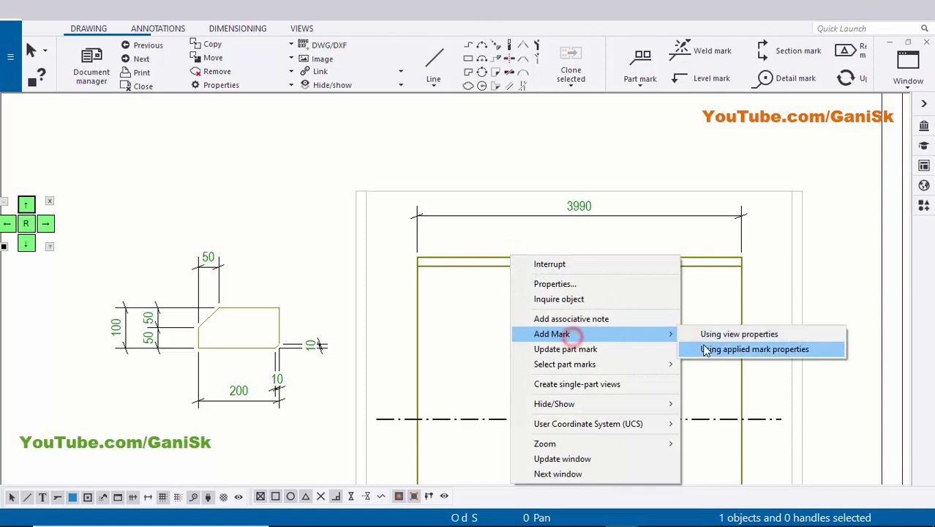
{"action": "left_click", "coordinate": [755, 349]}
{"action": "scroll", "coordinate": [588, 316], "scroll_direction": "up", "scroll_amount": 3}
{"action": "left_click_drag", "start_coordinate": [548, 355], "coordinate": [514, 248]}
{"action": "scroll", "coordinate": [515, 242], "scroll_direction": "up", "scroll_amount": 5}
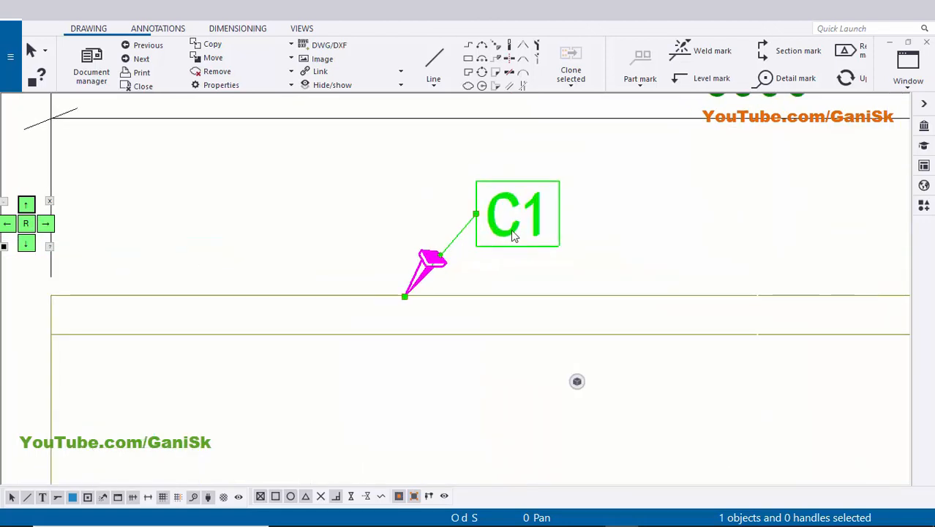
Replace the Assembly position element with Part position in the new mark's content and modify the mark.
{"action": "scroll", "coordinate": [512, 231], "scroll_direction": "down", "scroll_amount": 1}
{"action": "middle_click_drag", "start_coordinate": [512, 231], "coordinate": [464, 241]}
{"action": "scroll", "coordinate": [464, 242], "scroll_direction": "up", "scroll_amount": 1}
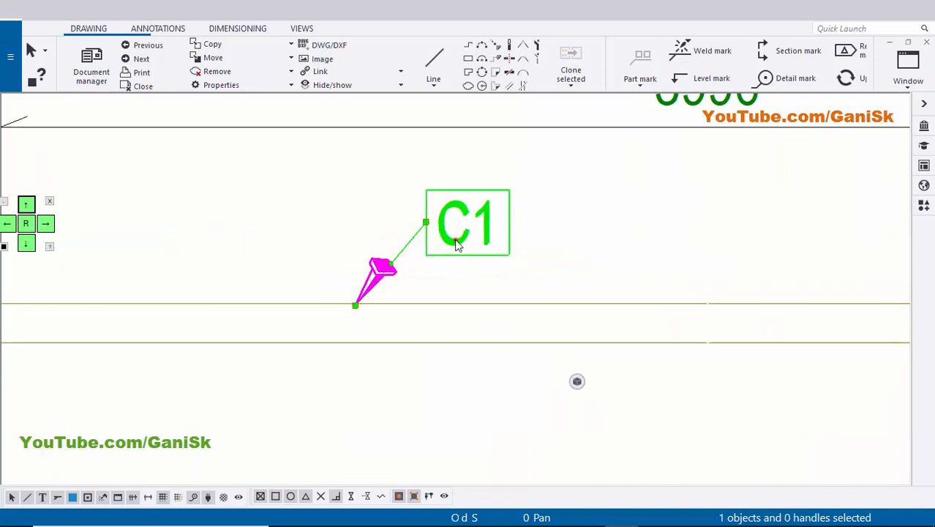
{"action": "left_click", "coordinate": [288, 211]}
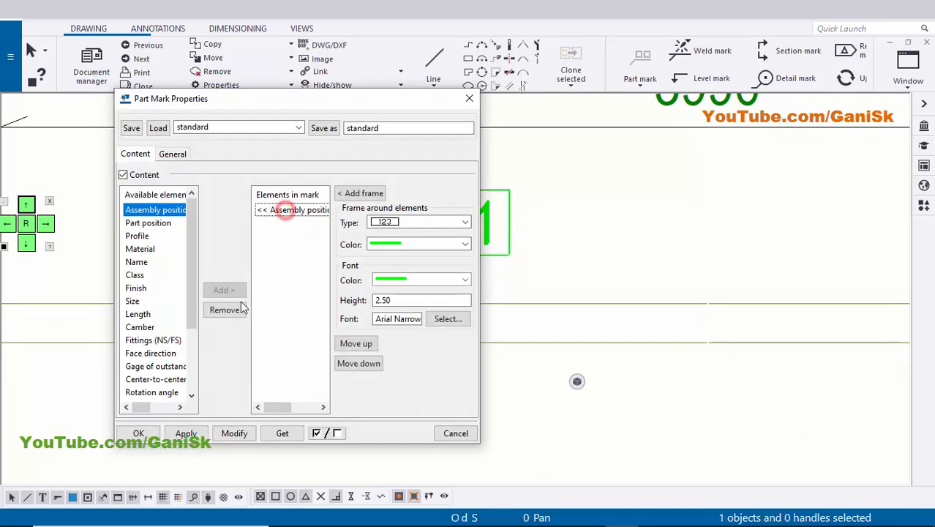
{"action": "left_click", "coordinate": [223, 309]}
{"action": "left_click", "coordinate": [162, 223]}
{"action": "left_click", "coordinate": [231, 290]}
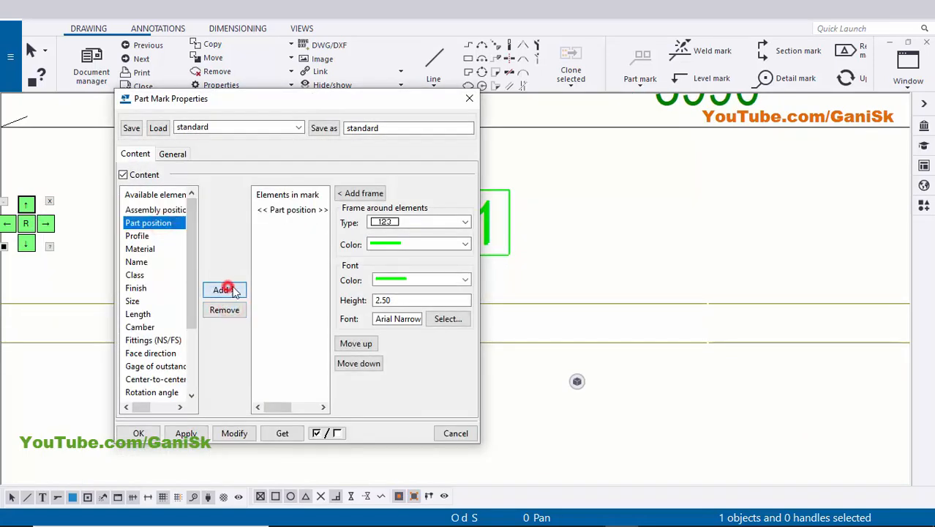
{"action": "scroll", "coordinate": [623, 240], "scroll_direction": "down", "scroll_amount": 2}
{"action": "middle_click_drag", "start_coordinate": [623, 241], "coordinate": [786, 234]}
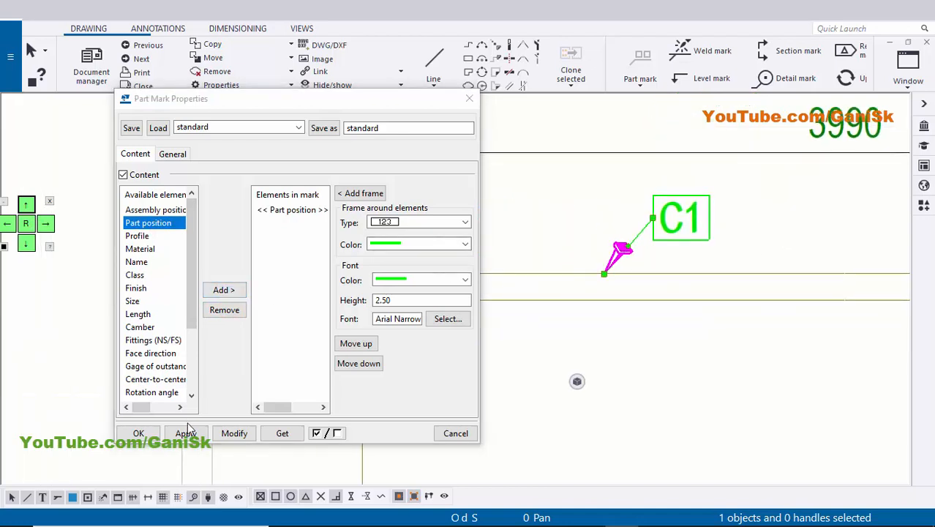
{"action": "left_click", "coordinate": [235, 433]}
Give the column part mark's leader line a filled arrowhead and modify the mark.
{"action": "scroll", "coordinate": [644, 251], "scroll_direction": "up", "scroll_amount": 2}
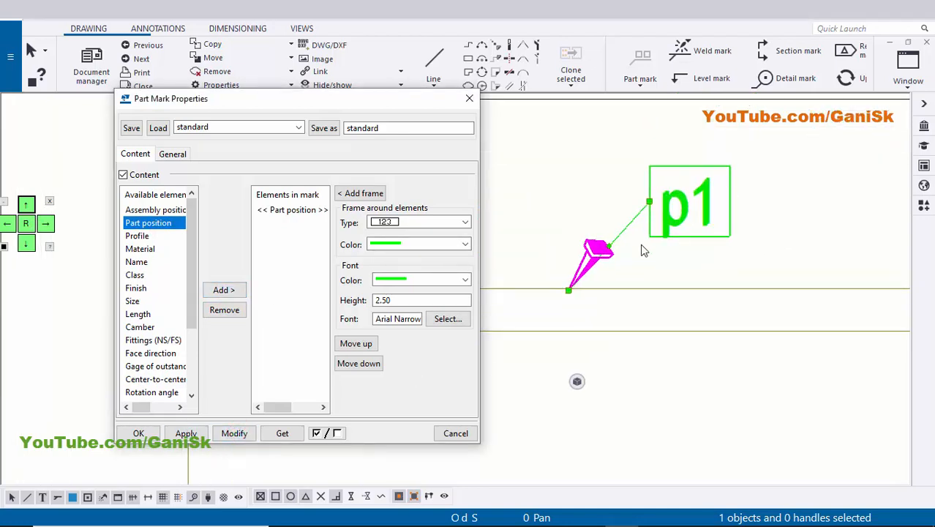
{"action": "scroll", "coordinate": [647, 279], "scroll_direction": "up", "scroll_amount": 3}
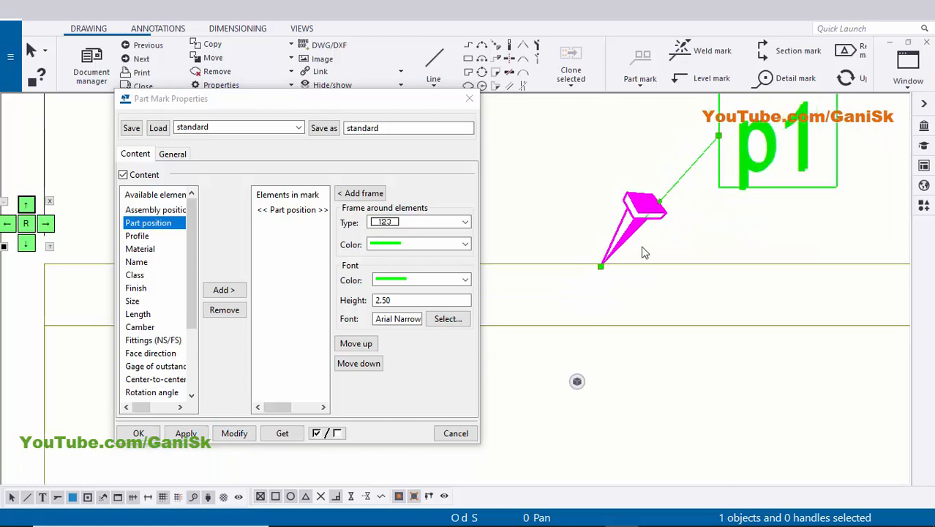
{"action": "left_click", "coordinate": [173, 154]}
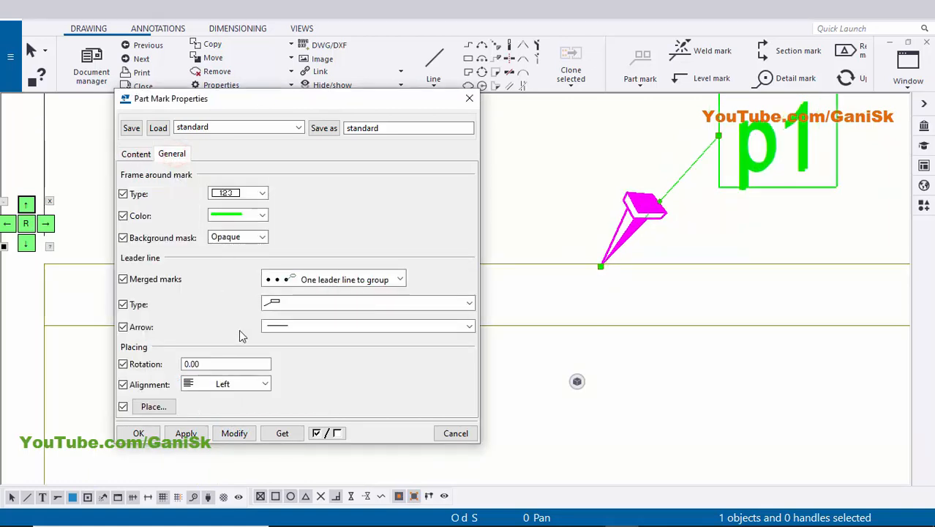
{"action": "left_click", "coordinate": [298, 328]}
{"action": "left_click", "coordinate": [286, 94]}
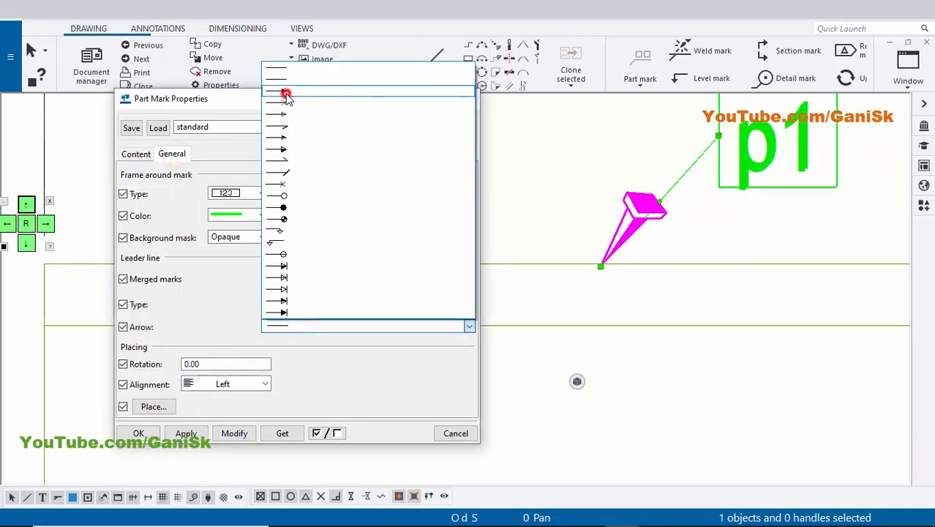
{"action": "left_click", "coordinate": [234, 432]}
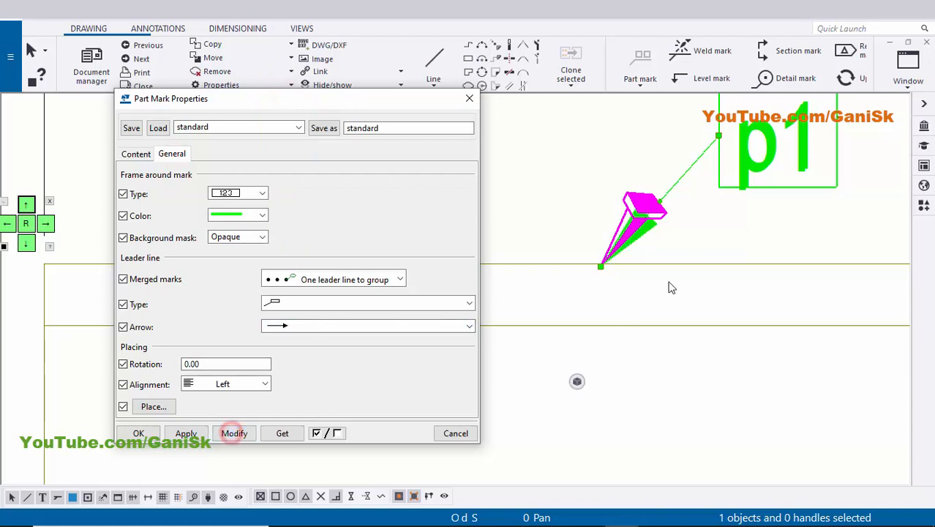
Try other leader line types on the column part mark, modifying it with a placement type that has no leader line.
{"action": "scroll", "coordinate": [672, 286], "scroll_direction": "down", "scroll_amount": 1}
{"action": "scroll", "coordinate": [680, 258], "scroll_direction": "up", "scroll_amount": 1}
{"action": "left_click", "coordinate": [341, 302]}
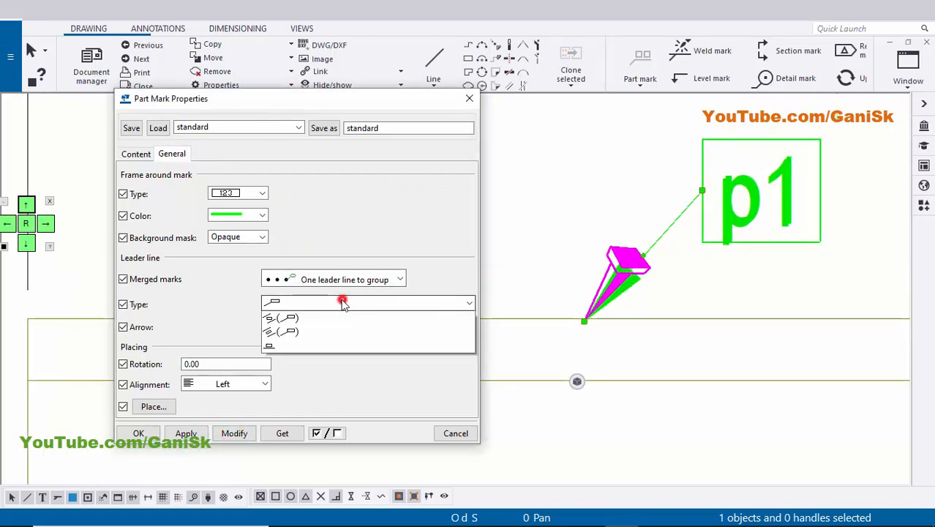
{"action": "left_click", "coordinate": [282, 318]}
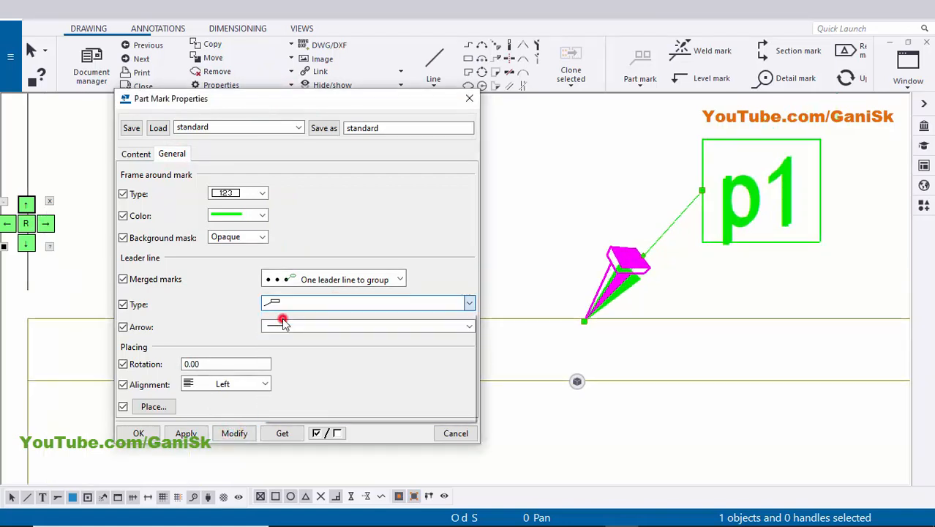
{"action": "left_click", "coordinate": [344, 302]}
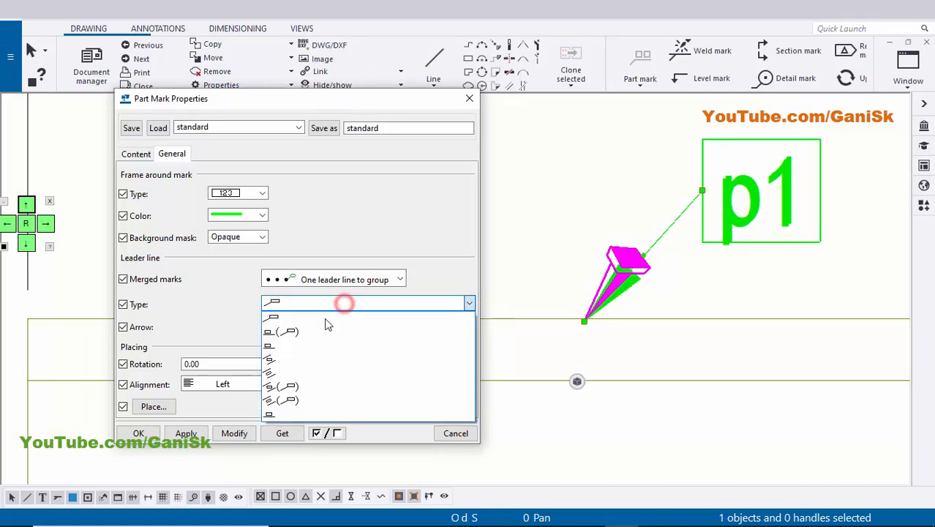
{"action": "left_click", "coordinate": [313, 335]}
{"action": "left_click", "coordinate": [301, 305]}
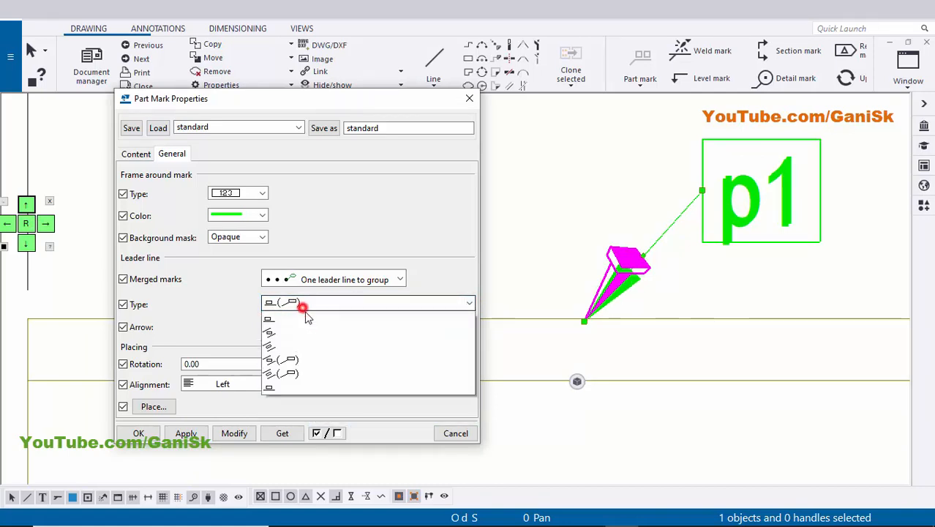
{"action": "left_click", "coordinate": [293, 344]}
{"action": "left_click", "coordinate": [241, 433]}
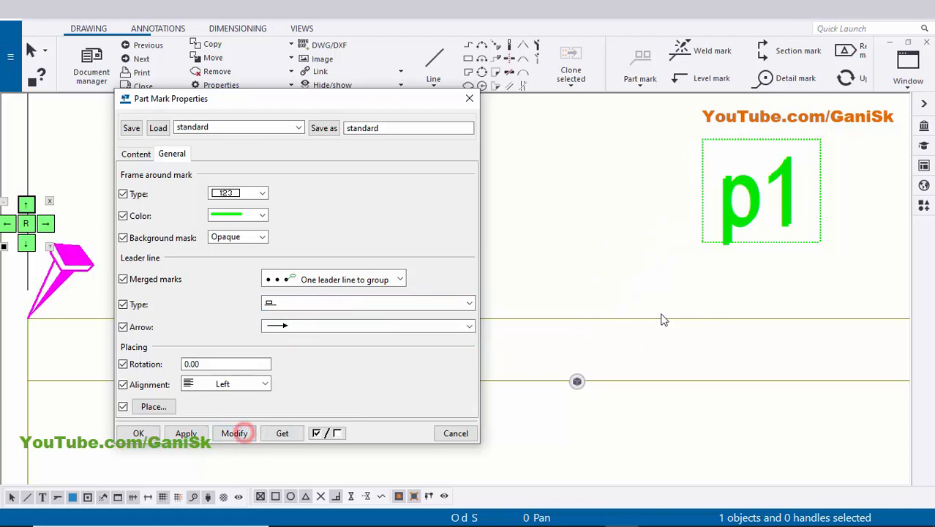
{"action": "scroll", "coordinate": [689, 304], "scroll_direction": "down", "scroll_amount": 5}
{"action": "scroll", "coordinate": [703, 289], "scroll_direction": "up", "scroll_amount": 4}
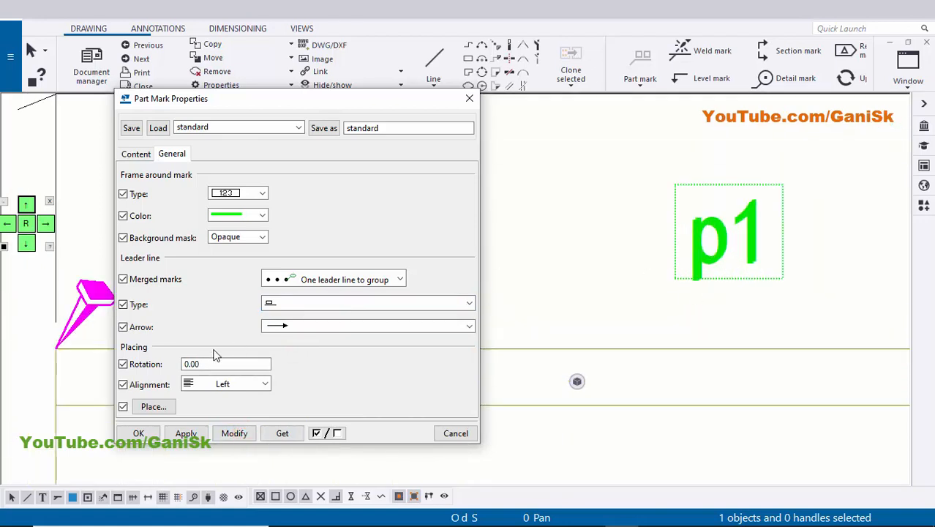
Restore the leader line type with an angled line to the box and modify the column part mark.
{"action": "left_click", "coordinate": [286, 306]}
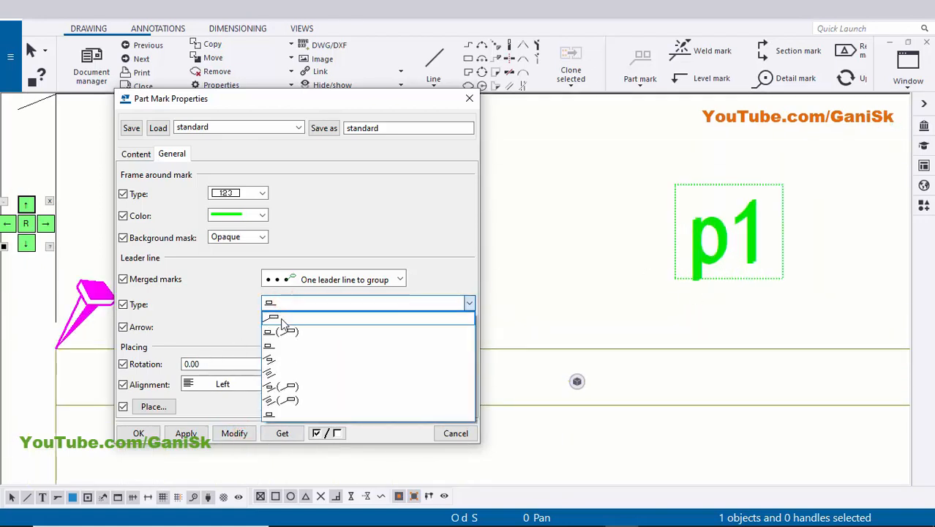
{"action": "left_click", "coordinate": [281, 320]}
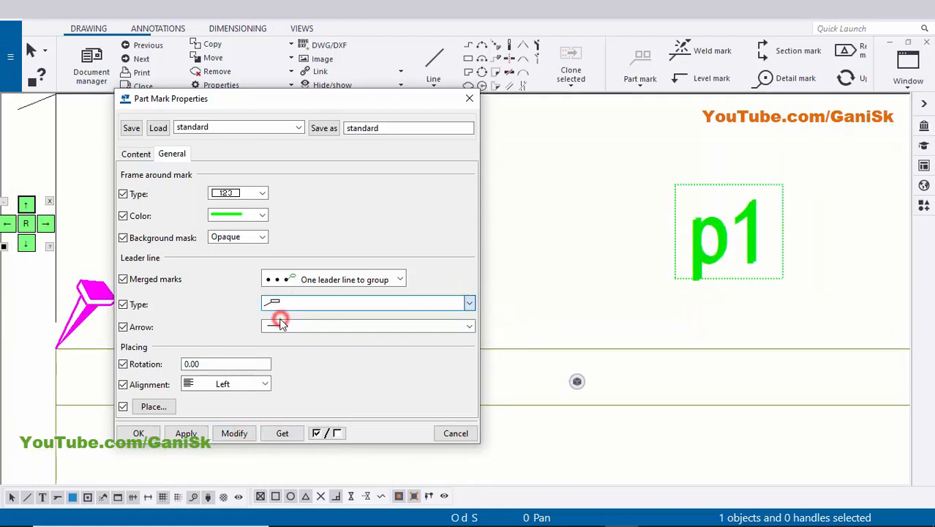
{"action": "left_click", "coordinate": [234, 433]}
{"action": "scroll", "coordinate": [695, 263], "scroll_direction": "down", "scroll_amount": 4}
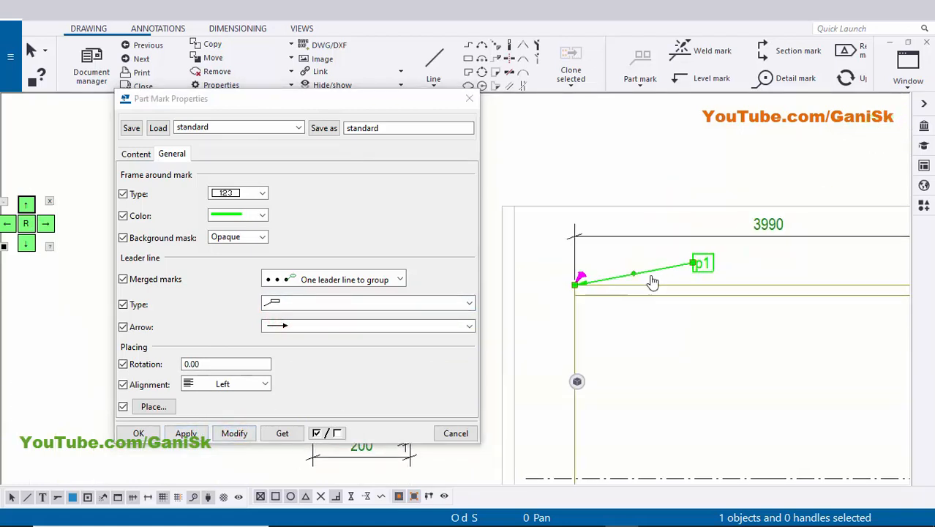
Save the mark settings as "part mark", apply them to the column's mark and close the mark properties.
{"action": "scroll", "coordinate": [743, 256], "scroll_direction": "up", "scroll_amount": 2}
{"action": "middle_click_drag", "start_coordinate": [626, 267], "coordinate": [658, 260]}
{"action": "left_click_drag", "start_coordinate": [388, 130], "coordinate": [269, 138]}
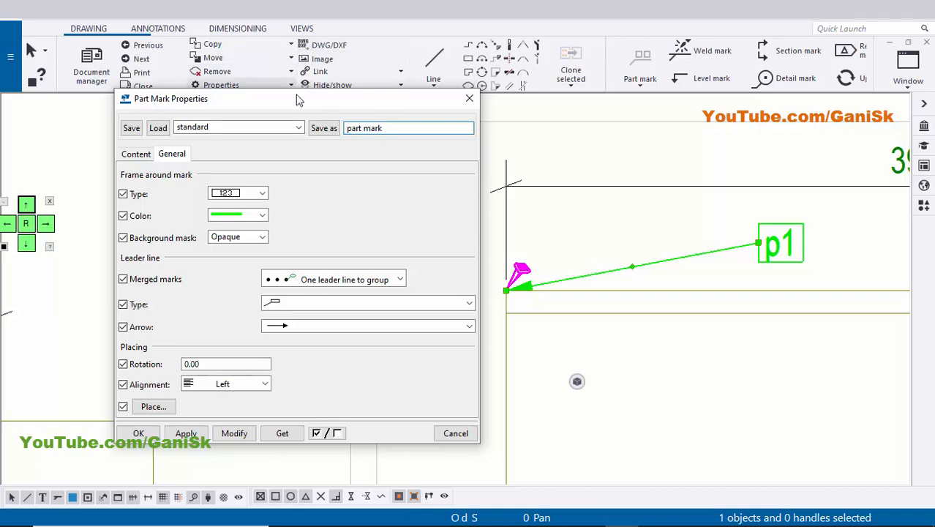
{"action": "left_click", "coordinate": [324, 128]}
{"action": "left_click", "coordinate": [300, 128]}
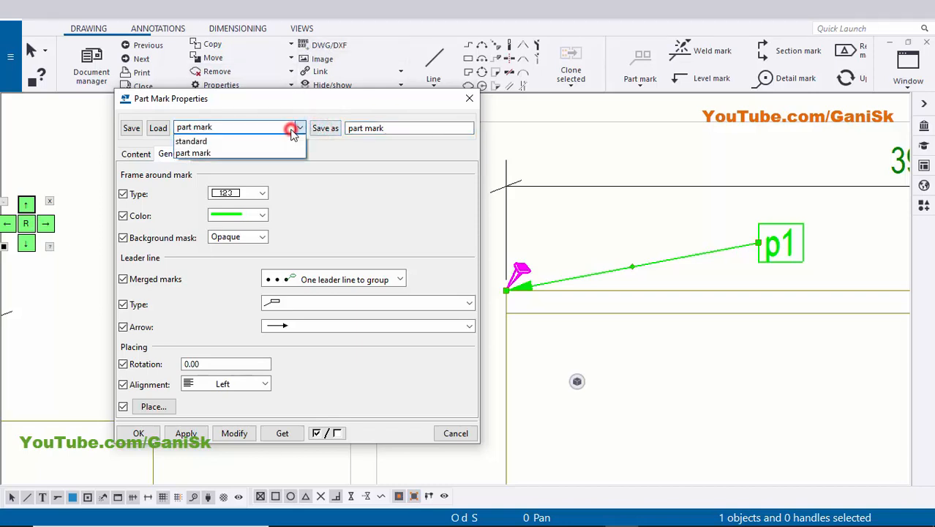
{"action": "left_click", "coordinate": [320, 203]}
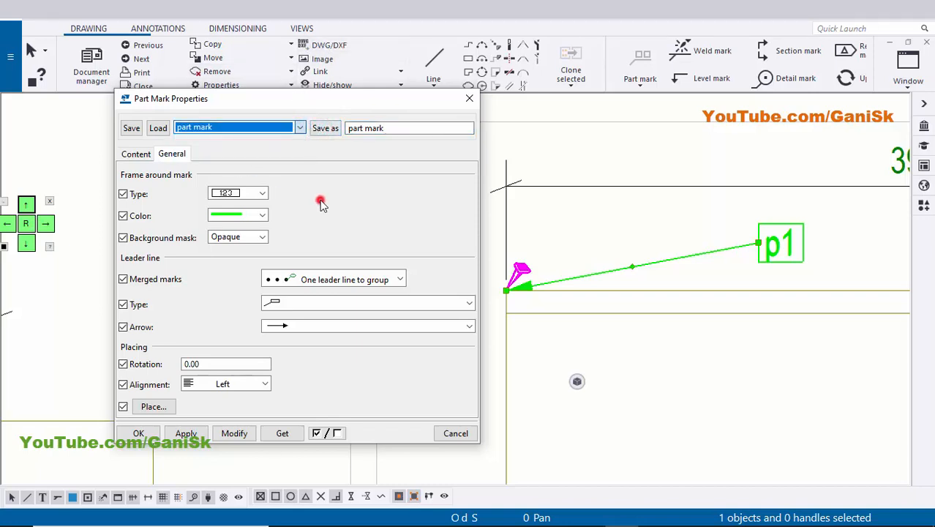
{"action": "left_click", "coordinate": [242, 433]}
{"action": "left_click", "coordinate": [187, 433]}
{"action": "left_click", "coordinate": [127, 434]}
{"action": "left_click", "coordinate": [693, 330]}
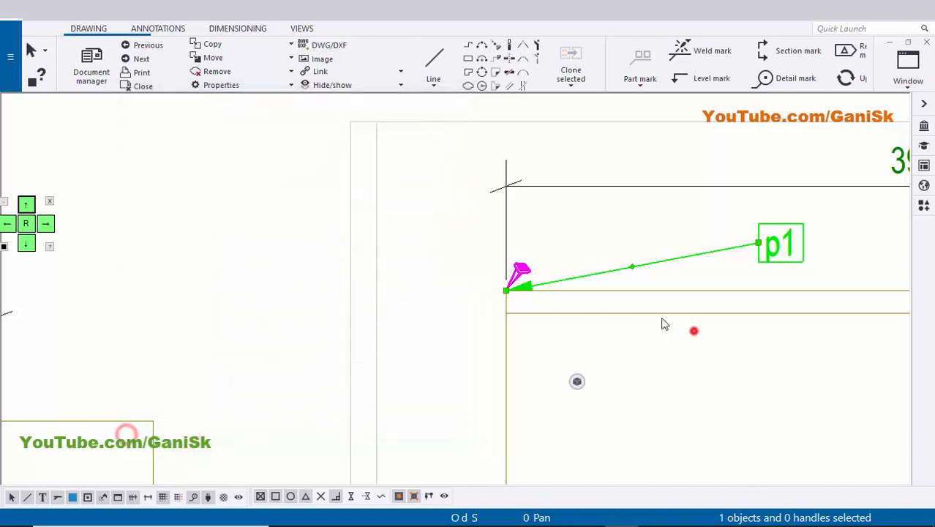
Move the column part mark's text closer to its arrow at the flange corner, below the 3990 dimension line.
{"action": "middle_click_drag", "start_coordinate": [778, 261], "coordinate": [686, 253]}
{"action": "scroll", "coordinate": [682, 249], "scroll_direction": "up", "scroll_amount": 1}
{"action": "left_click", "coordinate": [681, 242]}
{"action": "left_click", "coordinate": [545, 243]}
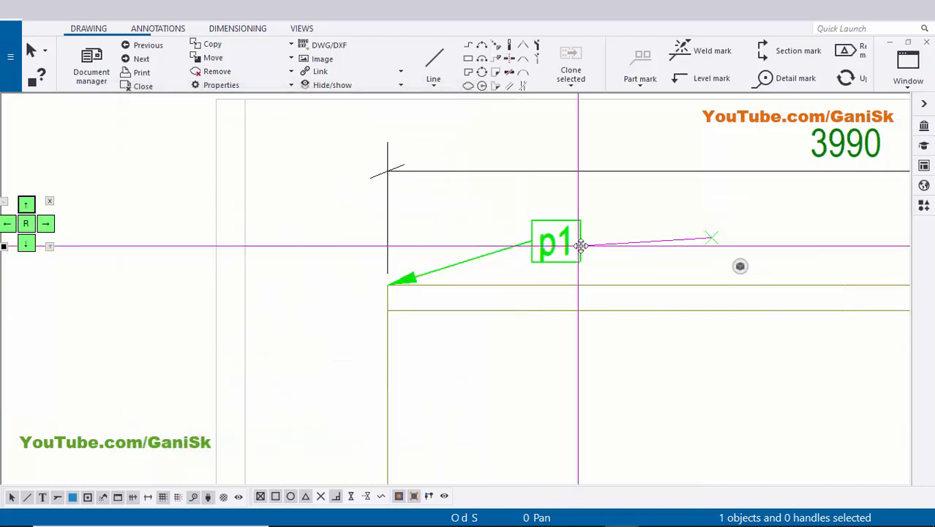
{"action": "mouse_move", "coordinate": [561, 252]}
{"action": "left_mouse_down"}
{"action": "mouse_move", "coordinate": [447, 243]}
{"action": "mouse_move", "coordinate": [524, 243]}
{"action": "mouse_move", "coordinate": [468, 242]}
{"action": "left_mouse_up"}
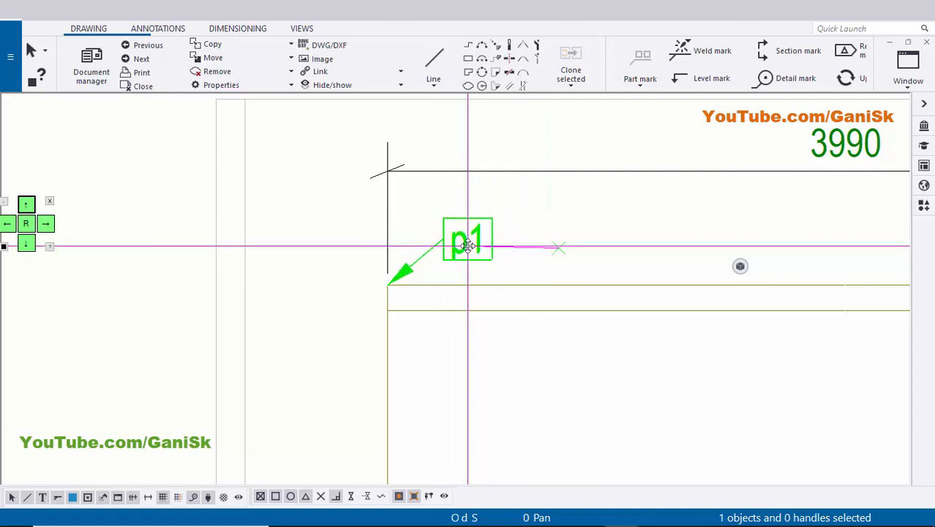
{"action": "left_click", "coordinate": [551, 241]}
{"action": "scroll", "coordinate": [526, 261], "scroll_direction": "down", "scroll_amount": 3}
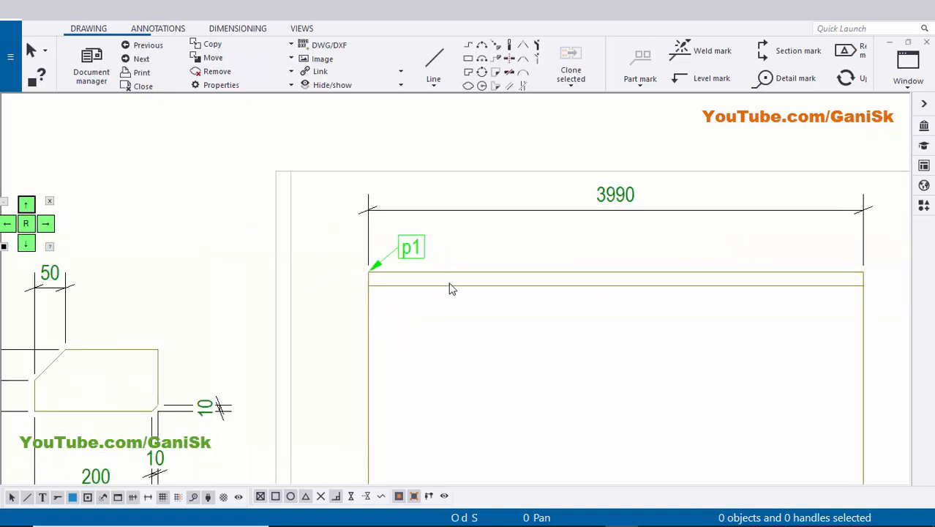
Shift the column part mark along the upper flange, away from the corner, with its arrow pointing at the flange.
{"action": "scroll", "coordinate": [371, 281], "scroll_direction": "up", "scroll_amount": 2}
{"action": "scroll", "coordinate": [435, 261], "scroll_direction": "down", "scroll_amount": 1}
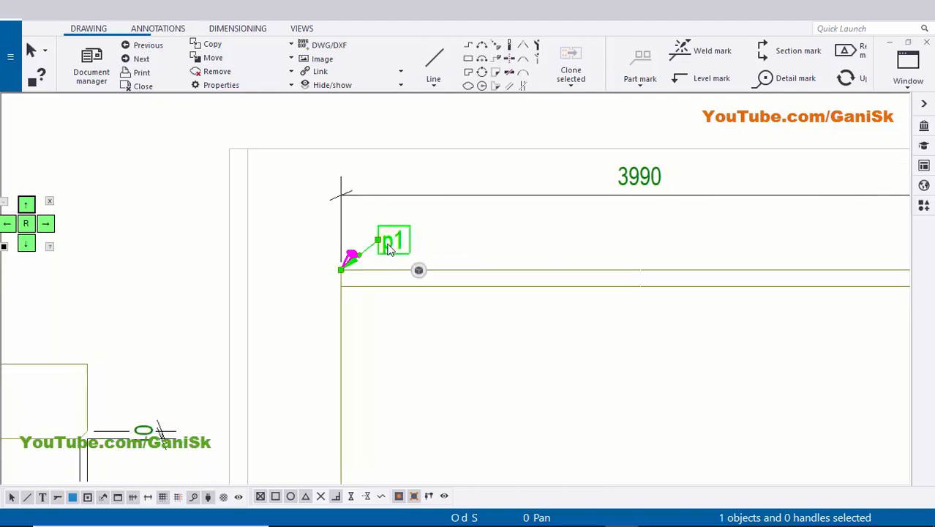
{"action": "mouse_move", "coordinate": [393, 249]}
{"action": "left_mouse_down"}
{"action": "mouse_move", "coordinate": [586, 251]}
{"action": "mouse_move", "coordinate": [543, 254]}
{"action": "mouse_move", "coordinate": [563, 219]}
{"action": "mouse_move", "coordinate": [543, 219]}
{"action": "mouse_move", "coordinate": [564, 220]}
{"action": "mouse_move", "coordinate": [327, 282]}
{"action": "mouse_move", "coordinate": [590, 268]}
{"action": "mouse_move", "coordinate": [539, 223]}
{"action": "mouse_move", "coordinate": [543, 241]}
{"action": "left_mouse_up"}
{"action": "scroll", "coordinate": [544, 253], "scroll_direction": "up", "scroll_amount": 2}
{"action": "left_click", "coordinate": [706, 235]}
{"action": "scroll", "coordinate": [679, 230], "scroll_direction": "down", "scroll_amount": 4}
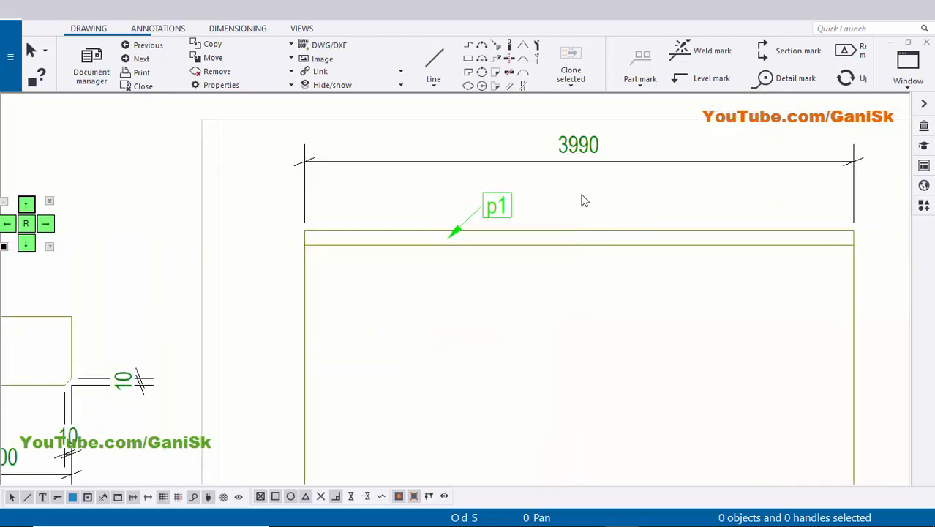
Move the 3990 dimension line closer to the column's upper flange, just above the part mark.
{"action": "scroll", "coordinate": [594, 188], "scroll_direction": "up", "scroll_amount": 1}
{"action": "left_click", "coordinate": [593, 177]}
{"action": "left_click_drag", "start_coordinate": [622, 171], "coordinate": [620, 189]}
{"action": "left_click", "coordinate": [594, 204]}
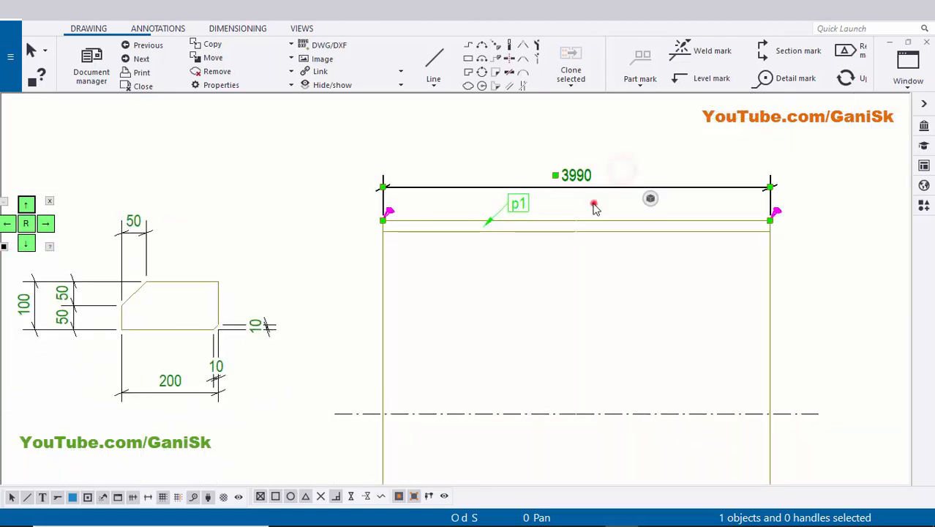
Set the column view's scale to 1/10 and adjust its second set of view attributes so the column is drawn longer.
{"action": "scroll", "coordinate": [577, 187], "scroll_direction": "up", "scroll_amount": 4}
{"action": "scroll", "coordinate": [578, 188], "scroll_direction": "down", "scroll_amount": 7}
{"action": "scroll", "coordinate": [612, 328], "scroll_direction": "down", "scroll_amount": 1}
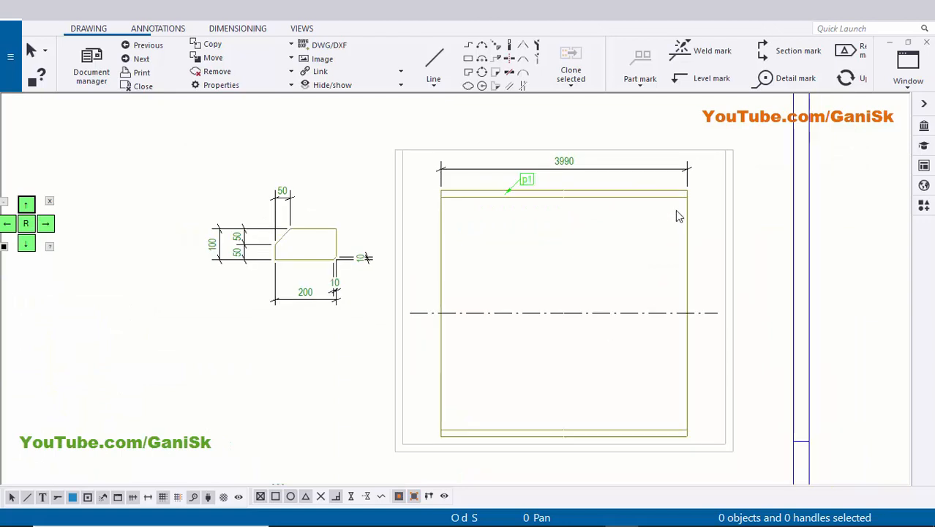
{"action": "scroll", "coordinate": [632, 287], "scroll_direction": "down", "scroll_amount": 1}
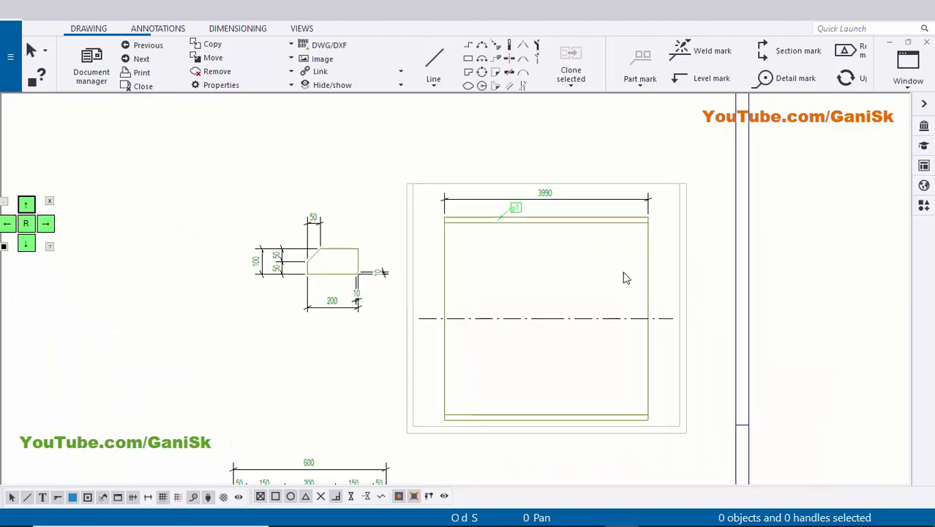
{"action": "left_click", "coordinate": [680, 297]}
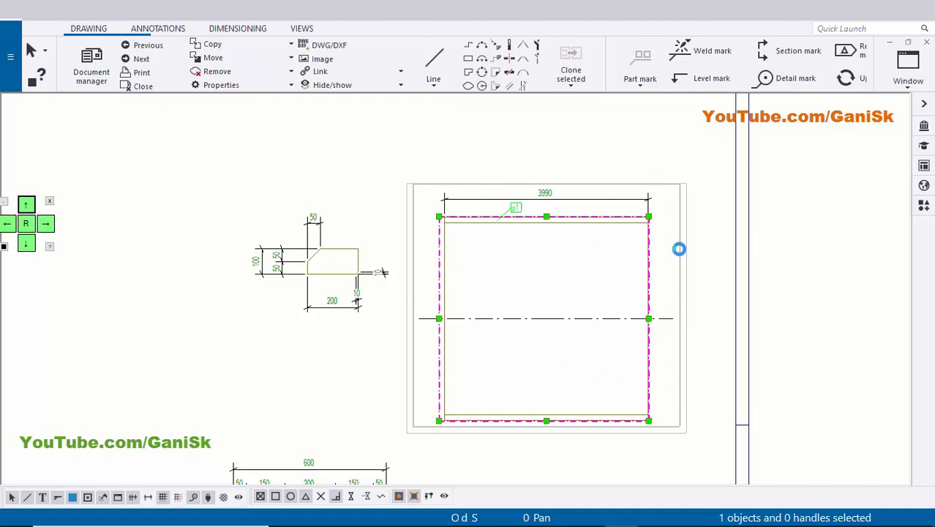
{"action": "double_click", "coordinate": [679, 248]}
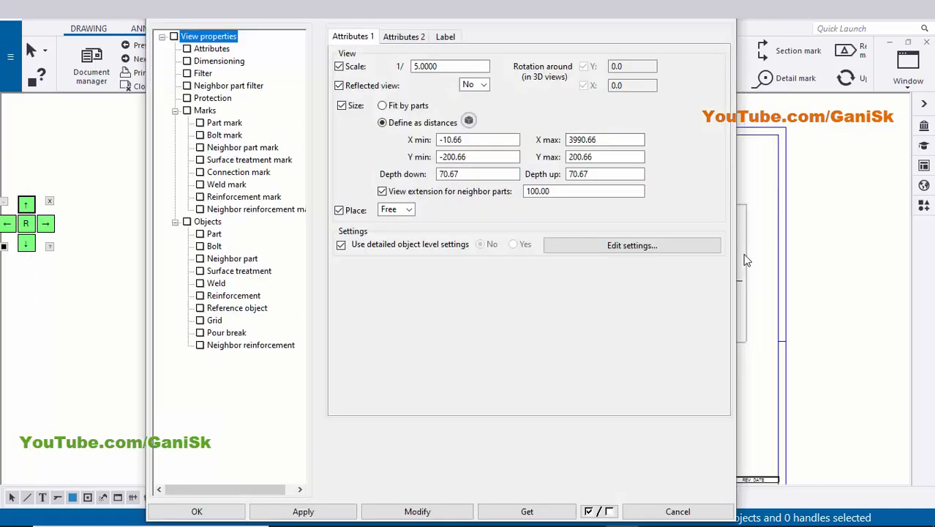
{"action": "double_click", "coordinate": [447, 67]}
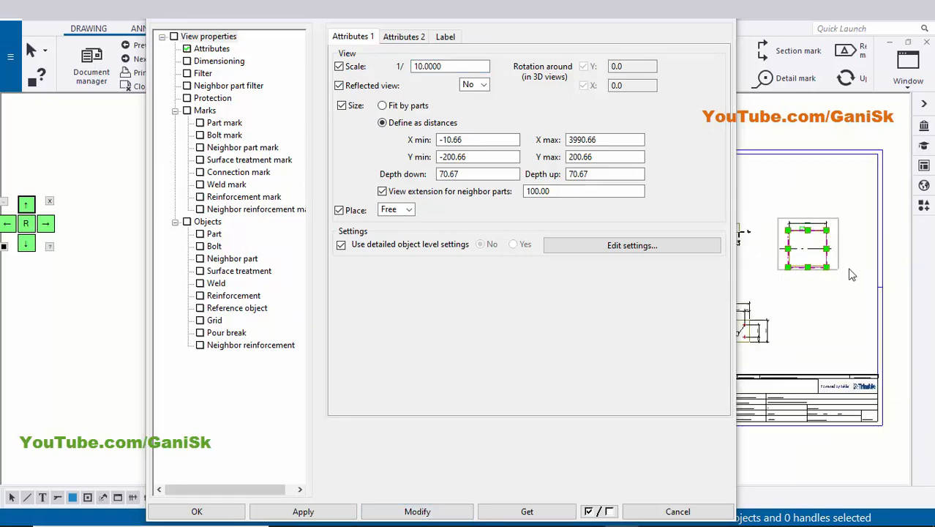
{"action": "middle_click_drag", "start_coordinate": [840, 271], "coordinate": [878, 279]}
{"action": "scroll", "coordinate": [847, 257], "scroll_direction": "up", "scroll_amount": 2}
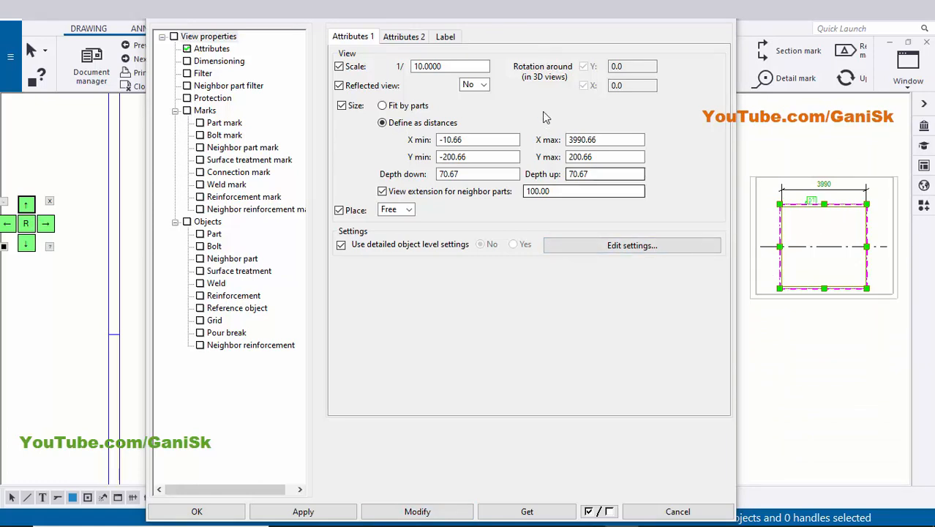
{"action": "left_click", "coordinate": [409, 38]}
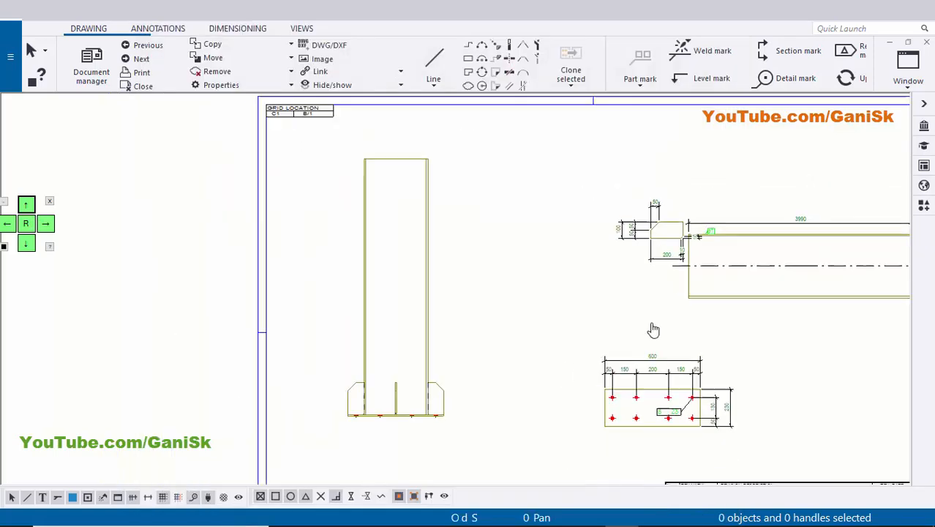
Move the lengthened column view to the upper part of the sheet, above the stiffener plate view.
{"action": "scroll", "coordinate": [608, 223], "scroll_direction": "up", "scroll_amount": 2}
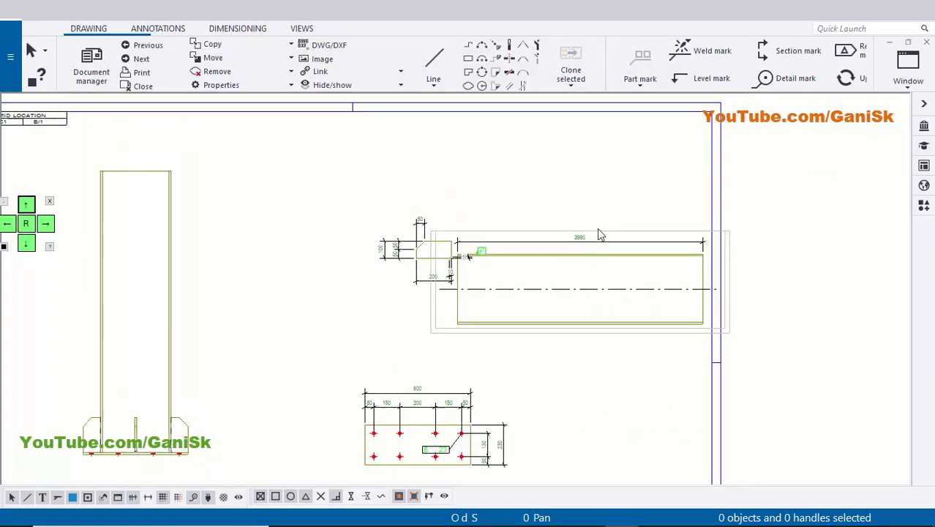
{"action": "left_click", "coordinate": [613, 230]}
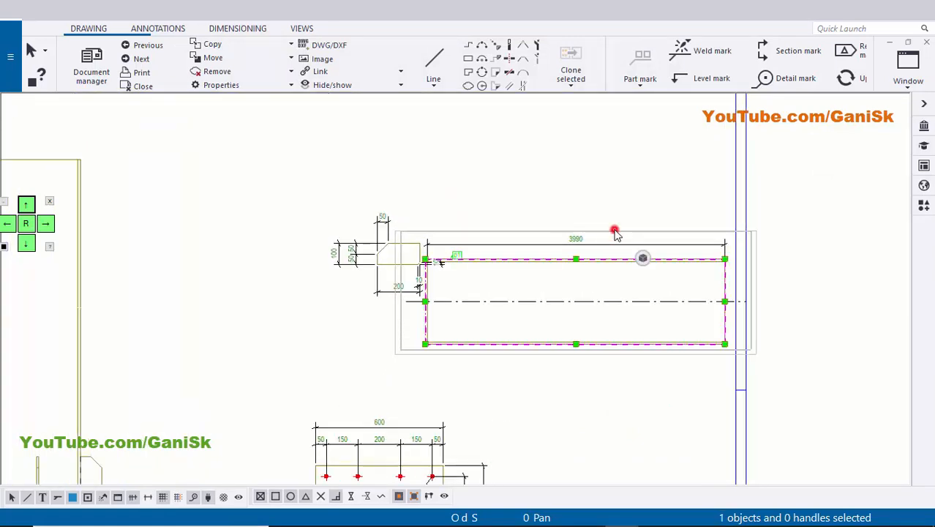
{"action": "left_click_drag", "start_coordinate": [614, 233], "coordinate": [472, 112]}
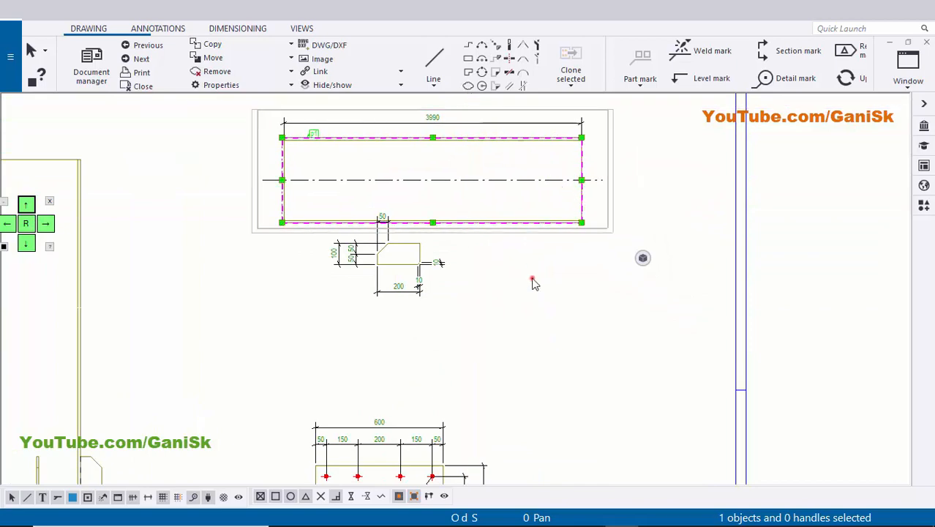
{"action": "left_click", "coordinate": [535, 284]}
{"action": "scroll", "coordinate": [460, 326], "scroll_direction": "down", "scroll_amount": 3}
Move the column part mark's text away from its arrow, between the upper flange and the 3990 dimension line.
{"action": "scroll", "coordinate": [360, 188], "scroll_direction": "up", "scroll_amount": 4}
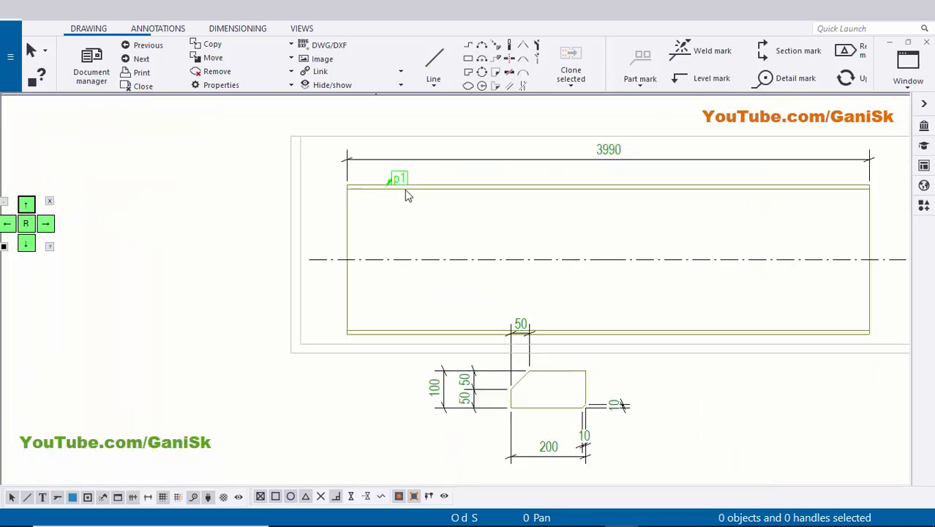
{"action": "scroll", "coordinate": [405, 190], "scroll_direction": "up", "scroll_amount": 2}
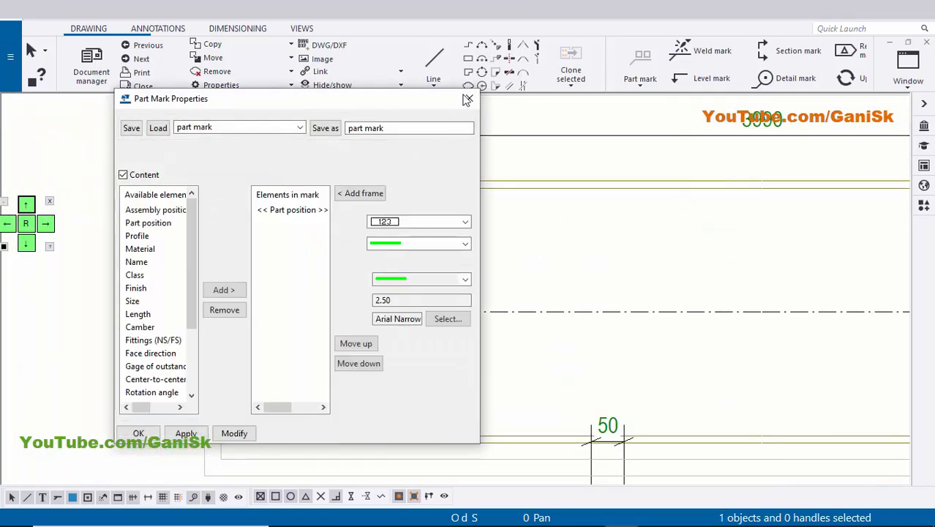
{"action": "left_click", "coordinate": [467, 94]}
{"action": "scroll", "coordinate": [439, 209], "scroll_direction": "up", "scroll_amount": 1}
{"action": "scroll", "coordinate": [391, 153], "scroll_direction": "up", "scroll_amount": 1}
{"action": "left_click_drag", "start_coordinate": [394, 165], "coordinate": [439, 152]}
{"action": "left_click", "coordinate": [523, 152]}
{"action": "scroll", "coordinate": [504, 271], "scroll_direction": "down", "scroll_amount": 4}
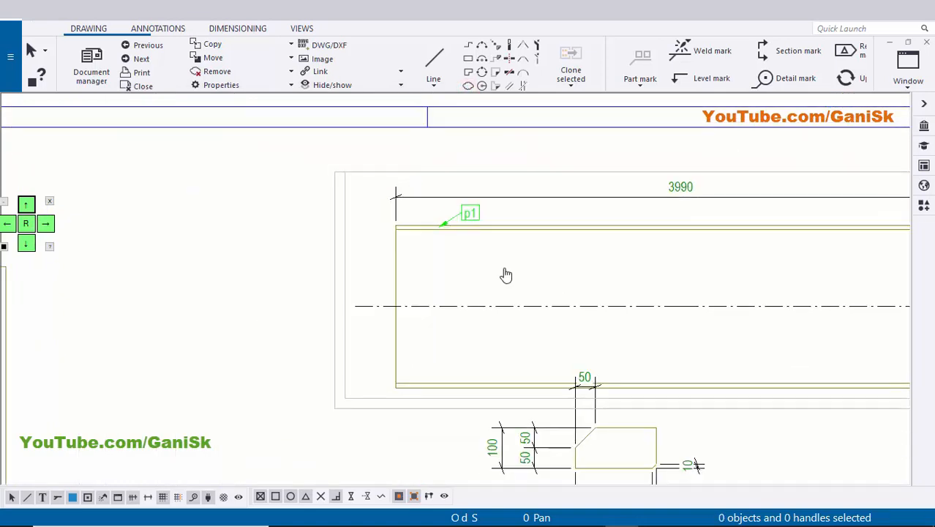
Turn off the center line in the column's drawing part properties and apply the change.
{"action": "double_click", "coordinate": [457, 287]}
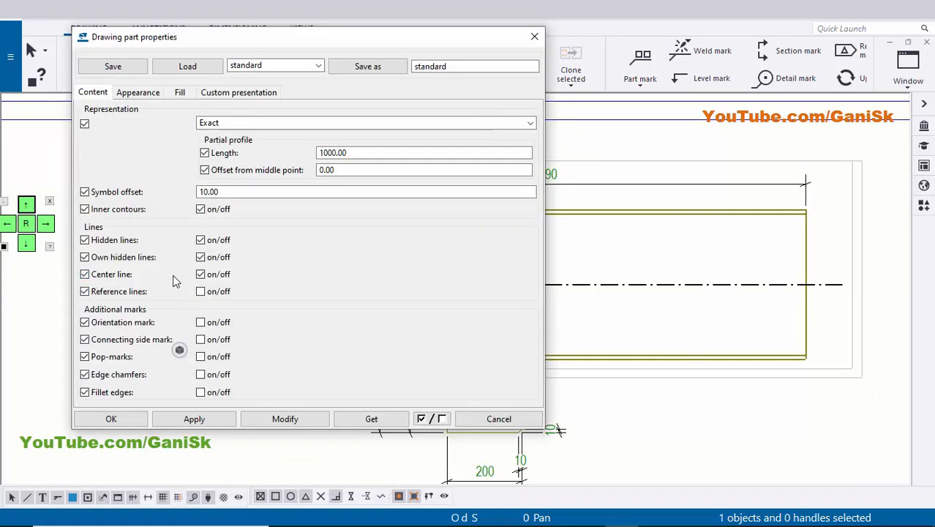
{"action": "left_click", "coordinate": [269, 416]}
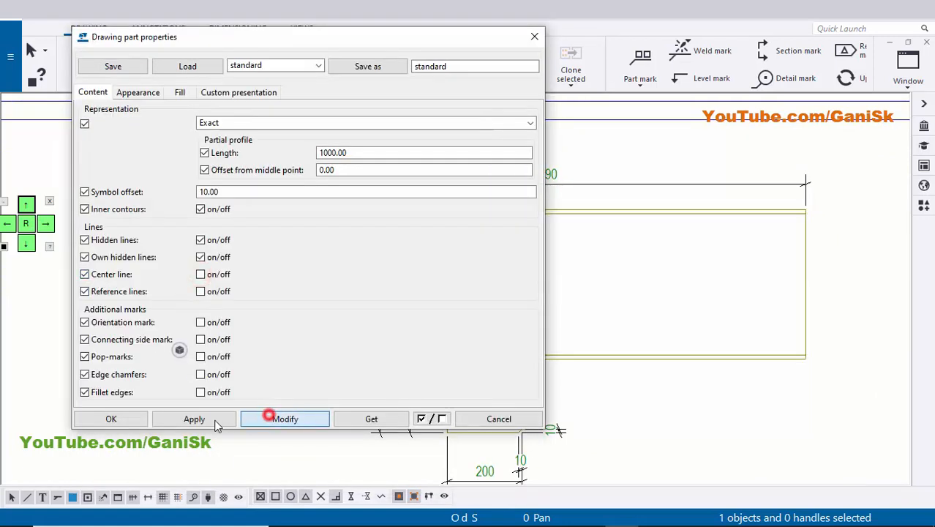
{"action": "left_click", "coordinate": [110, 418]}
{"action": "left_click", "coordinate": [563, 284]}
Examine the marks, profiles, quantities and lengths in the material list, and compare them with the base plate view.
{"action": "scroll", "coordinate": [495, 303], "scroll_direction": "down", "scroll_amount": 3}
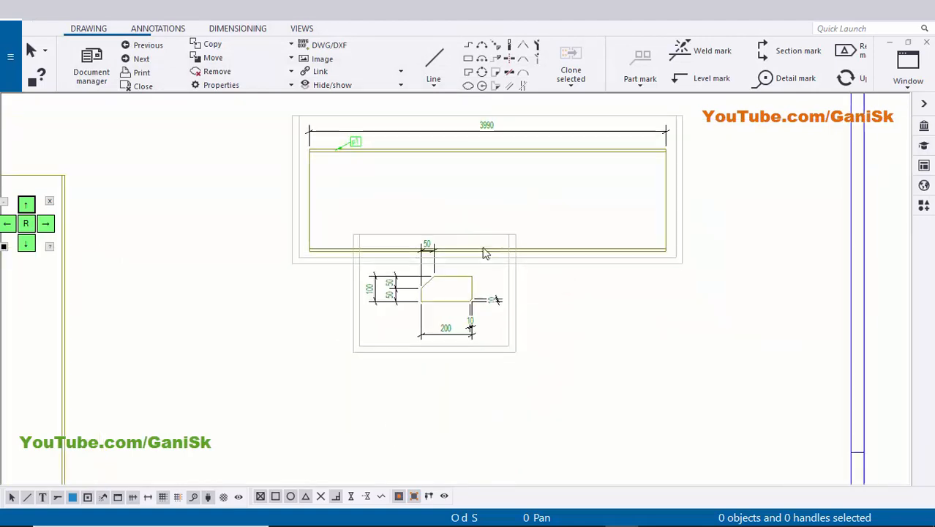
{"action": "middle_click_drag", "start_coordinate": [431, 385], "coordinate": [432, 190]}
{"action": "middle_click_drag", "start_coordinate": [372, 403], "coordinate": [371, 294]}
{"action": "scroll", "coordinate": [260, 363], "scroll_direction": "up", "scroll_amount": 5}
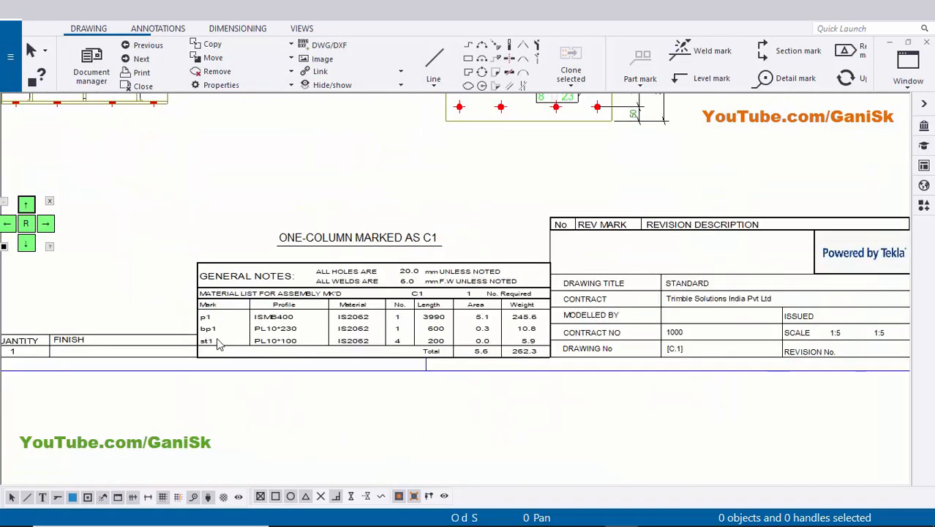
{"action": "scroll", "coordinate": [188, 315], "scroll_direction": "up", "scroll_amount": 2}
{"action": "scroll", "coordinate": [207, 330], "scroll_direction": "down", "scroll_amount": 5}
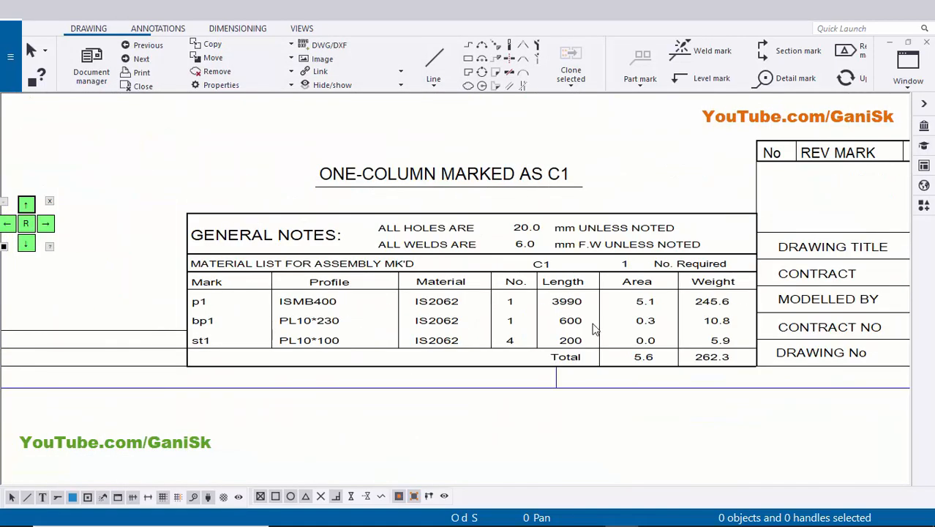
{"action": "scroll", "coordinate": [421, 316], "scroll_direction": "up", "scroll_amount": 3}
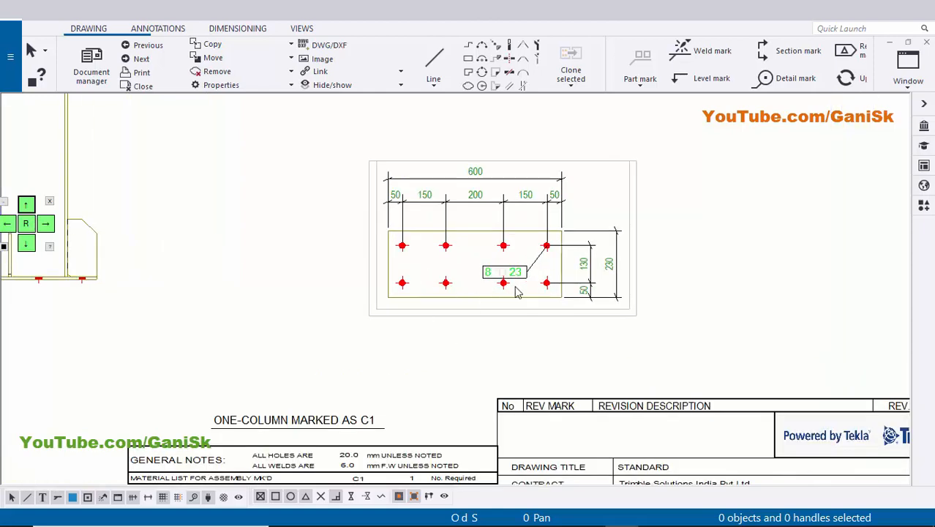
{"action": "scroll", "coordinate": [516, 291], "scroll_direction": "down", "scroll_amount": 2}
Move the base plate view up below the column view, and the stiffener plate view down beneath it.
{"action": "middle_click_drag", "start_coordinate": [523, 275], "coordinate": [497, 393]}
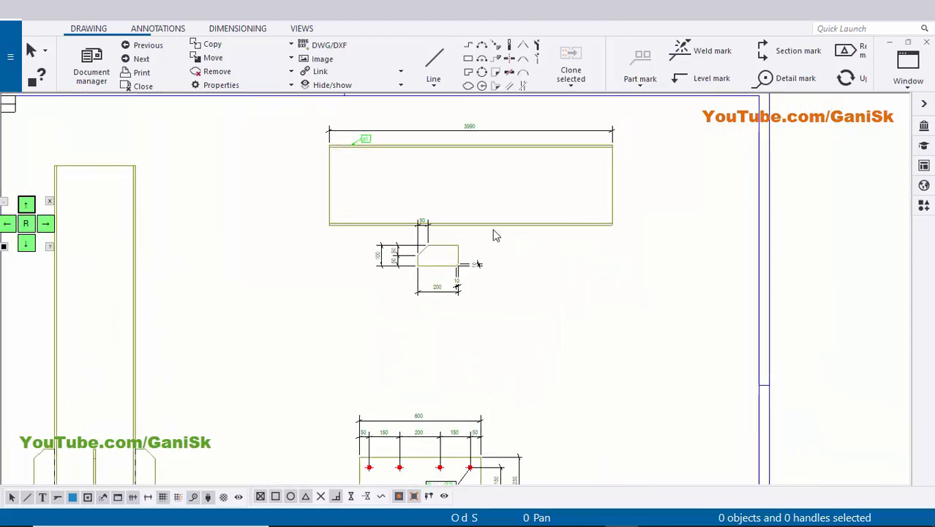
{"action": "middle_click_drag", "start_coordinate": [489, 320], "coordinate": [478, 247]}
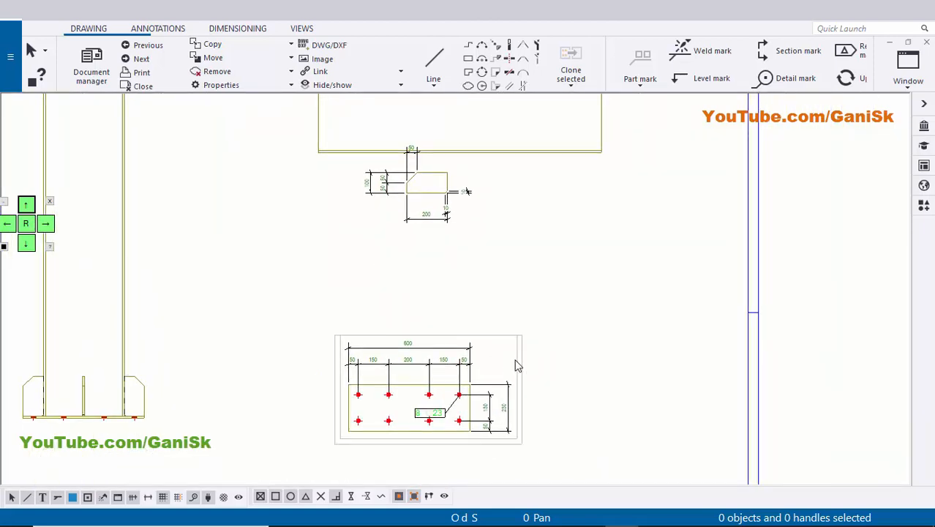
{"action": "mouse_move", "coordinate": [517, 376]}
{"action": "left_mouse_down"}
{"action": "mouse_move", "coordinate": [552, 271]}
{"action": "mouse_move", "coordinate": [647, 192]}
{"action": "left_mouse_up"}
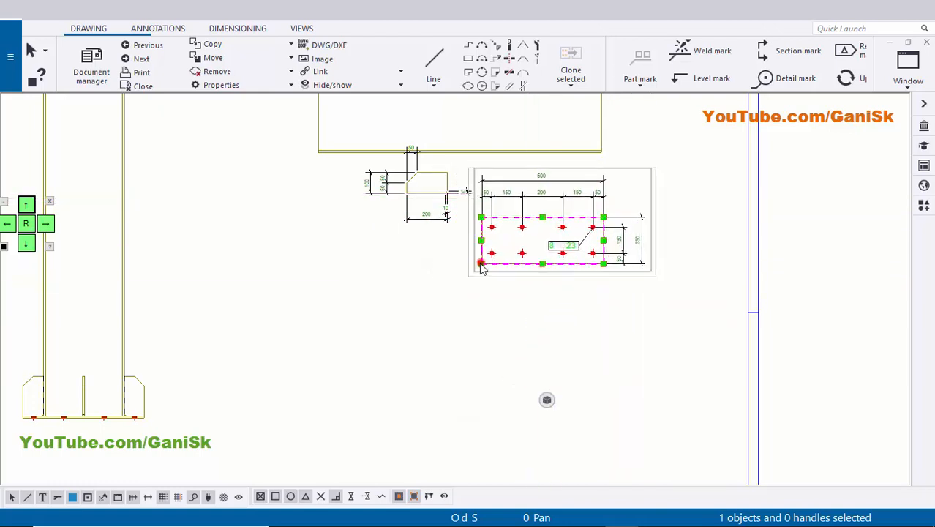
{"action": "scroll", "coordinate": [417, 240], "scroll_direction": "up", "scroll_amount": 1}
{"action": "left_click", "coordinate": [443, 231]}
{"action": "left_click_drag", "start_coordinate": [444, 232], "coordinate": [434, 458]}
{"action": "left_click", "coordinate": [598, 401]}
Shift the base plate view toward the main elevation, directly beneath the column view and above the stiffener plate view.
{"action": "middle_click_drag", "start_coordinate": [534, 288], "coordinate": [533, 333]}
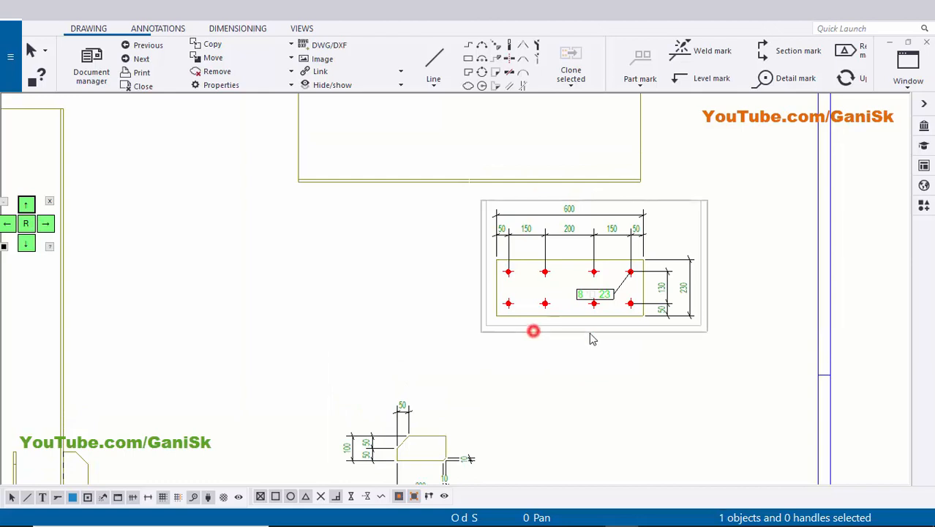
{"action": "left_click_drag", "start_coordinate": [589, 332], "coordinate": [434, 349]}
{"action": "left_click", "coordinate": [649, 378]}
{"action": "middle_click_drag", "start_coordinate": [553, 363], "coordinate": [579, 386]}
Move the hole-spacing dimension line and the overall 600 dimension line closer to the base plate's upper edge.
{"action": "scroll", "coordinate": [410, 296], "scroll_direction": "up", "scroll_amount": 2}
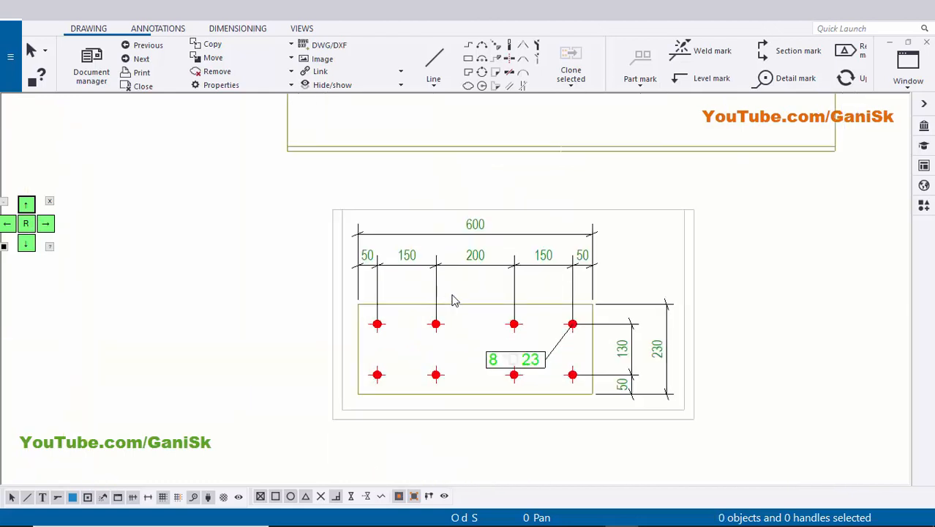
{"action": "scroll", "coordinate": [488, 272], "scroll_direction": "up", "scroll_amount": 2}
{"action": "left_click", "coordinate": [518, 242]}
{"action": "left_click_drag", "start_coordinate": [494, 228], "coordinate": [495, 253]}
{"action": "left_click", "coordinate": [561, 208]}
{"action": "left_click", "coordinate": [572, 182]}
{"action": "left_click_drag", "start_coordinate": [573, 181], "coordinate": [573, 201]}
{"action": "left_click", "coordinate": [768, 223]}
Check the spacing of the base plate's vertical 230 dimension, its hole dimensions and the horizontal dimension lines.
{"action": "scroll", "coordinate": [830, 407], "scroll_direction": "down", "scroll_amount": 2}
{"action": "middle_click_drag", "start_coordinate": [830, 407], "coordinate": [683, 315]}
{"action": "scroll", "coordinate": [685, 319], "scroll_direction": "up", "scroll_amount": 1}
{"action": "left_click", "coordinate": [717, 322]}
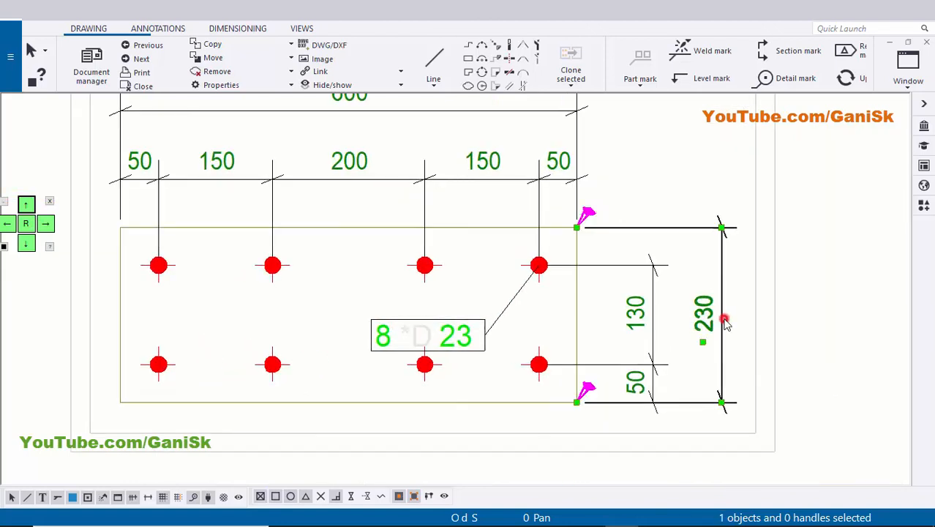
{"action": "scroll", "coordinate": [704, 314], "scroll_direction": "down", "scroll_amount": 2}
{"action": "middle_click_drag", "start_coordinate": [590, 233], "coordinate": [604, 245]}
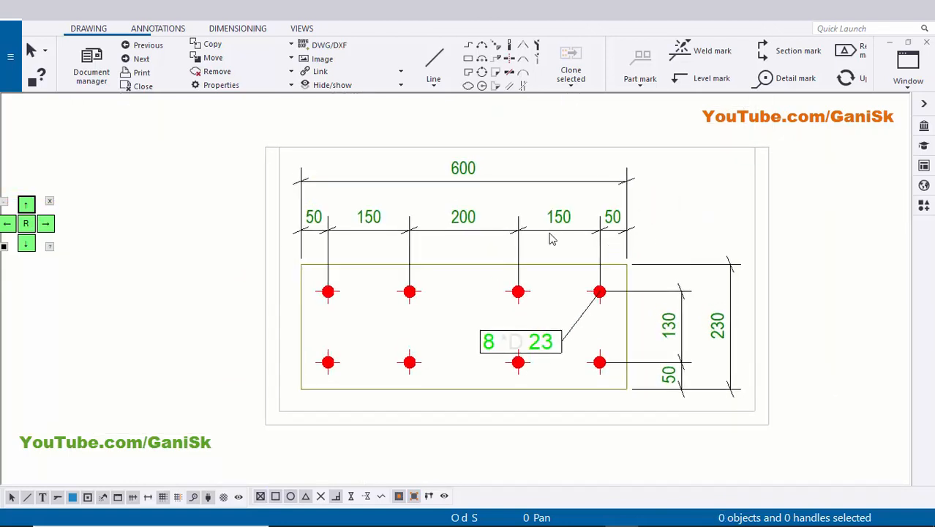
{"action": "scroll", "coordinate": [551, 236], "scroll_direction": "up", "scroll_amount": 3}
{"action": "scroll", "coordinate": [523, 238], "scroll_direction": "down", "scroll_amount": 1}
{"action": "middle_click_drag", "start_coordinate": [385, 247], "coordinate": [425, 250]}
{"action": "scroll", "coordinate": [354, 260], "scroll_direction": "up", "scroll_amount": 1}
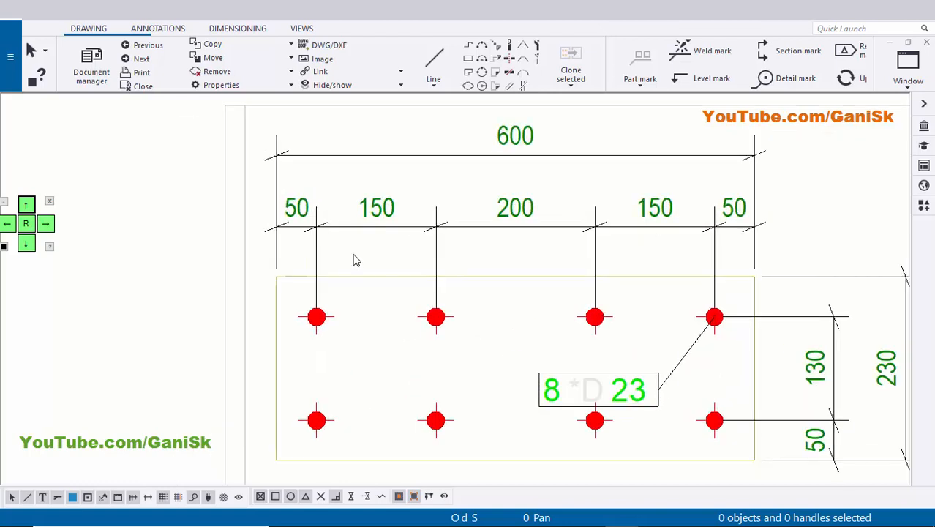
Move the base plate's bolt mark outside the plate, beyond its upper corner and above the 230 dimension.
{"action": "scroll", "coordinate": [641, 351], "scroll_direction": "down", "scroll_amount": 1}
{"action": "middle_click_drag", "start_coordinate": [641, 359], "coordinate": [532, 329]}
{"action": "scroll", "coordinate": [508, 347], "scroll_direction": "up", "scroll_amount": 1}
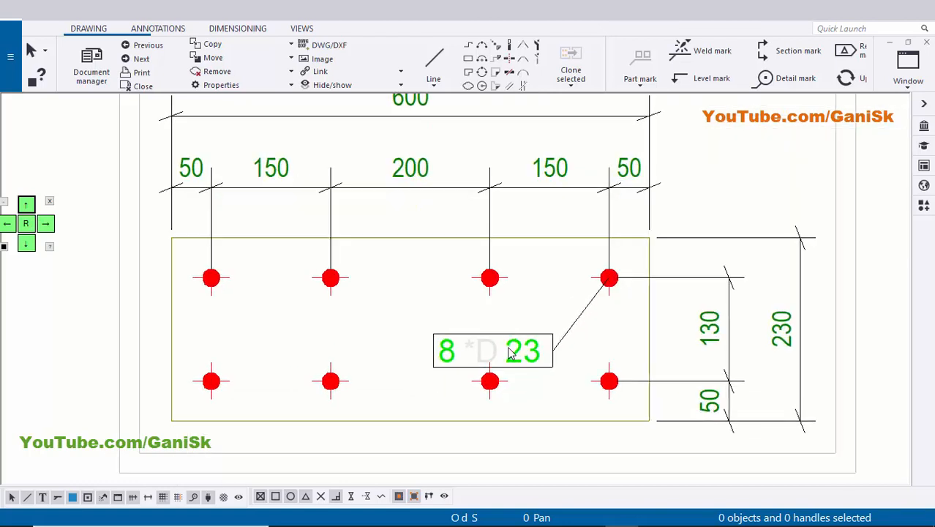
{"action": "left_click_drag", "start_coordinate": [532, 359], "coordinate": [765, 194]}
{"action": "left_click", "coordinate": [732, 140]}
{"action": "scroll", "coordinate": [703, 212], "scroll_direction": "up", "scroll_amount": 3}
{"action": "middle_click_drag", "start_coordinate": [781, 206], "coordinate": [700, 205]}
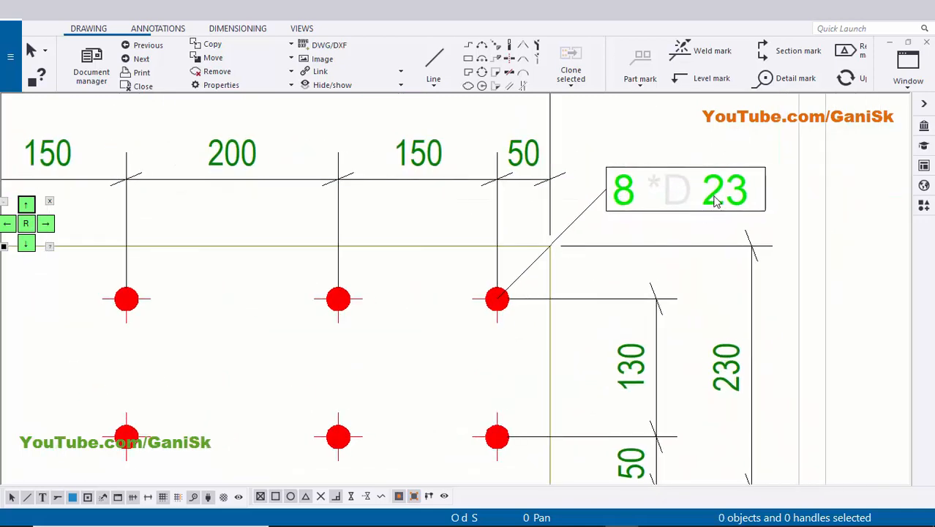
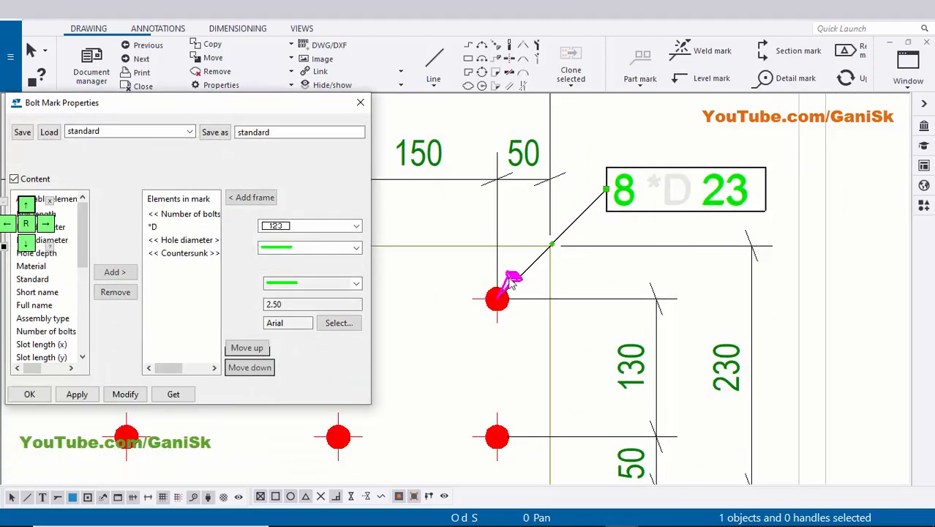
Set the font colour of the bolt mark's *D text element to green and apply it to the base plate mark.
{"action": "left_click", "coordinate": [155, 227]}
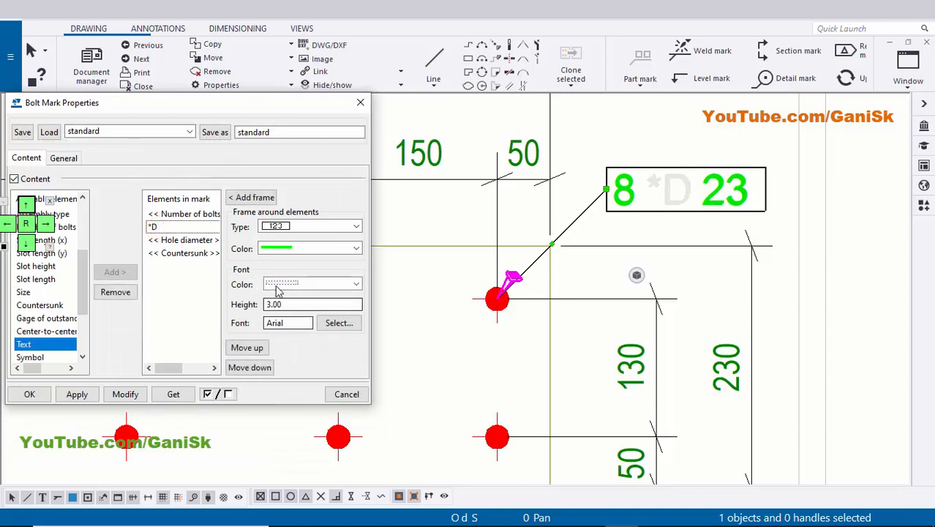
{"action": "left_click", "coordinate": [278, 291]}
{"action": "left_click", "coordinate": [286, 323]}
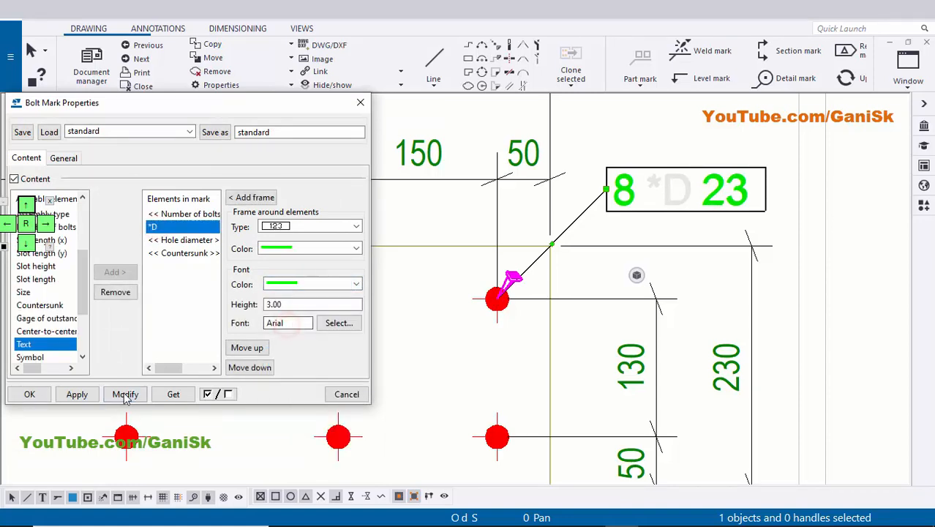
{"action": "left_click", "coordinate": [29, 394]}
{"action": "scroll", "coordinate": [443, 350], "scroll_direction": "down", "scroll_amount": 2}
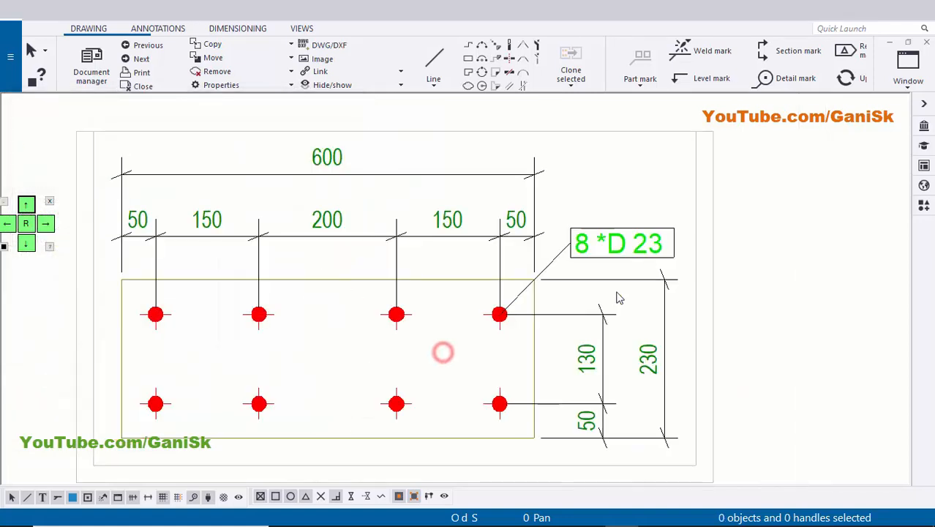
Give the 8 *D 23 bolt mark's leader line a filled arrowhead.
{"action": "scroll", "coordinate": [521, 292], "scroll_direction": "up", "scroll_amount": 2}
{"action": "scroll", "coordinate": [488, 322], "scroll_direction": "up", "scroll_amount": 3}
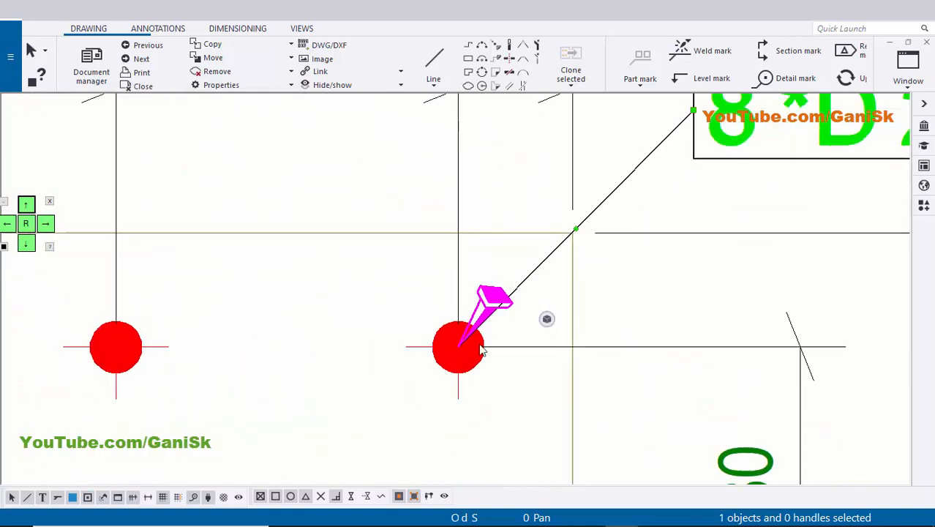
{"action": "scroll", "coordinate": [519, 322], "scroll_direction": "down", "scroll_amount": 1}
{"action": "double_click", "coordinate": [678, 192]}
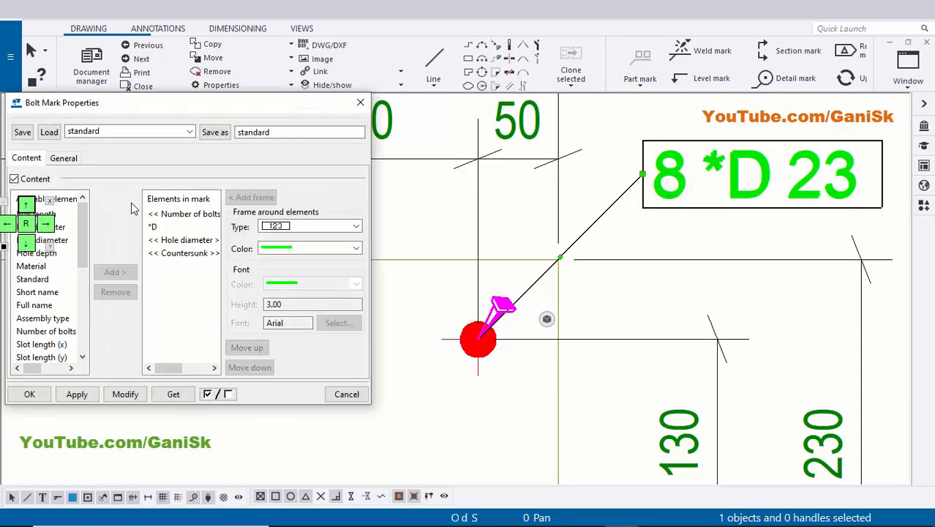
{"action": "left_click_drag", "start_coordinate": [187, 105], "coordinate": [256, 107]}
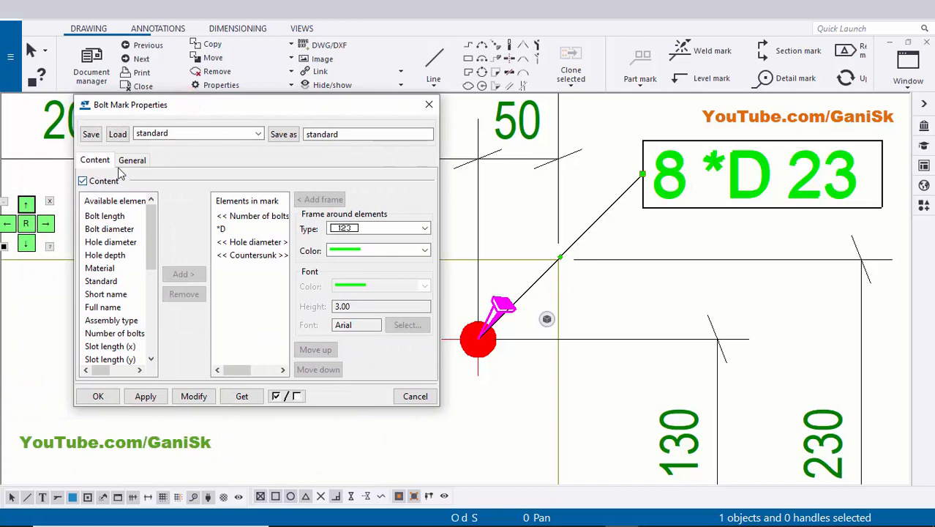
{"action": "left_click", "coordinate": [126, 161]}
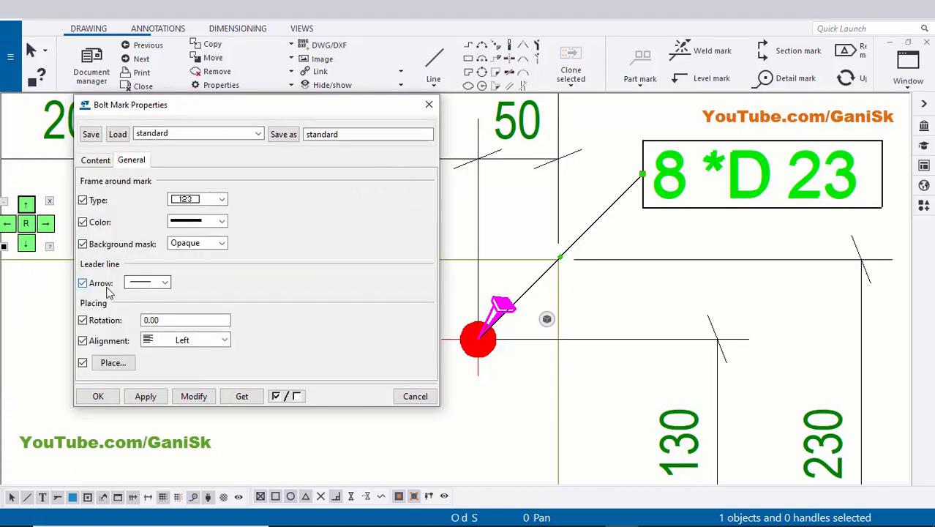
{"action": "left_click", "coordinate": [155, 284]}
{"action": "left_click", "coordinate": [149, 47]}
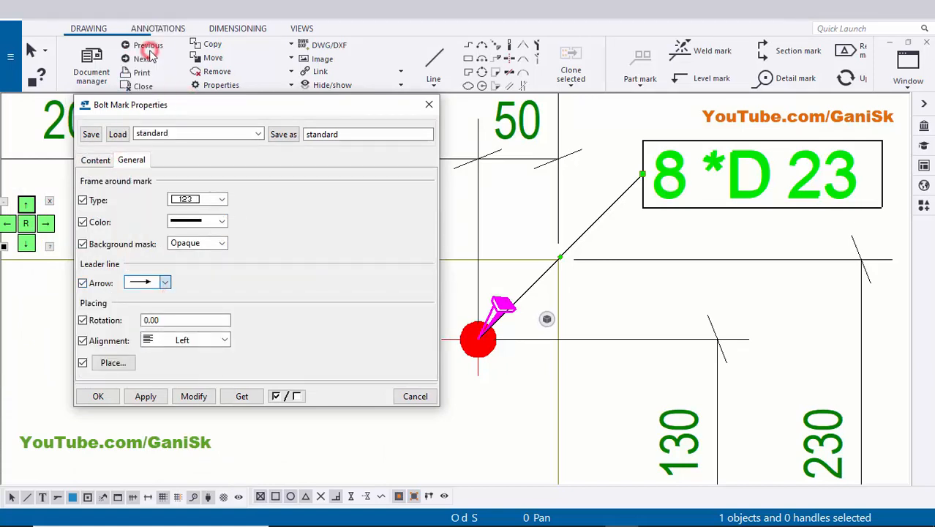
{"action": "left_click", "coordinate": [98, 396]}
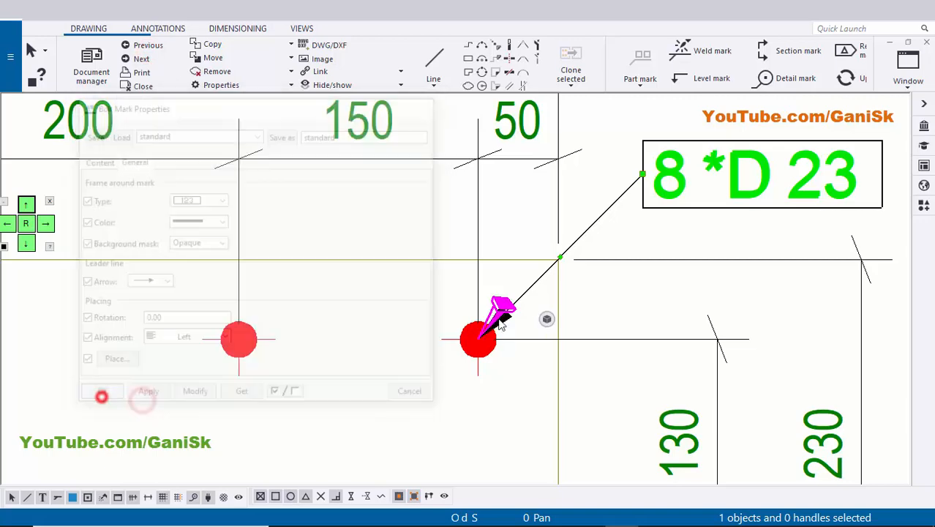
Add a part mark to the base plate in its single-part view.
{"action": "scroll", "coordinate": [102, 398], "scroll_direction": "down", "scroll_amount": 2}
{"action": "scroll", "coordinate": [533, 224], "scroll_direction": "down", "scroll_amount": 5}
{"action": "mouse_move", "coordinate": [510, 272]}
{"action": "middle_mouse_down"}
{"action": "mouse_move", "coordinate": [531, 255]}
{"action": "mouse_move", "coordinate": [615, 232]}
{"action": "middle_mouse_up"}
{"action": "scroll", "coordinate": [525, 252], "scroll_direction": "down", "scroll_amount": 5}
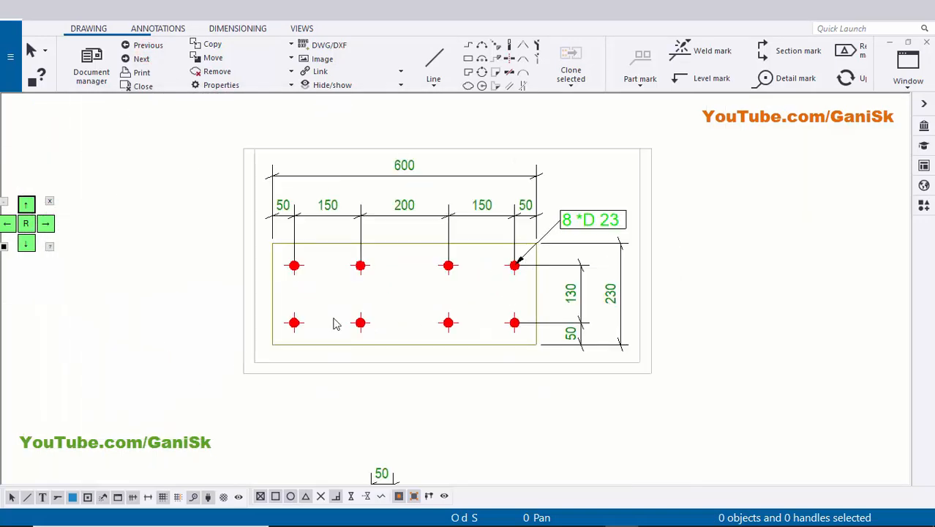
{"action": "scroll", "coordinate": [334, 320], "scroll_direction": "down", "scroll_amount": 1}
{"action": "middle_click_drag", "start_coordinate": [332, 341], "coordinate": [408, 314]}
{"action": "scroll", "coordinate": [410, 316], "scroll_direction": "up", "scroll_amount": 3}
{"action": "scroll", "coordinate": [355, 338], "scroll_direction": "up", "scroll_amount": 3}
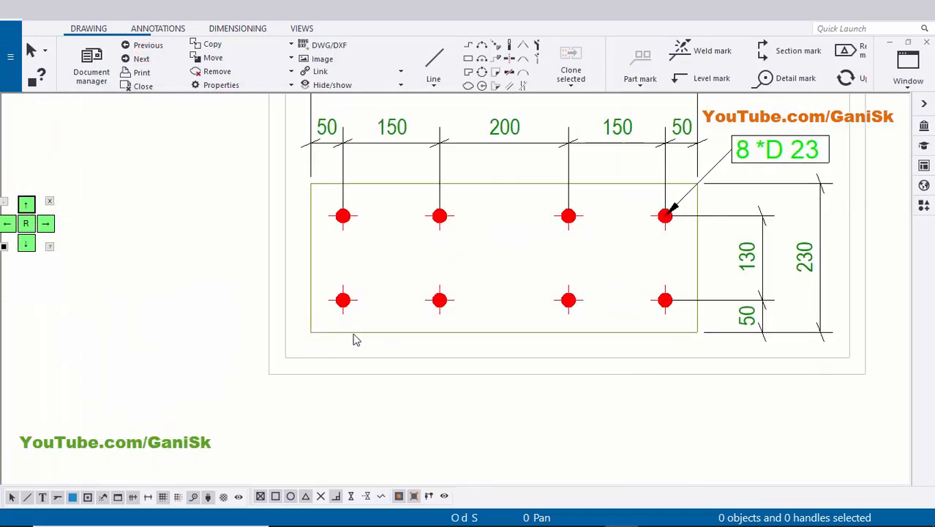
{"action": "left_click", "coordinate": [372, 333]}
{"action": "right_click", "coordinate": [371, 336]}
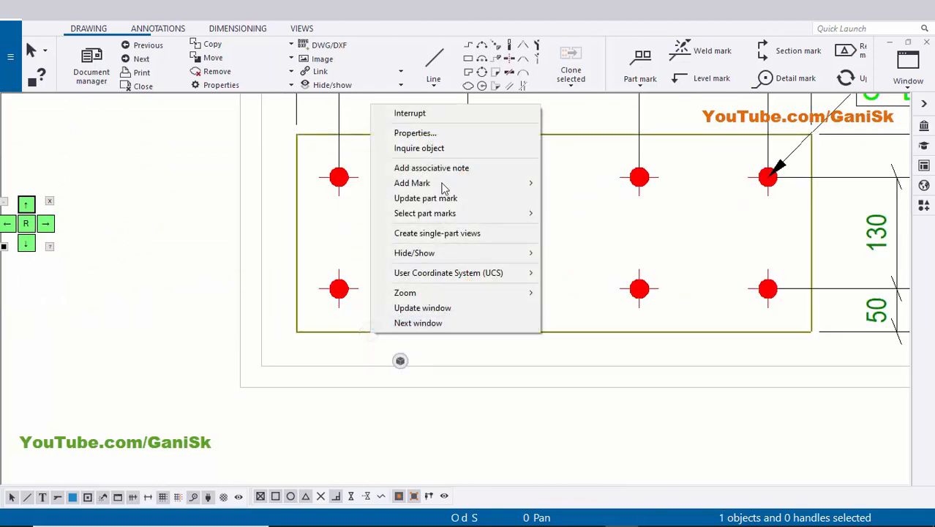
{"action": "left_click", "coordinate": [578, 199]}
{"action": "scroll", "coordinate": [467, 250], "scroll_direction": "down", "scroll_amount": 2}
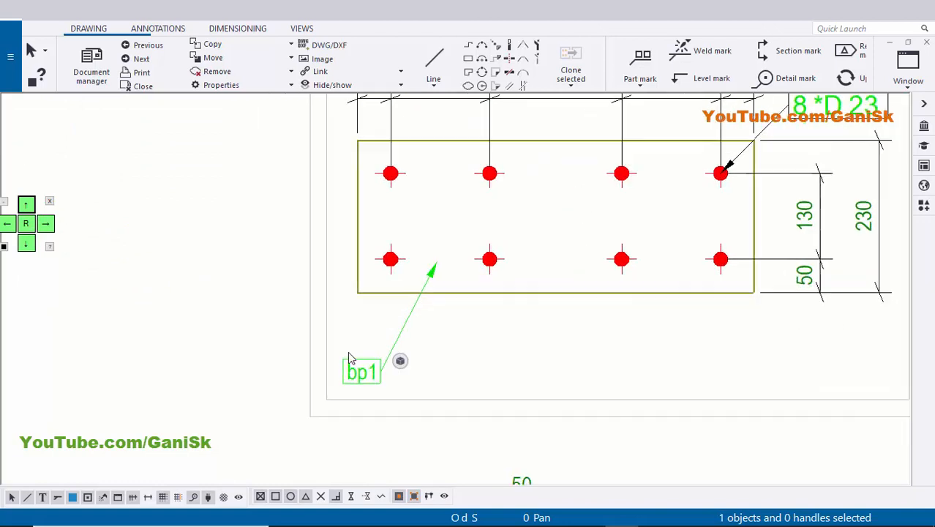
Move the bp1 part mark close beneath the base plate's lower edge, between the second and third bolt columns, keeping it inside the view frame.
{"action": "scroll", "coordinate": [364, 385], "scroll_direction": "up", "scroll_amount": 1}
{"action": "mouse_move", "coordinate": [365, 374]}
{"action": "left_mouse_down"}
{"action": "mouse_move", "coordinate": [377, 396]}
{"action": "mouse_move", "coordinate": [378, 332]}
{"action": "mouse_move", "coordinate": [403, 326]}
{"action": "left_mouse_up"}
{"action": "left_click", "coordinate": [497, 327]}
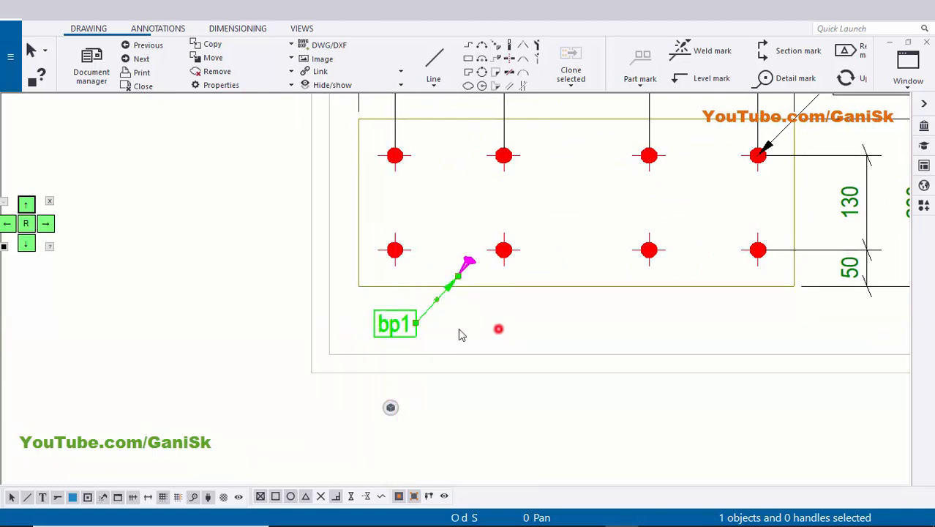
{"action": "scroll", "coordinate": [439, 329], "scroll_direction": "up", "scroll_amount": 2}
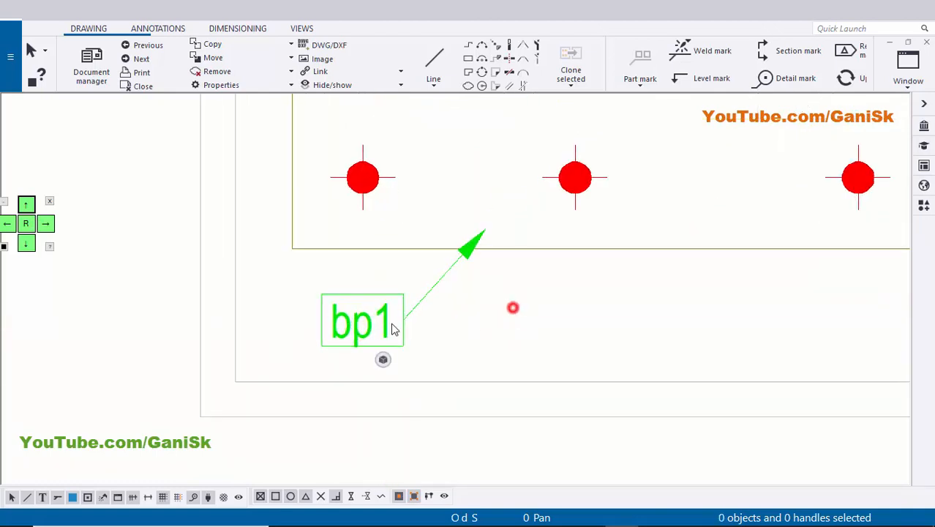
{"action": "scroll", "coordinate": [359, 330], "scroll_direction": "up", "scroll_amount": 1}
{"action": "left_click", "coordinate": [356, 340]}
{"action": "mouse_move", "coordinate": [375, 337]}
{"action": "left_mouse_down"}
{"action": "mouse_move", "coordinate": [646, 328]}
{"action": "mouse_move", "coordinate": [278, 359]}
{"action": "mouse_move", "coordinate": [334, 363]}
{"action": "mouse_move", "coordinate": [360, 338]}
{"action": "mouse_move", "coordinate": [371, 343]}
{"action": "left_mouse_up"}
{"action": "scroll", "coordinate": [411, 324], "scroll_direction": "down", "scroll_amount": 1}
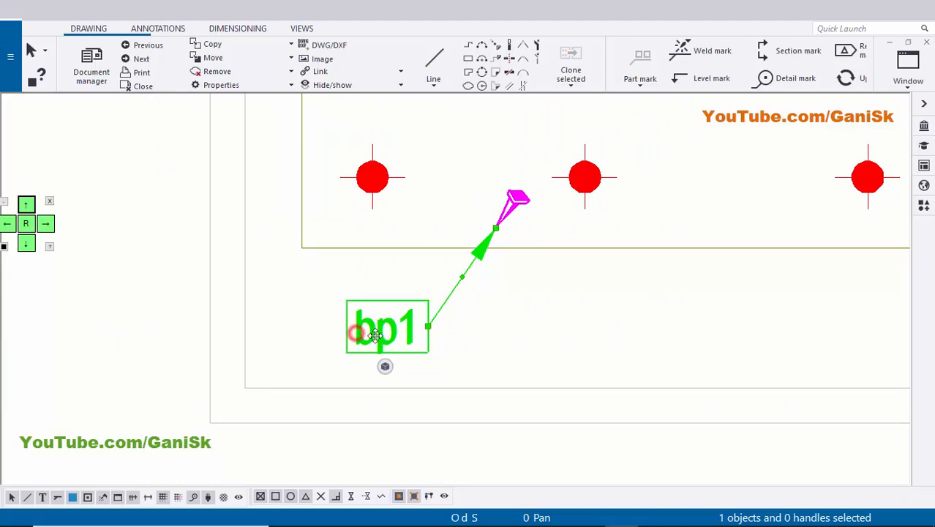
{"action": "left_click_drag", "start_coordinate": [375, 335], "coordinate": [525, 313]}
{"action": "scroll", "coordinate": [519, 350], "scroll_direction": "up", "scroll_amount": 1}
{"action": "left_click", "coordinate": [371, 339]}
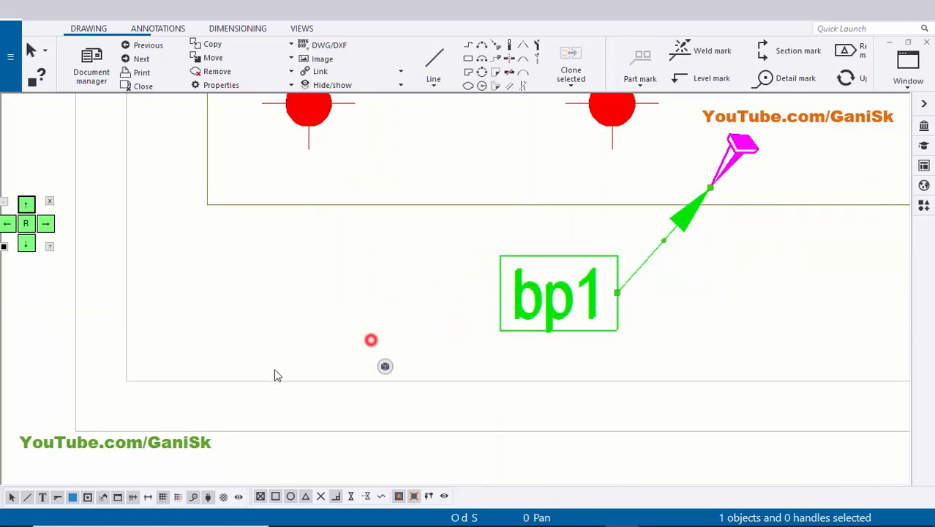
Compare the part marks on the column and base plate views with the marks in the material list, then return to the stiffener view.
{"action": "scroll", "coordinate": [419, 370], "scroll_direction": "down", "scroll_amount": 6}
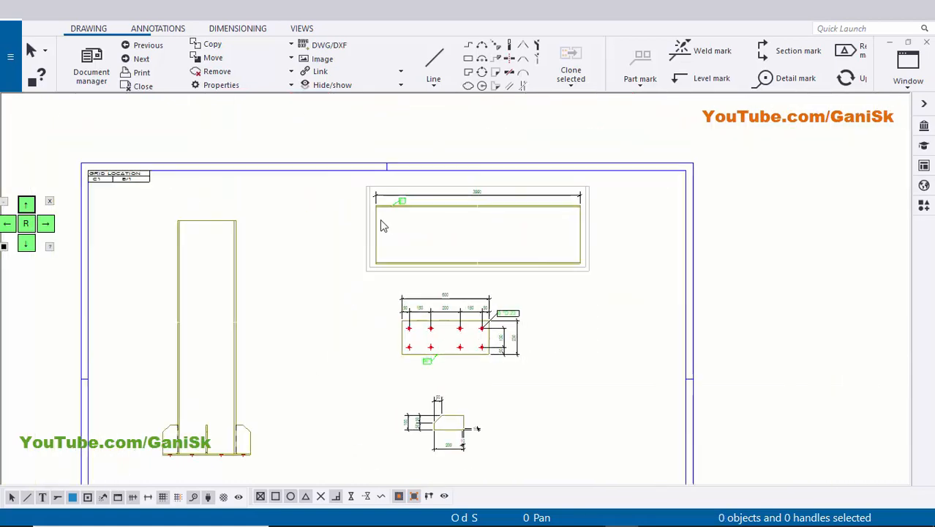
{"action": "scroll", "coordinate": [379, 221], "scroll_direction": "up", "scroll_amount": 4}
{"action": "scroll", "coordinate": [421, 245], "scroll_direction": "down", "scroll_amount": 1}
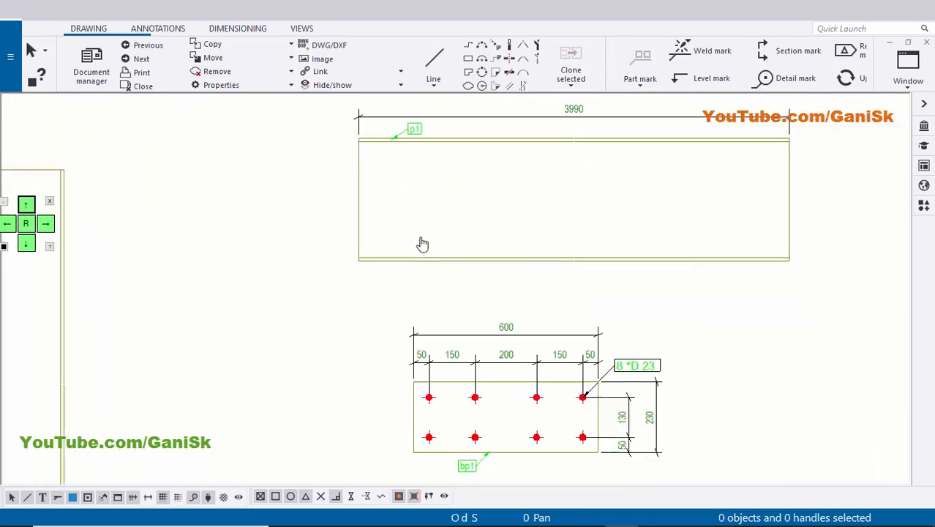
{"action": "scroll", "coordinate": [428, 403], "scroll_direction": "up", "scroll_amount": 4}
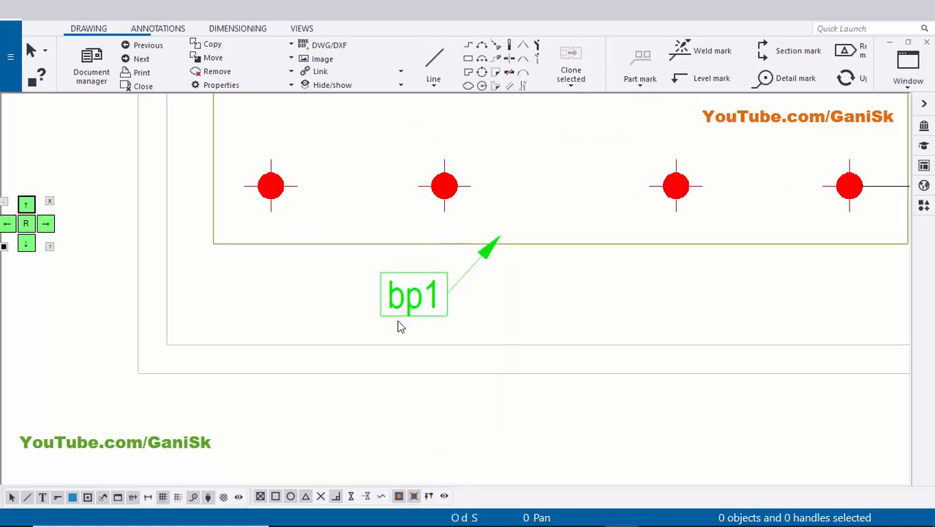
{"action": "scroll", "coordinate": [399, 324], "scroll_direction": "down", "scroll_amount": 5}
{"action": "middle_click_drag", "start_coordinate": [431, 361], "coordinate": [428, 270]}
{"action": "scroll", "coordinate": [427, 256], "scroll_direction": "down", "scroll_amount": 2}
{"action": "middle_click_drag", "start_coordinate": [426, 225], "coordinate": [426, 172]}
{"action": "middle_click_drag", "start_coordinate": [434, 252], "coordinate": [465, 98]}
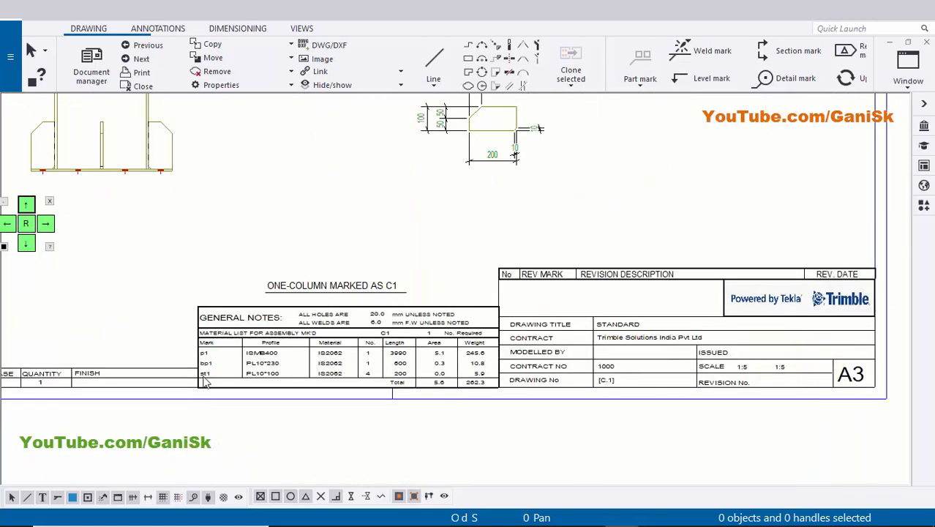
{"action": "scroll", "coordinate": [203, 382], "scroll_direction": "up", "scroll_amount": 5}
{"action": "scroll", "coordinate": [369, 367], "scroll_direction": "down", "scroll_amount": 4}
{"action": "middle_click_drag", "start_coordinate": [466, 384], "coordinate": [424, 478]}
{"action": "middle_click_drag", "start_coordinate": [525, 242], "coordinate": [467, 374]}
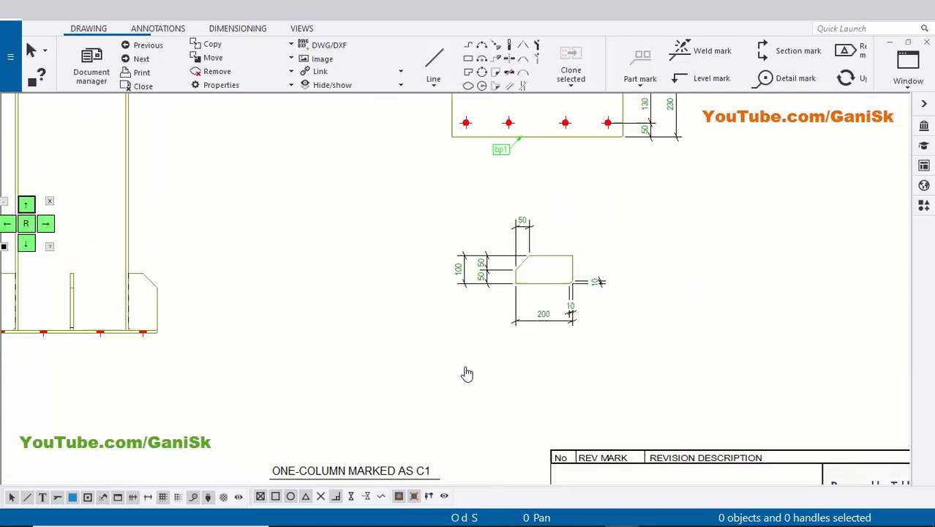
{"action": "scroll", "coordinate": [467, 373], "scroll_direction": "down", "scroll_amount": 5}
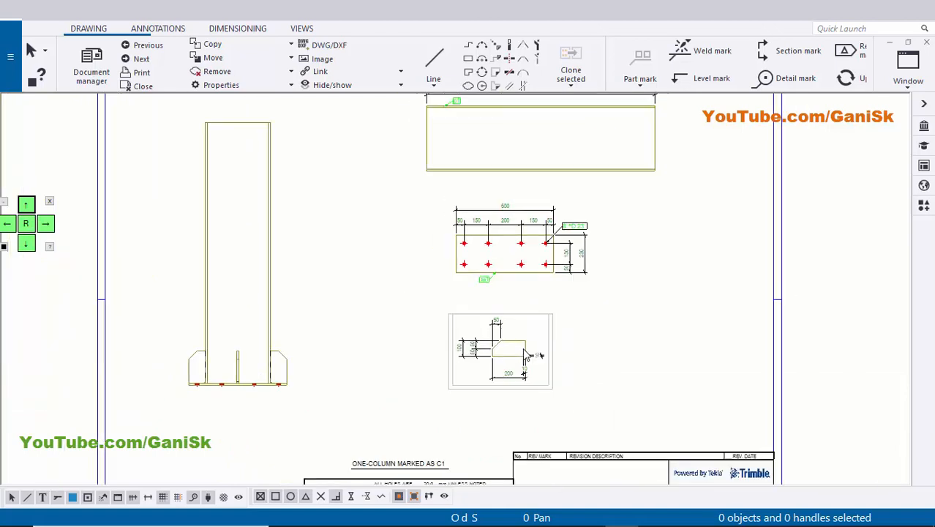
Examine the stiffener plate view's dimension layout around the large corner cut and the small 10 mm chamfer.
{"action": "scroll", "coordinate": [526, 356], "scroll_direction": "up", "scroll_amount": 5}
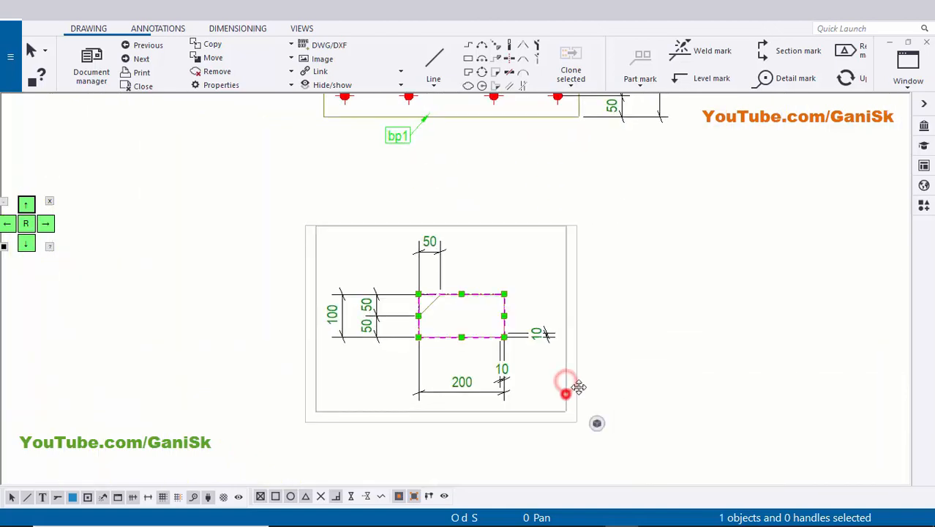
{"action": "left_click", "coordinate": [689, 345]}
{"action": "scroll", "coordinate": [491, 339], "scroll_direction": "up", "scroll_amount": 3}
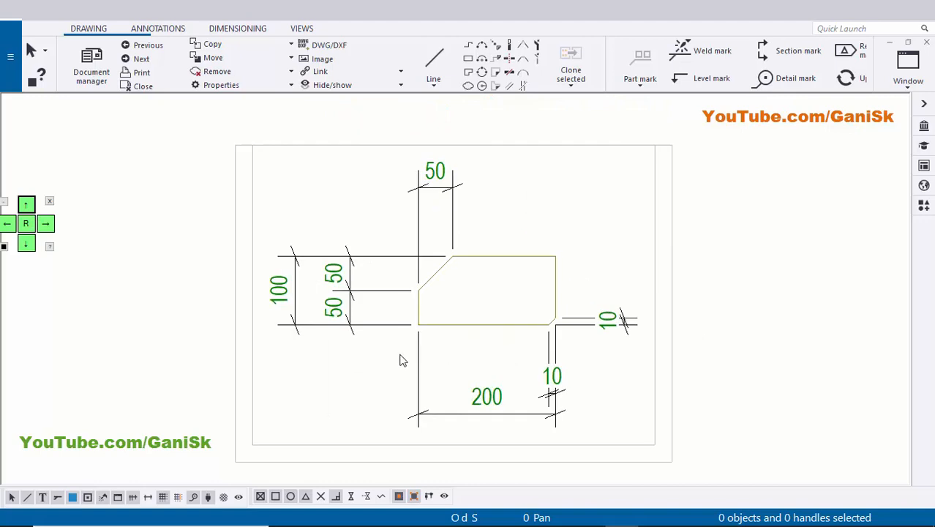
{"action": "scroll", "coordinate": [474, 374], "scroll_direction": "up", "scroll_amount": 2}
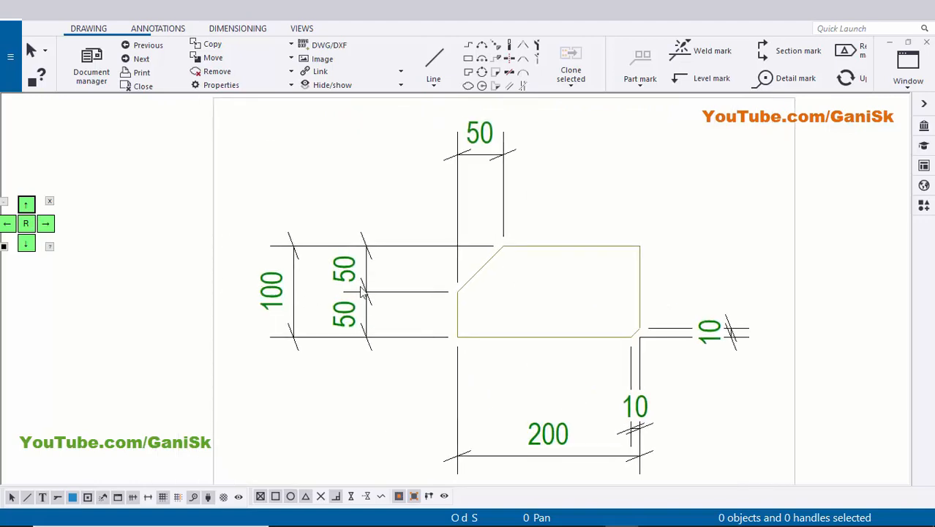
{"action": "scroll", "coordinate": [405, 369], "scroll_direction": "up", "scroll_amount": 3}
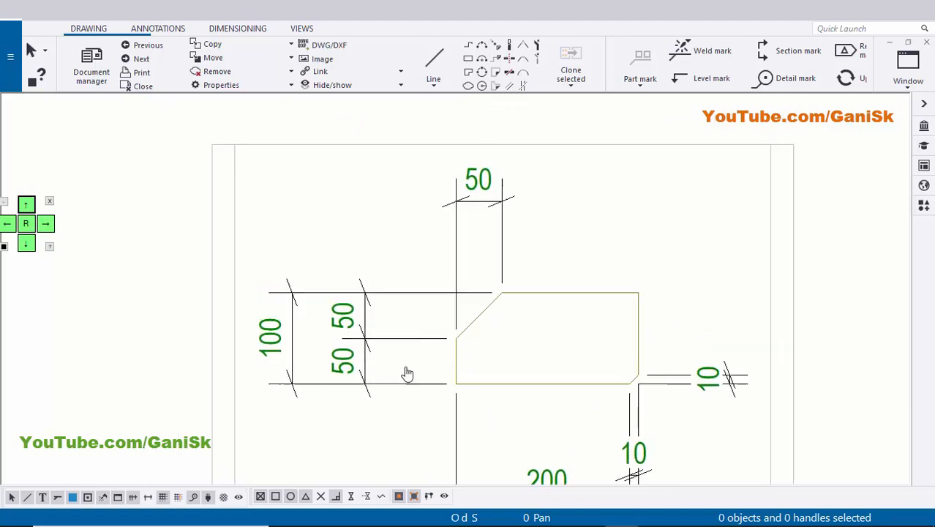
{"action": "scroll", "coordinate": [395, 320], "scroll_direction": "down", "scroll_amount": 2}
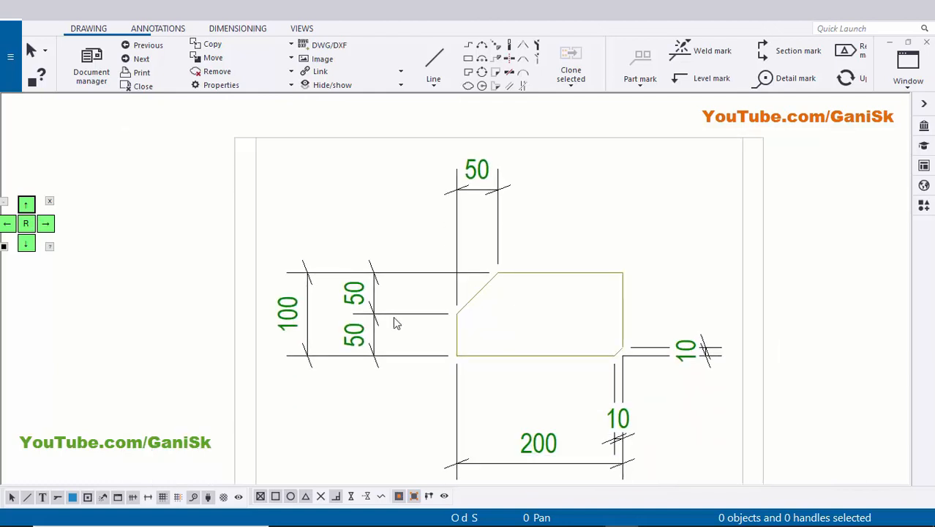
{"action": "scroll", "coordinate": [401, 330], "scroll_direction": "up", "scroll_amount": 3}
{"action": "scroll", "coordinate": [393, 320], "scroll_direction": "down", "scroll_amount": 3}
Check the stiffener plate's overall height and length dimensions and the geometry of its sloped corner.
{"action": "scroll", "coordinate": [315, 331], "scroll_direction": "up", "scroll_amount": 1}
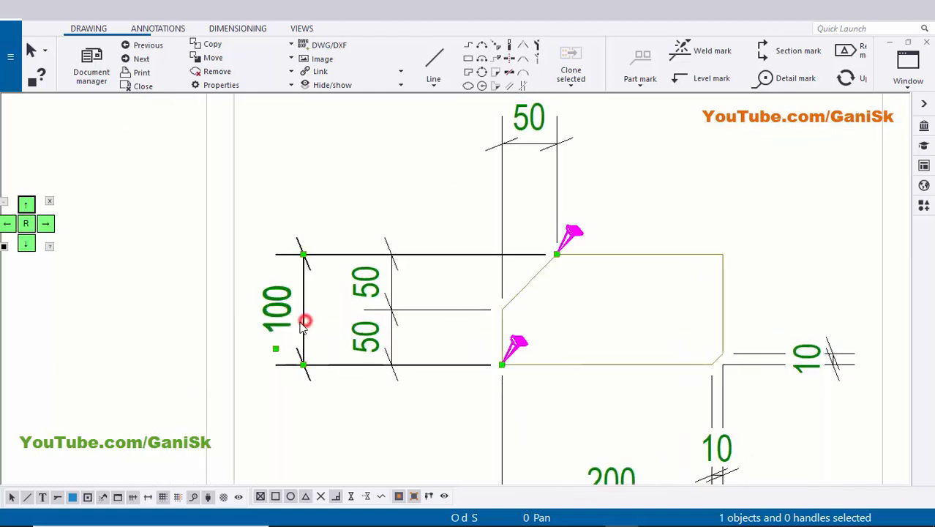
{"action": "scroll", "coordinate": [568, 416], "scroll_direction": "down", "scroll_amount": 1}
{"action": "middle_click_drag", "start_coordinate": [607, 472], "coordinate": [539, 350]}
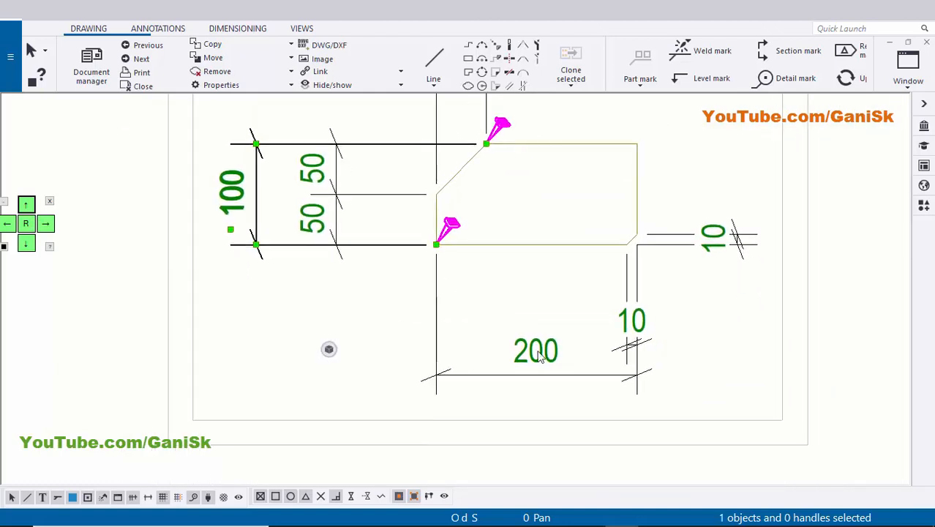
{"action": "left_click", "coordinate": [537, 349]}
{"action": "middle_click_drag", "start_coordinate": [447, 315], "coordinate": [458, 366]}
{"action": "scroll", "coordinate": [458, 366], "scroll_direction": "up", "scroll_amount": 1}
{"action": "left_click", "coordinate": [454, 358]}
{"action": "middle_click_drag", "start_coordinate": [425, 277], "coordinate": [414, 276]}
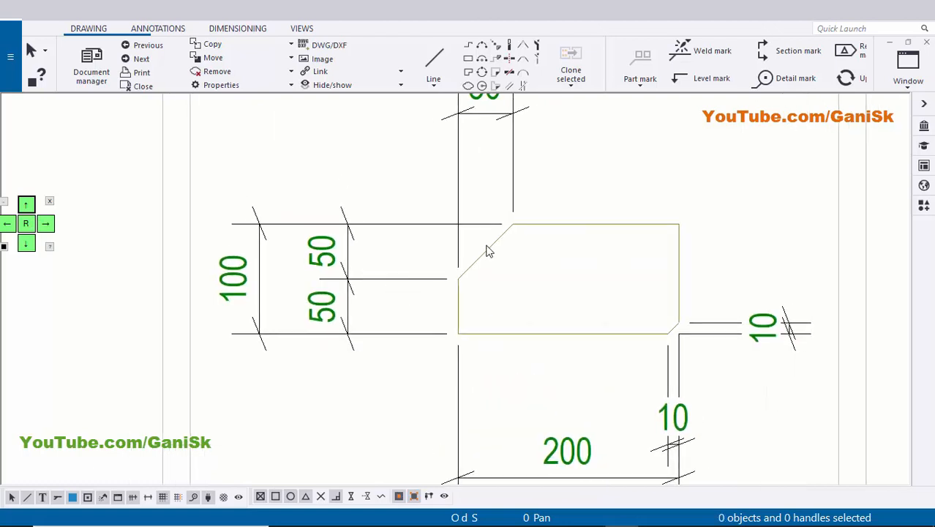
{"action": "middle_click_drag", "start_coordinate": [481, 243], "coordinate": [451, 315]}
Remove the lower end point from the stiffener's vertical 50 + 50 dimension line, keeping only the 50 mm corner-cut dimension.
{"action": "scroll", "coordinate": [449, 314], "scroll_direction": "up", "scroll_amount": 1}
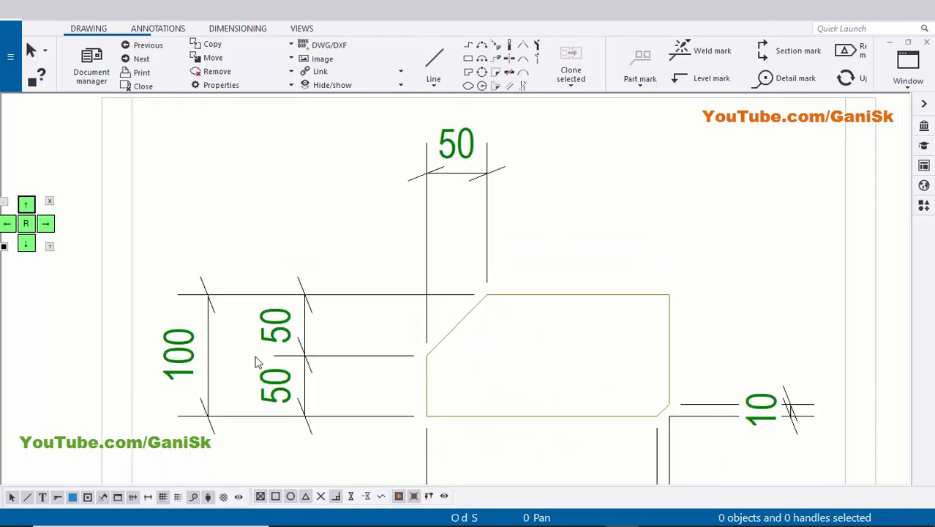
{"action": "middle_click_drag", "start_coordinate": [303, 394], "coordinate": [316, 310]}
{"action": "scroll", "coordinate": [319, 311], "scroll_direction": "up", "scroll_amount": 4}
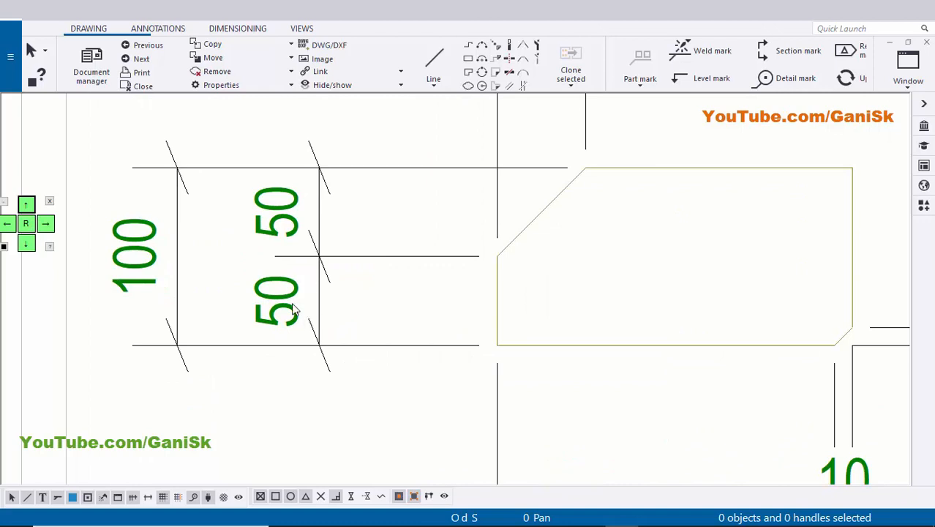
{"action": "scroll", "coordinate": [287, 325], "scroll_direction": "up", "scroll_amount": 2}
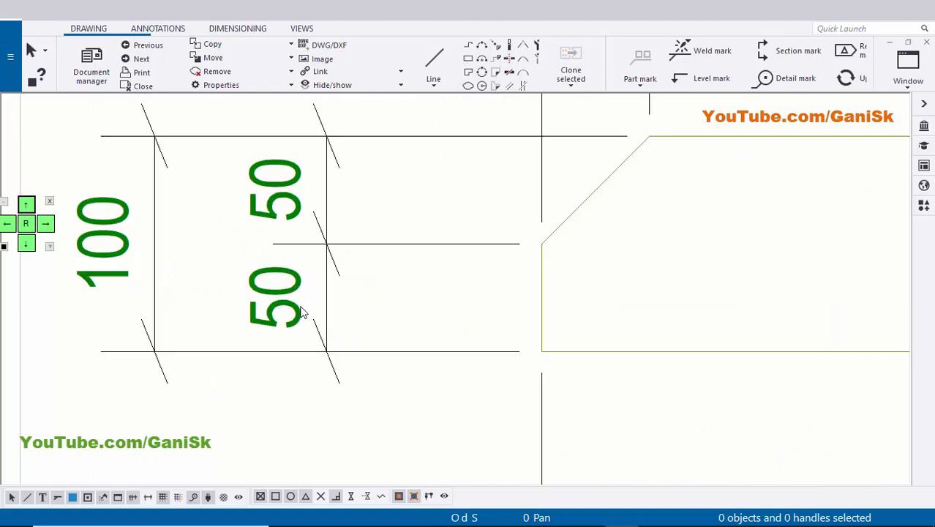
{"action": "scroll", "coordinate": [300, 314], "scroll_direction": "down", "scroll_amount": 3}
{"action": "left_click", "coordinate": [296, 316]}
{"action": "right_click", "coordinate": [295, 315]}
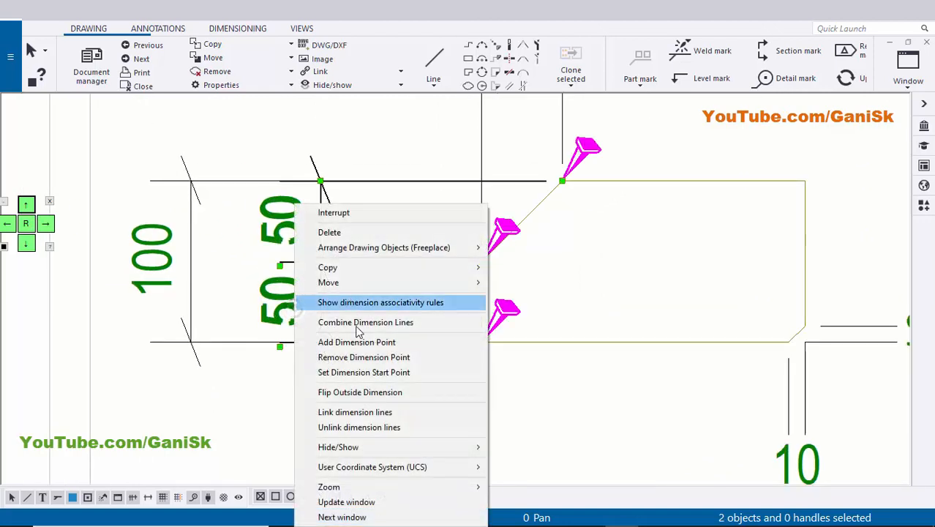
{"action": "left_click", "coordinate": [363, 357]}
{"action": "scroll", "coordinate": [322, 322], "scroll_direction": "up", "scroll_amount": 5}
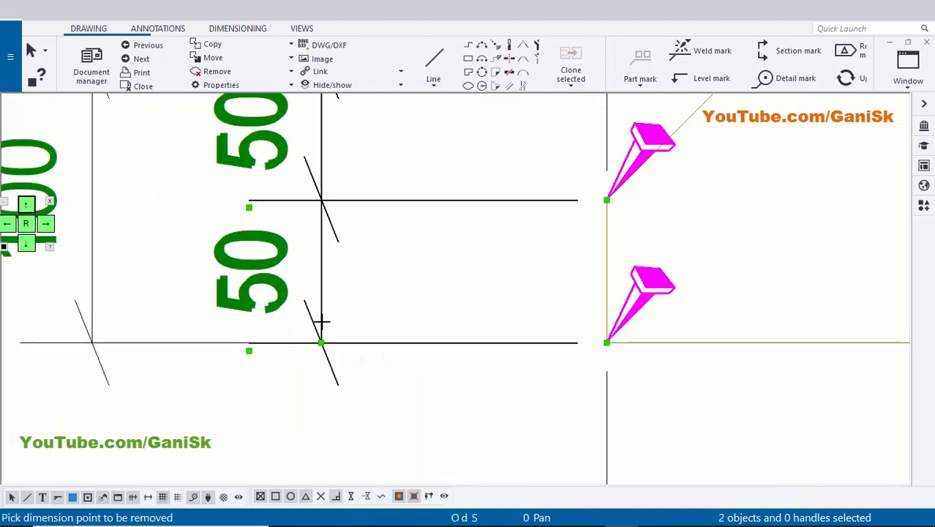
{"action": "scroll", "coordinate": [319, 316], "scroll_direction": "up", "scroll_amount": 1}
{"action": "left_click", "coordinate": [320, 313]}
{"action": "scroll", "coordinate": [344, 313], "scroll_direction": "down", "scroll_amount": 3}
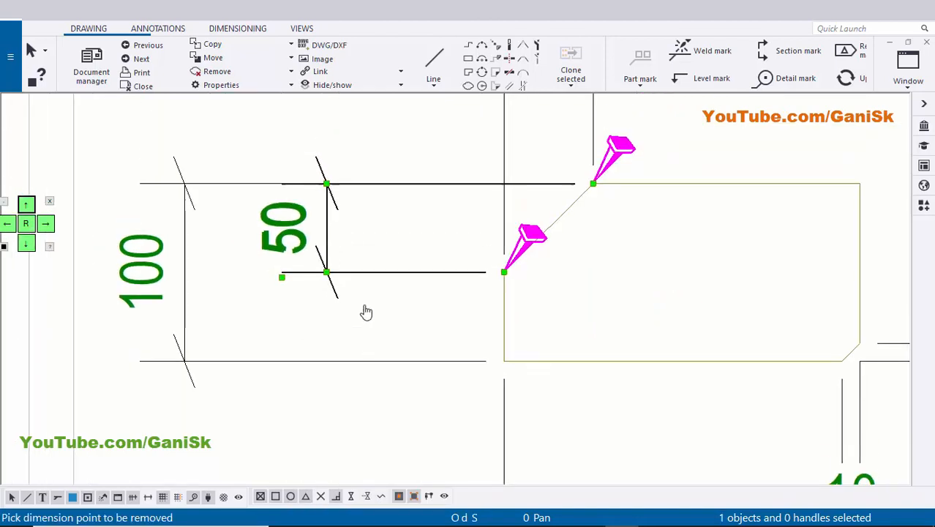
{"action": "right_click", "coordinate": [416, 222]}
{"action": "left_click", "coordinate": [446, 234]}
{"action": "scroll", "coordinate": [366, 322], "scroll_direction": "down", "scroll_amount": 3}
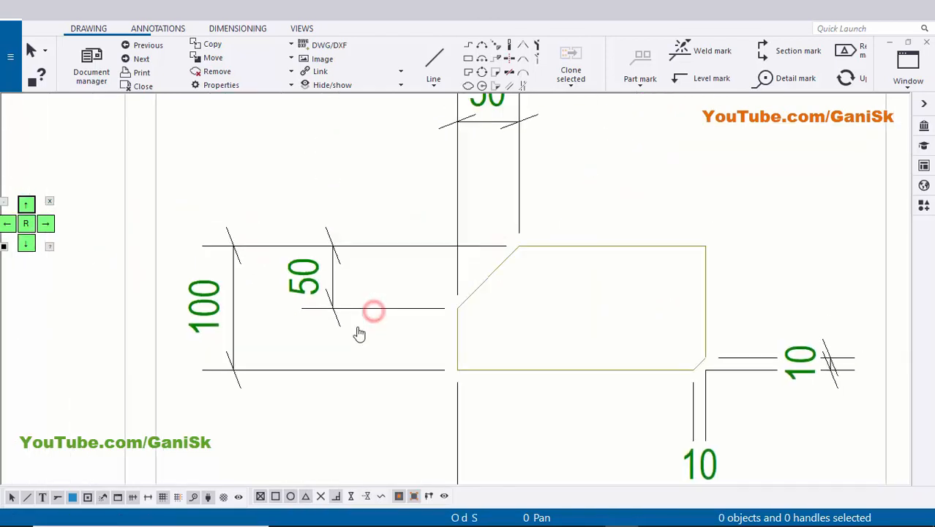
Move the vertical and horizontal 50 mm dimensions of the large corner cut closer to the stiffener outline.
{"action": "left_click_drag", "start_coordinate": [344, 307], "coordinate": [354, 306]}
{"action": "left_click", "coordinate": [353, 183]}
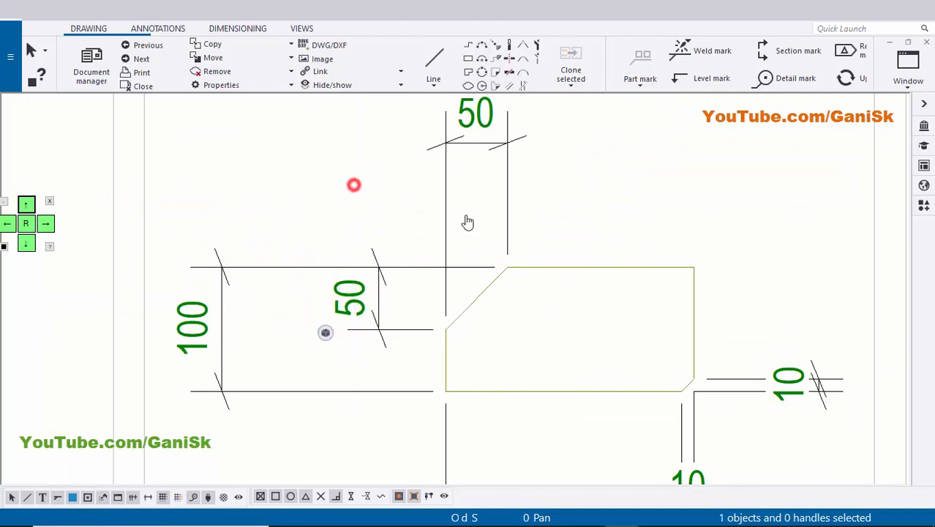
{"action": "middle_click_drag", "start_coordinate": [468, 221], "coordinate": [448, 275]}
{"action": "left_click_drag", "start_coordinate": [462, 159], "coordinate": [466, 234]}
{"action": "left_click", "coordinate": [296, 235]}
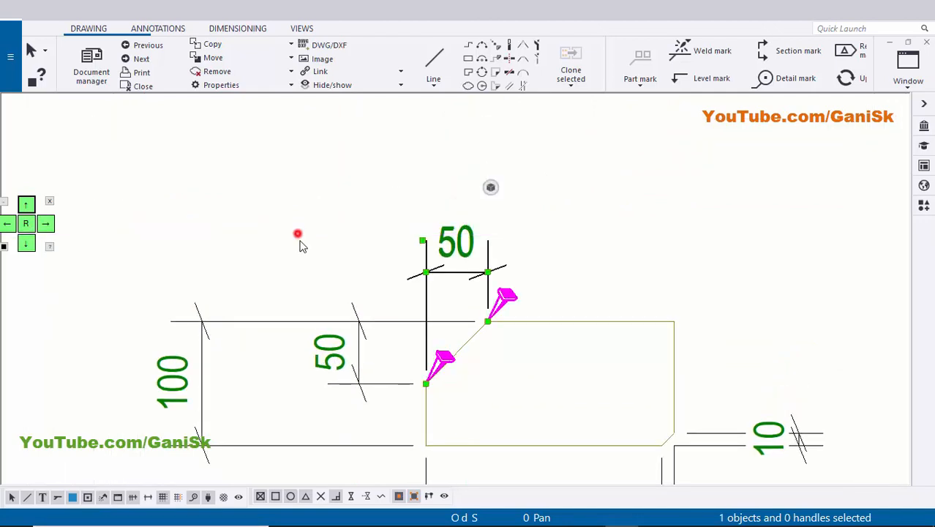
Move the stiffener's 100 mm overall height dimension inward, just beyond the vertical 50 mm dimension.
{"action": "scroll", "coordinate": [297, 240], "scroll_direction": "down", "scroll_amount": 5}
{"action": "scroll", "coordinate": [259, 331], "scroll_direction": "up", "scroll_amount": 6}
{"action": "left_click", "coordinate": [224, 306]}
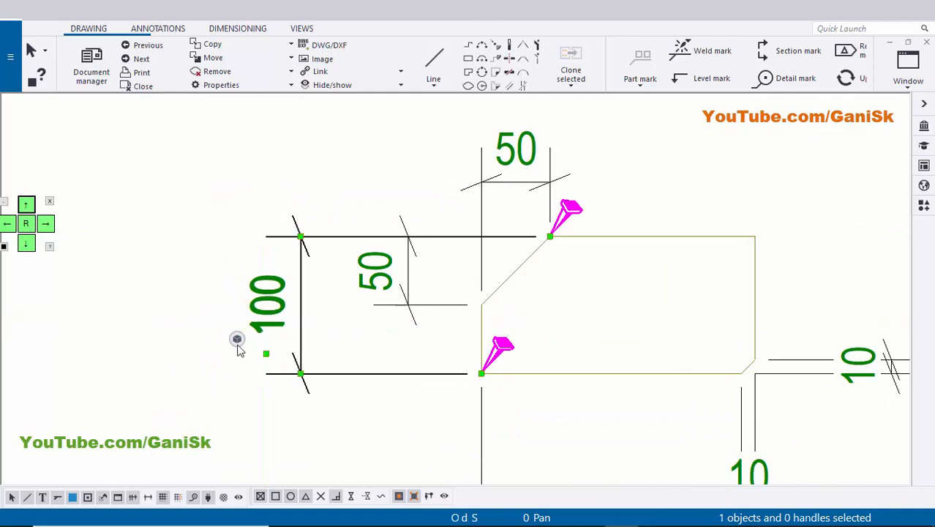
{"action": "scroll", "coordinate": [235, 346], "scroll_direction": "down", "scroll_amount": 2}
{"action": "middle_click_drag", "start_coordinate": [235, 346], "coordinate": [18, 244]}
{"action": "left_click", "coordinate": [573, 366]}
Set short dimensions to Outside for the vertical 10 mm chamfer dimension of the stiffener.
{"action": "scroll", "coordinate": [568, 362], "scroll_direction": "up", "scroll_amount": 6}
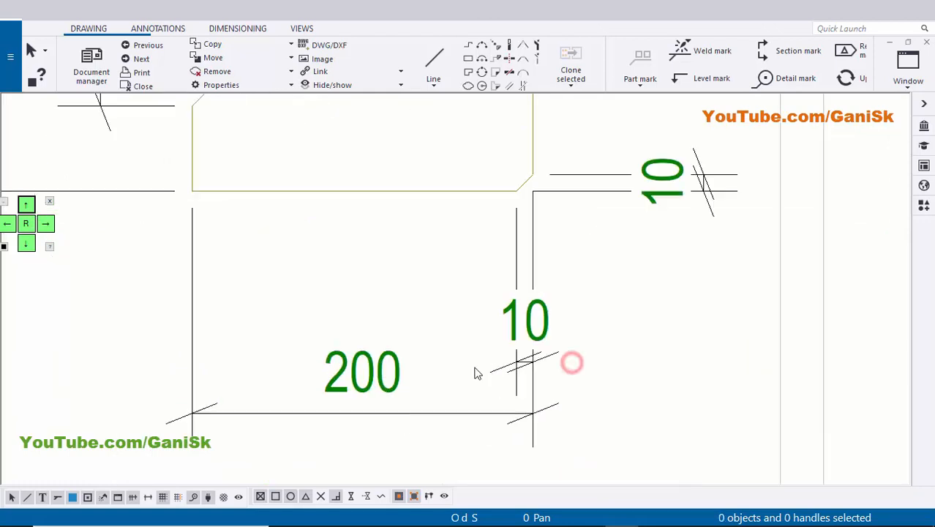
{"action": "scroll", "coordinate": [524, 294], "scroll_direction": "down", "scroll_amount": 2}
{"action": "double_click", "coordinate": [529, 293]}
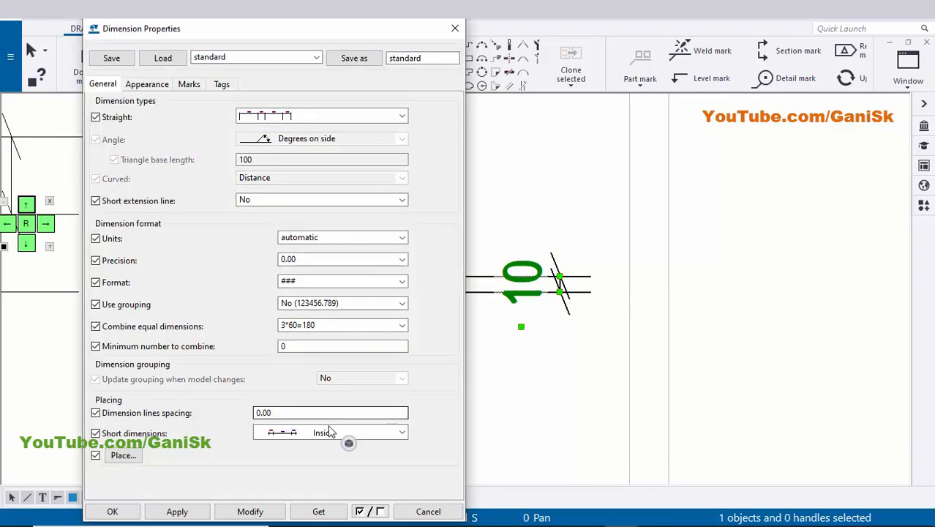
{"action": "left_click", "coordinate": [329, 432]}
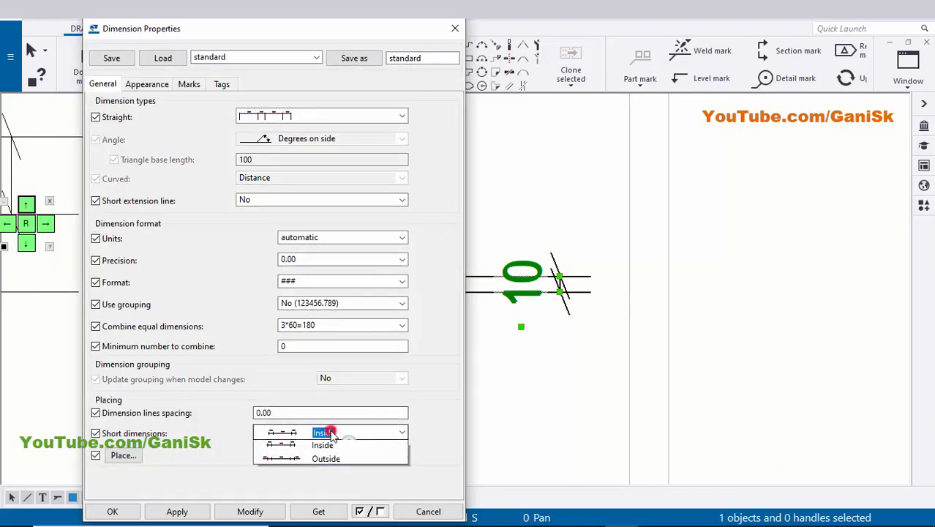
{"action": "left_click", "coordinate": [322, 461]}
{"action": "left_click", "coordinate": [255, 514]}
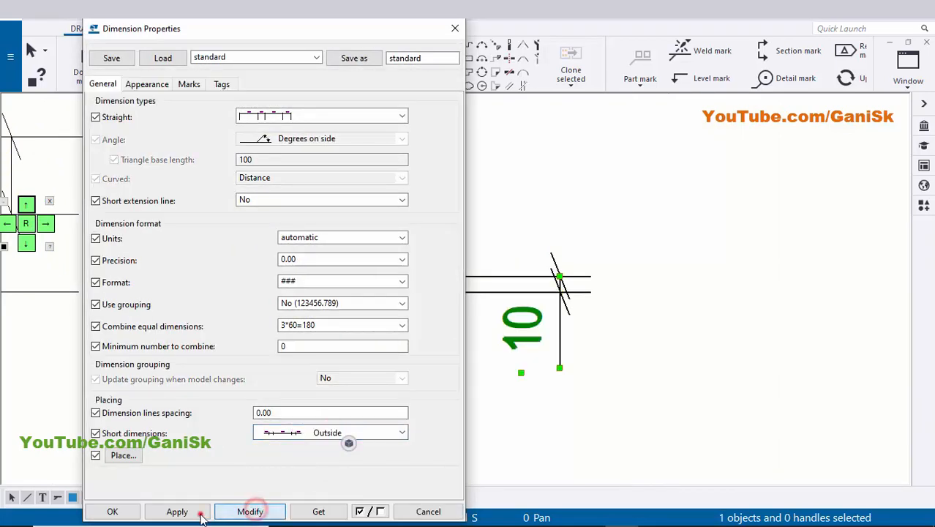
{"action": "left_click", "coordinate": [133, 514]}
{"action": "left_click", "coordinate": [635, 389]}
Flip the vertical 10 mm chamfer dimension so its text sits above the extension lines.
{"action": "scroll", "coordinate": [583, 396], "scroll_direction": "up", "scroll_amount": 2}
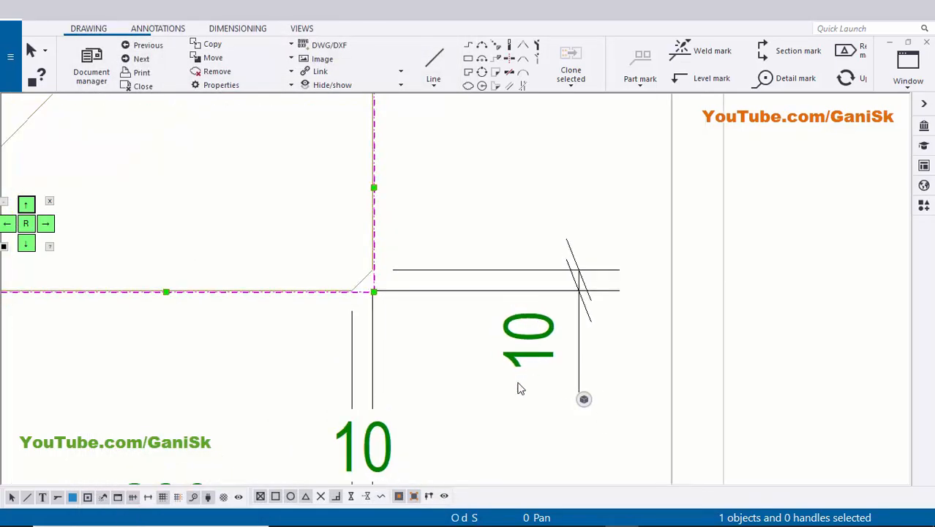
{"action": "left_click", "coordinate": [495, 395]}
{"action": "middle_click_drag", "start_coordinate": [511, 301], "coordinate": [515, 319]}
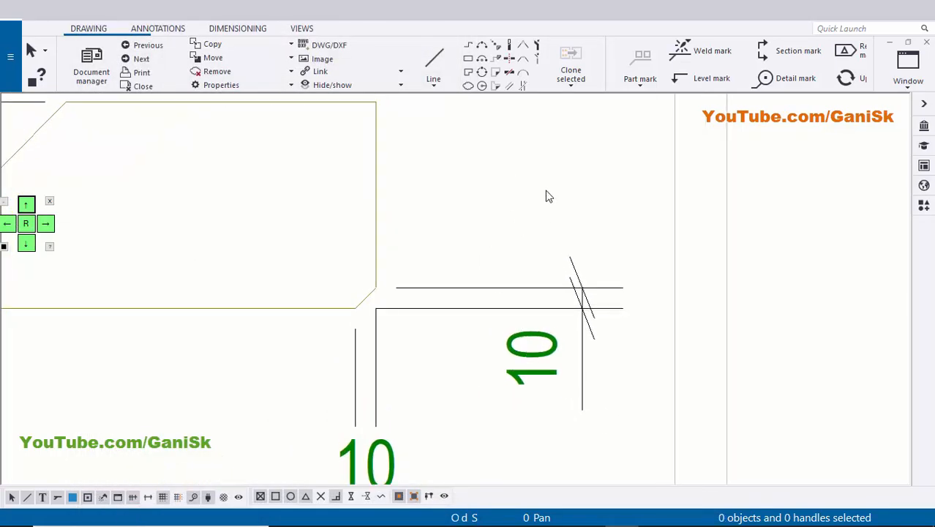
{"action": "left_click", "coordinate": [528, 358]}
{"action": "right_click", "coordinate": [530, 357]}
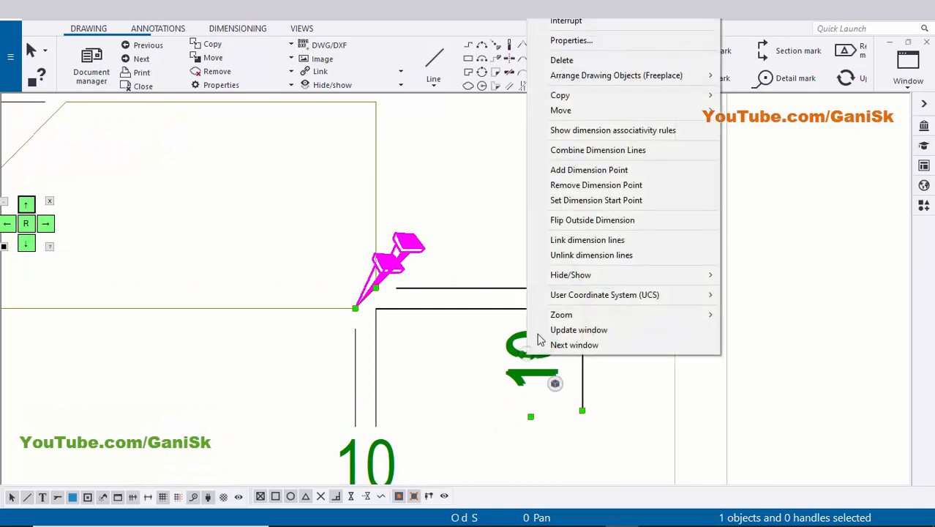
{"action": "left_click", "coordinate": [587, 227]}
{"action": "left_click", "coordinate": [613, 227]}
{"action": "scroll", "coordinate": [569, 264], "scroll_direction": "down", "scroll_amount": 1}
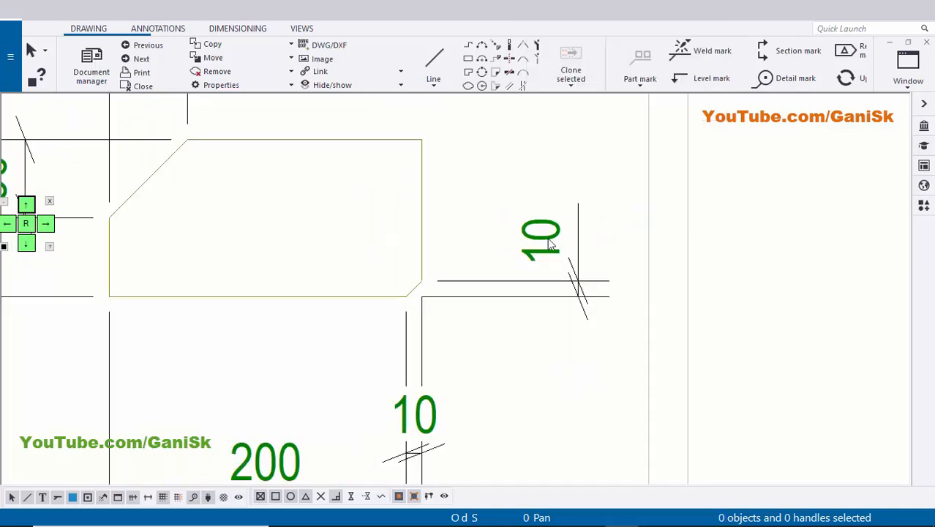
{"action": "scroll", "coordinate": [533, 331], "scroll_direction": "down", "scroll_amount": 1}
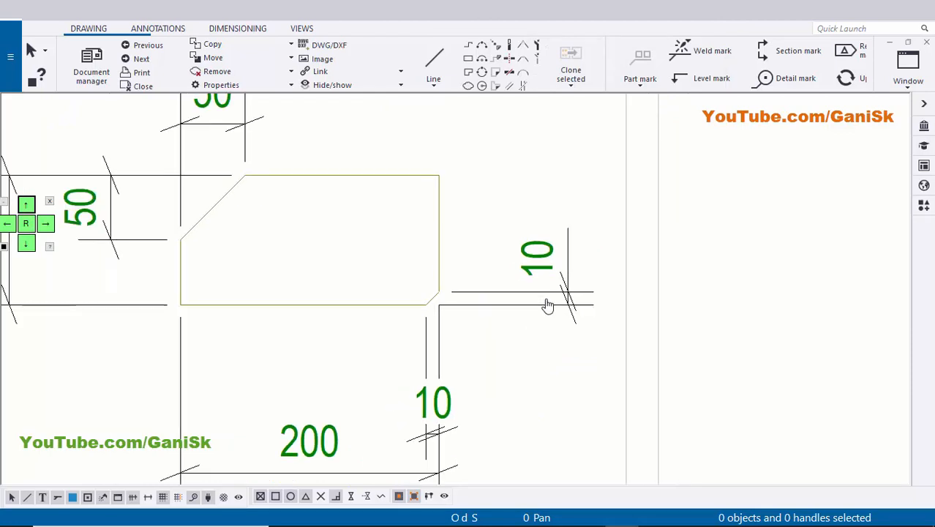
Set short dimensions to Outside for the horizontal 10 mm chamfer dimension below the stiffener.
{"action": "middle_click_drag", "start_coordinate": [548, 306], "coordinate": [595, 238]}
{"action": "left_click", "coordinate": [487, 335]}
{"action": "double_click", "coordinate": [521, 344]}
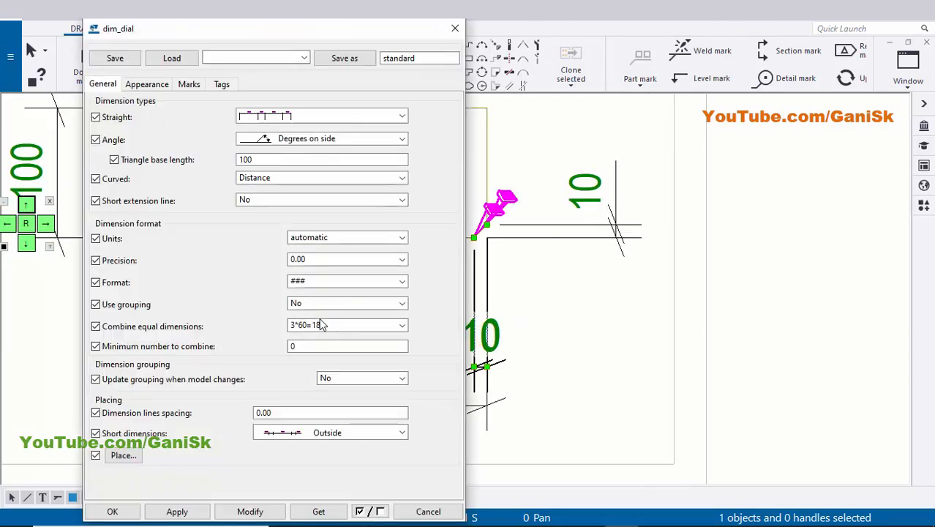
{"action": "left_click", "coordinate": [316, 436]}
{"action": "left_click", "coordinate": [310, 464]}
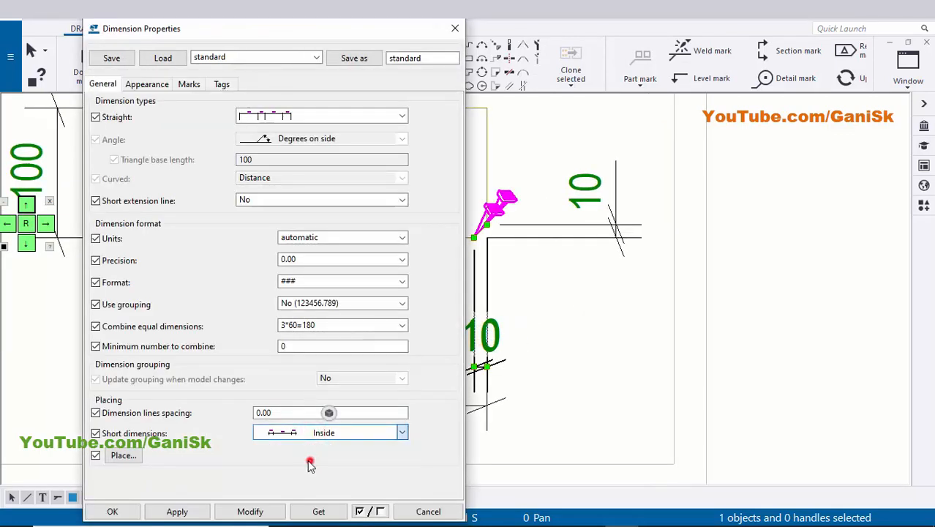
{"action": "left_click", "coordinate": [247, 508]}
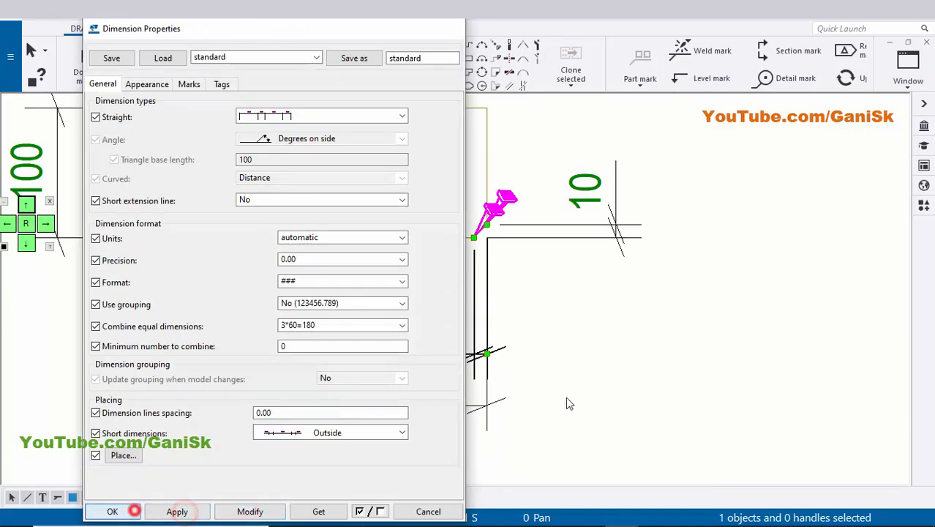
{"action": "left_click", "coordinate": [673, 350]}
Move the horizontal 10 mm dimension and the 200 mm length dimension up closer to the stiffener's lower edge.
{"action": "scroll", "coordinate": [439, 344], "scroll_direction": "up", "scroll_amount": 1}
{"action": "left_click", "coordinate": [439, 327]}
{"action": "left_click_drag", "start_coordinate": [443, 336], "coordinate": [434, 286]}
{"action": "left_click", "coordinate": [303, 402]}
{"action": "left_click_drag", "start_coordinate": [327, 402], "coordinate": [326, 355]}
{"action": "left_click", "coordinate": [647, 305]}
{"action": "scroll", "coordinate": [600, 318], "scroll_direction": "down", "scroll_amount": 8}
{"action": "mouse_move", "coordinate": [538, 325]}
{"action": "middle_mouse_down"}
{"action": "mouse_move", "coordinate": [532, 318]}
{"action": "mouse_move", "coordinate": [513, 376]}
{"action": "middle_mouse_up"}
{"action": "scroll", "coordinate": [517, 307], "scroll_direction": "up", "scroll_amount": 2}
{"action": "scroll", "coordinate": [489, 299], "scroll_direction": "down", "scroll_amount": 1}
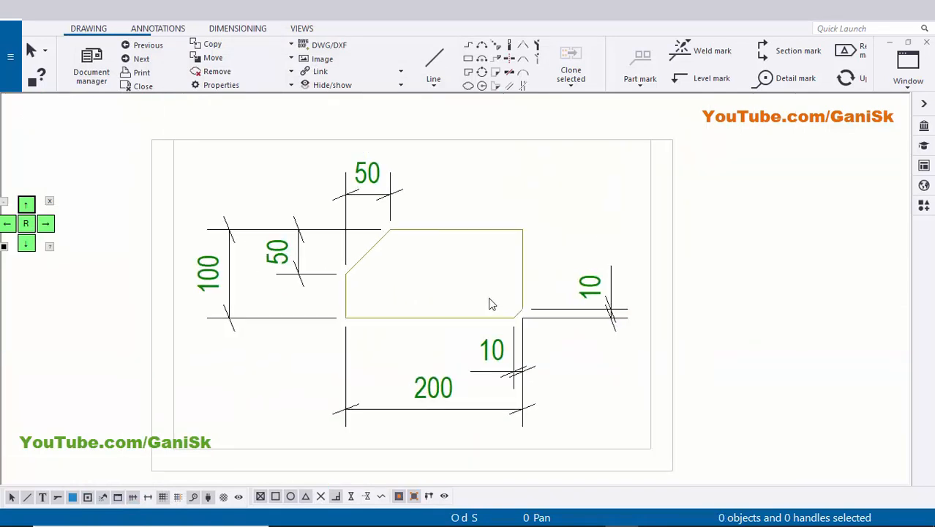
Add a part mark to the stiffener using applied mark properties and place it just above the plate's upper edge.
{"action": "scroll", "coordinate": [534, 259], "scroll_direction": "up", "scroll_amount": 1}
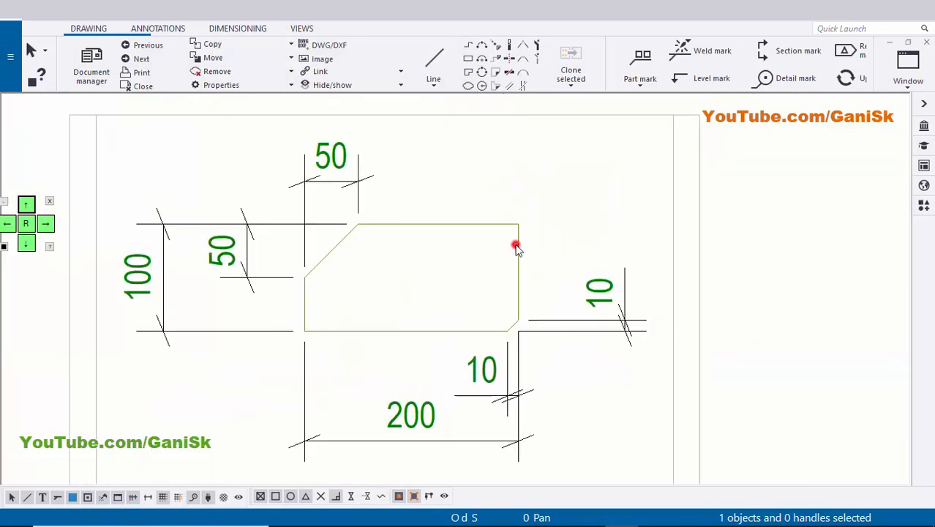
{"action": "right_click", "coordinate": [516, 247]}
{"action": "left_click", "coordinate": [531, 323]}
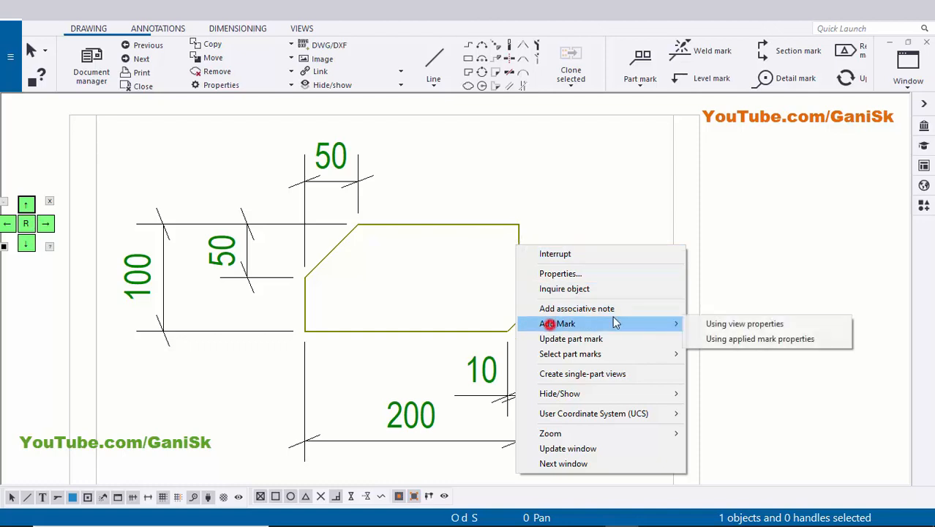
{"action": "left_click", "coordinate": [740, 333]}
{"action": "middle_click_drag", "start_coordinate": [537, 161], "coordinate": [544, 211]}
{"action": "left_click", "coordinate": [513, 155]}
{"action": "mouse_move", "coordinate": [508, 156]}
{"action": "left_mouse_down"}
{"action": "mouse_move", "coordinate": [610, 159]}
{"action": "mouse_move", "coordinate": [620, 144]}
{"action": "mouse_move", "coordinate": [559, 234]}
{"action": "mouse_move", "coordinate": [567, 239]}
{"action": "left_mouse_up"}
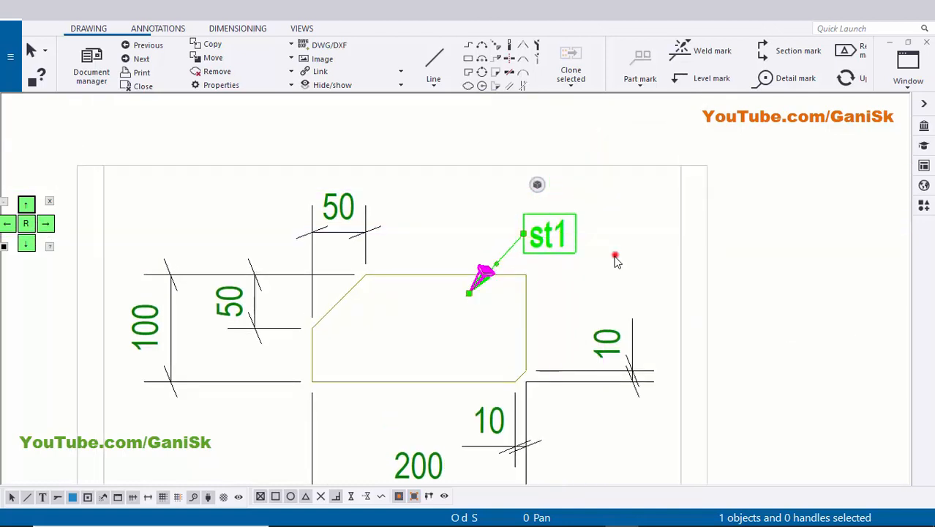
{"action": "left_click", "coordinate": [616, 259]}
Move the stiffener view up on the sheet so it sits closer beneath the base plate view.
{"action": "scroll", "coordinate": [616, 258], "scroll_direction": "down", "scroll_amount": 10}
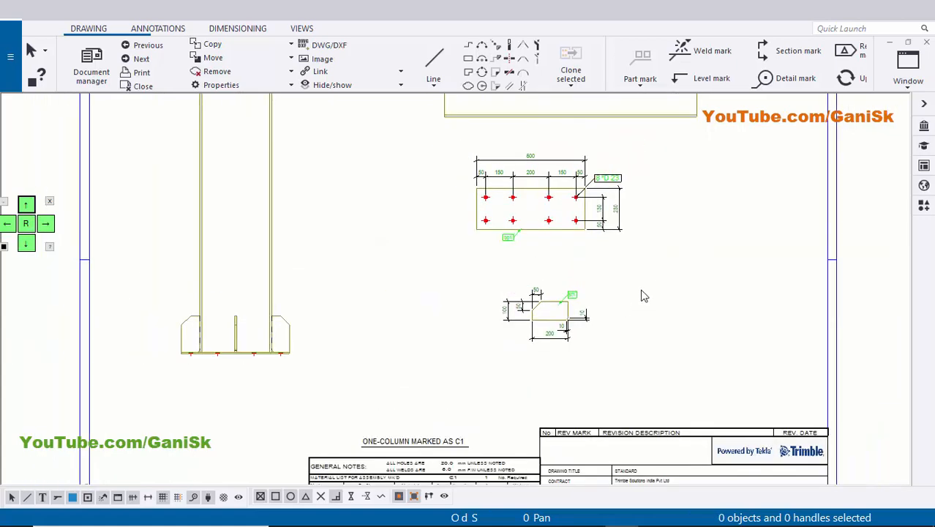
{"action": "scroll", "coordinate": [618, 315], "scroll_direction": "down", "scroll_amount": 2}
{"action": "scroll", "coordinate": [612, 294], "scroll_direction": "up", "scroll_amount": 2}
{"action": "scroll", "coordinate": [568, 369], "scroll_direction": "up", "scroll_amount": 6}
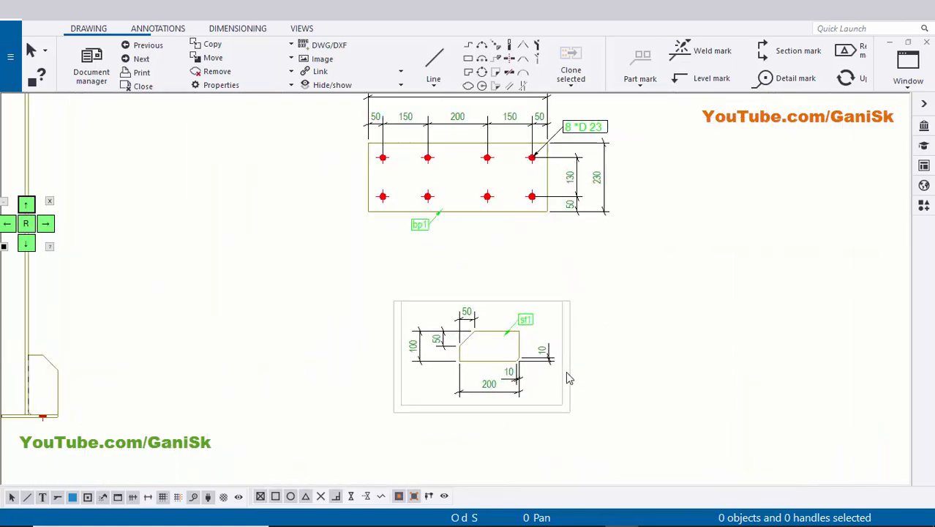
{"action": "scroll", "coordinate": [569, 378], "scroll_direction": "up", "scroll_amount": 1}
{"action": "left_click", "coordinate": [564, 388]}
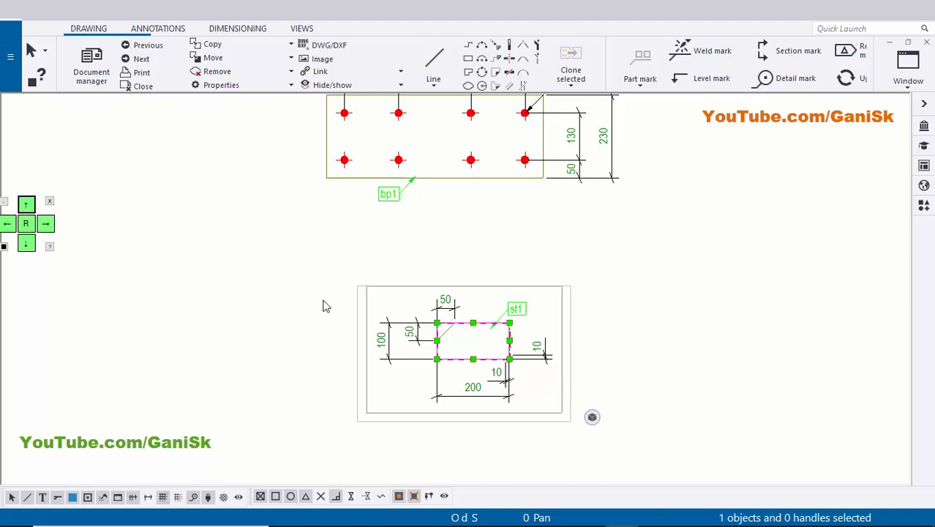
{"action": "scroll", "coordinate": [569, 408], "scroll_direction": "up", "scroll_amount": 1}
{"action": "mouse_move", "coordinate": [561, 402]}
{"action": "left_mouse_down"}
{"action": "mouse_move", "coordinate": [567, 364]}
{"action": "mouse_move", "coordinate": [553, 366]}
{"action": "left_mouse_up"}
{"action": "left_click", "coordinate": [703, 346]}
{"action": "scroll", "coordinate": [703, 346], "scroll_direction": "down", "scroll_amount": 2}
{"action": "scroll", "coordinate": [637, 274], "scroll_direction": "down", "scroll_amount": 2}
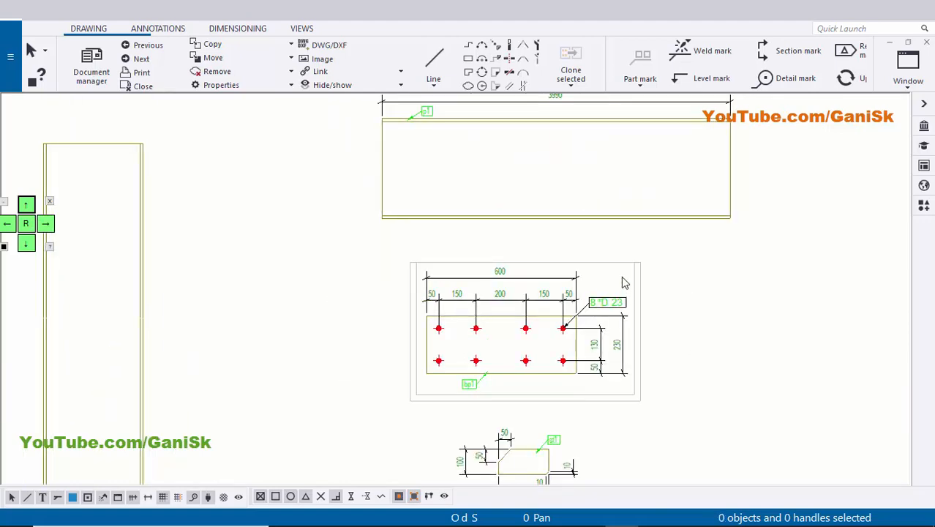
Open the stiffener view's properties to check its scale, then close them.
{"action": "scroll", "coordinate": [612, 397], "scroll_direction": "up", "scroll_amount": 4}
{"action": "scroll", "coordinate": [576, 389], "scroll_direction": "up", "scroll_amount": 1}
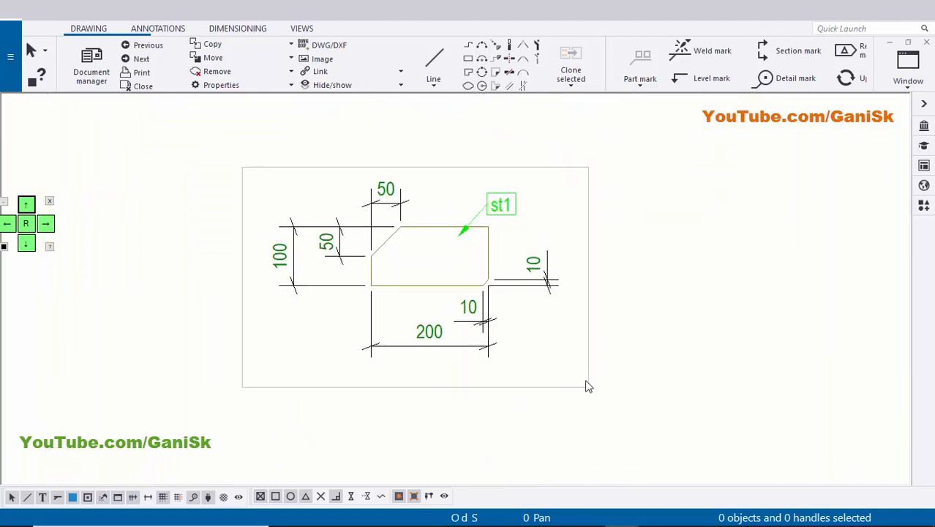
{"action": "left_click", "coordinate": [572, 371]}
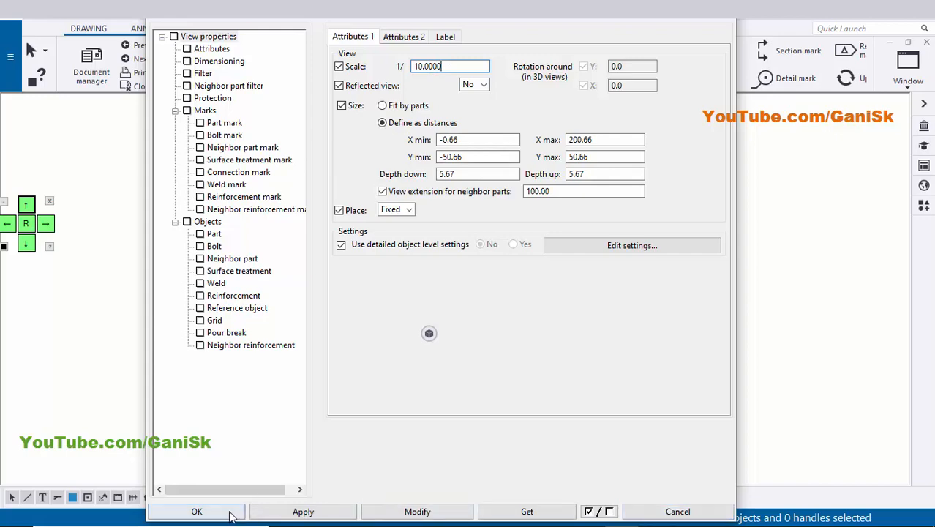
Review the p1 profile, base plate and stiffener views, ending at the column assembly view with its stiffened base.
{"action": "scroll", "coordinate": [606, 381], "scroll_direction": "up", "scroll_amount": 8}
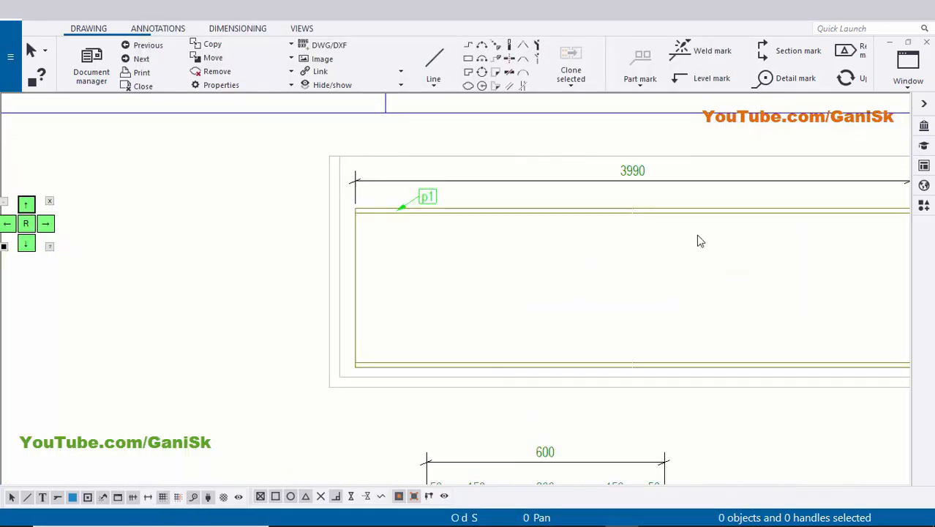
{"action": "scroll", "coordinate": [699, 235], "scroll_direction": "down", "scroll_amount": 1}
{"action": "middle_click_drag", "start_coordinate": [523, 241], "coordinate": [426, 223]}
{"action": "scroll", "coordinate": [554, 220], "scroll_direction": "down", "scroll_amount": 2}
{"action": "middle_click_drag", "start_coordinate": [567, 353], "coordinate": [561, 250]}
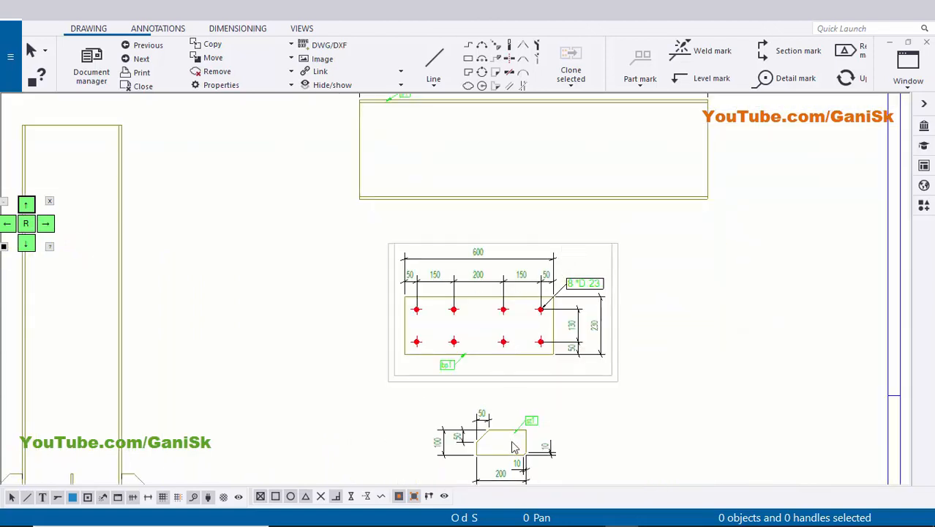
{"action": "middle_click_drag", "start_coordinate": [525, 474], "coordinate": [526, 311]}
{"action": "scroll", "coordinate": [441, 343], "scroll_direction": "down", "scroll_amount": 1}
{"action": "mouse_move", "coordinate": [245, 282]}
{"action": "middle_mouse_down"}
{"action": "mouse_move", "coordinate": [473, 341]}
{"action": "mouse_move", "coordinate": [535, 370]}
{"action": "middle_mouse_up"}
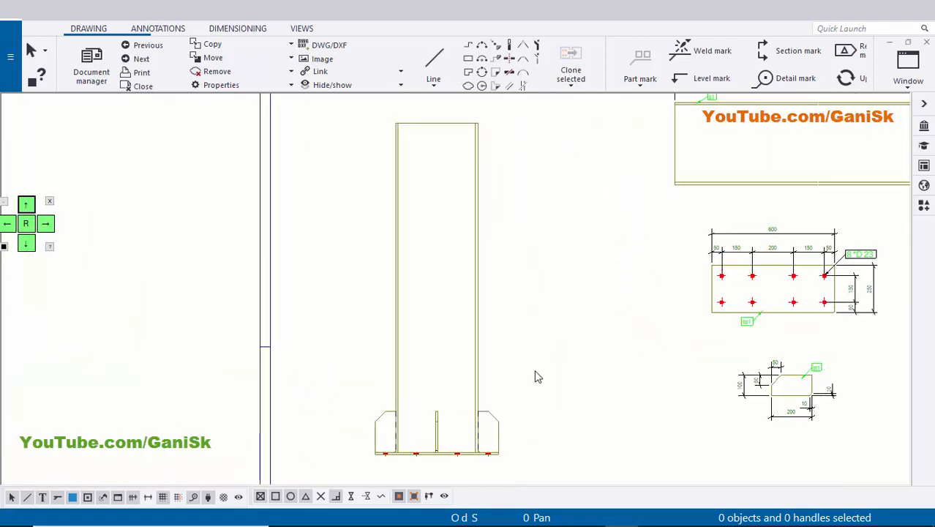
Move the column assembly view slightly to the right on the sheet, away from the drawing border.
{"action": "left_click", "coordinate": [506, 346]}
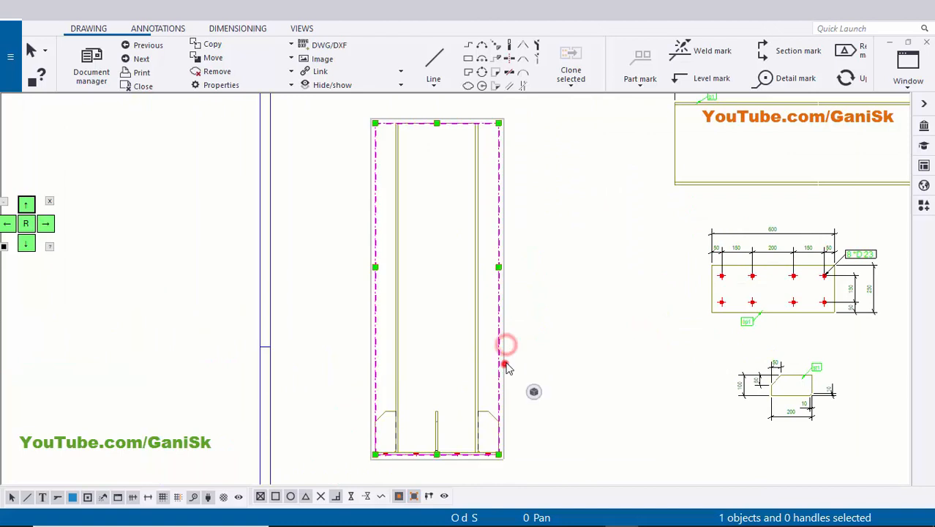
{"action": "left_click_drag", "start_coordinate": [506, 347], "coordinate": [541, 347]}
{"action": "left_click", "coordinate": [593, 346]}
{"action": "scroll", "coordinate": [483, 358], "scroll_direction": "up", "scroll_amount": 4}
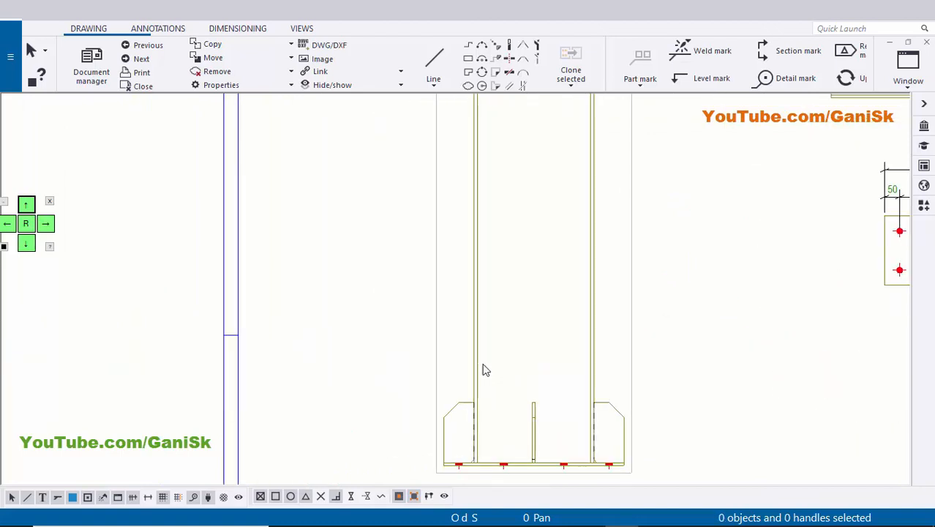
{"action": "middle_click_drag", "start_coordinate": [530, 384], "coordinate": [471, 327]}
{"action": "scroll", "coordinate": [455, 326], "scroll_direction": "up", "scroll_amount": 3}
{"action": "scroll", "coordinate": [454, 328], "scroll_direction": "down", "scroll_amount": 5}
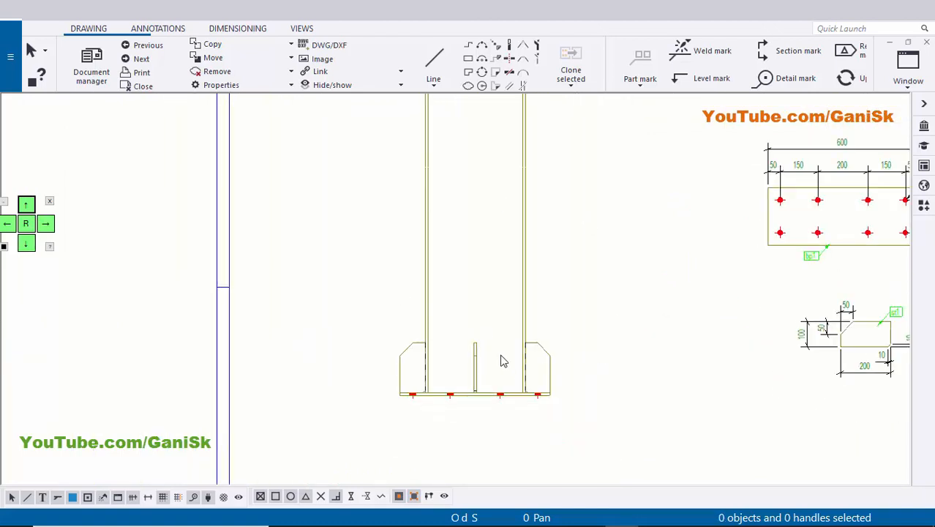
{"action": "scroll", "coordinate": [503, 360], "scroll_direction": "down", "scroll_amount": 2}
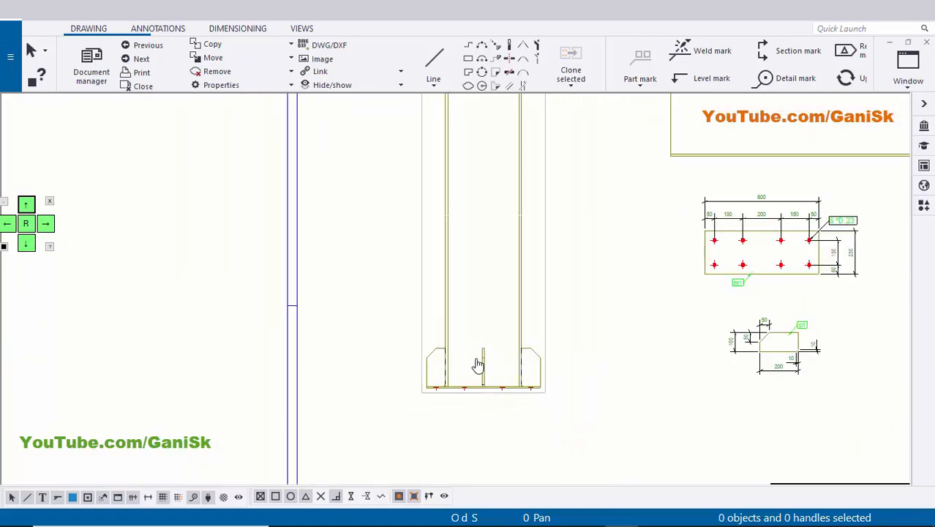
Restrict selection to parts, select all parts of the column assembly view and add part marks using applied mark properties.
{"action": "left_click", "coordinate": [73, 498]}
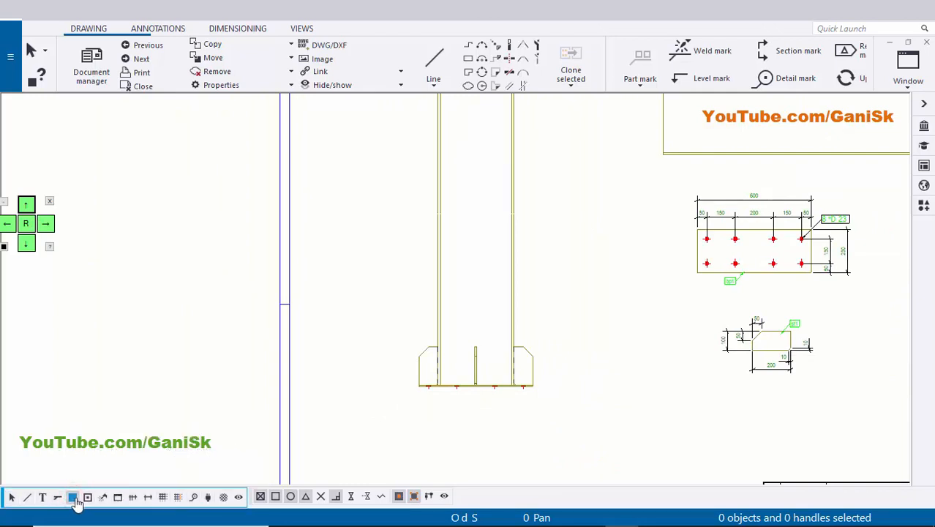
{"action": "scroll", "coordinate": [315, 378], "scroll_direction": "down", "scroll_amount": 3}
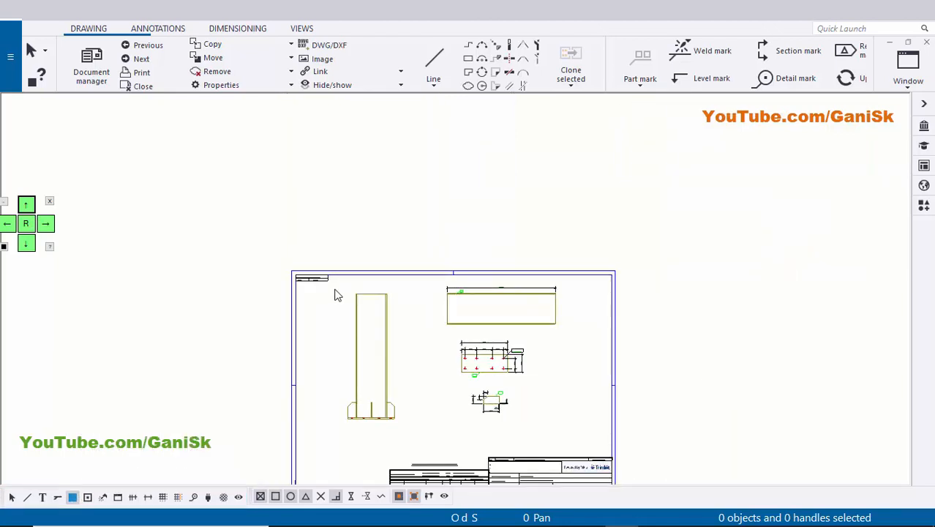
{"action": "scroll", "coordinate": [409, 437], "scroll_direction": "up", "scroll_amount": 1}
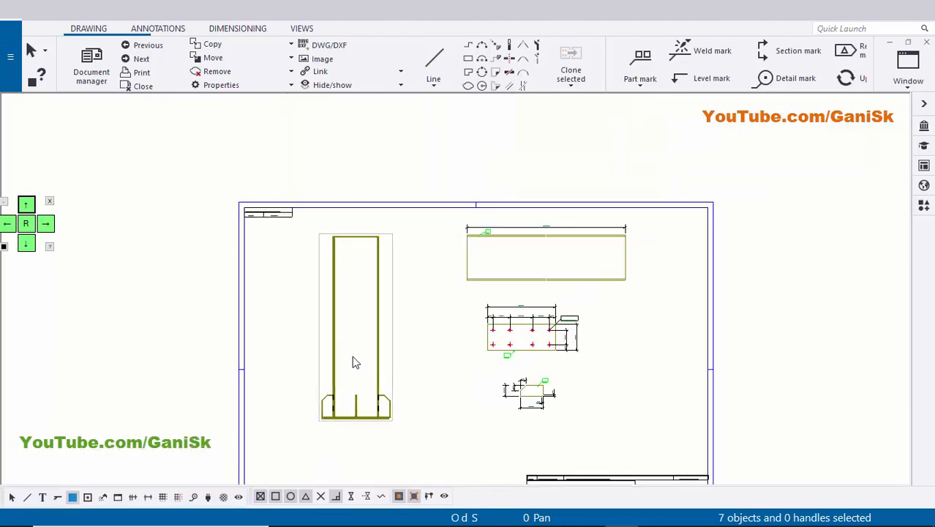
{"action": "right_click", "coordinate": [371, 358]}
{"action": "left_click", "coordinate": [412, 188]}
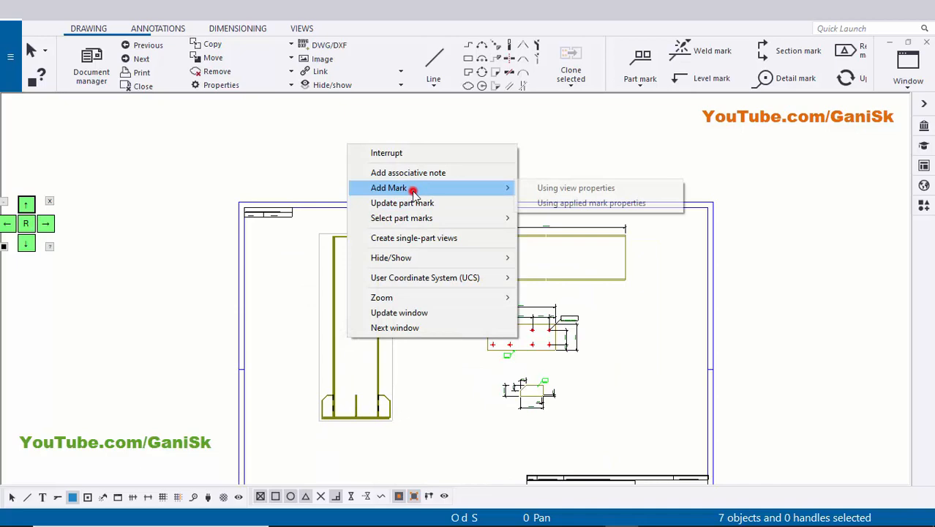
{"action": "left_click", "coordinate": [571, 204]}
{"action": "scroll", "coordinate": [371, 437], "scroll_direction": "up", "scroll_amount": 4}
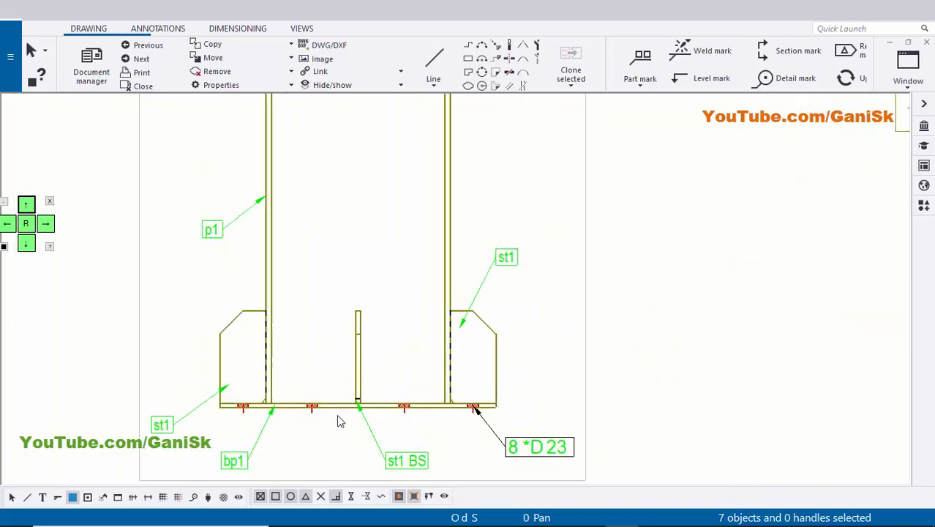
{"action": "scroll", "coordinate": [340, 418], "scroll_direction": "down", "scroll_amount": 1}
{"action": "scroll", "coordinate": [271, 348], "scroll_direction": "up", "scroll_amount": 2}
{"action": "scroll", "coordinate": [272, 348], "scroll_direction": "up", "scroll_amount": 2}
{"action": "scroll", "coordinate": [282, 348], "scroll_direction": "down", "scroll_amount": 1}
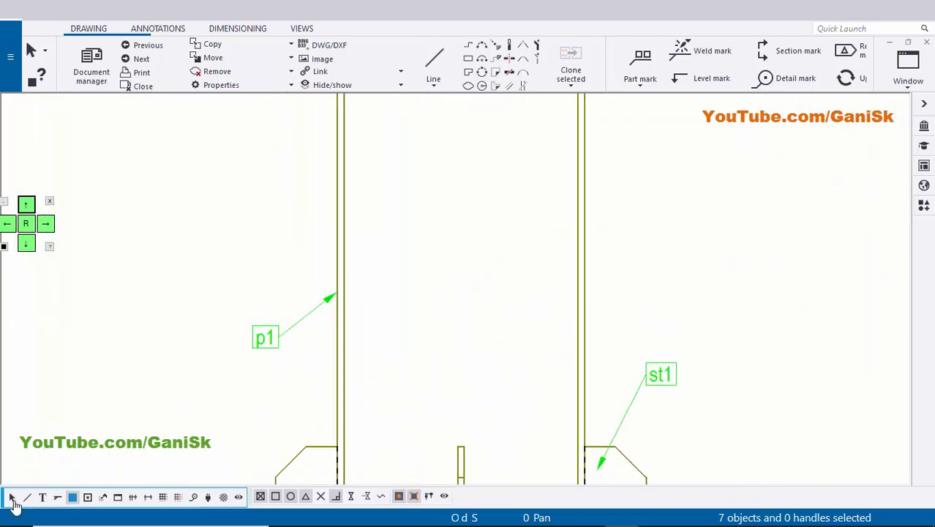
Re-enable selection of all drawing objects and move the p1 mark up the column, closer to its left flange.
{"action": "scroll", "coordinate": [278, 376], "scroll_direction": "down", "scroll_amount": 3}
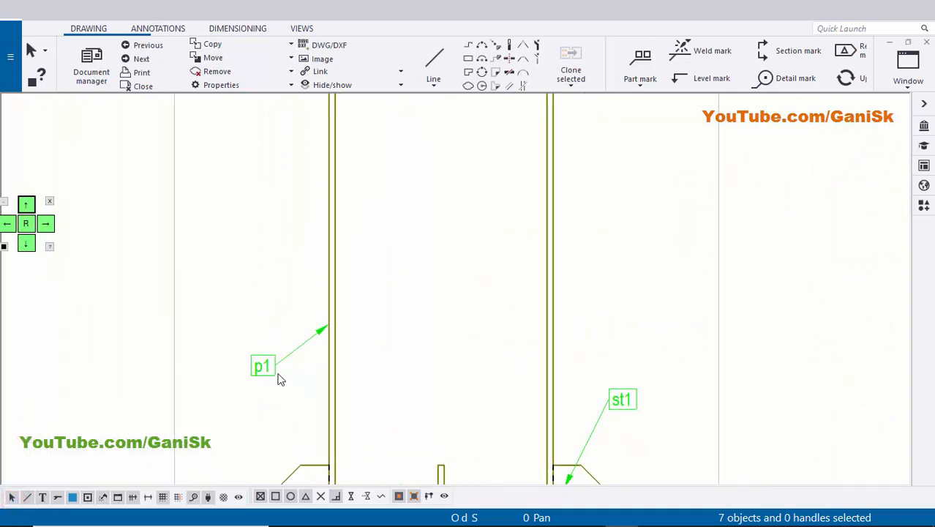
{"action": "left_click", "coordinate": [268, 370]}
{"action": "scroll", "coordinate": [268, 370], "scroll_direction": "up", "scroll_amount": 2}
{"action": "left_click_drag", "start_coordinate": [267, 370], "coordinate": [328, 199]}
{"action": "scroll", "coordinate": [273, 244], "scroll_direction": "up", "scroll_amount": 2}
{"action": "left_click", "coordinate": [379, 363]}
{"action": "scroll", "coordinate": [399, 377], "scroll_direction": "down", "scroll_amount": 2}
{"action": "middle_click_drag", "start_coordinate": [432, 403], "coordinate": [367, 192]}
{"action": "scroll", "coordinate": [490, 281], "scroll_direction": "down", "scroll_amount": 2}
{"action": "mouse_move", "coordinate": [484, 284]}
{"action": "middle_mouse_down"}
{"action": "mouse_move", "coordinate": [432, 269]}
{"action": "mouse_move", "coordinate": [371, 164]}
{"action": "middle_mouse_up"}
{"action": "scroll", "coordinate": [244, 325], "scroll_direction": "up", "scroll_amount": 2}
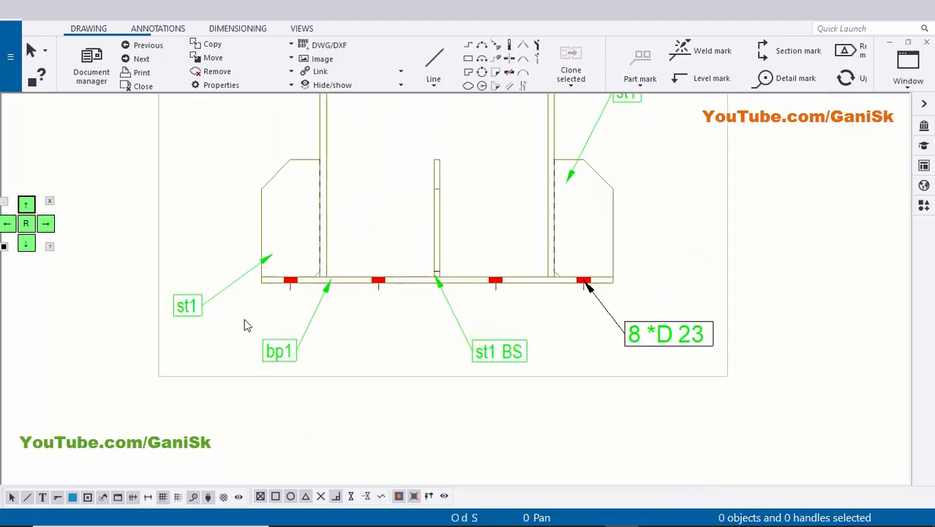
Move the left stiffener's st1 mark and the base plate's bp1 mark closer to their parts.
{"action": "middle_click_drag", "start_coordinate": [165, 305], "coordinate": [285, 334]}
{"action": "scroll", "coordinate": [287, 336], "scroll_direction": "up", "scroll_amount": 1}
{"action": "left_click_drag", "start_coordinate": [335, 303], "coordinate": [348, 291]}
{"action": "left_click", "coordinate": [361, 349]}
{"action": "scroll", "coordinate": [436, 407], "scroll_direction": "up", "scroll_amount": 2}
{"action": "left_click", "coordinate": [441, 397]}
{"action": "left_click_drag", "start_coordinate": [427, 403], "coordinate": [442, 335]}
{"action": "mouse_move", "coordinate": [453, 334]}
{"action": "left_mouse_down"}
{"action": "mouse_move", "coordinate": [466, 347]}
{"action": "mouse_move", "coordinate": [472, 340]}
{"action": "left_mouse_up"}
{"action": "left_click", "coordinate": [488, 391]}
{"action": "scroll", "coordinate": [546, 382], "scroll_direction": "down", "scroll_amount": 3}
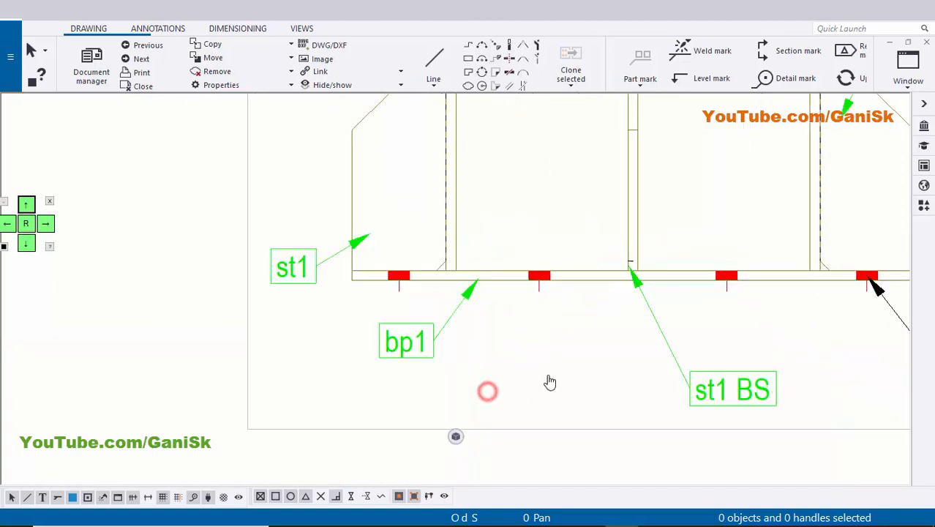
Move the st1 BS mark from below the base plate to the upper right of the middle stiffener.
{"action": "scroll", "coordinate": [764, 392], "scroll_direction": "down", "scroll_amount": 1}
{"action": "left_click", "coordinate": [651, 378]}
{"action": "scroll", "coordinate": [653, 417], "scroll_direction": "up", "scroll_amount": 2}
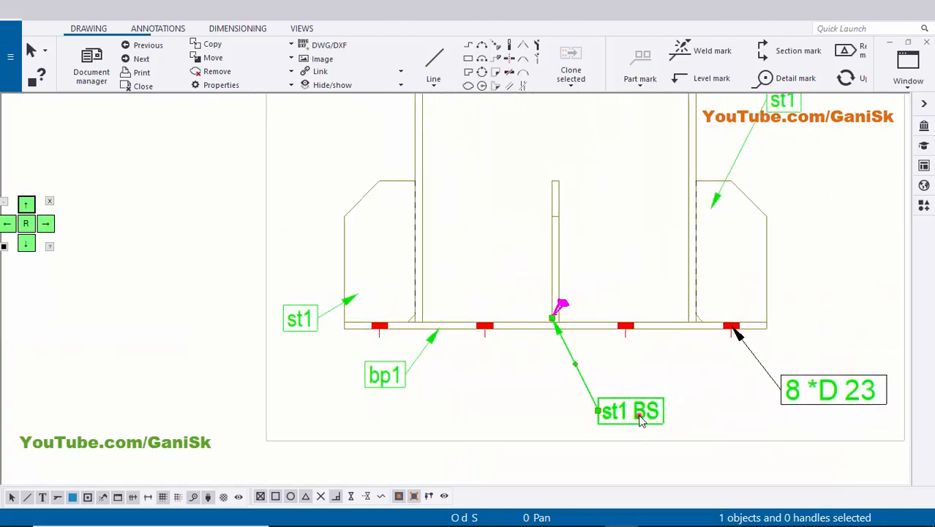
{"action": "mouse_move", "coordinate": [641, 419]}
{"action": "left_mouse_down"}
{"action": "mouse_move", "coordinate": [616, 380]}
{"action": "mouse_move", "coordinate": [633, 297]}
{"action": "left_mouse_up"}
{"action": "left_click_drag", "start_coordinate": [632, 294], "coordinate": [635, 208]}
{"action": "left_click", "coordinate": [634, 259]}
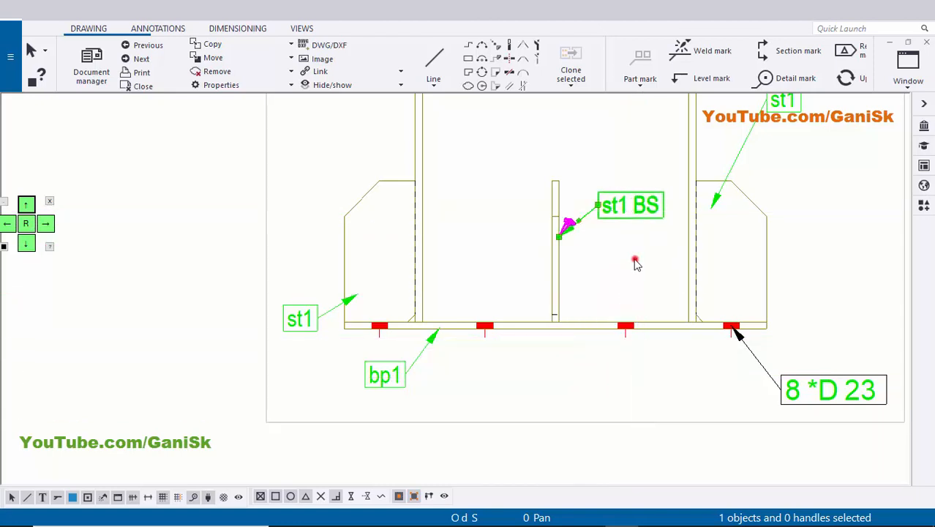
Move the right stiffener's st1 mark down to its outer side, near the base plate's level.
{"action": "middle_click_drag", "start_coordinate": [760, 197], "coordinate": [606, 300]}
{"action": "left_click_drag", "start_coordinate": [647, 210], "coordinate": [657, 369]}
{"action": "left_click", "coordinate": [676, 325]}
{"action": "middle_click_drag", "start_coordinate": [632, 449], "coordinate": [618, 352]}
{"action": "scroll", "coordinate": [646, 295], "scroll_direction": "up", "scroll_amount": 1}
{"action": "left_click", "coordinate": [632, 273]}
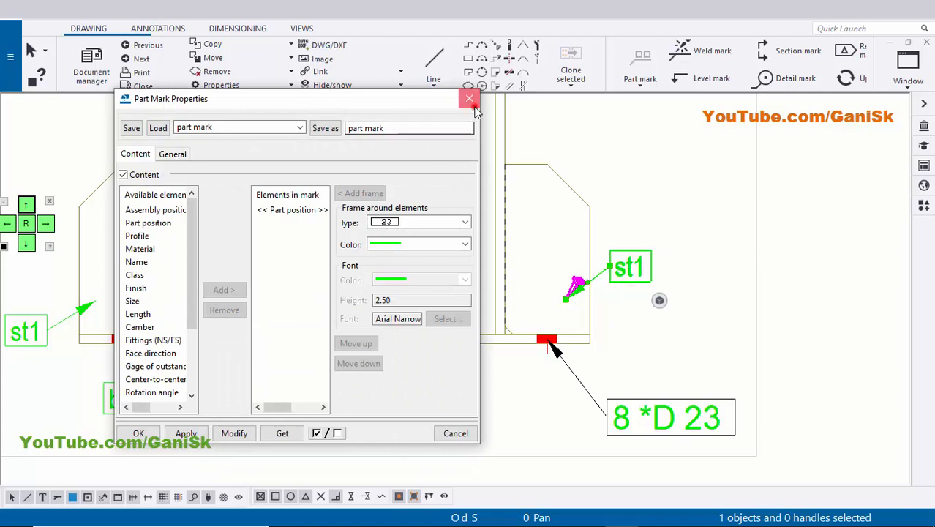
{"action": "left_click", "coordinate": [471, 100]}
{"action": "left_click_drag", "start_coordinate": [638, 338], "coordinate": [636, 334]}
{"action": "left_click", "coordinate": [629, 253]}
Delete the 8 *D 23 hole mark below the base plate in the column view.
{"action": "middle_click_drag", "start_coordinate": [600, 423], "coordinate": [638, 359]}
{"action": "left_click", "coordinate": [689, 365]}
{"action": "scroll", "coordinate": [691, 371], "scroll_direction": "down", "scroll_amount": 2}
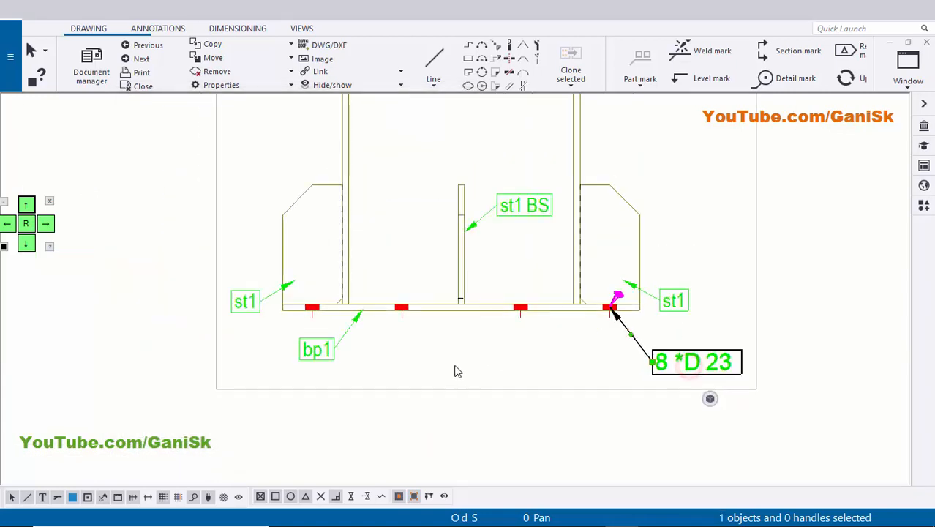
{"action": "scroll", "coordinate": [708, 358], "scroll_direction": "up", "scroll_amount": 1}
{"action": "key", "text": "Delete"}
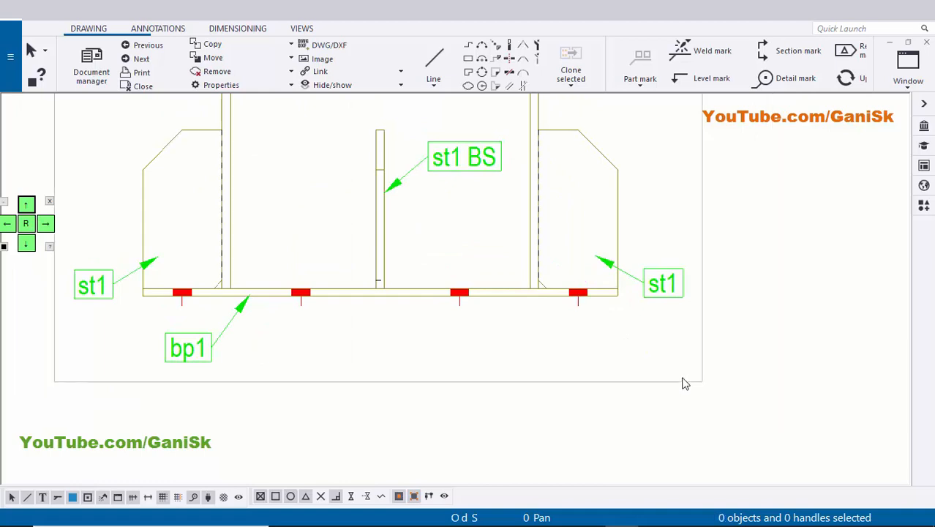
Examine the st1, st1 BS and bp1 marks around the column base for position and readability.
{"action": "scroll", "coordinate": [612, 374], "scroll_direction": "down", "scroll_amount": 2}
{"action": "middle_click_drag", "start_coordinate": [330, 365], "coordinate": [400, 362]}
{"action": "scroll", "coordinate": [461, 366], "scroll_direction": "down", "scroll_amount": 1}
{"action": "middle_click_drag", "start_coordinate": [472, 374], "coordinate": [440, 405]}
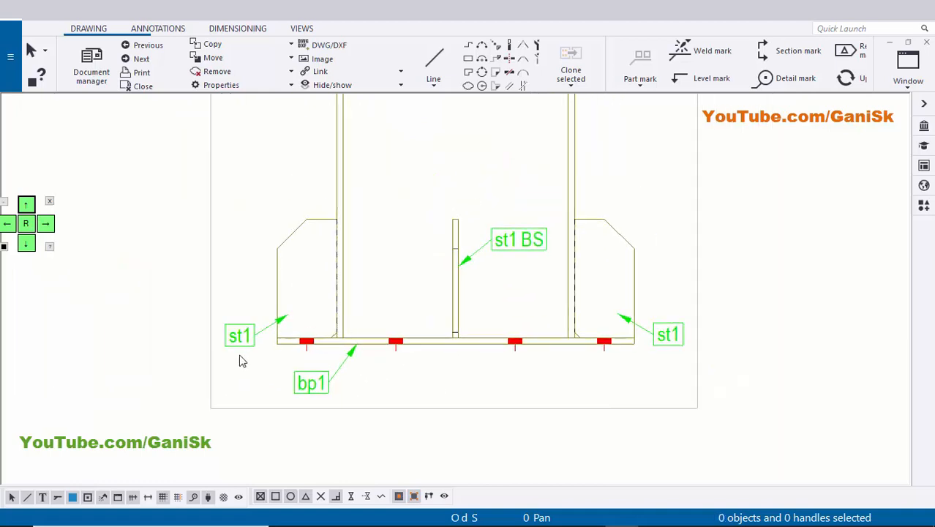
{"action": "scroll", "coordinate": [252, 355], "scroll_direction": "up", "scroll_amount": 4}
{"action": "scroll", "coordinate": [297, 349], "scroll_direction": "down", "scroll_amount": 3}
{"action": "scroll", "coordinate": [268, 336], "scroll_direction": "up", "scroll_amount": 5}
{"action": "scroll", "coordinate": [278, 345], "scroll_direction": "down", "scroll_amount": 4}
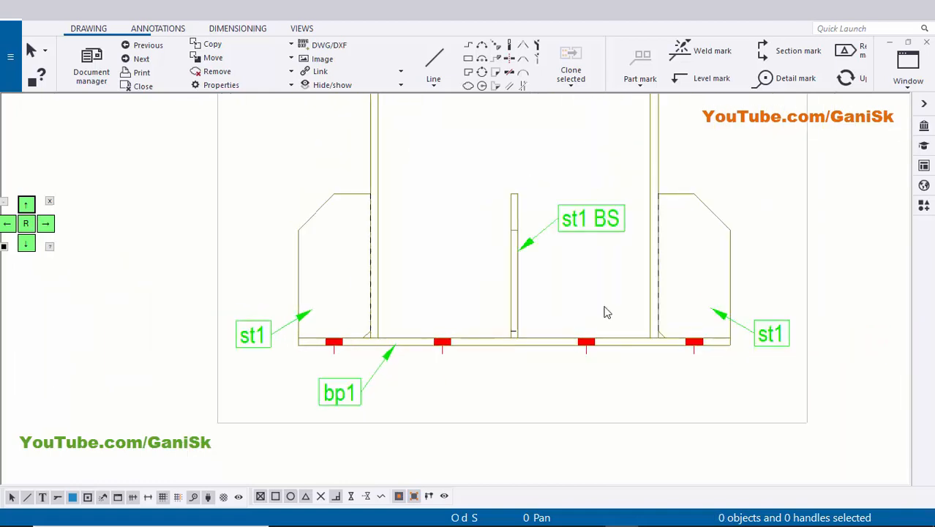
{"action": "middle_click_drag", "start_coordinate": [814, 308], "coordinate": [671, 313]}
{"action": "scroll", "coordinate": [671, 313], "scroll_direction": "up", "scroll_amount": 3}
{"action": "scroll", "coordinate": [503, 281], "scroll_direction": "down", "scroll_amount": 1}
{"action": "middle_click_drag", "start_coordinate": [289, 232], "coordinate": [368, 288]}
{"action": "scroll", "coordinate": [370, 287], "scroll_direction": "up", "scroll_amount": 4}
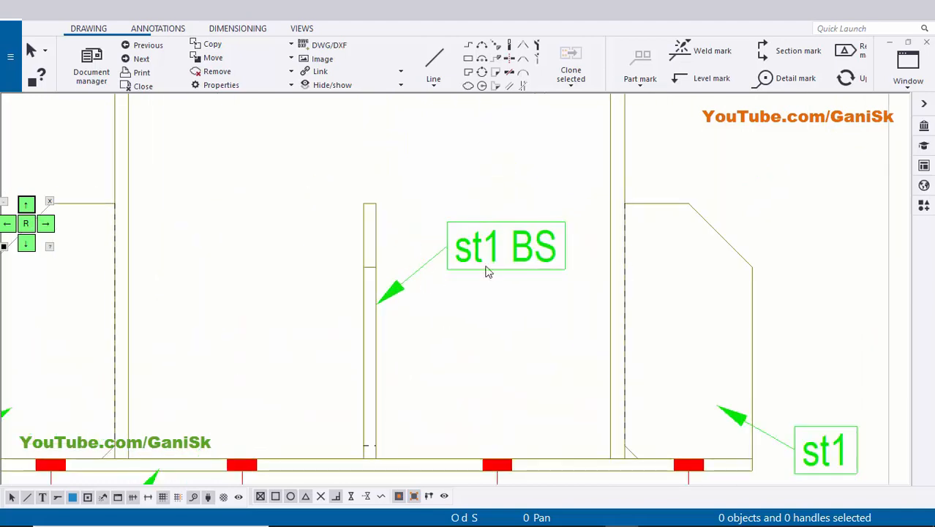
{"action": "scroll", "coordinate": [488, 272], "scroll_direction": "down", "scroll_amount": 1}
{"action": "scroll", "coordinate": [409, 332], "scroll_direction": "down", "scroll_amount": 2}
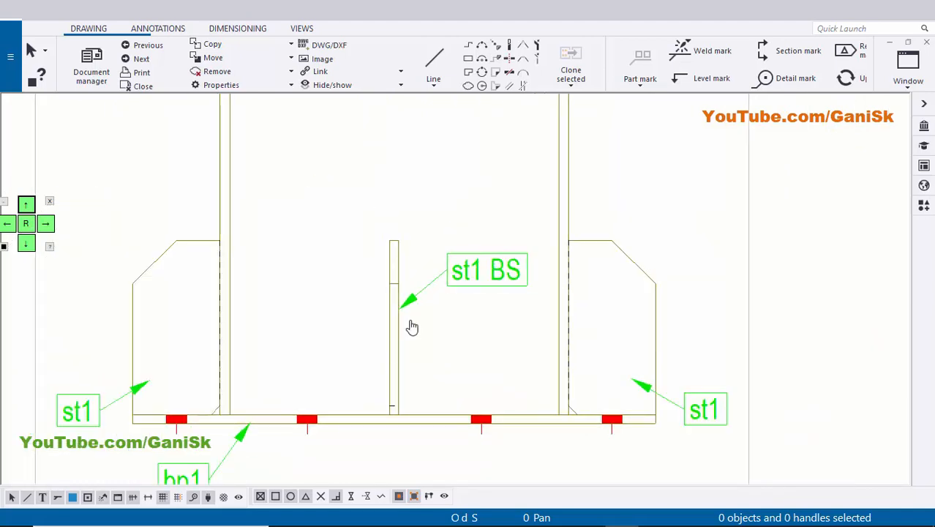
{"action": "scroll", "coordinate": [271, 397], "scroll_direction": "up", "scroll_amount": 1}
{"action": "scroll", "coordinate": [336, 339], "scroll_direction": "down", "scroll_amount": 2}
{"action": "scroll", "coordinate": [348, 338], "scroll_direction": "down", "scroll_amount": 8}
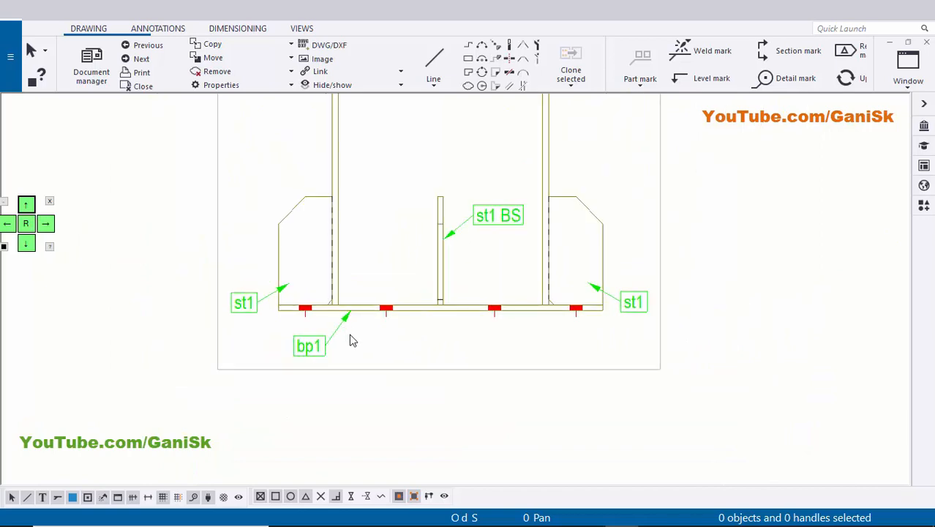
Examine the base plate's edge and bolt hole locations in the column assembly view.
{"action": "middle_click_drag", "start_coordinate": [389, 367], "coordinate": [355, 399]}
{"action": "left_click", "coordinate": [644, 334]}
{"action": "middle_click_drag", "start_coordinate": [476, 349], "coordinate": [472, 380]}
{"action": "scroll", "coordinate": [399, 382], "scroll_direction": "up", "scroll_amount": 1}
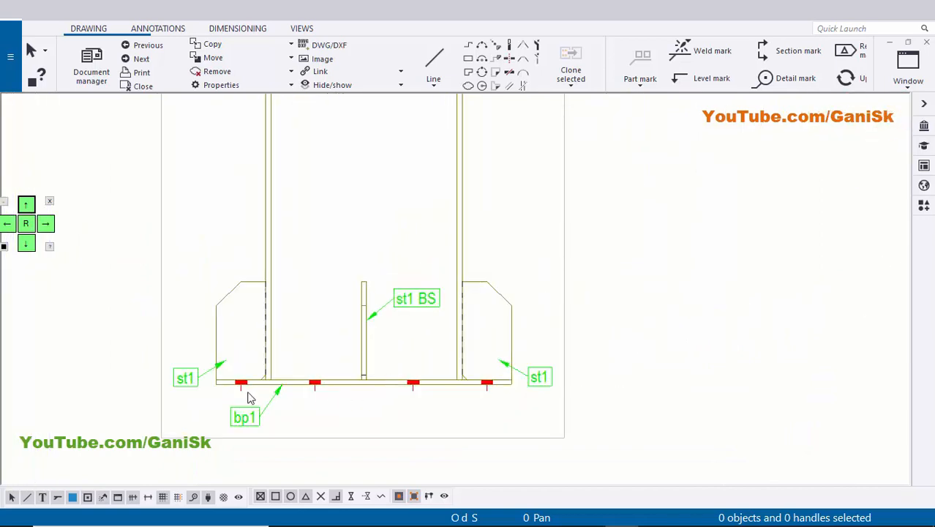
{"action": "scroll", "coordinate": [365, 399], "scroll_direction": "up", "scroll_amount": 1}
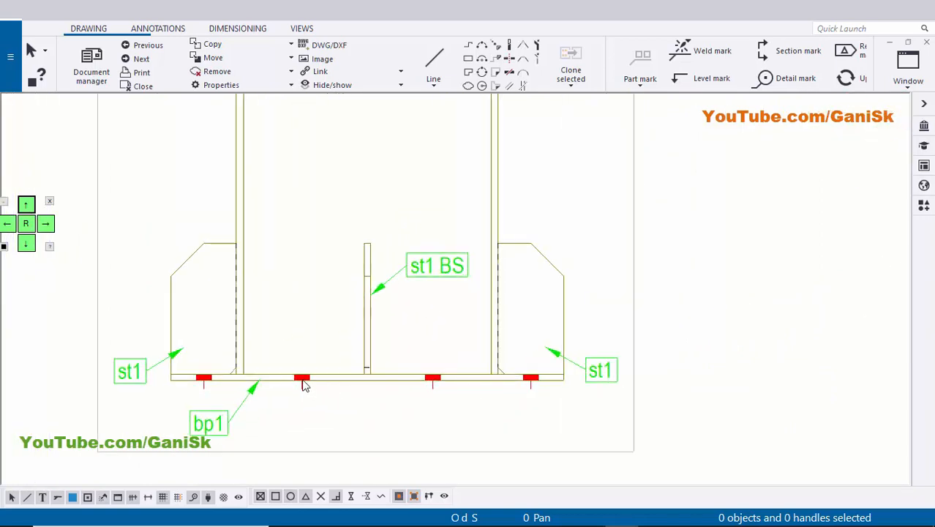
{"action": "middle_click_drag", "start_coordinate": [303, 380], "coordinate": [300, 387]}
{"action": "scroll", "coordinate": [322, 351], "scroll_direction": "down", "scroll_amount": 2}
{"action": "middle_click_drag", "start_coordinate": [324, 349], "coordinate": [330, 411]}
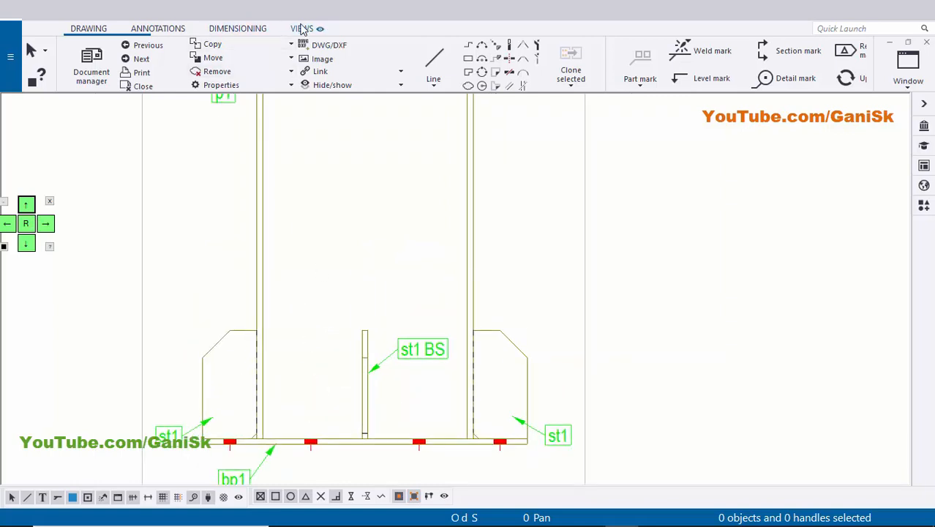
Start a section view with its cut plane along the base plate's upper edge, from the left end to the right end.
{"action": "left_click", "coordinate": [301, 28]}
{"action": "left_click", "coordinate": [150, 68]}
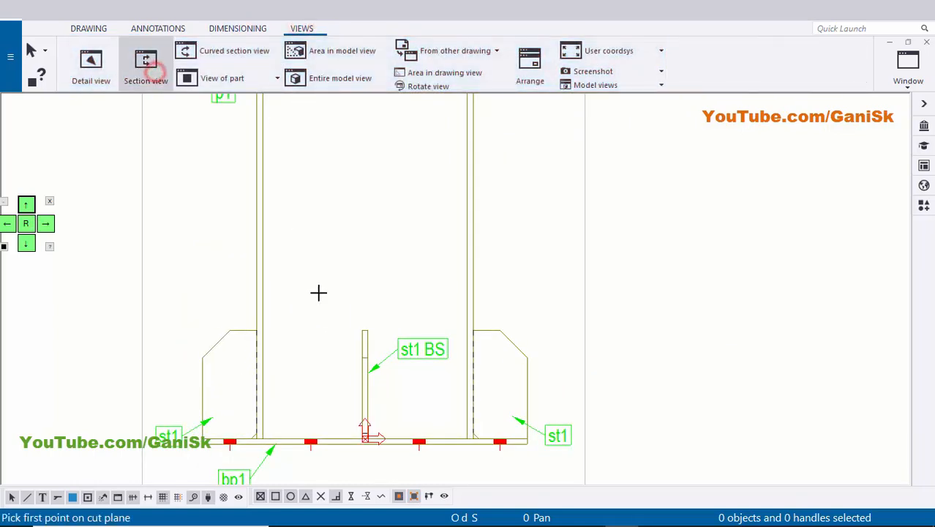
{"action": "scroll", "coordinate": [242, 300], "scroll_direction": "up", "scroll_amount": 5}
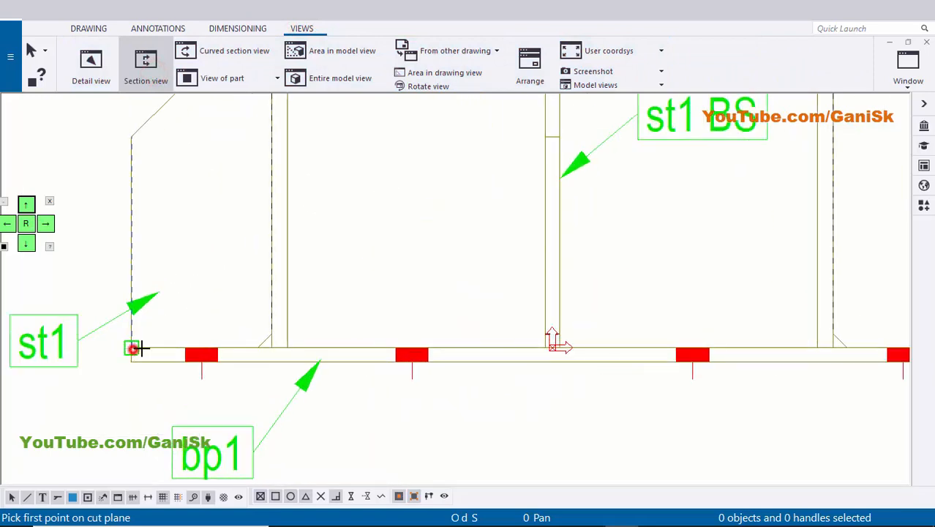
{"action": "left_click", "coordinate": [136, 348]}
{"action": "scroll", "coordinate": [718, 317], "scroll_direction": "up", "scroll_amount": 3}
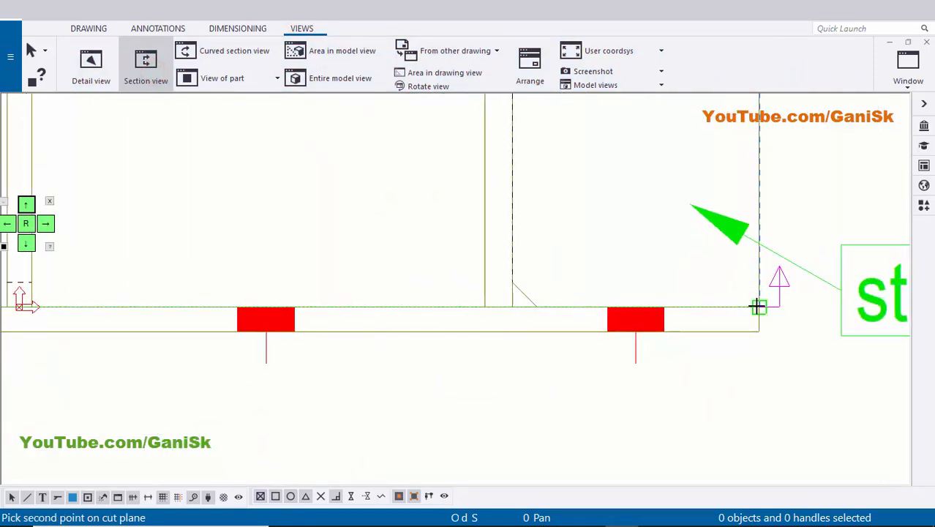
{"action": "left_click", "coordinate": [759, 307]}
{"action": "scroll", "coordinate": [750, 329], "scroll_direction": "down", "scroll_amount": 3}
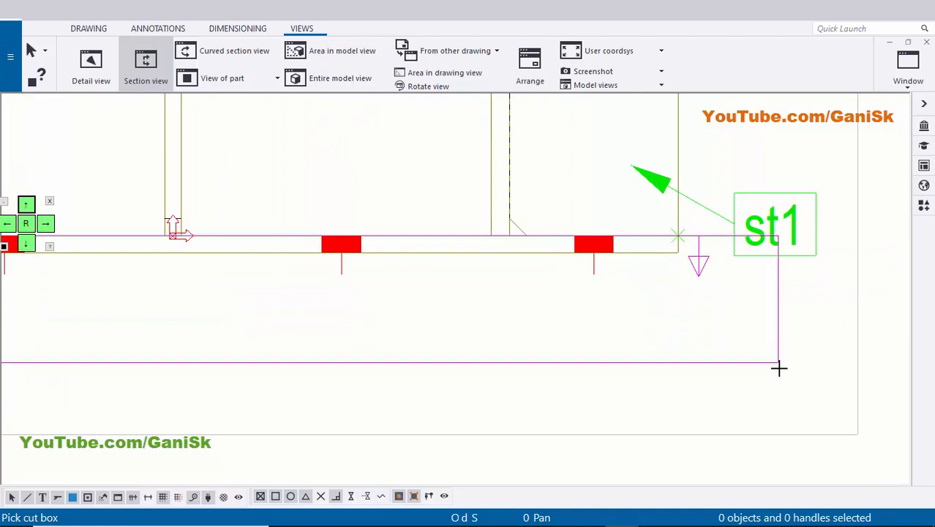
Define the section's cut box around the full width of the base plate, looking downward, from below the plate to above it.
{"action": "left_click", "coordinate": [781, 370]}
{"action": "scroll", "coordinate": [530, 245], "scroll_direction": "down", "scroll_amount": 4}
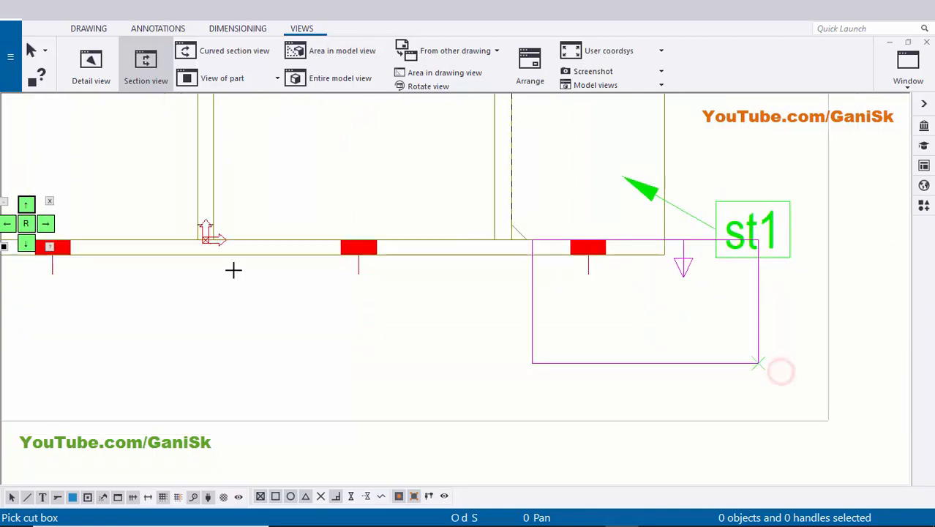
{"action": "middle_click_drag", "start_coordinate": [98, 259], "coordinate": [419, 307]}
{"action": "middle_click_drag", "start_coordinate": [125, 242], "coordinate": [323, 269]}
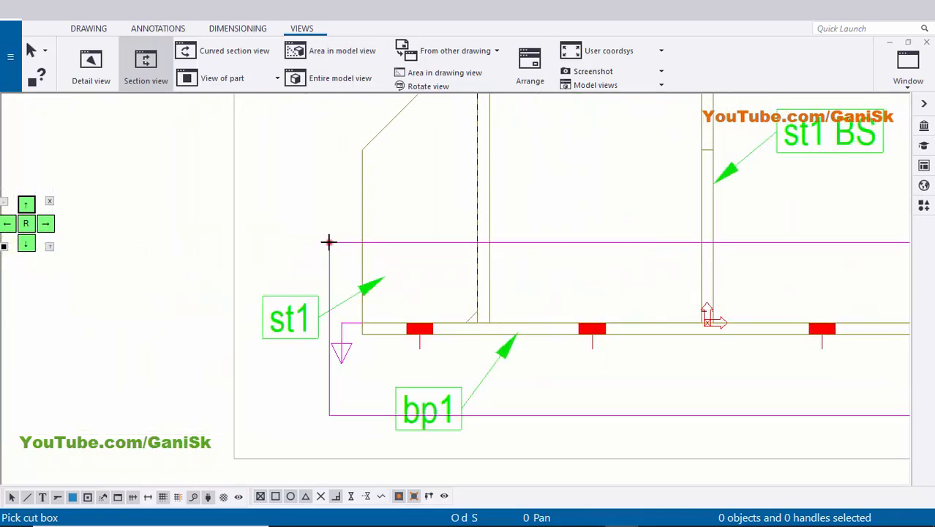
{"action": "left_click", "coordinate": [326, 243]}
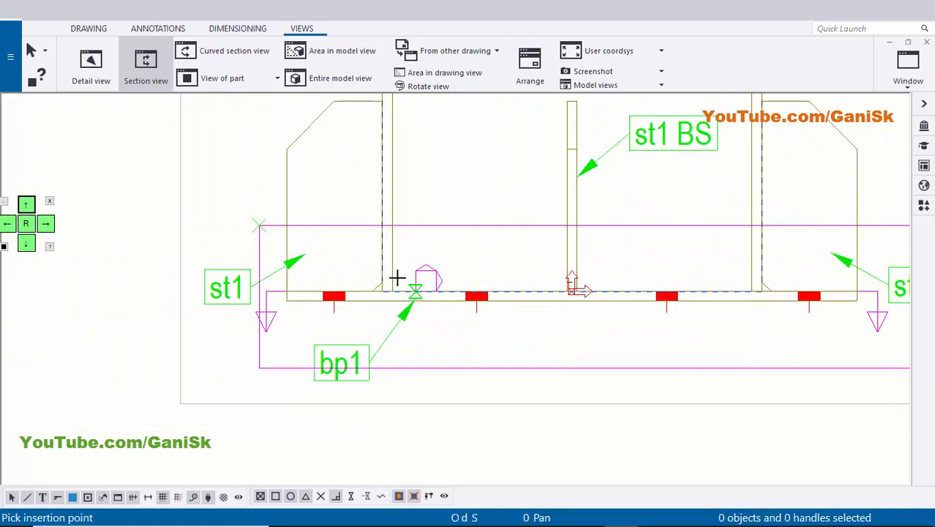
Place the base plate section view in the empty area below the column assembly view.
{"action": "scroll", "coordinate": [557, 311], "scroll_direction": "down", "scroll_amount": 3}
{"action": "scroll", "coordinate": [606, 354], "scroll_direction": "down", "scroll_amount": 1}
{"action": "middle_click_drag", "start_coordinate": [606, 354], "coordinate": [568, 222]}
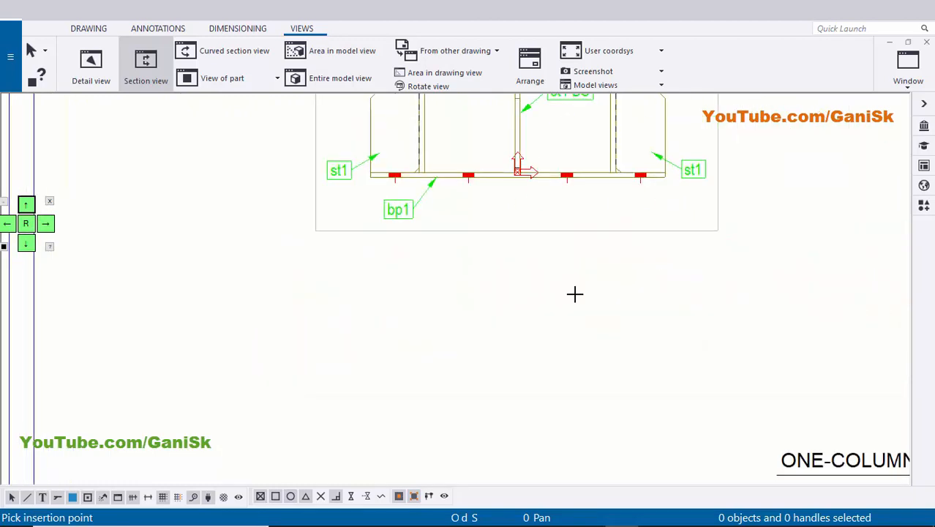
{"action": "scroll", "coordinate": [557, 361], "scroll_direction": "down", "scroll_amount": 2}
{"action": "middle_click_drag", "start_coordinate": [556, 363], "coordinate": [531, 300]}
{"action": "left_click", "coordinate": [428, 389]}
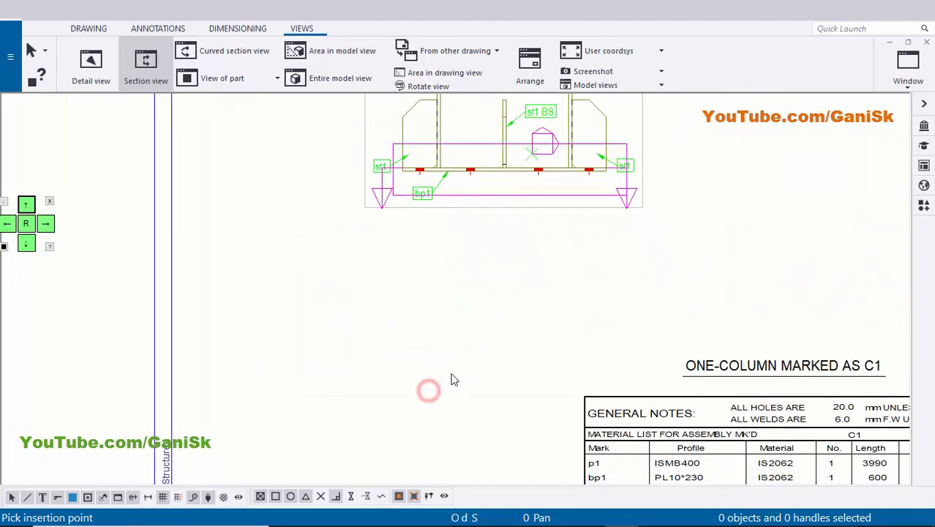
Set the first two cutting line lengths of section symbol A to 5.00.
{"action": "left_click", "coordinate": [631, 291]}
{"action": "middle_click_drag", "start_coordinate": [558, 250], "coordinate": [555, 309]}
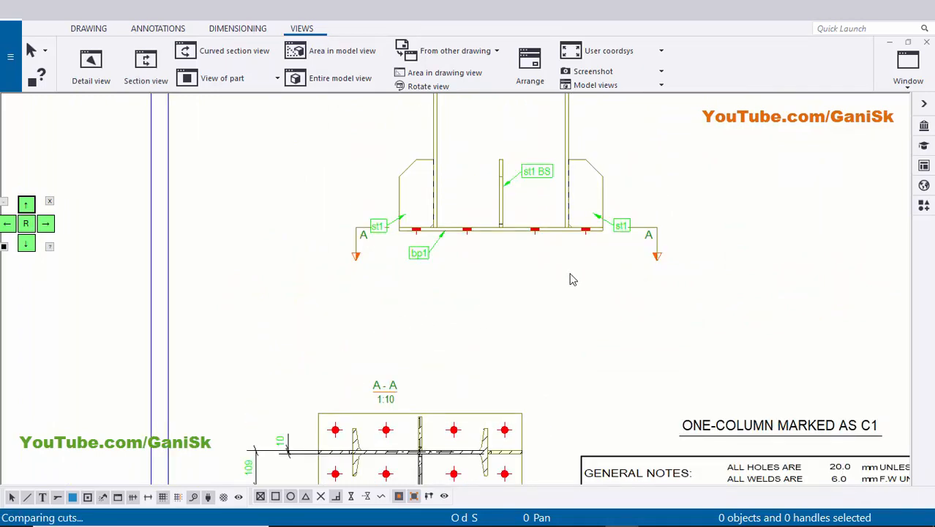
{"action": "scroll", "coordinate": [635, 289], "scroll_direction": "up", "scroll_amount": 5}
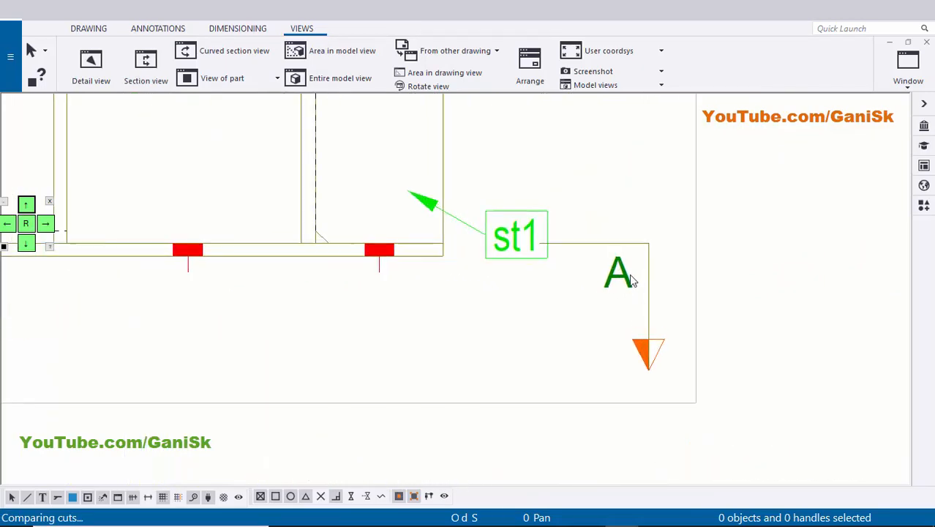
{"action": "double_click", "coordinate": [618, 277]}
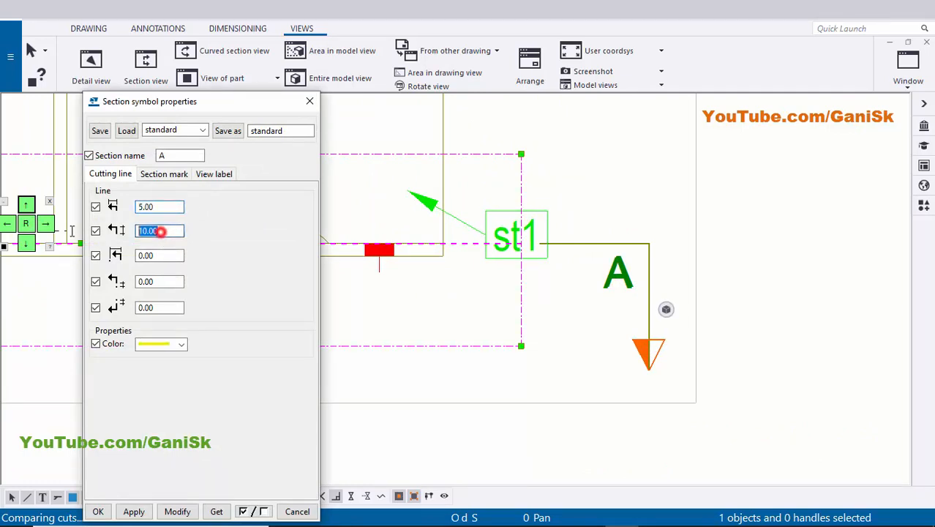
{"action": "left_click", "coordinate": [179, 512]}
{"action": "scroll", "coordinate": [842, 337], "scroll_direction": "down", "scroll_amount": 4}
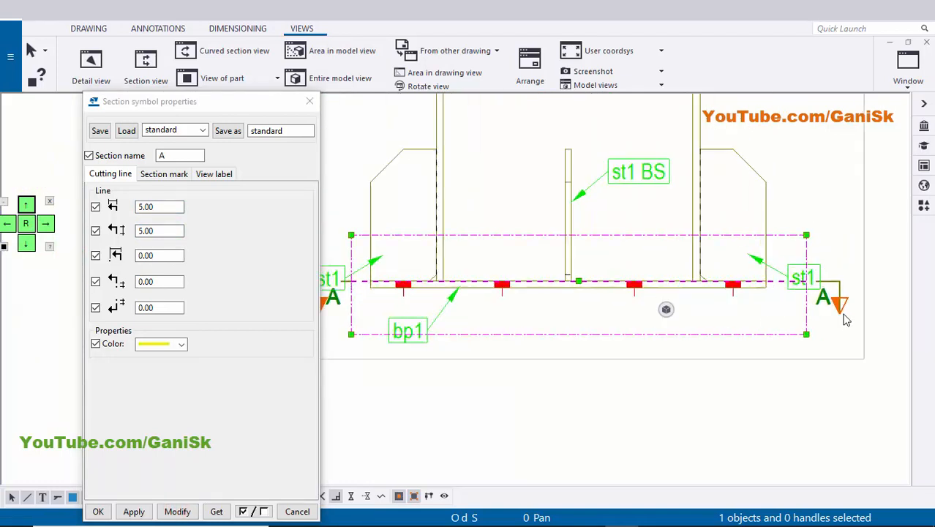
{"action": "scroll", "coordinate": [843, 311], "scroll_direction": "up", "scroll_amount": 2}
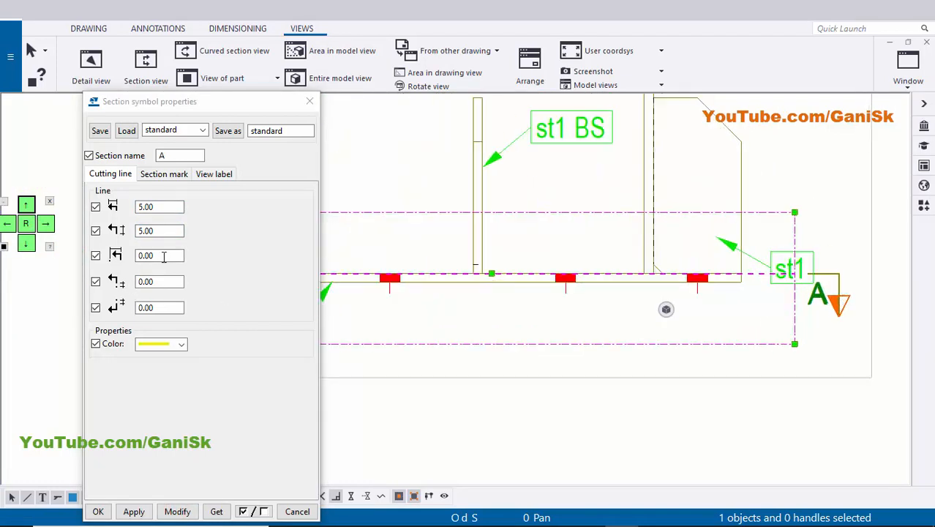
Set the third cutting line value of section symbol A to 6.00 and accept the symbol properties.
{"action": "double_click", "coordinate": [163, 255]}
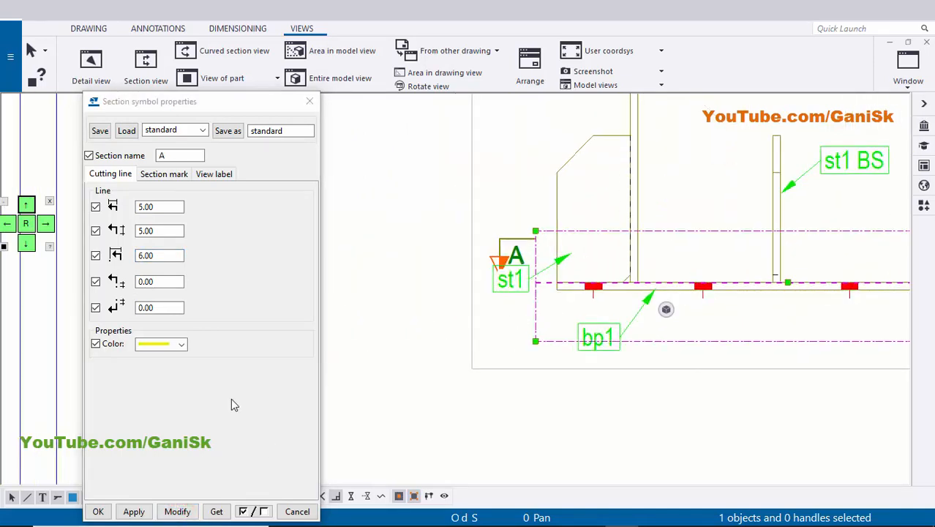
{"action": "left_click", "coordinate": [134, 510]}
{"action": "left_click", "coordinate": [98, 511]}
{"action": "left_click", "coordinate": [447, 414]}
Move the left stiffener's st1 part mark above section symbol A so they no longer overlap.
{"action": "scroll", "coordinate": [490, 353], "scroll_direction": "up", "scroll_amount": 3}
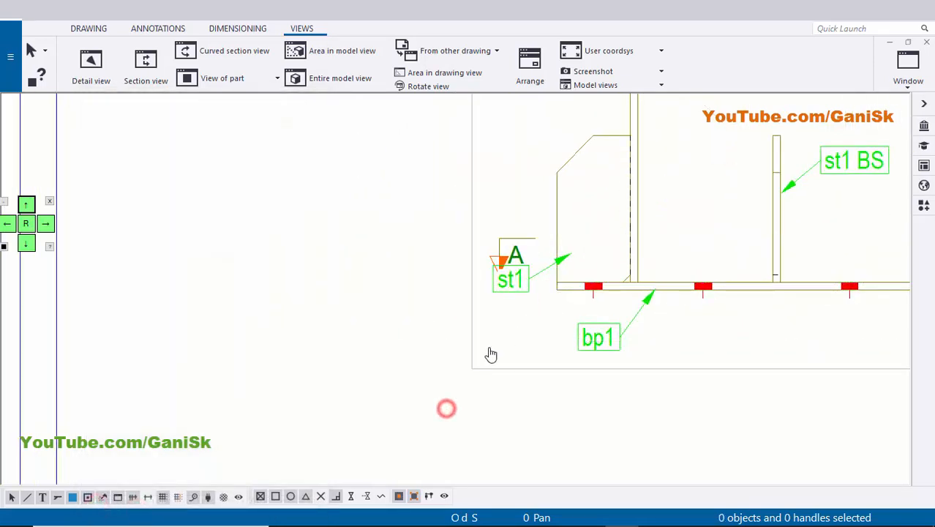
{"action": "scroll", "coordinate": [398, 280], "scroll_direction": "up", "scroll_amount": 2}
{"action": "left_click", "coordinate": [380, 279]}
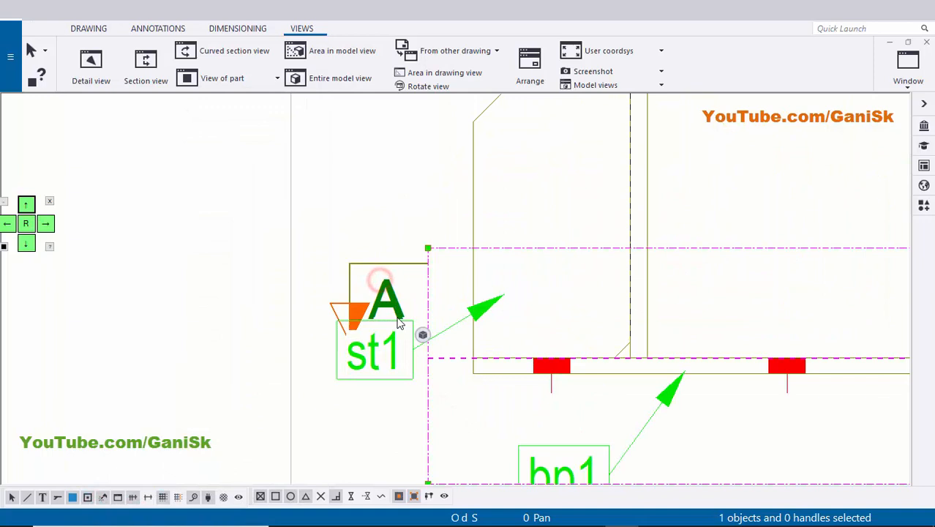
{"action": "left_click", "coordinate": [384, 351]}
{"action": "left_click_drag", "start_coordinate": [386, 355], "coordinate": [382, 142]}
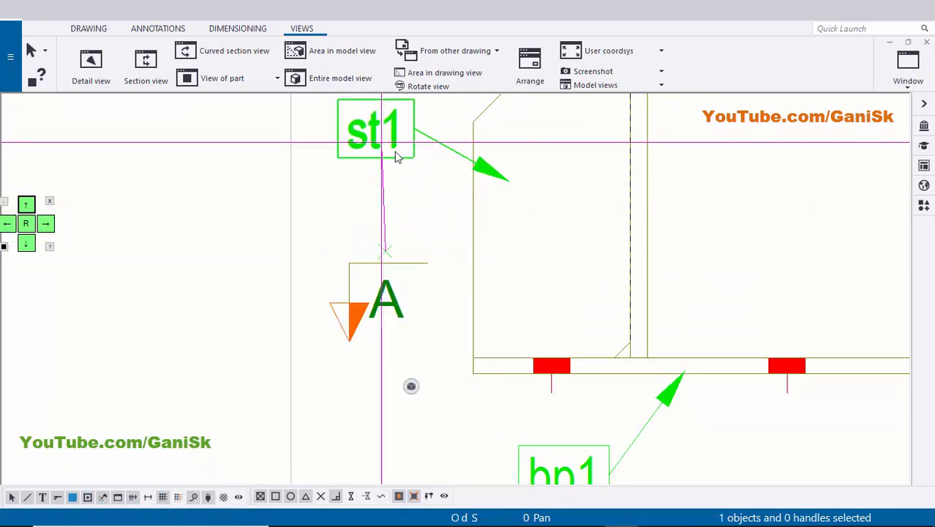
{"action": "left_click", "coordinate": [517, 236]}
Move the right stiffener's st1 part mark above section symbol A, beside the stiffener's upper corner.
{"action": "scroll", "coordinate": [518, 265], "scroll_direction": "down", "scroll_amount": 2}
{"action": "scroll", "coordinate": [699, 272], "scroll_direction": "down", "scroll_amount": 2}
{"action": "scroll", "coordinate": [654, 315], "scroll_direction": "up", "scroll_amount": 2}
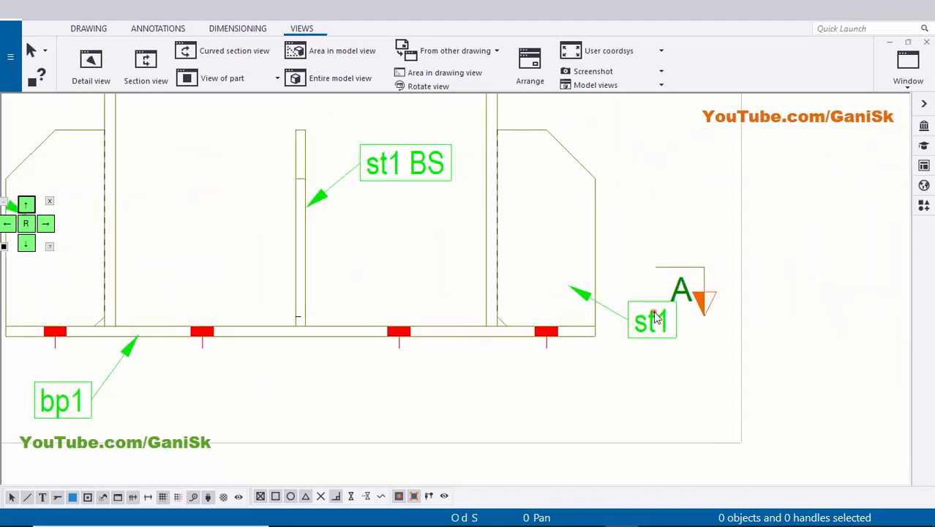
{"action": "left_click_drag", "start_coordinate": [650, 330], "coordinate": [652, 256]}
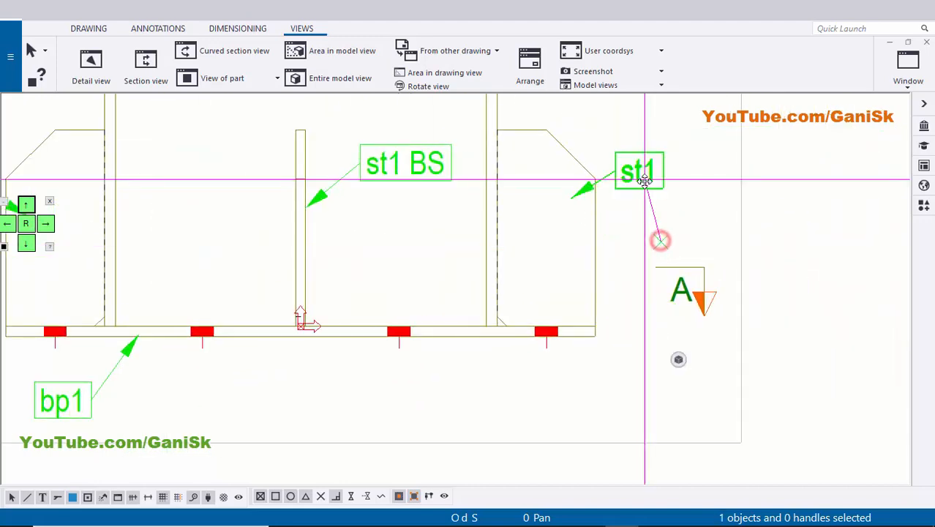
{"action": "mouse_move", "coordinate": [643, 181]}
{"action": "left_mouse_down"}
{"action": "mouse_move", "coordinate": [658, 218]}
{"action": "mouse_move", "coordinate": [644, 200]}
{"action": "left_mouse_up"}
{"action": "left_click", "coordinate": [682, 173]}
{"action": "scroll", "coordinate": [680, 176], "scroll_direction": "down", "scroll_amount": 3}
{"action": "scroll", "coordinate": [598, 303], "scroll_direction": "up", "scroll_amount": 2}
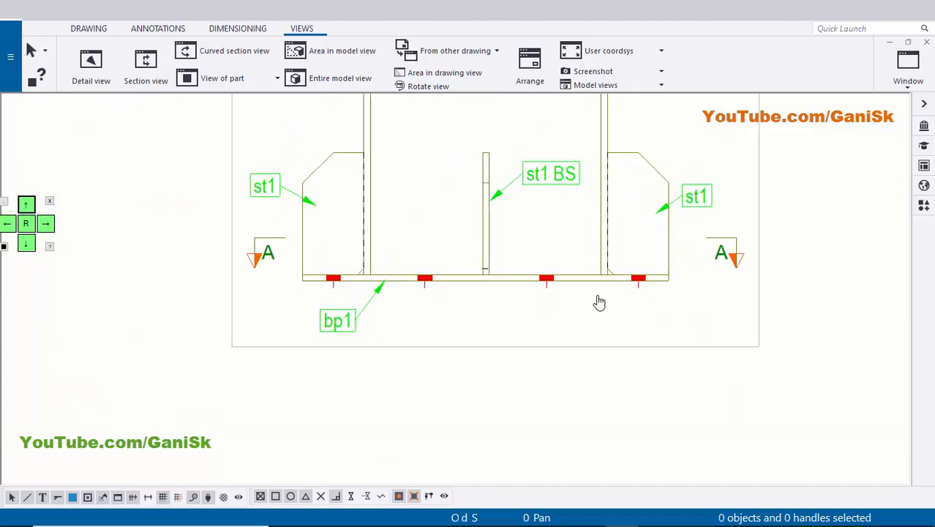
{"action": "scroll", "coordinate": [790, 261], "scroll_direction": "up", "scroll_amount": 2}
{"action": "left_click", "coordinate": [781, 257]}
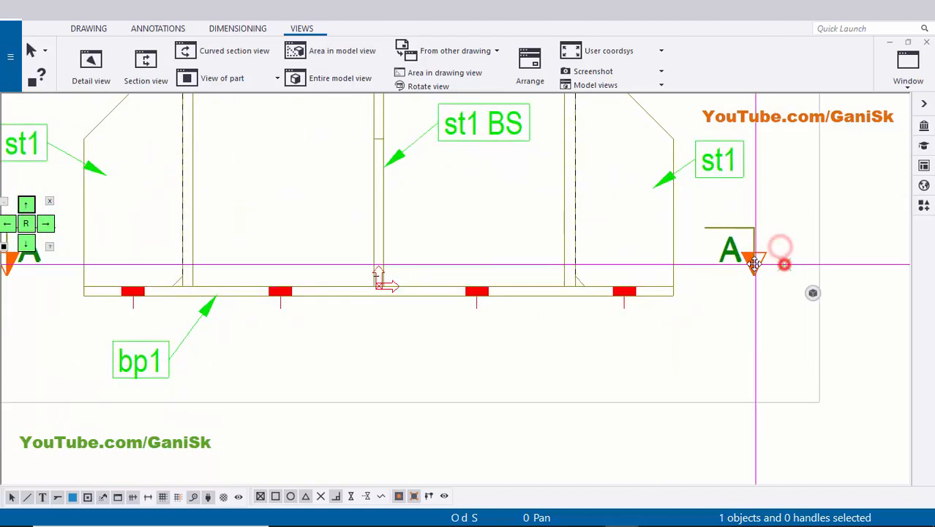
{"action": "left_click", "coordinate": [711, 339]}
Delete the horizontal 295 and 305 dimension set below the base plate in section view A-A.
{"action": "scroll", "coordinate": [713, 339], "scroll_direction": "down", "scroll_amount": 1}
{"action": "scroll", "coordinate": [534, 357], "scroll_direction": "down", "scroll_amount": 1}
{"action": "mouse_move", "coordinate": [472, 431]}
{"action": "middle_mouse_down"}
{"action": "mouse_move", "coordinate": [488, 347]}
{"action": "mouse_move", "coordinate": [464, 242]}
{"action": "middle_mouse_up"}
{"action": "scroll", "coordinate": [488, 347], "scroll_direction": "down", "scroll_amount": 1}
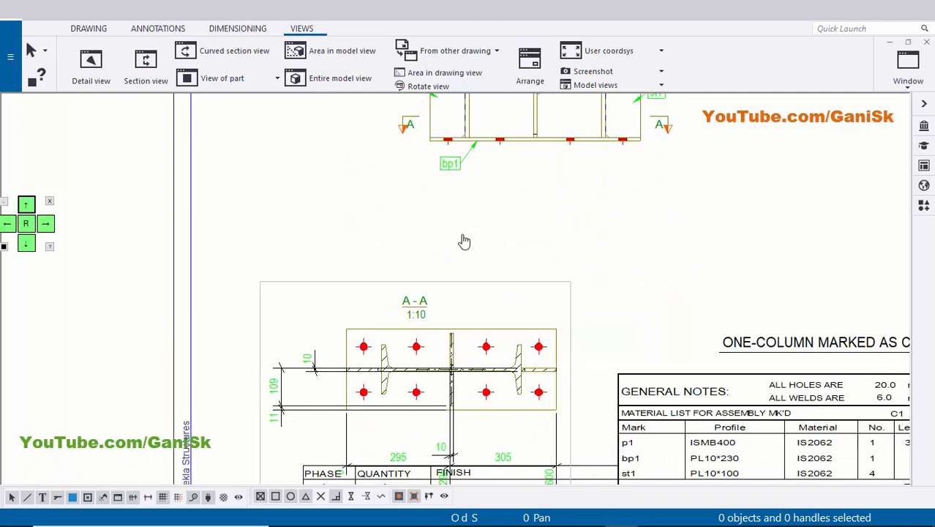
{"action": "scroll", "coordinate": [477, 343], "scroll_direction": "up", "scroll_amount": 6}
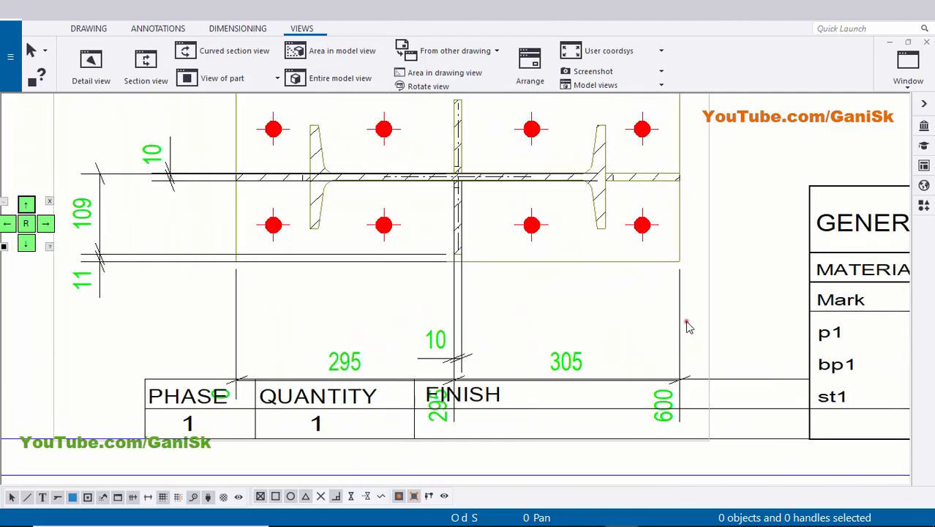
{"action": "left_click_drag", "start_coordinate": [687, 323], "coordinate": [533, 330]}
{"action": "key", "text": "Delete"}
Delete the remaining dimensions in section view A-A: the vertical ones beside the plate and the 10 mm one below it.
{"action": "middle_click_drag", "start_coordinate": [401, 336], "coordinate": [607, 380]}
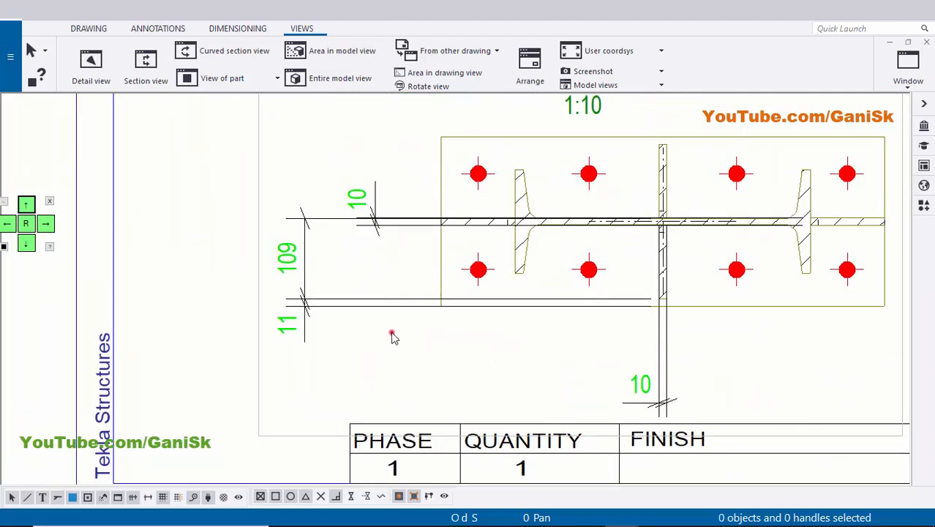
{"action": "key", "text": "Delete"}
{"action": "scroll", "coordinate": [622, 362], "scroll_direction": "up", "scroll_amount": 3}
{"action": "left_click_drag", "start_coordinate": [741, 366], "coordinate": [578, 365]}
{"action": "key", "text": "Delete"}
{"action": "scroll", "coordinate": [714, 359], "scroll_direction": "down", "scroll_amount": 4}
{"action": "middle_click_drag", "start_coordinate": [715, 359], "coordinate": [509, 353]}
Set the vertical label position of section view A-A to Below in its view properties.
{"action": "scroll", "coordinate": [549, 326], "scroll_direction": "down", "scroll_amount": 1}
{"action": "scroll", "coordinate": [476, 241], "scroll_direction": "down", "scroll_amount": 1}
{"action": "scroll", "coordinate": [501, 219], "scroll_direction": "up", "scroll_amount": 1}
{"action": "scroll", "coordinate": [472, 197], "scroll_direction": "down", "scroll_amount": 1}
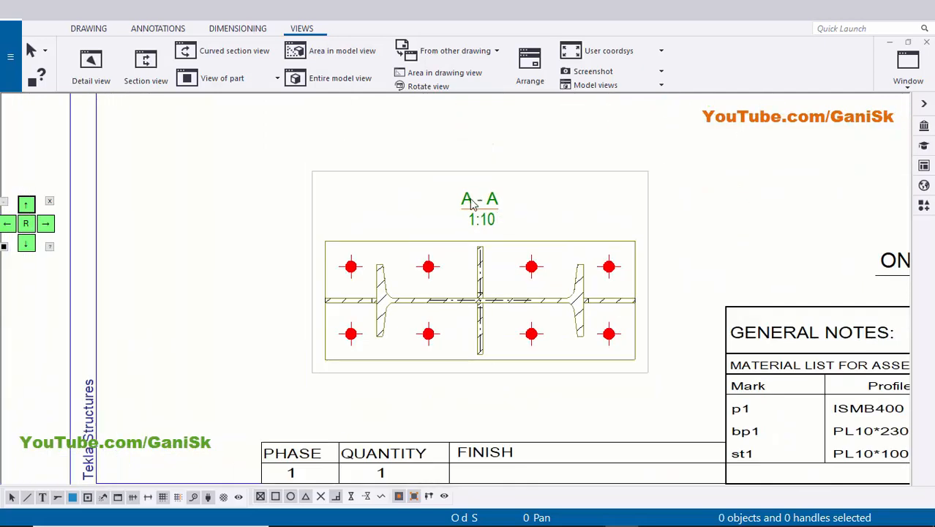
{"action": "scroll", "coordinate": [452, 210], "scroll_direction": "up", "scroll_amount": 1}
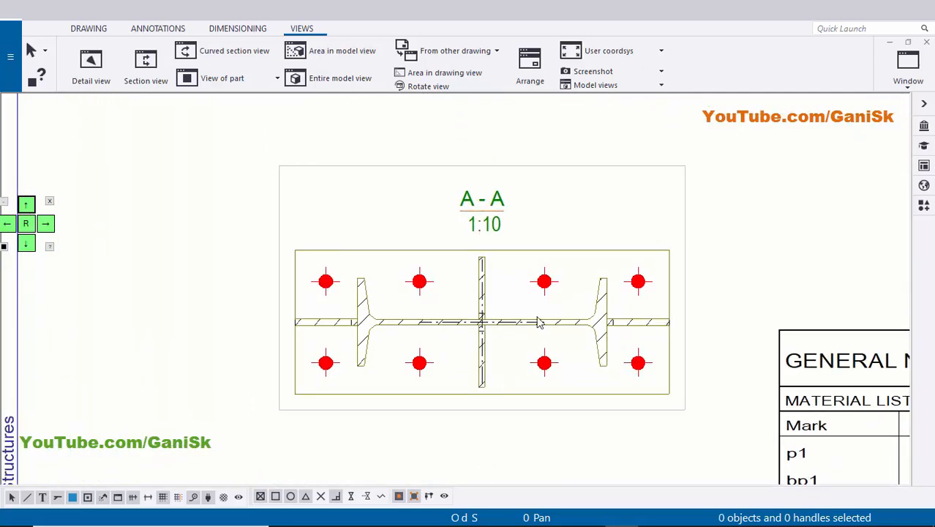
{"action": "scroll", "coordinate": [530, 320], "scroll_direction": "down", "scroll_amount": 1}
{"action": "middle_click_drag", "start_coordinate": [535, 295], "coordinate": [504, 285]}
{"action": "left_click", "coordinate": [465, 227]}
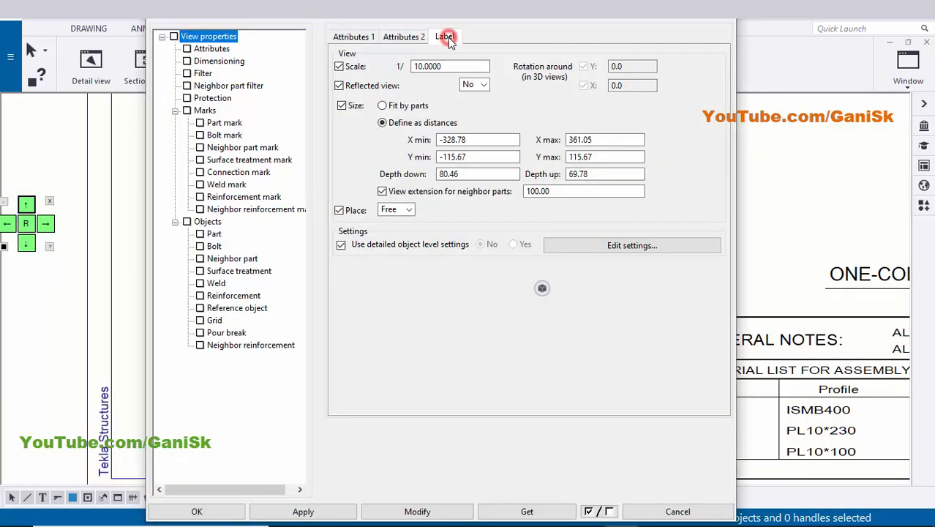
{"action": "left_click", "coordinate": [446, 36]}
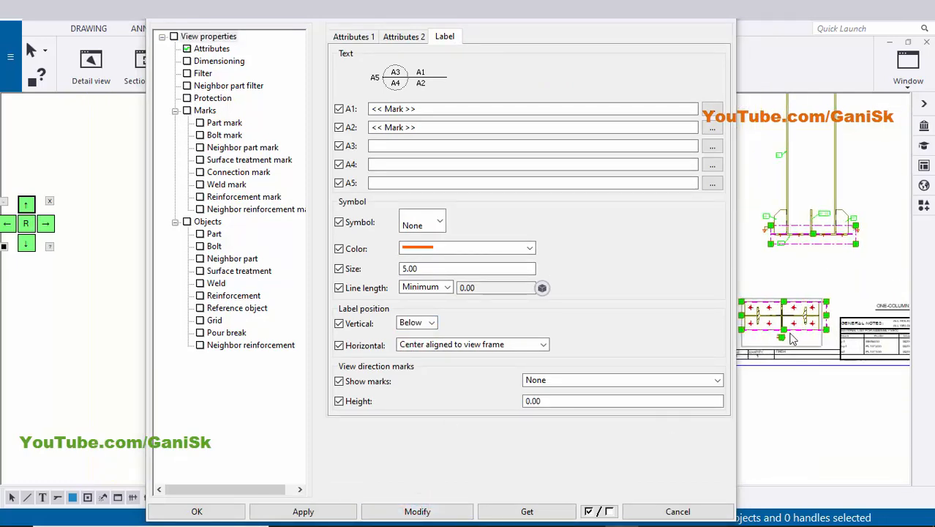
Remove the scale from section view A-A's label by clearing its A2 text, and accept the view properties.
{"action": "scroll", "coordinate": [782, 351], "scroll_direction": "up", "scroll_amount": 5}
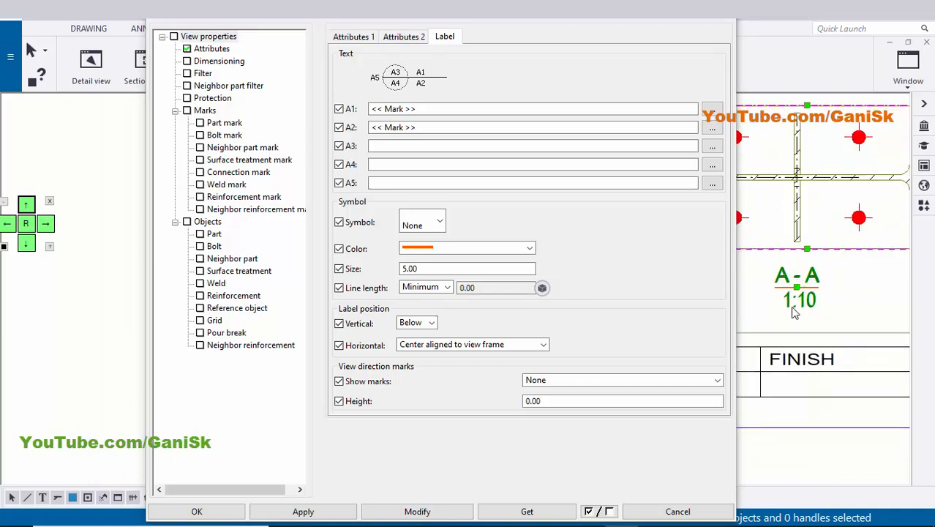
{"action": "double_click", "coordinate": [434, 127]}
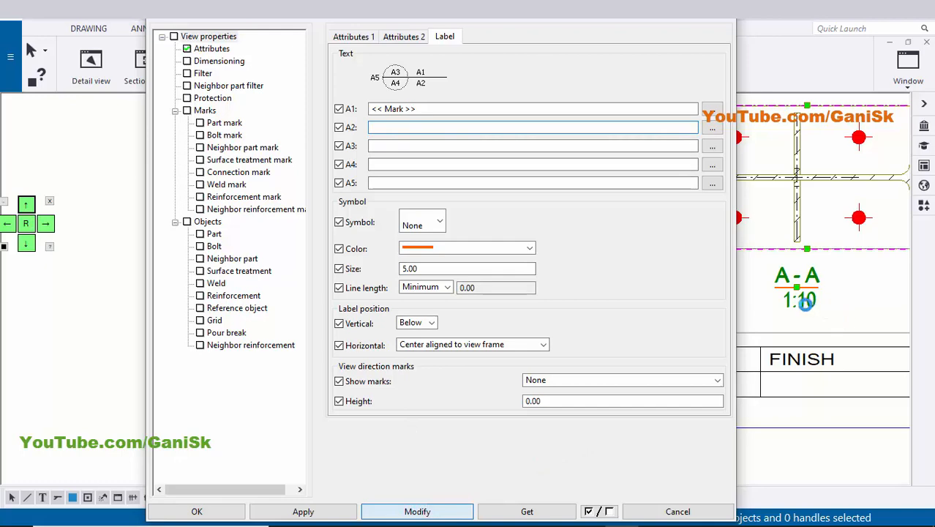
{"action": "left_click", "coordinate": [198, 513]}
Set the section fill type of the left stiffener plate in section view A-A to None.
{"action": "scroll", "coordinate": [612, 274], "scroll_direction": "up", "scroll_amount": 5}
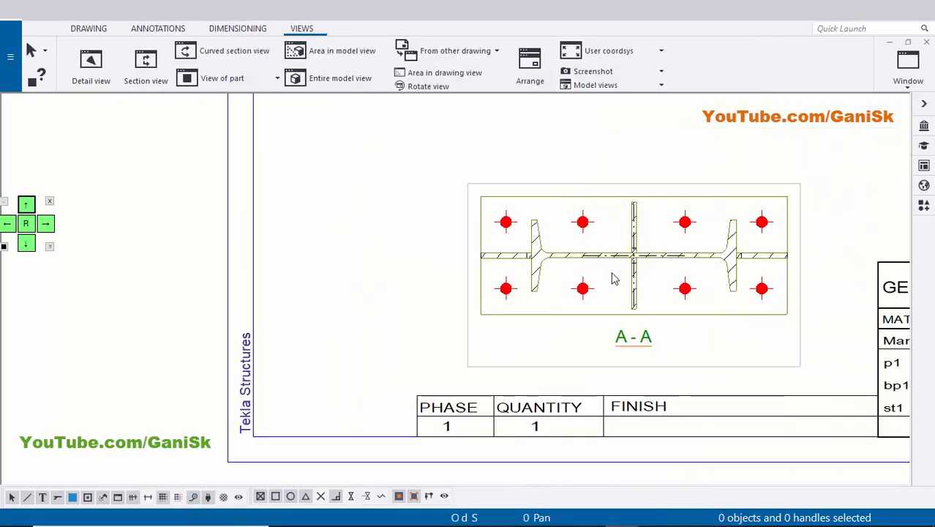
{"action": "middle_click_drag", "start_coordinate": [432, 283], "coordinate": [372, 299]}
{"action": "scroll", "coordinate": [365, 255], "scroll_direction": "up", "scroll_amount": 3}
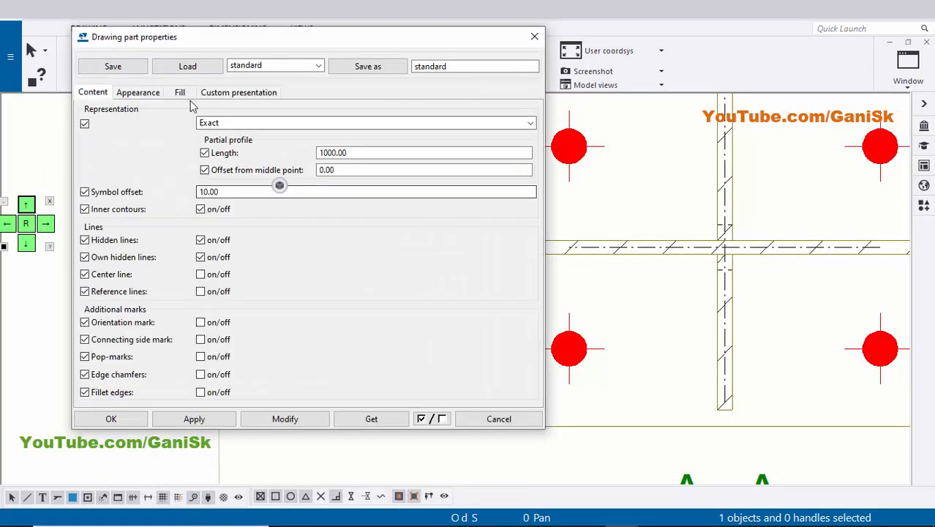
{"action": "left_click", "coordinate": [181, 93]}
{"action": "left_click", "coordinate": [416, 143]}
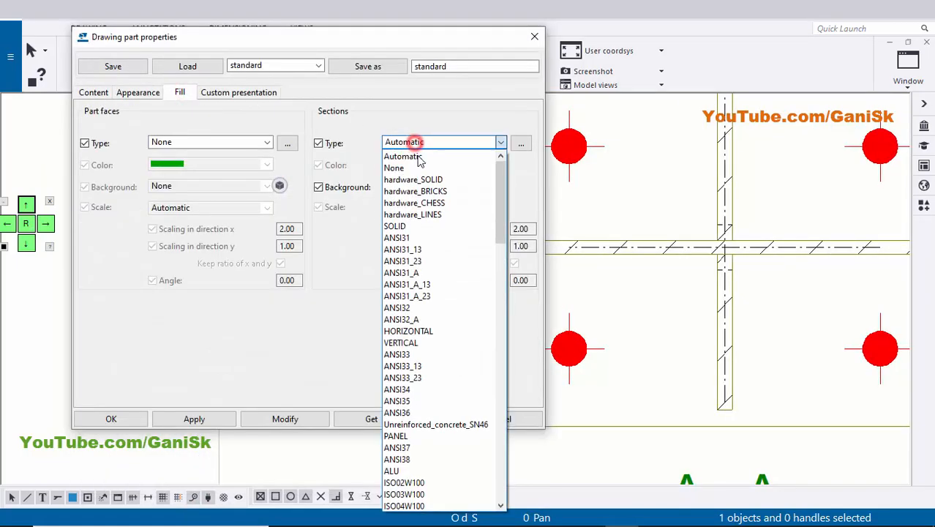
{"action": "left_click", "coordinate": [413, 168]}
{"action": "scroll", "coordinate": [734, 223], "scroll_direction": "down", "scroll_amount": 2}
{"action": "middle_click_drag", "start_coordinate": [734, 223], "coordinate": [860, 190]}
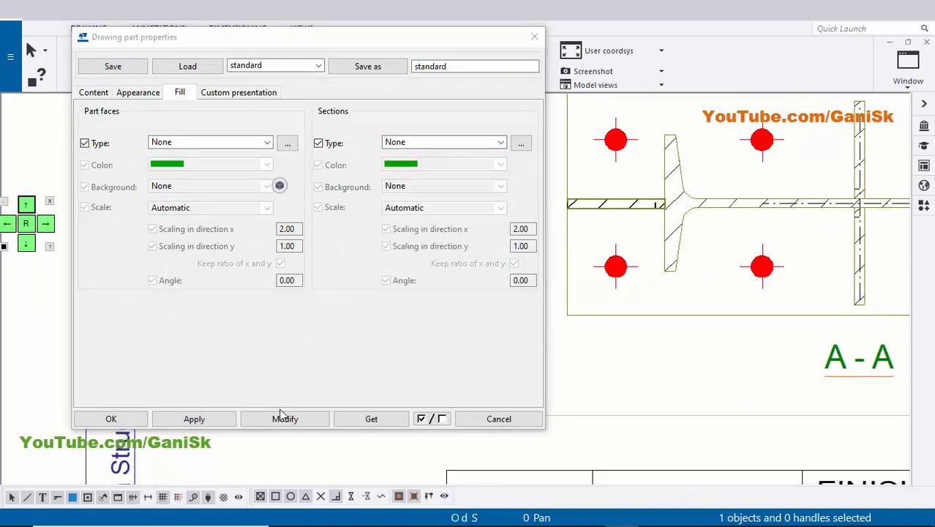
{"action": "left_click", "coordinate": [285, 418]}
Apply section fill type None to the column profile and the remaining stiffener plates in section view A-A.
{"action": "middle_click_drag", "start_coordinate": [759, 271], "coordinate": [659, 292]}
{"action": "scroll", "coordinate": [674, 284], "scroll_direction": "down", "scroll_amount": 6}
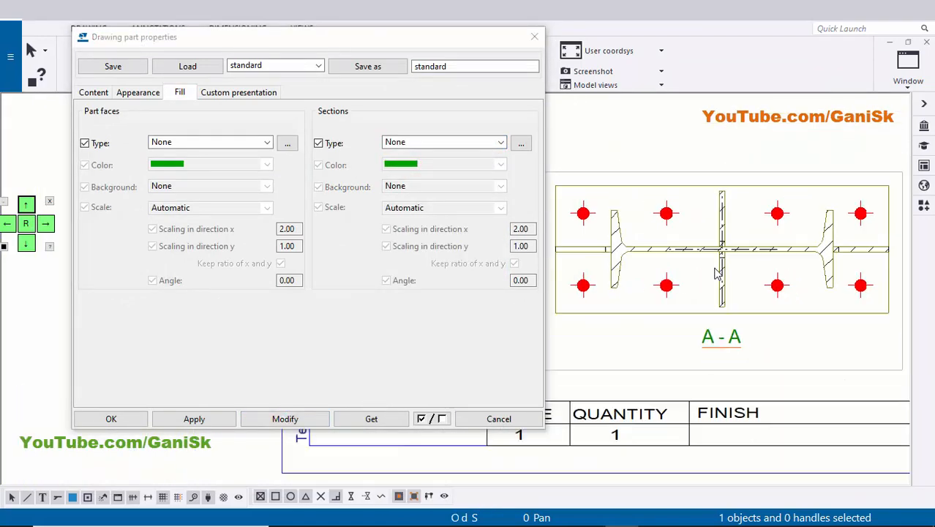
{"action": "scroll", "coordinate": [819, 262], "scroll_direction": "up", "scroll_amount": 2}
{"action": "scroll", "coordinate": [673, 270], "scroll_direction": "up", "scroll_amount": 2}
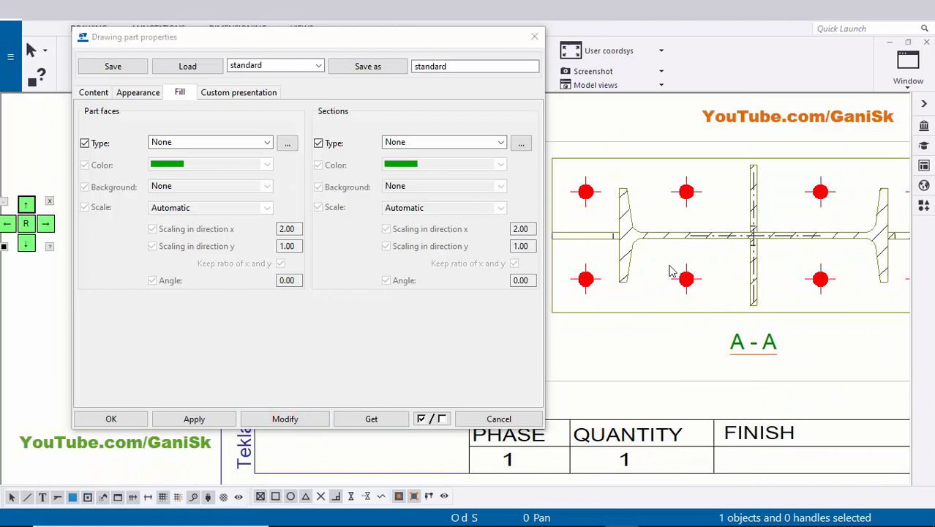
{"action": "left_click", "coordinate": [618, 253]}
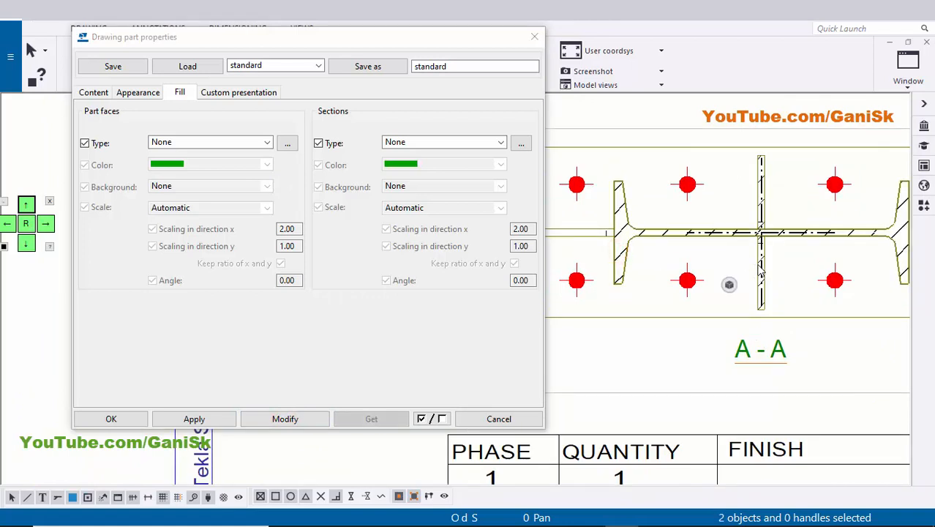
{"action": "scroll", "coordinate": [761, 269], "scroll_direction": "up", "scroll_amount": 4}
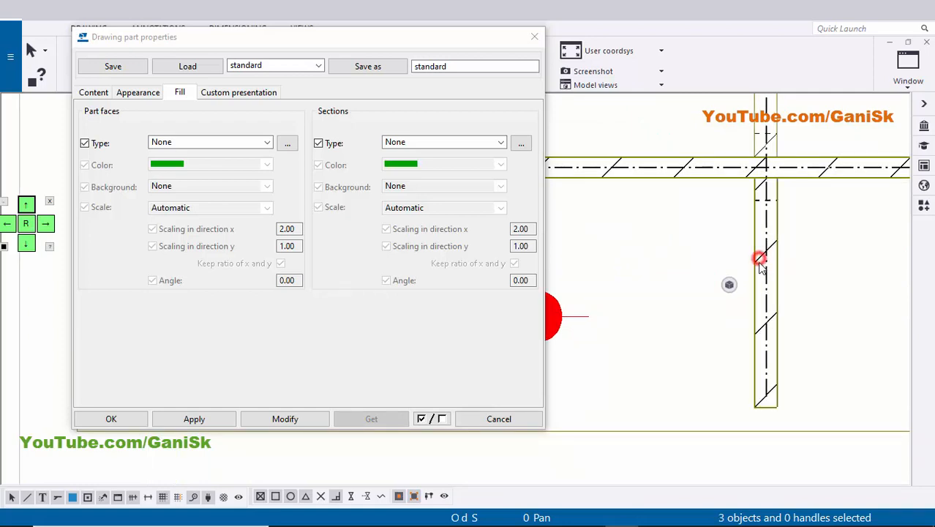
{"action": "scroll", "coordinate": [761, 269], "scroll_direction": "down", "scroll_amount": 4}
{"action": "scroll", "coordinate": [739, 223], "scroll_direction": "up", "scroll_amount": 3}
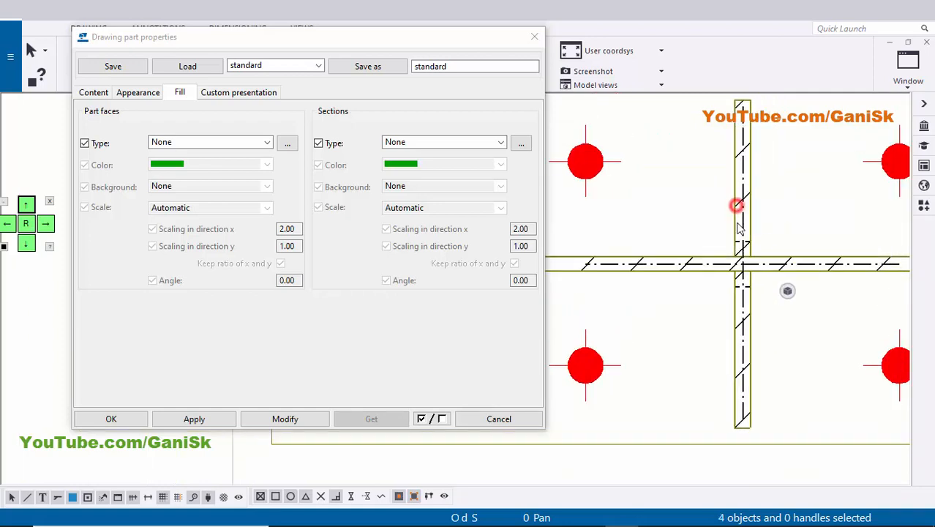
{"action": "scroll", "coordinate": [753, 251], "scroll_direction": "down", "scroll_amount": 2}
{"action": "middle_click_drag", "start_coordinate": [753, 203], "coordinate": [579, 155]}
{"action": "middle_click_drag", "start_coordinate": [796, 174], "coordinate": [718, 159]}
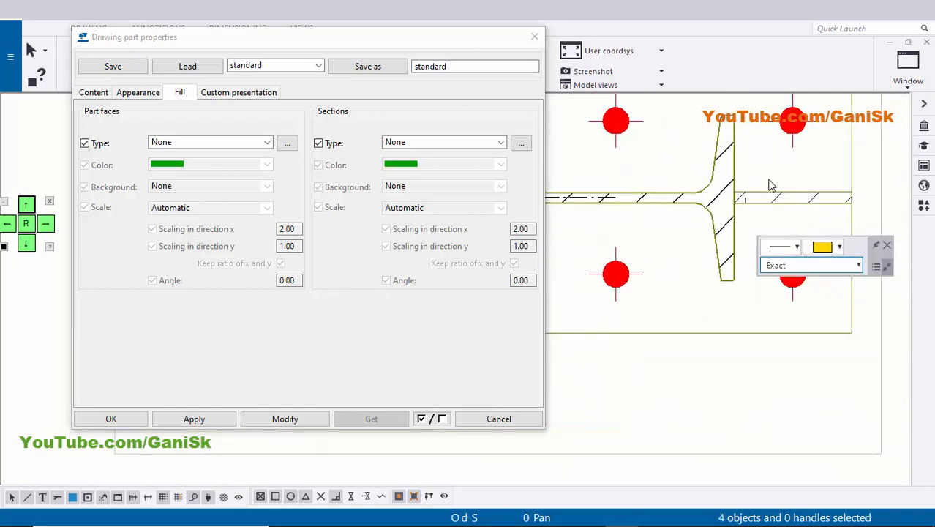
{"action": "scroll", "coordinate": [777, 205], "scroll_direction": "down", "scroll_amount": 3}
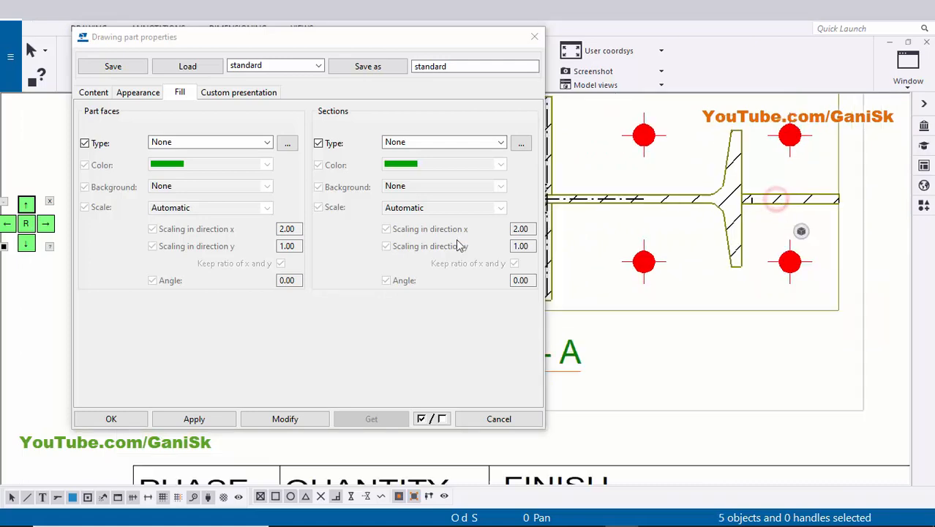
{"action": "left_click", "coordinate": [271, 415]}
{"action": "left_click", "coordinate": [111, 419]}
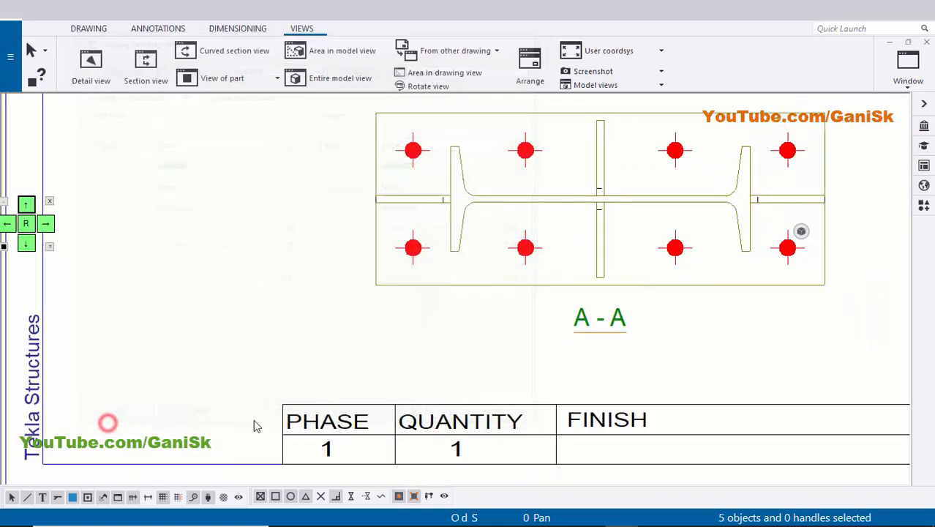
{"action": "scroll", "coordinate": [284, 315], "scroll_direction": "down", "scroll_amount": 6}
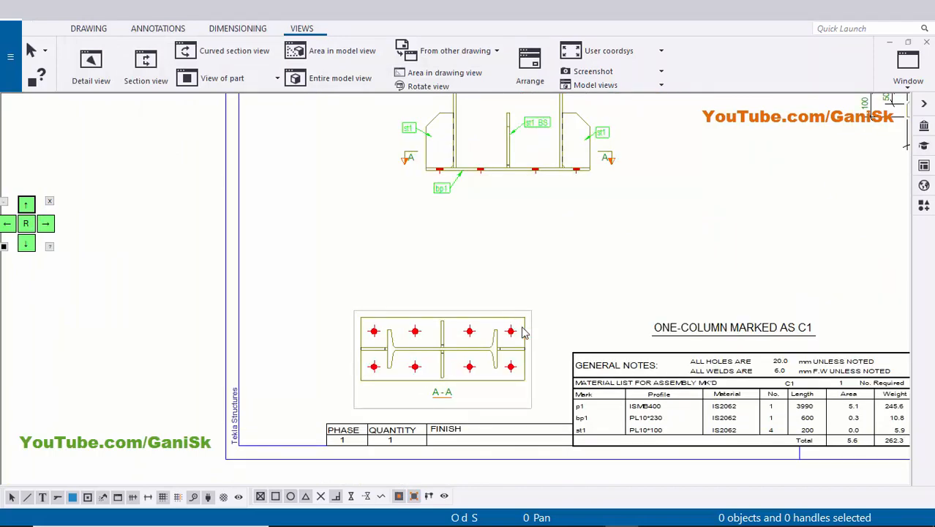
Move section view A-A up and into alignment directly beneath the base plate of the front view.
{"action": "scroll", "coordinate": [527, 336], "scroll_direction": "up", "scroll_amount": 2}
{"action": "scroll", "coordinate": [536, 344], "scroll_direction": "up", "scroll_amount": 1}
{"action": "left_click", "coordinate": [534, 336]}
{"action": "mouse_move", "coordinate": [535, 358]}
{"action": "left_mouse_down"}
{"action": "mouse_move", "coordinate": [557, 304]}
{"action": "mouse_move", "coordinate": [602, 274]}
{"action": "mouse_move", "coordinate": [608, 280]}
{"action": "left_mouse_up"}
{"action": "left_click", "coordinate": [630, 267]}
{"action": "middle_click_drag", "start_coordinate": [526, 226], "coordinate": [503, 280]}
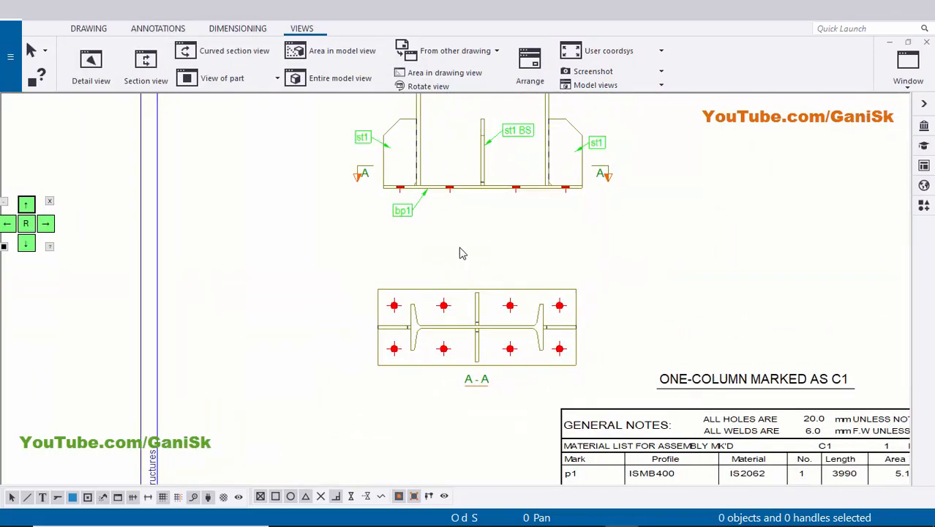
Add a vertical dimension chain in section view A-A from the lower-left bolt through the column centreline to the upper-left bolt, placed left of the plate.
{"action": "scroll", "coordinate": [461, 311], "scroll_direction": "up", "scroll_amount": 4}
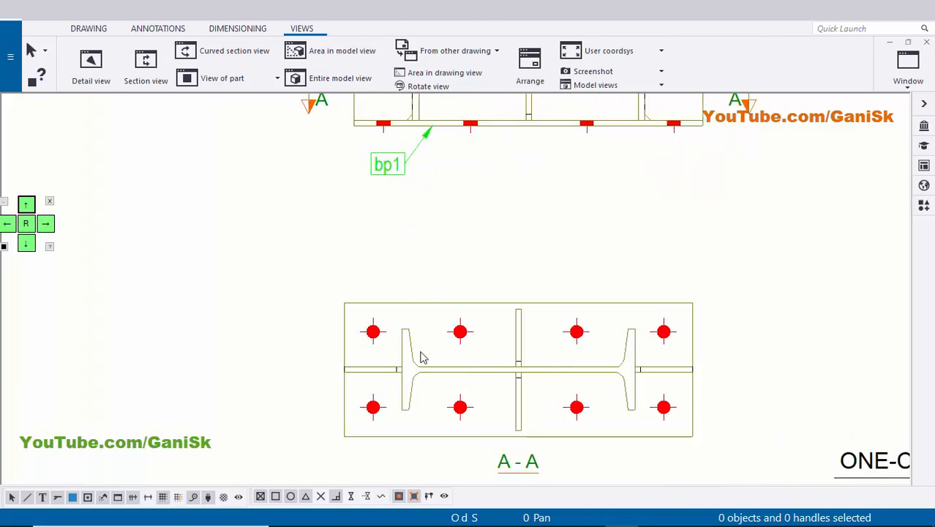
{"action": "left_click", "coordinate": [237, 28]}
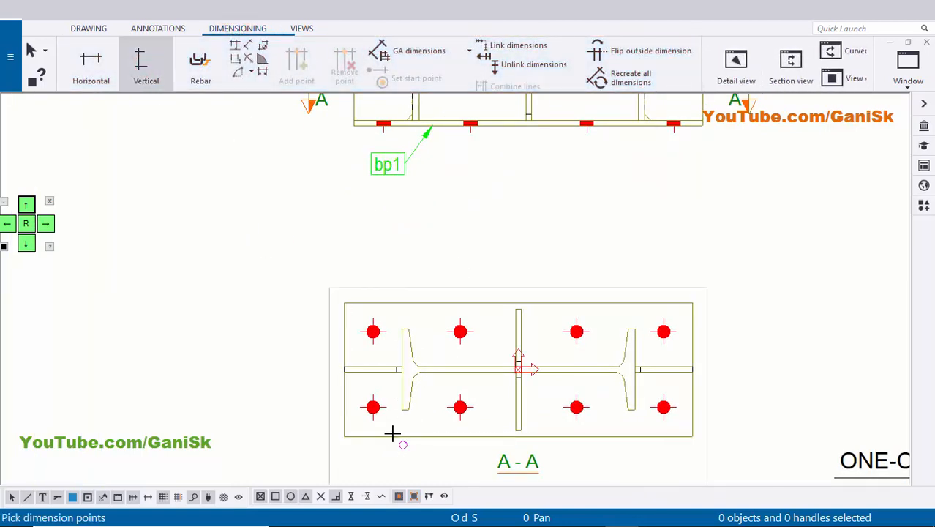
{"action": "scroll", "coordinate": [367, 398], "scroll_direction": "up", "scroll_amount": 4}
{"action": "left_click", "coordinate": [364, 392]}
{"action": "scroll", "coordinate": [423, 314], "scroll_direction": "up", "scroll_amount": 4}
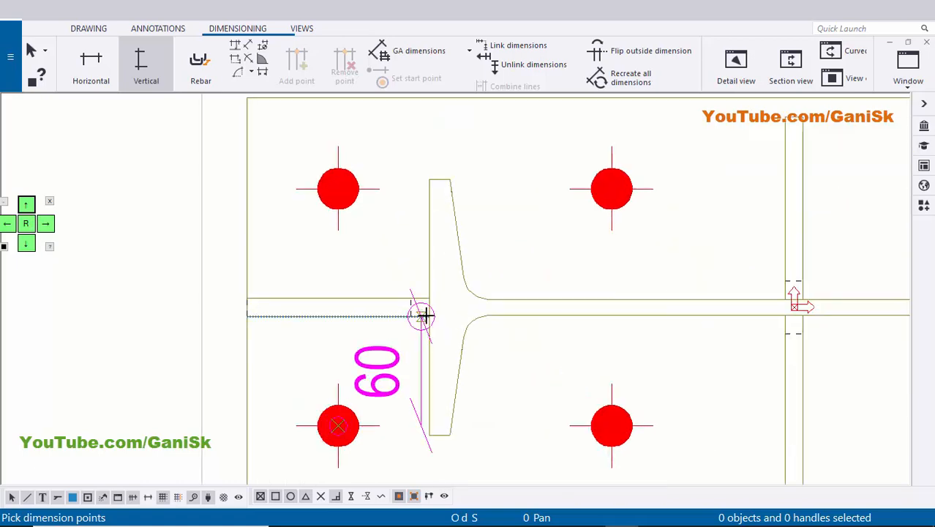
{"action": "left_click", "coordinate": [437, 305]}
{"action": "scroll", "coordinate": [495, 309], "scroll_direction": "down", "scroll_amount": 5}
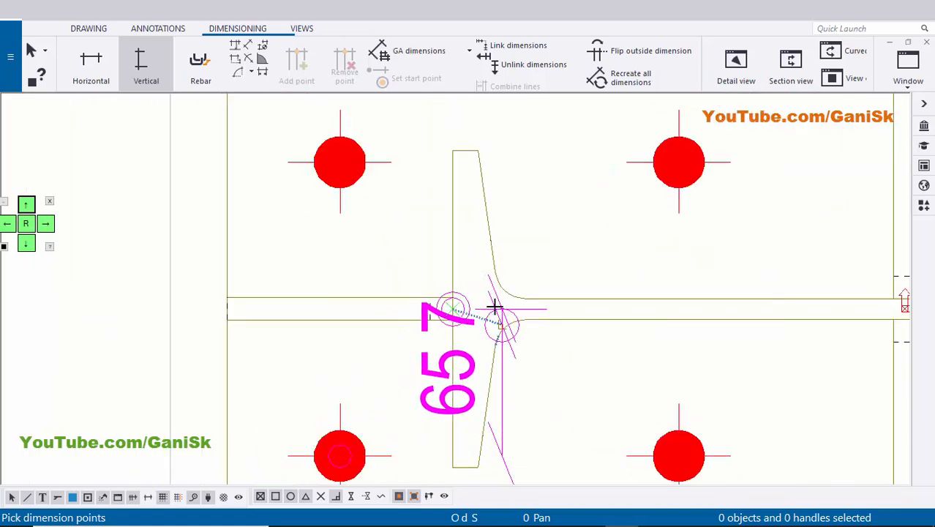
{"action": "scroll", "coordinate": [400, 267], "scroll_direction": "up", "scroll_amount": 2}
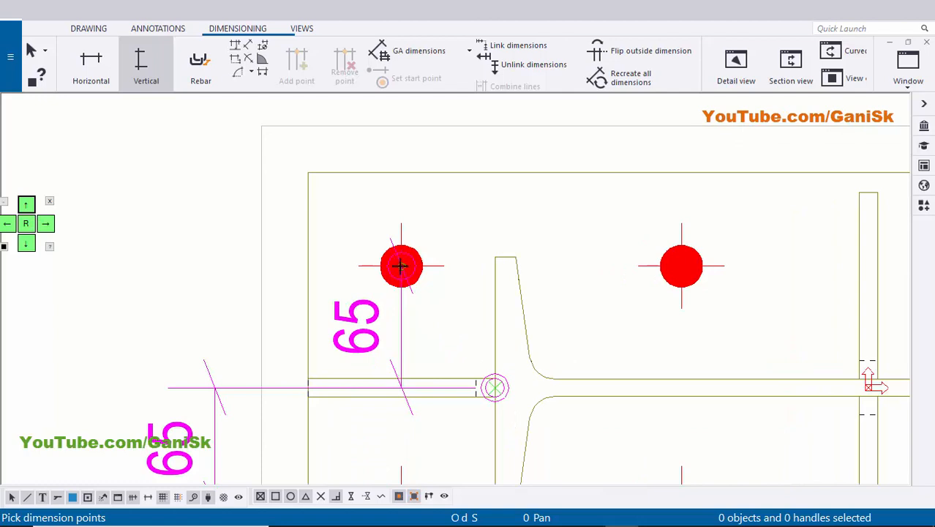
{"action": "left_click", "coordinate": [401, 267]}
{"action": "scroll", "coordinate": [323, 319], "scroll_direction": "down", "scroll_amount": 3}
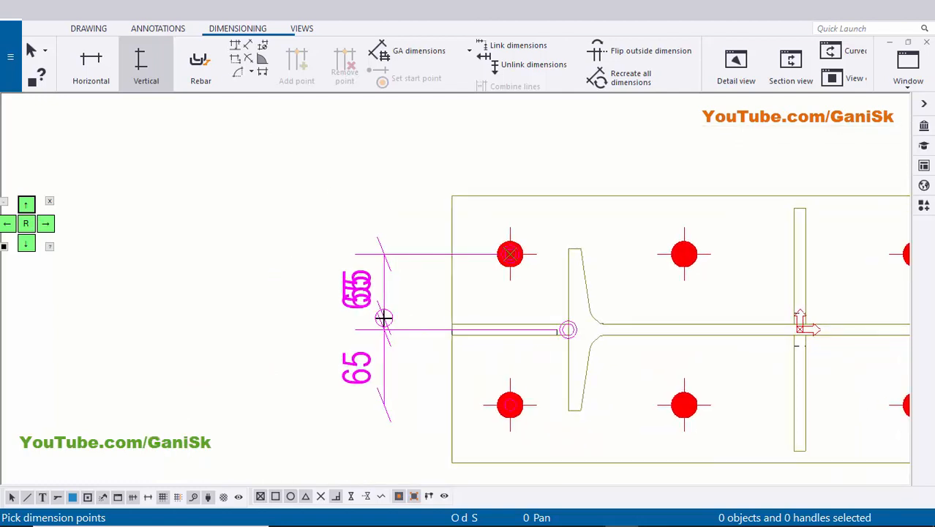
{"action": "left_click", "coordinate": [384, 318]}
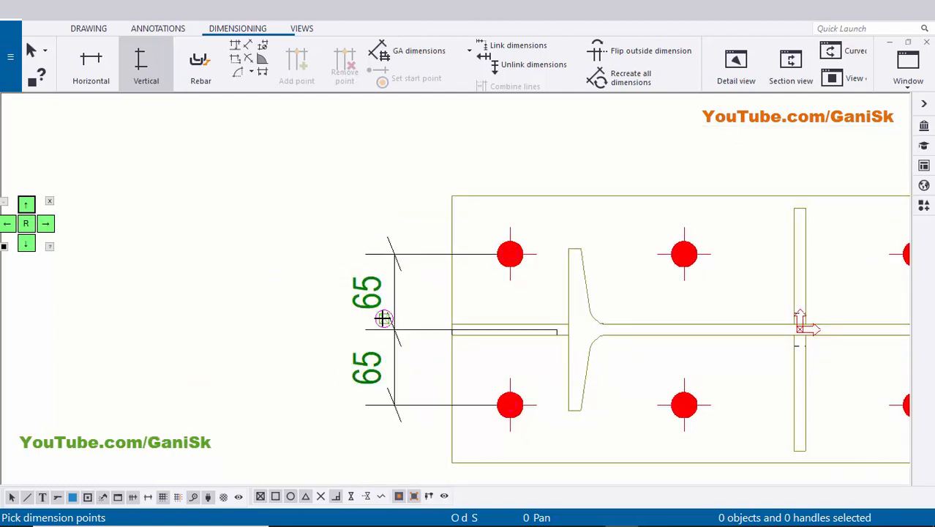
{"action": "scroll", "coordinate": [326, 318], "scroll_direction": "down", "scroll_amount": 3}
{"action": "key", "text": "Escape"}
{"action": "scroll", "coordinate": [249, 281], "scroll_direction": "up", "scroll_amount": 1}
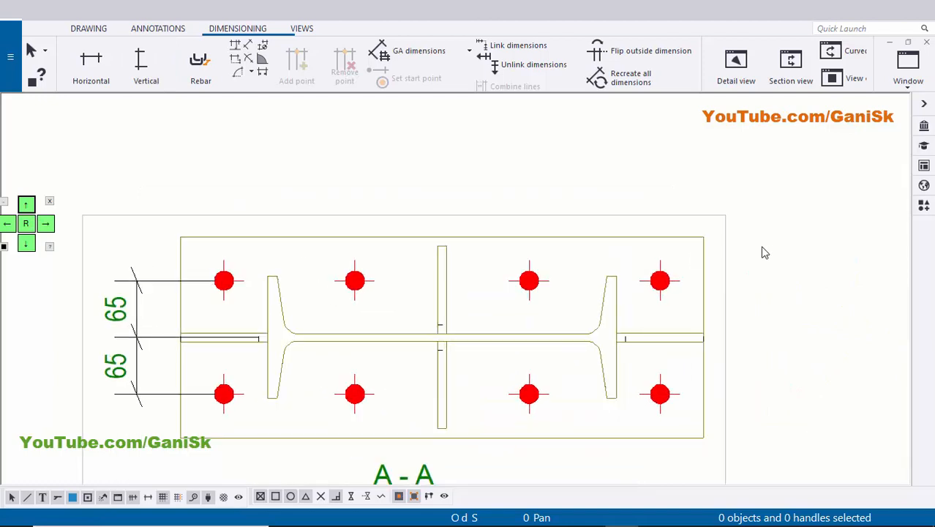
Add a horizontal dimension chain above section view A-A through the upper row of four bolts and the column centre.
{"action": "left_click", "coordinate": [89, 65]}
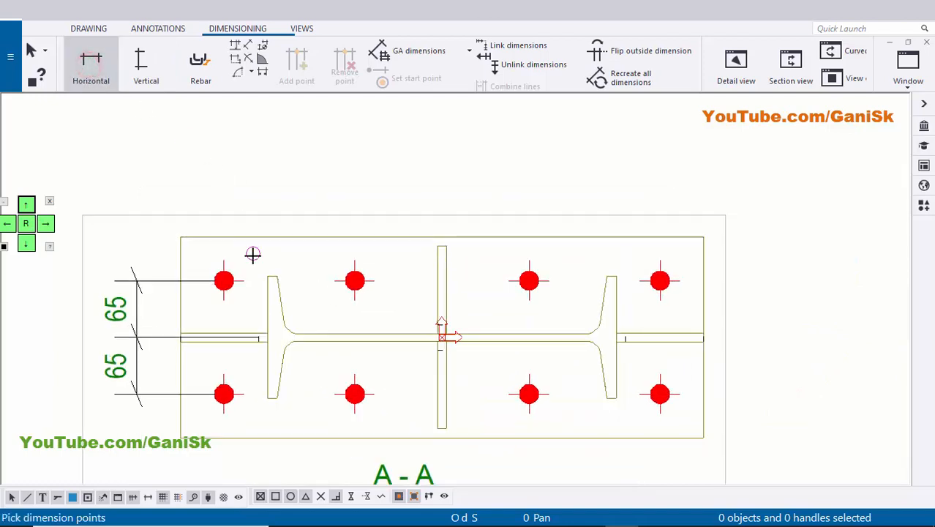
{"action": "scroll", "coordinate": [252, 257], "scroll_direction": "up", "scroll_amount": 1}
{"action": "left_click", "coordinate": [220, 284]}
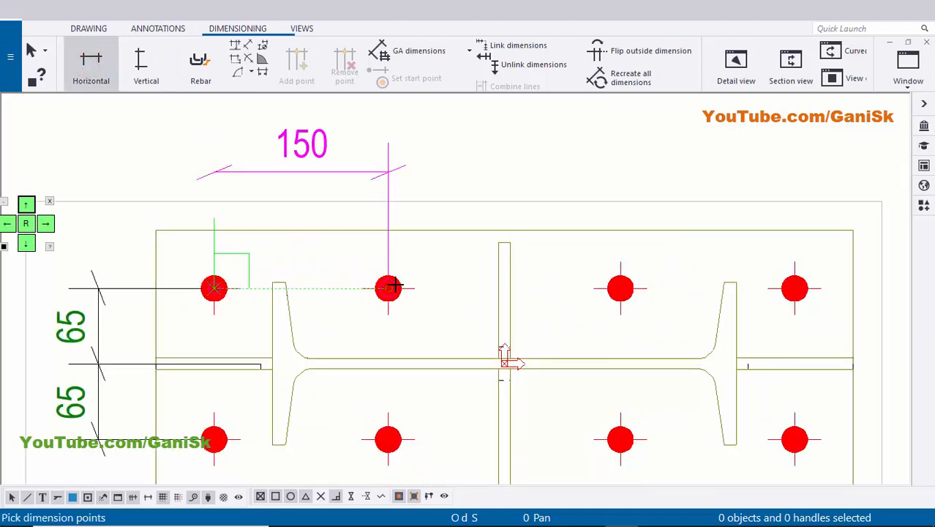
{"action": "left_click", "coordinate": [395, 285]}
{"action": "middle_click_drag", "start_coordinate": [504, 347], "coordinate": [445, 273]}
{"action": "scroll", "coordinate": [446, 284], "scroll_direction": "up", "scroll_amount": 6}
{"action": "left_click", "coordinate": [444, 291]}
{"action": "scroll", "coordinate": [349, 290], "scroll_direction": "down", "scroll_amount": 1}
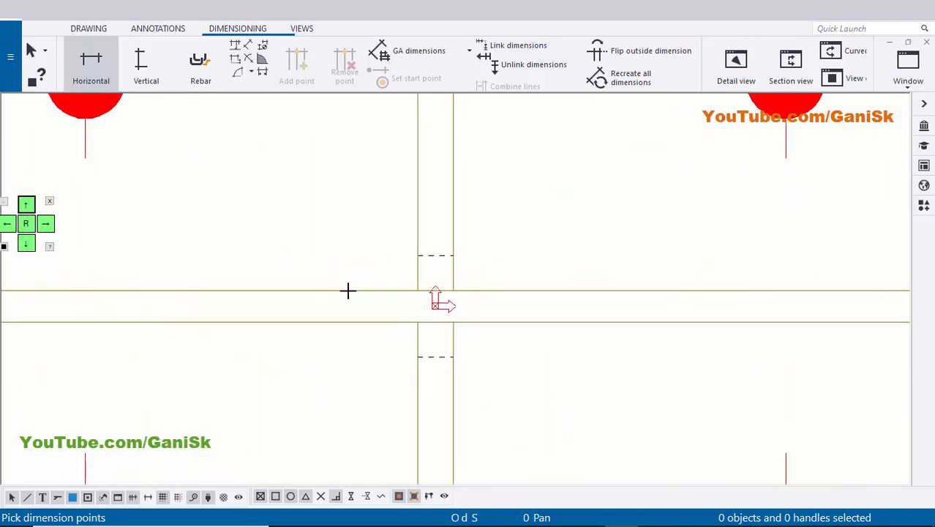
{"action": "scroll", "coordinate": [453, 291], "scroll_direction": "down", "scroll_amount": 7}
{"action": "middle_click_drag", "start_coordinate": [526, 298], "coordinate": [427, 377]}
{"action": "scroll", "coordinate": [427, 376], "scroll_direction": "up", "scroll_amount": 1}
{"action": "left_click", "coordinate": [525, 258]}
{"action": "middle_click_drag", "start_coordinate": [818, 256], "coordinate": [593, 256]}
{"action": "scroll", "coordinate": [595, 255], "scroll_direction": "down", "scroll_amount": 2}
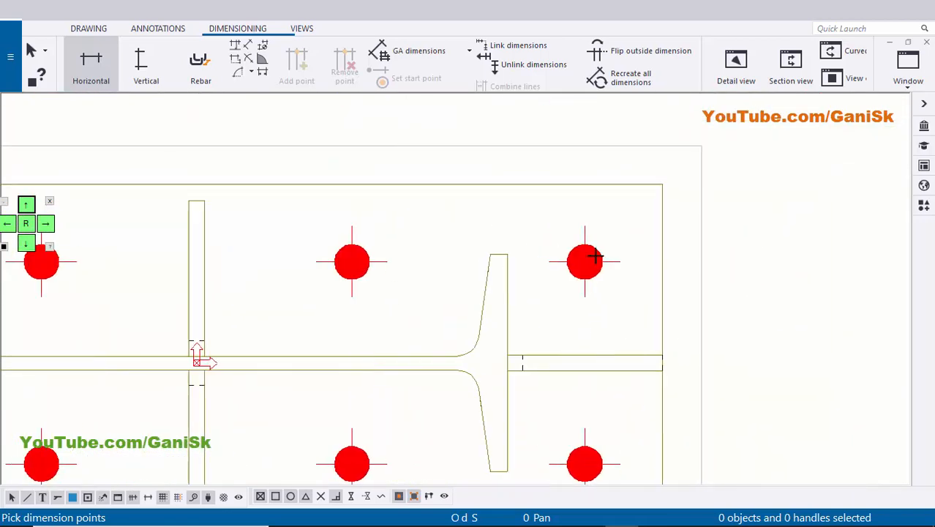
{"action": "left_click", "coordinate": [583, 260]}
{"action": "scroll", "coordinate": [685, 240], "scroll_direction": "down", "scroll_amount": 3}
{"action": "middle_click_drag", "start_coordinate": [350, 157], "coordinate": [409, 235]}
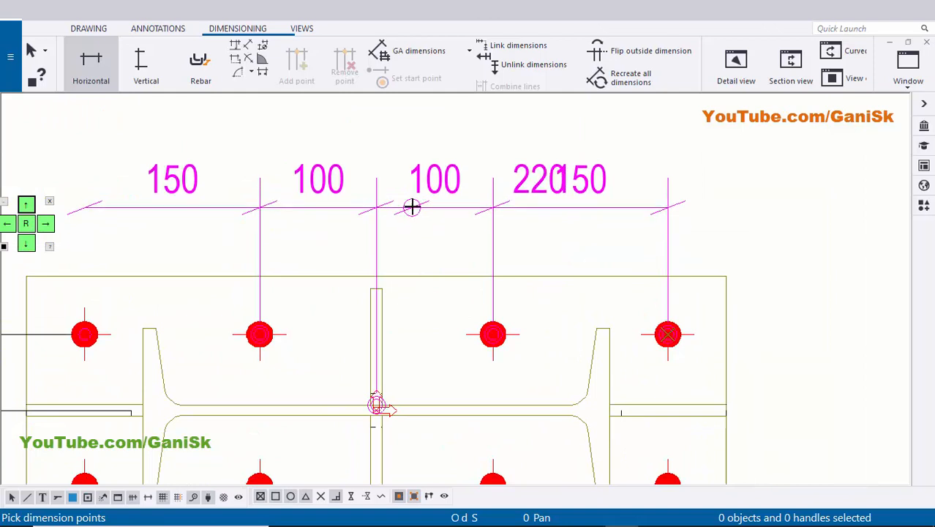
{"action": "middle_click", "coordinate": [413, 206]}
{"action": "scroll", "coordinate": [414, 206], "scroll_direction": "down", "scroll_amount": 2}
{"action": "right_click", "coordinate": [656, 136]}
{"action": "left_click", "coordinate": [724, 143]}
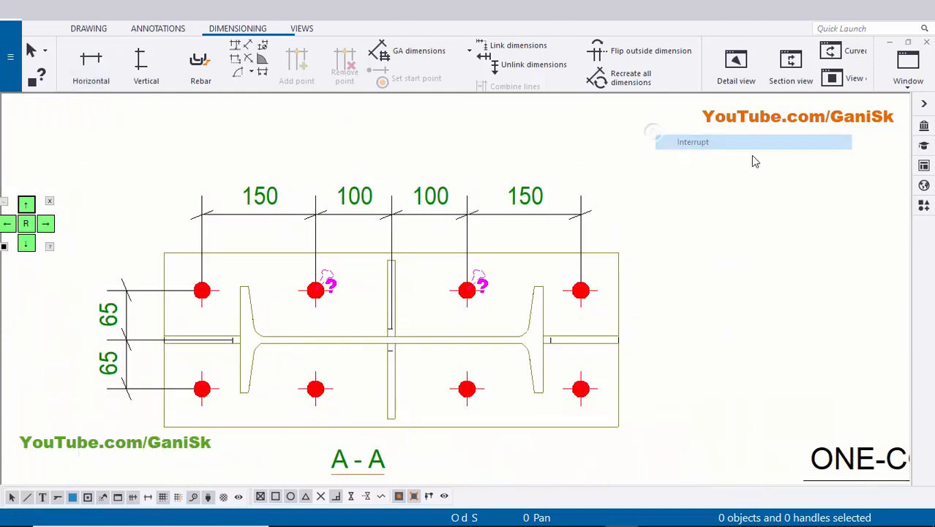
Shift the horizontal and vertical dimension lines of section view A-A slightly farther from the base plate.
{"action": "middle_click_drag", "start_coordinate": [355, 237], "coordinate": [432, 229]}
{"action": "left_click", "coordinate": [428, 204]}
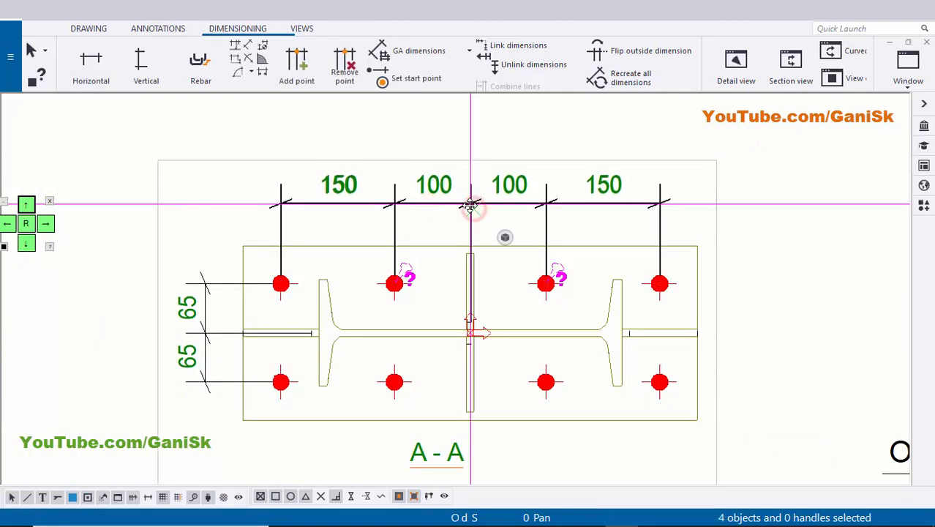
{"action": "left_click", "coordinate": [428, 230]}
{"action": "scroll", "coordinate": [256, 292], "scroll_direction": "up", "scroll_amount": 2}
{"action": "left_click", "coordinate": [259, 299]}
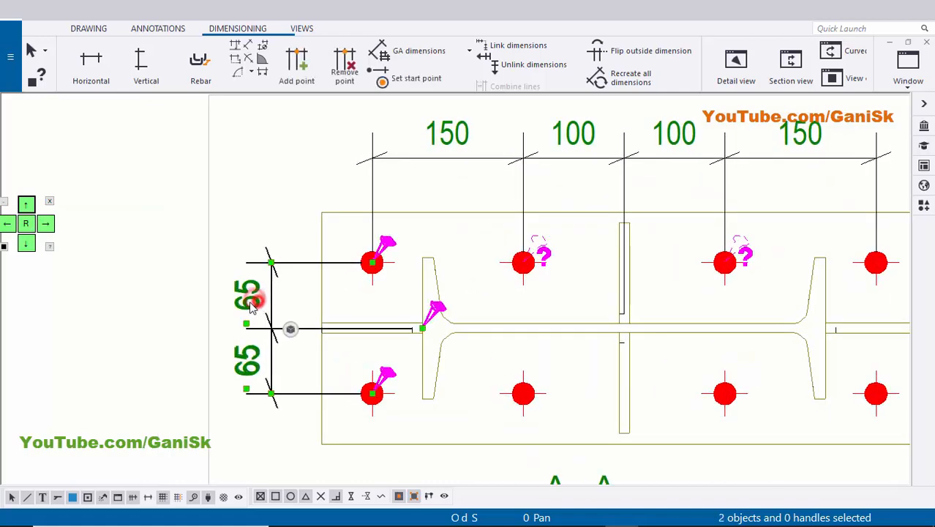
{"action": "left_click", "coordinate": [247, 188]}
{"action": "scroll", "coordinate": [246, 187], "scroll_direction": "down", "scroll_amount": 4}
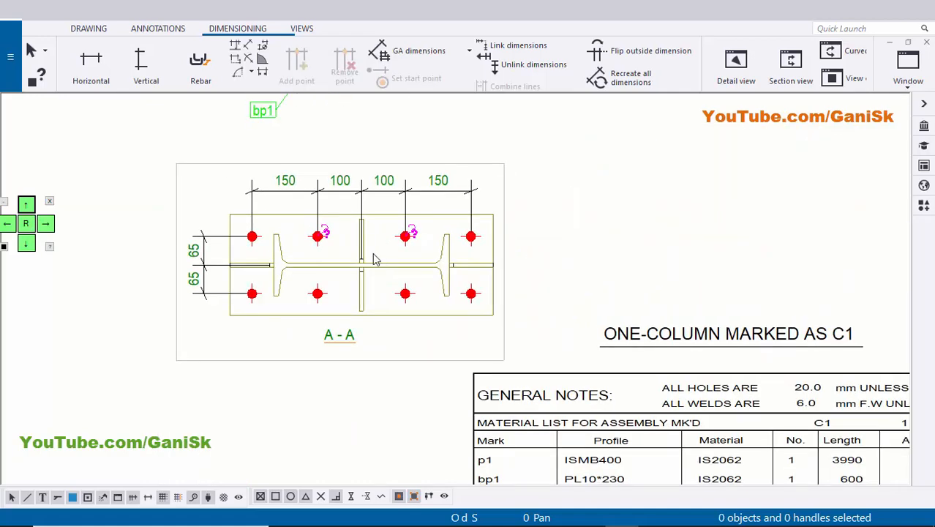
Add marks to all parts in section view A-A using view properties, and remove the bolt mark.
{"action": "scroll", "coordinate": [371, 264], "scroll_direction": "up", "scroll_amount": 2}
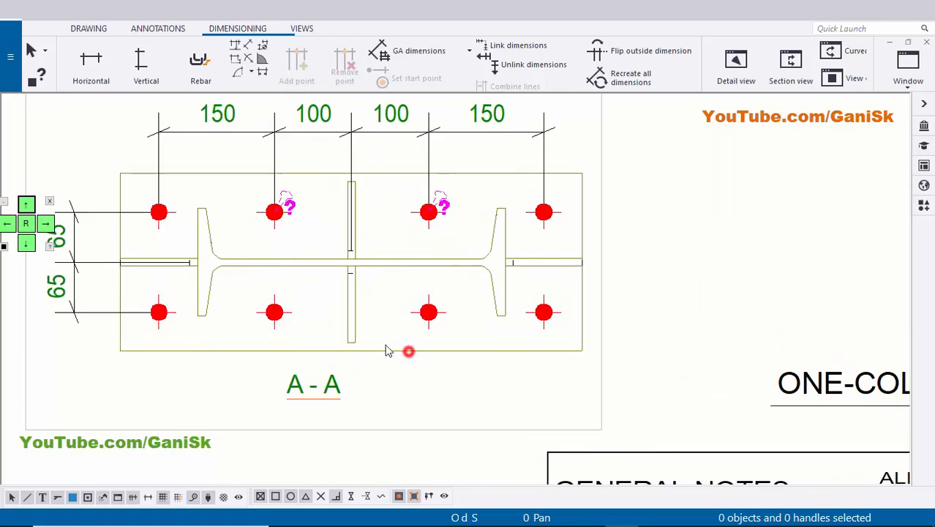
{"action": "left_click", "coordinate": [347, 323]}
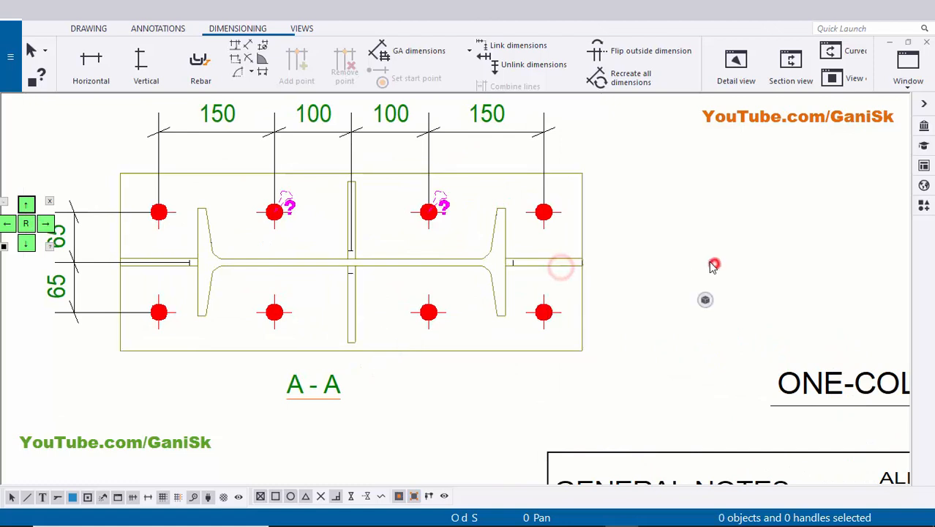
{"action": "scroll", "coordinate": [714, 266], "scroll_direction": "down", "scroll_amount": 2}
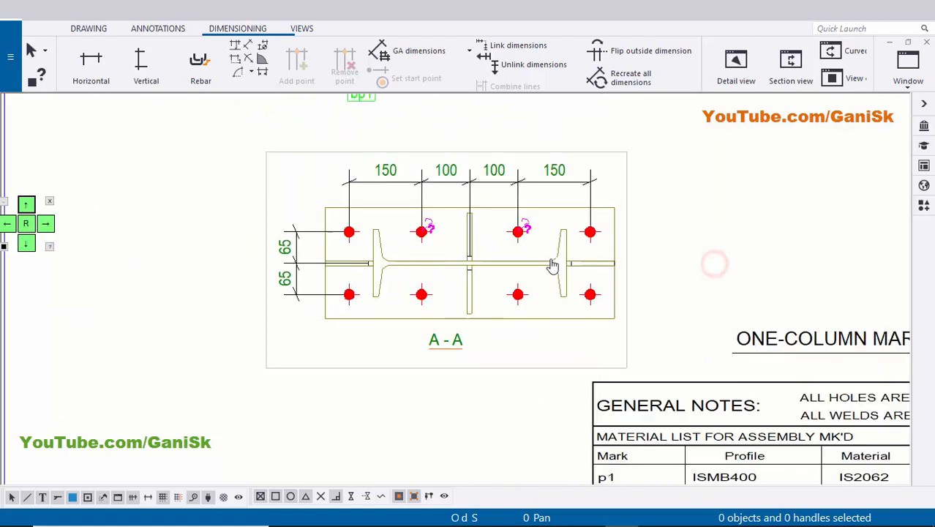
{"action": "left_click", "coordinate": [73, 498]}
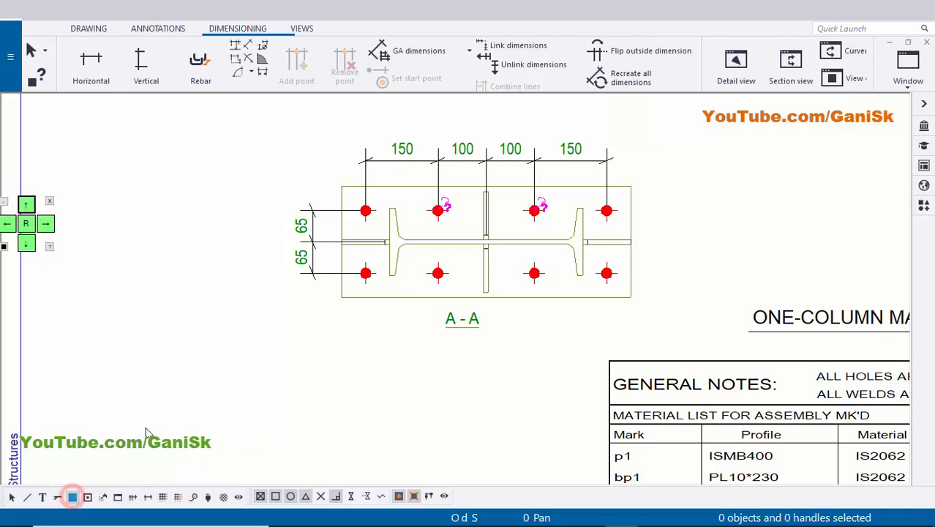
{"action": "mouse_move", "coordinate": [367, 242]}
{"action": "middle_mouse_down"}
{"action": "mouse_move", "coordinate": [347, 258]}
{"action": "mouse_move", "coordinate": [264, 249]}
{"action": "middle_mouse_up"}
{"action": "left_click_drag", "start_coordinate": [550, 335], "coordinate": [550, 336]}
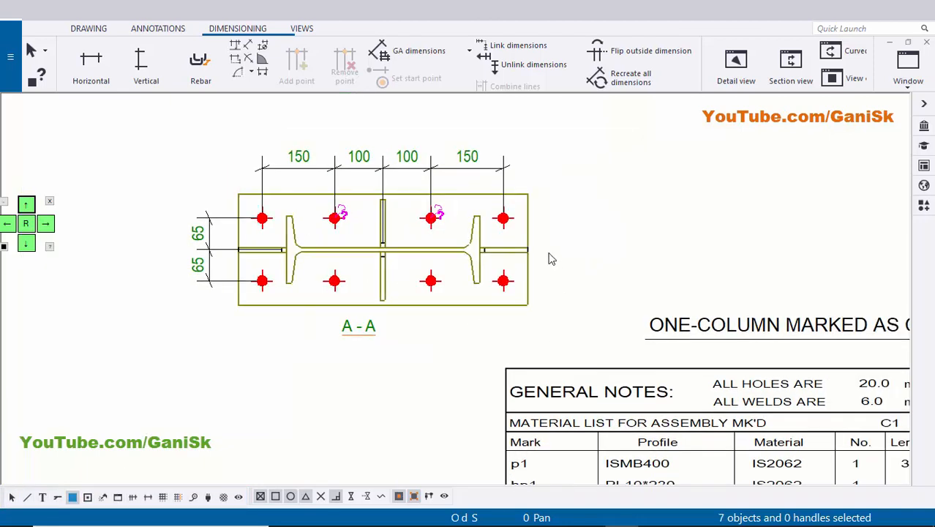
{"action": "right_click", "coordinate": [563, 164]}
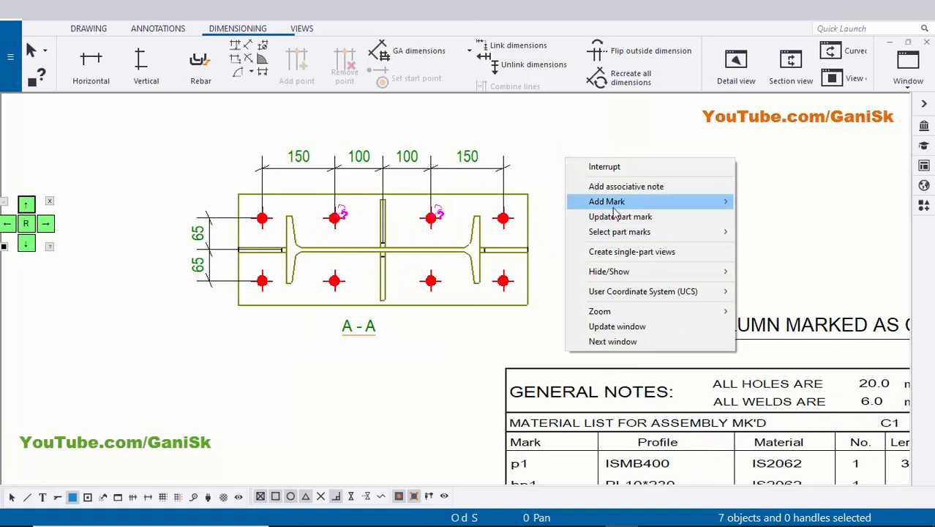
{"action": "mouse_move", "coordinate": [619, 205]}
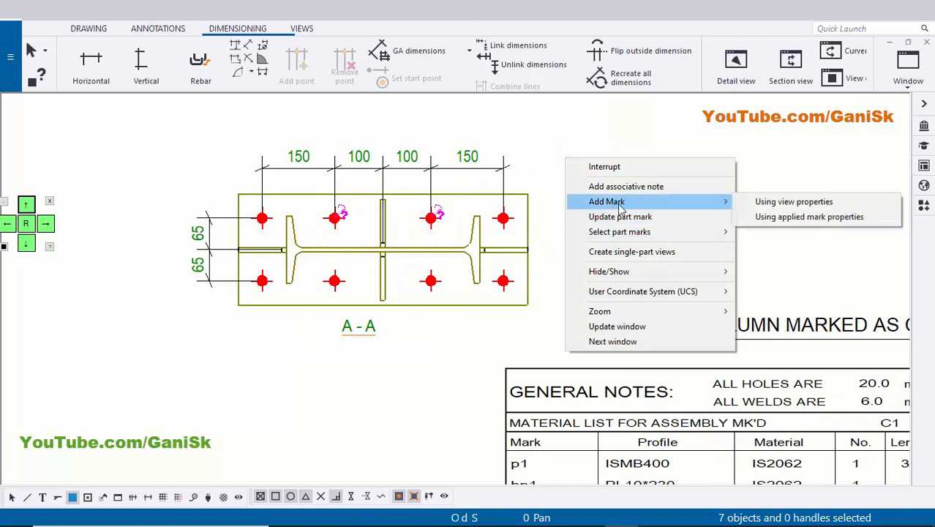
{"action": "left_click", "coordinate": [780, 216]}
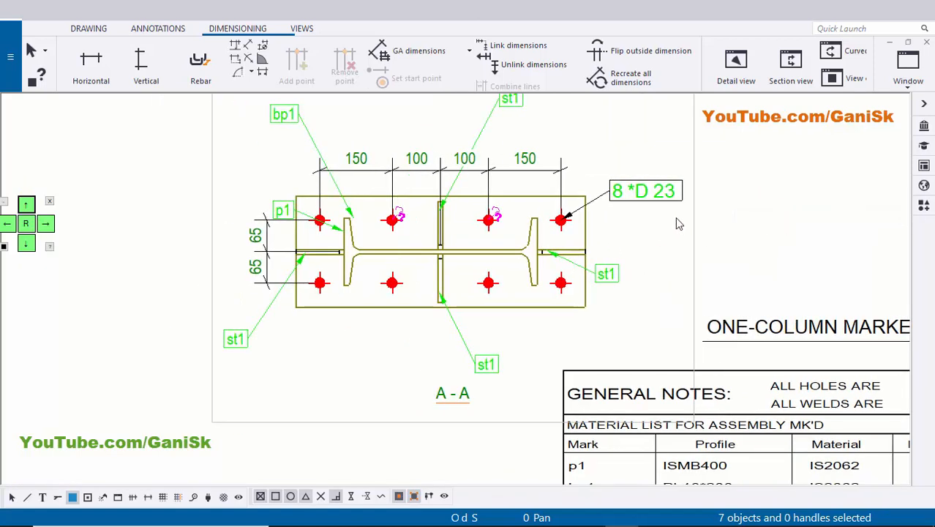
{"action": "scroll", "coordinate": [512, 329], "scroll_direction": "down", "scroll_amount": 3}
{"action": "scroll", "coordinate": [376, 340], "scroll_direction": "up", "scroll_amount": 4}
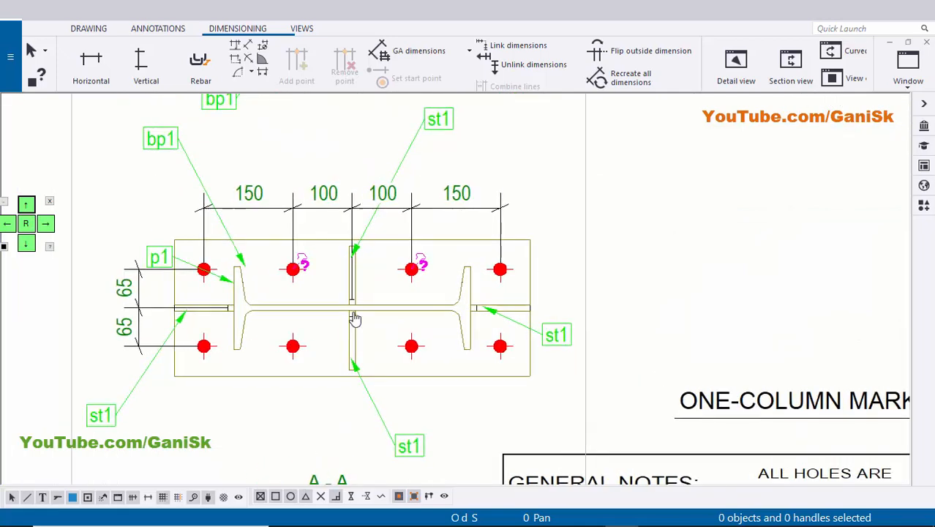
Move the st1 marks of the right and lower stiffeners in section view A-A closer to the base plate.
{"action": "scroll", "coordinate": [568, 352], "scroll_direction": "up", "scroll_amount": 3}
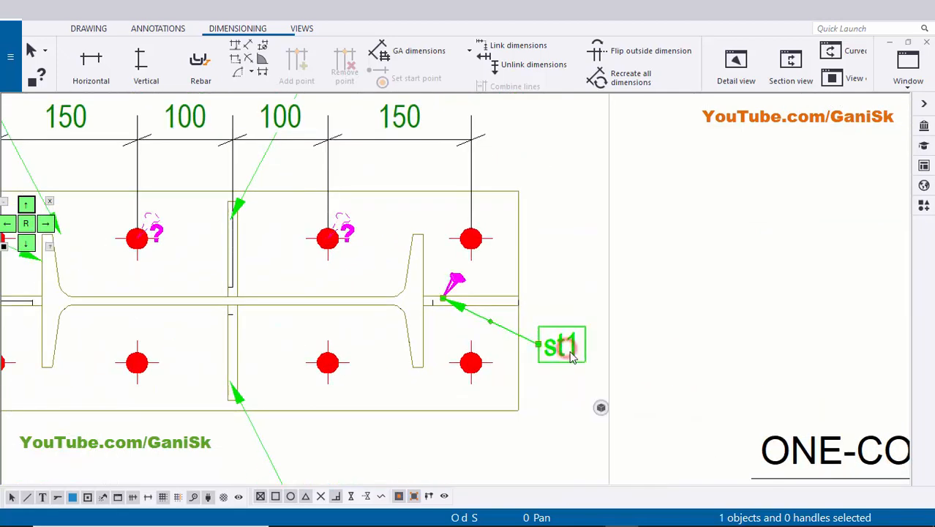
{"action": "mouse_move", "coordinate": [567, 353]}
{"action": "left_mouse_down"}
{"action": "mouse_move", "coordinate": [615, 348]}
{"action": "mouse_move", "coordinate": [563, 336]}
{"action": "left_mouse_up"}
{"action": "left_click", "coordinate": [553, 273]}
{"action": "scroll", "coordinate": [416, 324], "scroll_direction": "down", "scroll_amount": 1}
{"action": "middle_click_drag", "start_coordinate": [255, 350], "coordinate": [443, 258]}
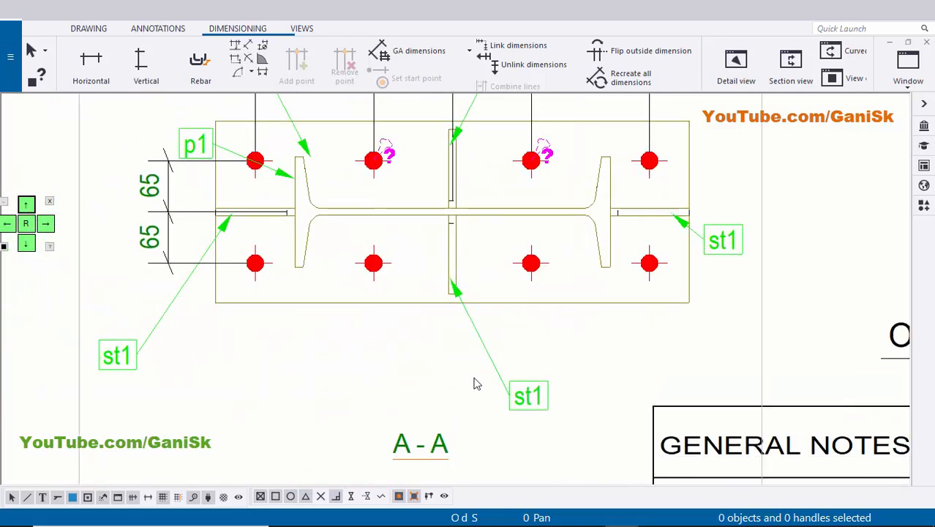
{"action": "scroll", "coordinate": [497, 383], "scroll_direction": "up", "scroll_amount": 2}
{"action": "left_click", "coordinate": [542, 397]}
{"action": "left_click_drag", "start_coordinate": [542, 411], "coordinate": [498, 312]}
{"action": "left_click", "coordinate": [569, 316]}
{"action": "scroll", "coordinate": [361, 329], "scroll_direction": "down", "scroll_amount": 1}
Reposition the left stiffener's st1 mark just outside the plate's lower-left corner, with its leader arrow on the stiffener.
{"action": "middle_click_drag", "start_coordinate": [88, 344], "coordinate": [370, 337]}
{"action": "scroll", "coordinate": [369, 336], "scroll_direction": "up", "scroll_amount": 1}
{"action": "left_click", "coordinate": [341, 334]}
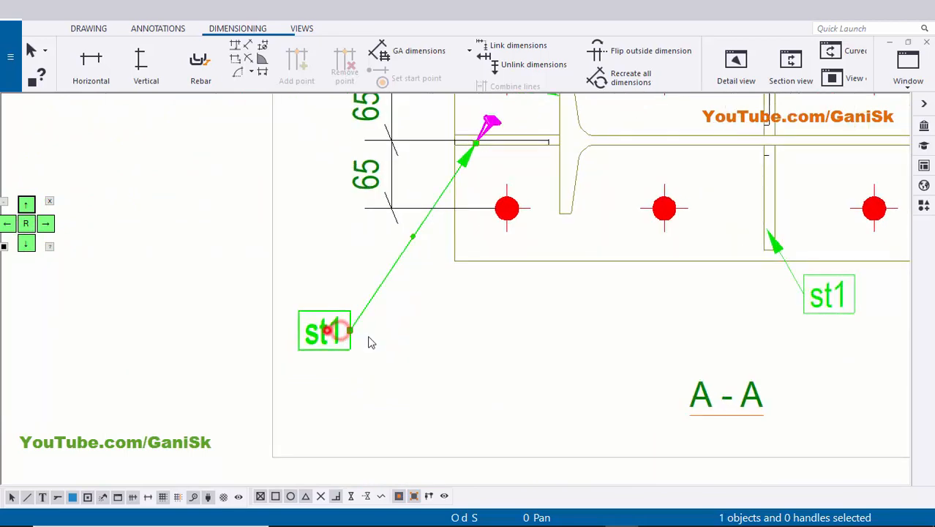
{"action": "left_click_drag", "start_coordinate": [327, 330], "coordinate": [417, 302]}
{"action": "scroll", "coordinate": [397, 339], "scroll_direction": "up", "scroll_amount": 1}
{"action": "left_click", "coordinate": [568, 328]}
{"action": "scroll", "coordinate": [566, 349], "scroll_direction": "down", "scroll_amount": 5}
{"action": "middle_click_drag", "start_coordinate": [566, 349], "coordinate": [448, 415]}
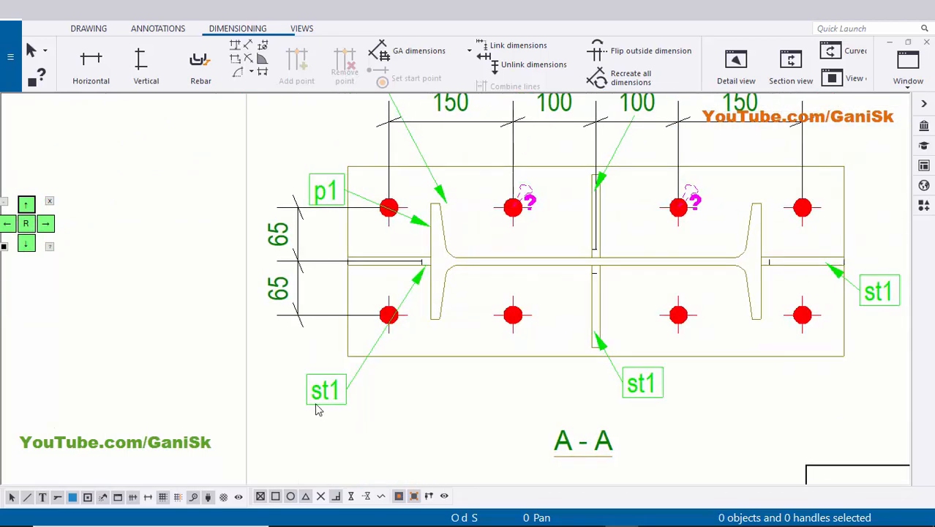
{"action": "scroll", "coordinate": [318, 410], "scroll_direction": "up", "scroll_amount": 1}
{"action": "left_click_drag", "start_coordinate": [331, 390], "coordinate": [293, 388]}
{"action": "left_click_drag", "start_coordinate": [294, 390], "coordinate": [315, 340]}
{"action": "left_click", "coordinate": [467, 394]}
Move the bp1 mark in section view A-A below the base plate, with its leader pointing at the plate's lower edge.
{"action": "scroll", "coordinate": [587, 368], "scroll_direction": "down", "scroll_amount": 3}
{"action": "middle_click_drag", "start_coordinate": [608, 241], "coordinate": [491, 397]}
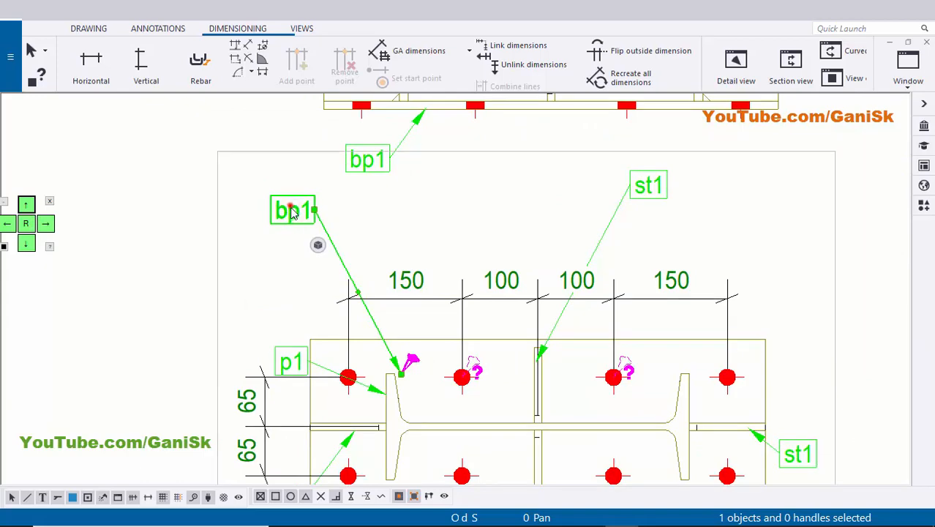
{"action": "left_click_drag", "start_coordinate": [293, 212], "coordinate": [350, 338]}
{"action": "scroll", "coordinate": [397, 321], "scroll_direction": "down", "scroll_amount": 1}
{"action": "middle_click_drag", "start_coordinate": [397, 321], "coordinate": [359, 175]}
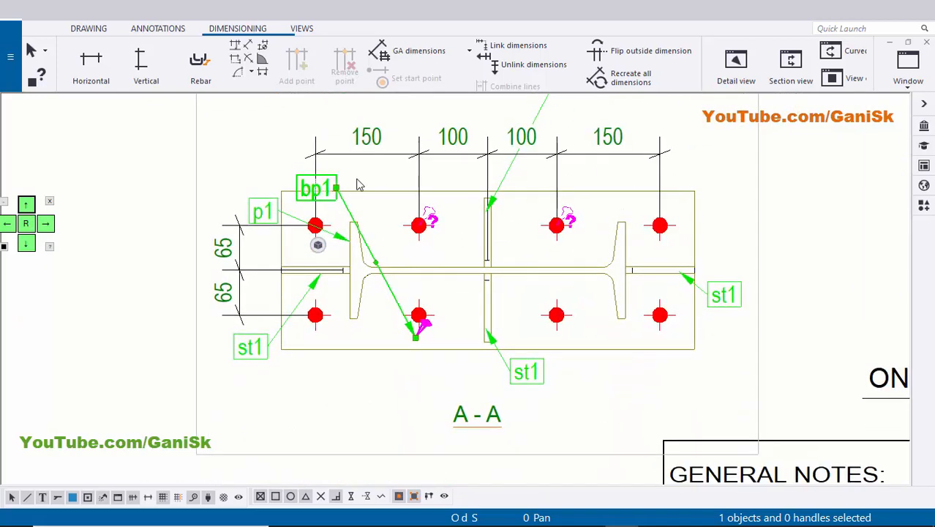
{"action": "scroll", "coordinate": [316, 190], "scroll_direction": "up", "scroll_amount": 1}
{"action": "left_click_drag", "start_coordinate": [315, 190], "coordinate": [327, 405]}
{"action": "scroll", "coordinate": [409, 413], "scroll_direction": "up", "scroll_amount": 2}
{"action": "left_click", "coordinate": [503, 393]}
{"action": "scroll", "coordinate": [540, 397], "scroll_direction": "down", "scroll_amount": 5}
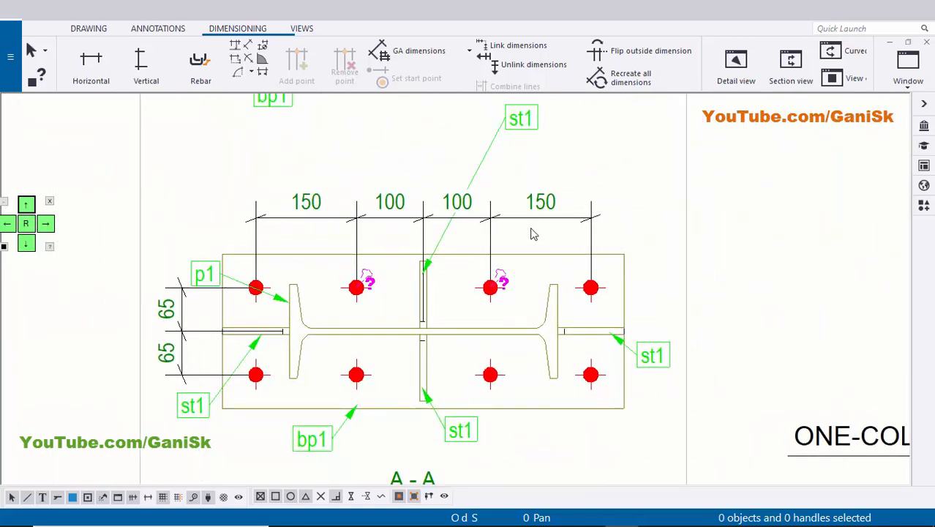
Move the upper stiffener's st1 mark in section view A-A below the base plate, beside the lower stiffener's st1 mark.
{"action": "scroll", "coordinate": [533, 234], "scroll_direction": "down", "scroll_amount": 1}
{"action": "left_click_drag", "start_coordinate": [530, 149], "coordinate": [535, 387]}
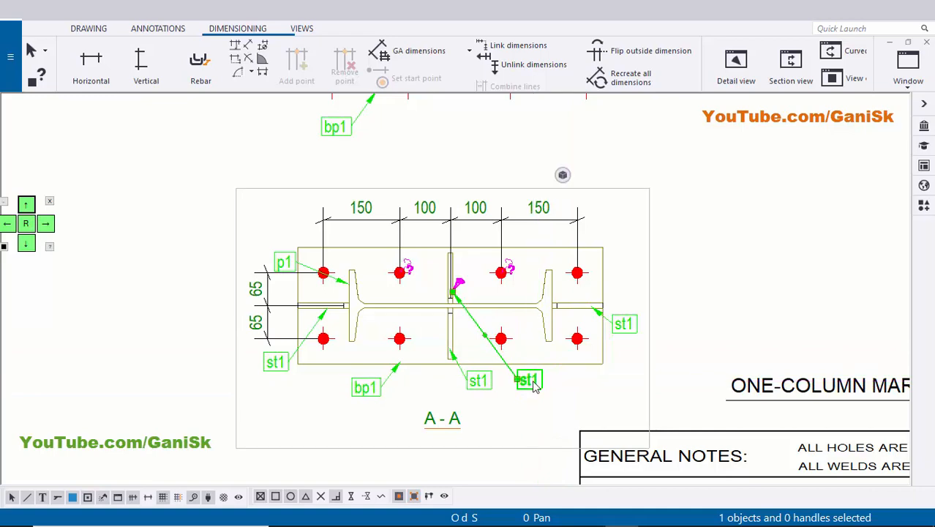
{"action": "left_click", "coordinate": [554, 395]}
{"action": "scroll", "coordinate": [554, 395], "scroll_direction": "up", "scroll_amount": 4}
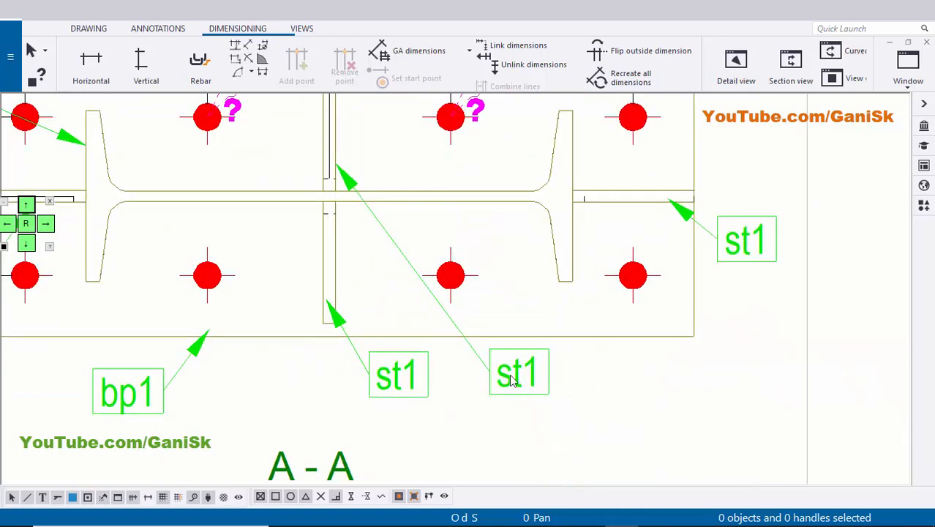
{"action": "scroll", "coordinate": [586, 384], "scroll_direction": "down", "scroll_amount": 6}
{"action": "middle_click_drag", "start_coordinate": [507, 370], "coordinate": [414, 346]}
{"action": "scroll", "coordinate": [295, 275], "scroll_direction": "up", "scroll_amount": 4}
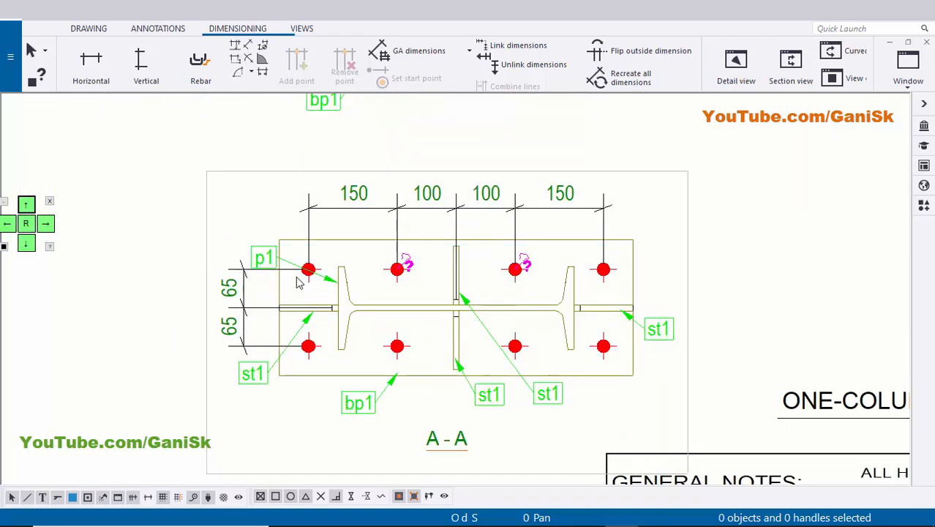
Move the p1 mark in section view A-A below the base plate, between the left st1 mark and the bp1 mark.
{"action": "left_click_drag", "start_coordinate": [258, 258], "coordinate": [289, 447]}
{"action": "scroll", "coordinate": [289, 448], "scroll_direction": "up", "scroll_amount": 2}
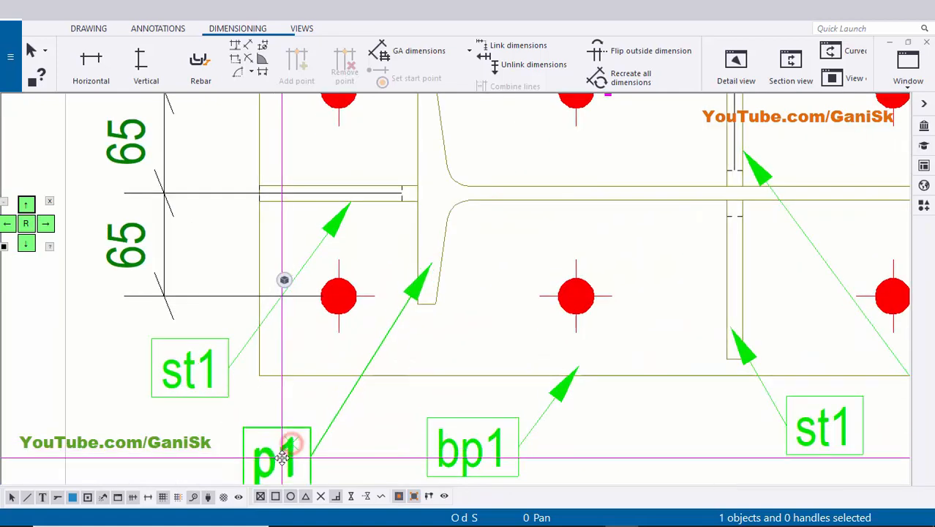
{"action": "left_click", "coordinate": [501, 326]}
{"action": "scroll", "coordinate": [436, 345], "scroll_direction": "down", "scroll_amount": 1}
{"action": "scroll", "coordinate": [564, 339], "scroll_direction": "down", "scroll_amount": 8}
{"action": "middle_click_drag", "start_coordinate": [805, 330], "coordinate": [580, 322]}
{"action": "scroll", "coordinate": [651, 303], "scroll_direction": "up", "scroll_amount": 2}
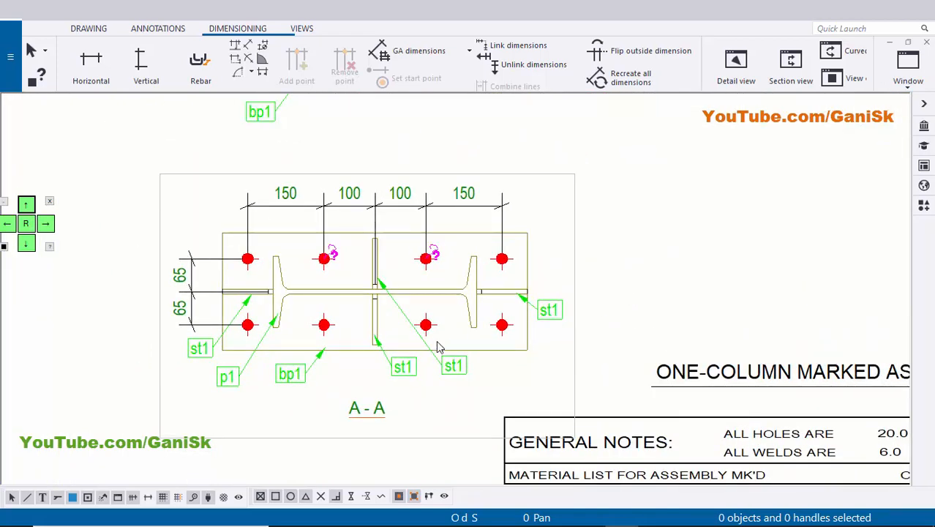
Move section view A-A slightly up and to the right, closer beneath the column's front view.
{"action": "scroll", "coordinate": [668, 292], "scroll_direction": "down", "scroll_amount": 4}
{"action": "scroll", "coordinate": [553, 313], "scroll_direction": "up", "scroll_amount": 3}
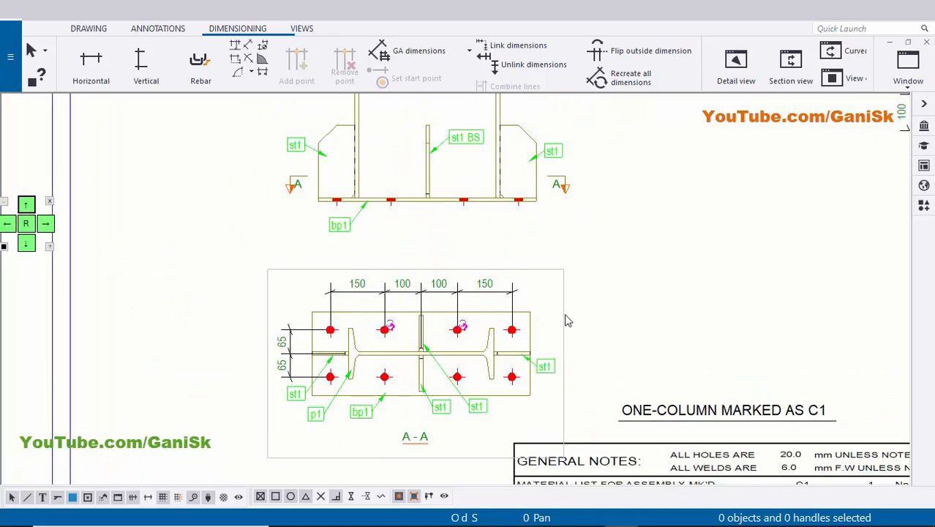
{"action": "left_click", "coordinate": [560, 314]}
{"action": "left_click_drag", "start_coordinate": [561, 314], "coordinate": [581, 315]}
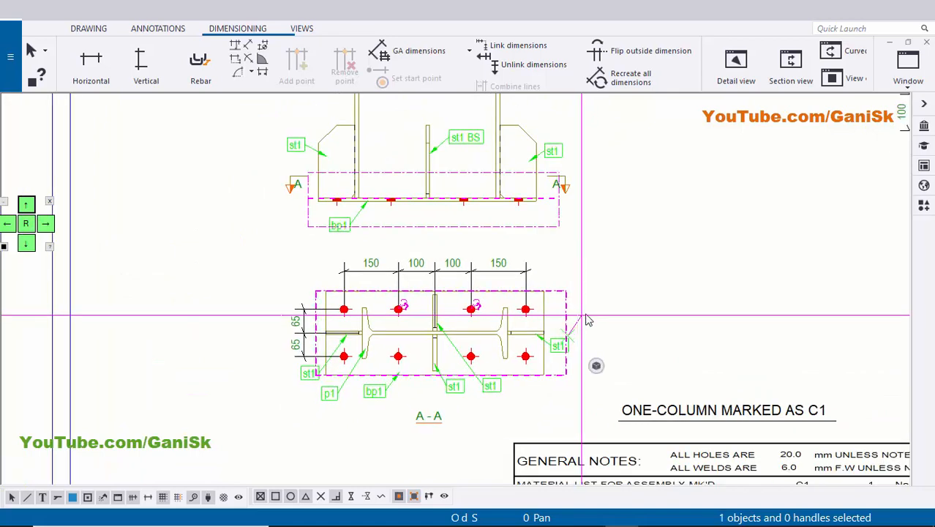
{"action": "left_click", "coordinate": [689, 289]}
{"action": "scroll", "coordinate": [620, 346], "scroll_direction": "down", "scroll_amount": 5}
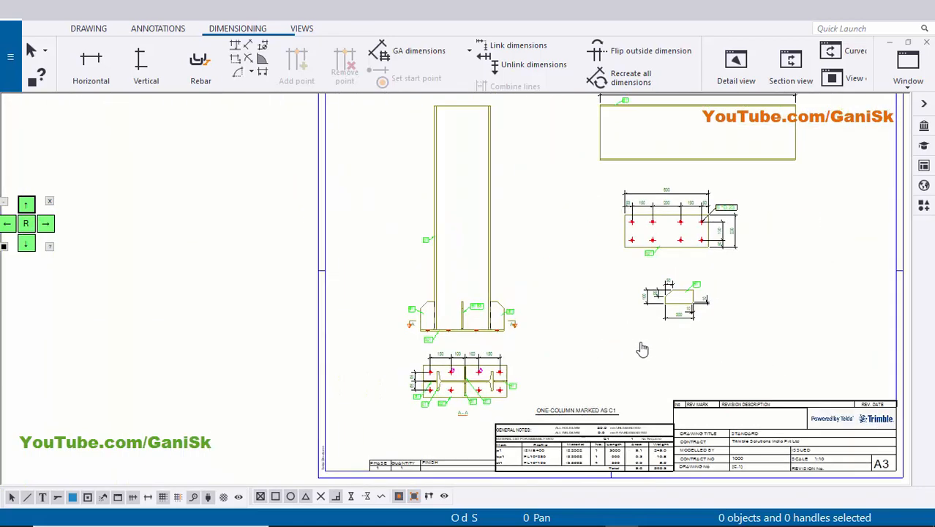
Examine the part marks and the base plate connection at the foot of the column in the front view.
{"action": "scroll", "coordinate": [475, 322], "scroll_direction": "up", "scroll_amount": 4}
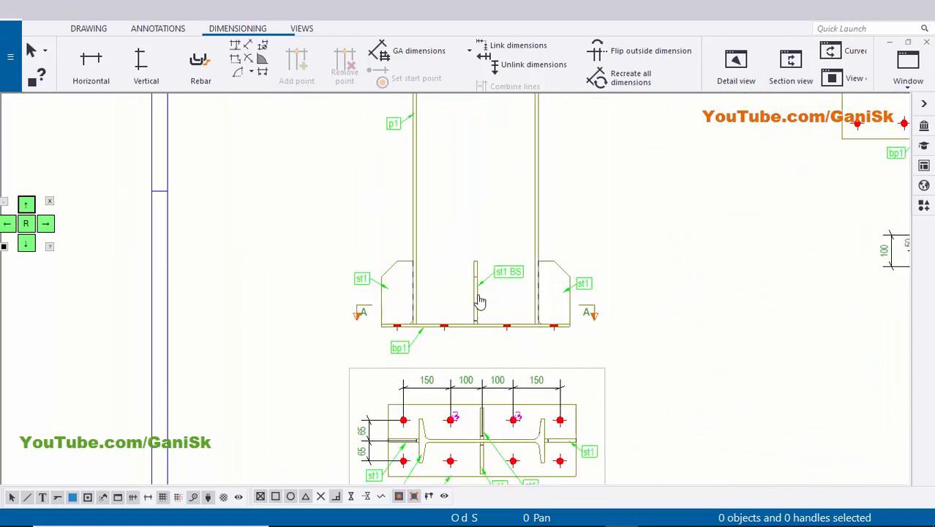
{"action": "middle_click_drag", "start_coordinate": [479, 300], "coordinate": [470, 217]}
{"action": "scroll", "coordinate": [512, 288], "scroll_direction": "up", "scroll_amount": 3}
{"action": "middle_click_drag", "start_coordinate": [506, 249], "coordinate": [500, 299]}
{"action": "scroll", "coordinate": [463, 278], "scroll_direction": "down", "scroll_amount": 1}
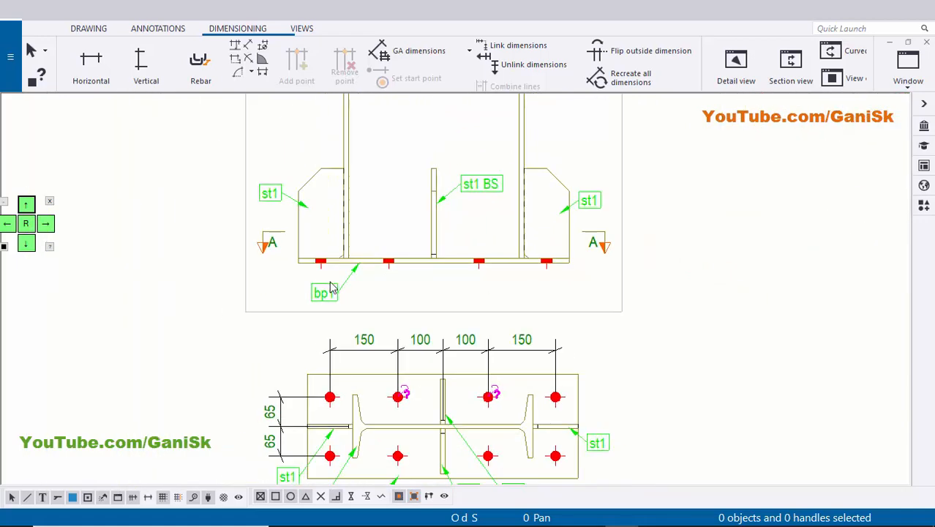
{"action": "scroll", "coordinate": [330, 284], "scroll_direction": "up", "scroll_amount": 1}
{"action": "mouse_move", "coordinate": [336, 306]}
{"action": "middle_mouse_down"}
{"action": "mouse_move", "coordinate": [331, 412]}
{"action": "mouse_move", "coordinate": [365, 382]}
{"action": "middle_mouse_up"}
{"action": "scroll", "coordinate": [362, 439], "scroll_direction": "up", "scroll_amount": 3}
{"action": "scroll", "coordinate": [362, 438], "scroll_direction": "down", "scroll_amount": 5}
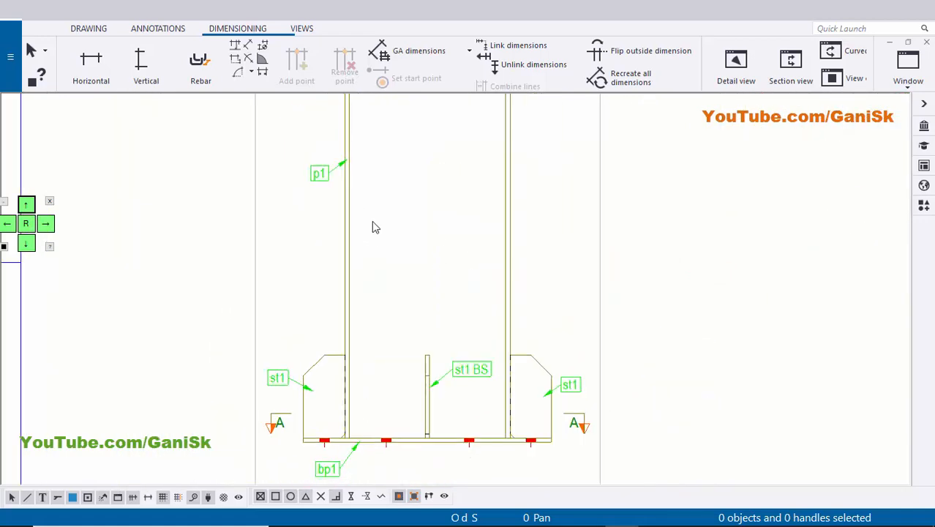
{"action": "middle_click_drag", "start_coordinate": [331, 168], "coordinate": [324, 217]}
{"action": "scroll", "coordinate": [318, 225], "scroll_direction": "up", "scroll_amount": 5}
{"action": "scroll", "coordinate": [338, 285], "scroll_direction": "down", "scroll_amount": 4}
{"action": "middle_click_drag", "start_coordinate": [350, 333], "coordinate": [353, 200]}
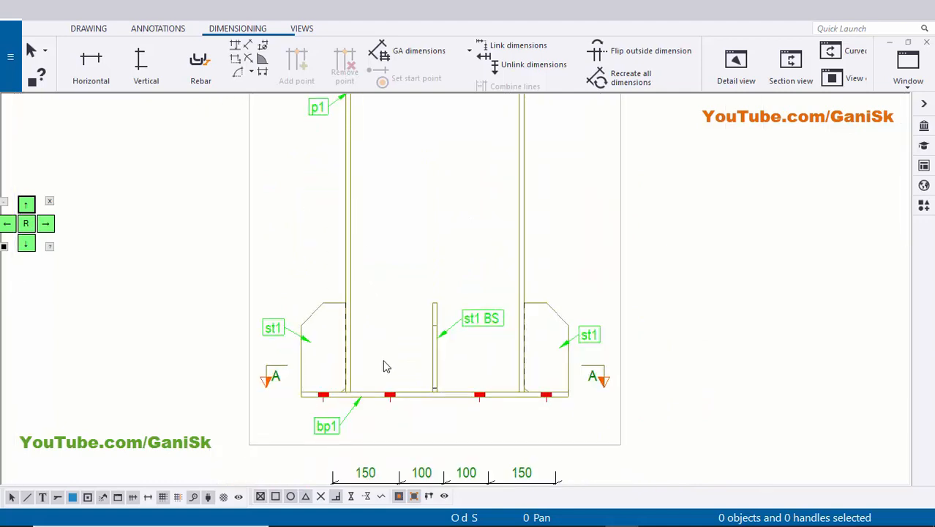
Add a weld mark at the column-to-base-plate joint in the front view, with its symbol between the left flange and the middle stiffener.
{"action": "scroll", "coordinate": [386, 367], "scroll_direction": "up", "scroll_amount": 4}
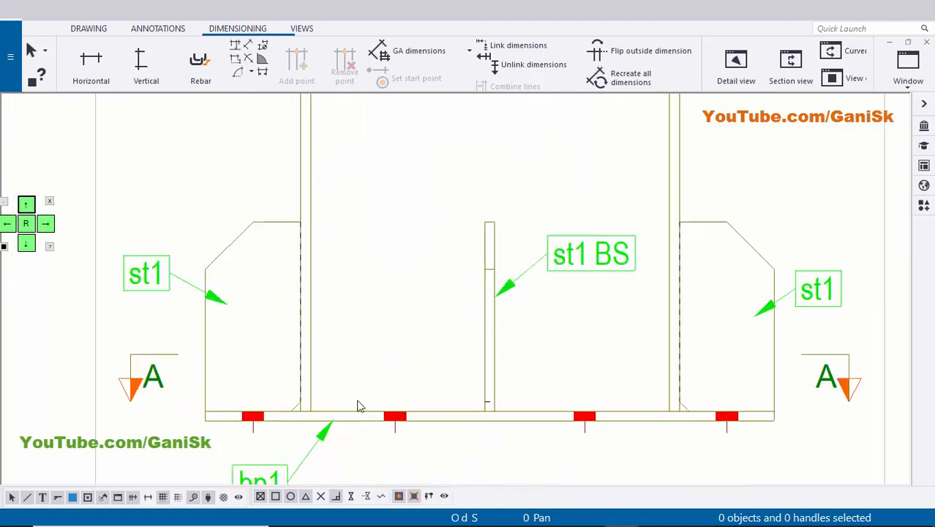
{"action": "left_click", "coordinate": [159, 31]}
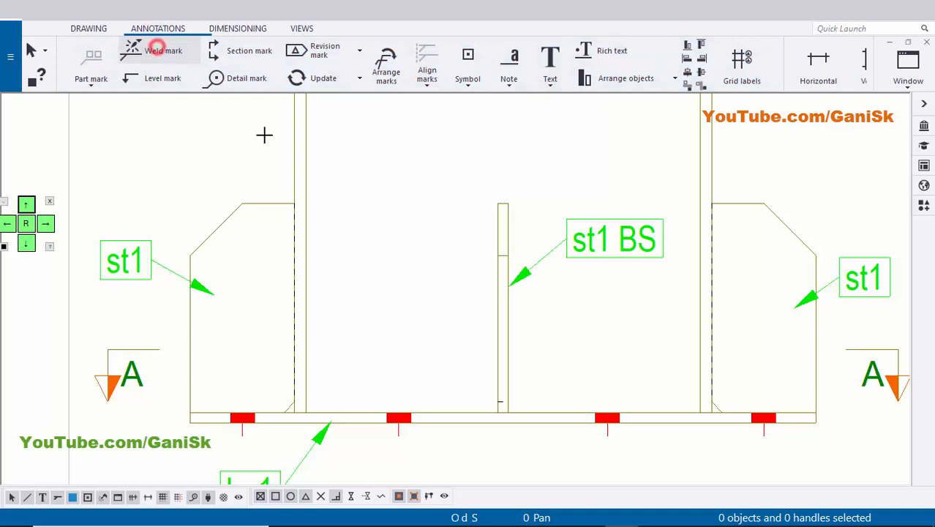
{"action": "scroll", "coordinate": [309, 277], "scroll_direction": "up", "scroll_amount": 6}
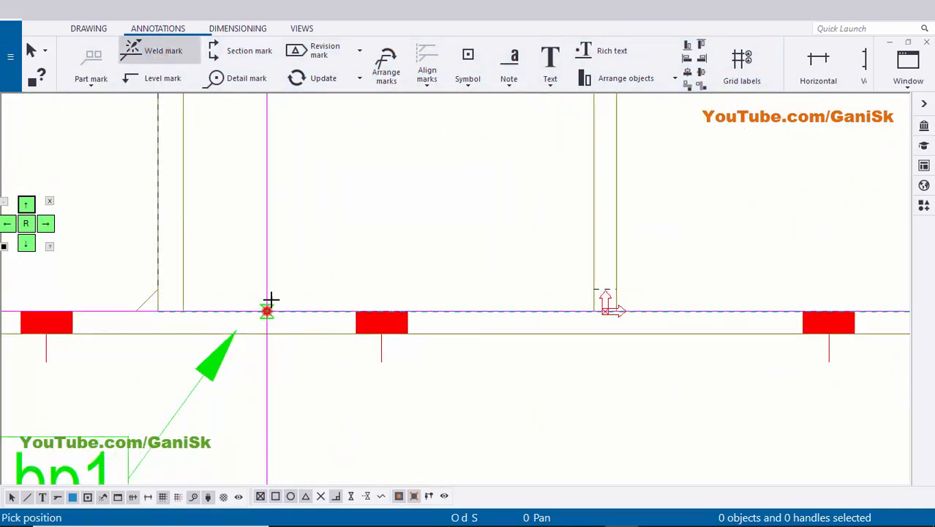
{"action": "left_click", "coordinate": [271, 299]}
{"action": "left_click", "coordinate": [341, 185]}
{"action": "scroll", "coordinate": [351, 183], "scroll_direction": "down", "scroll_amount": 2}
{"action": "middle_click_drag", "start_coordinate": [474, 215], "coordinate": [410, 253]}
{"action": "right_click", "coordinate": [609, 171]}
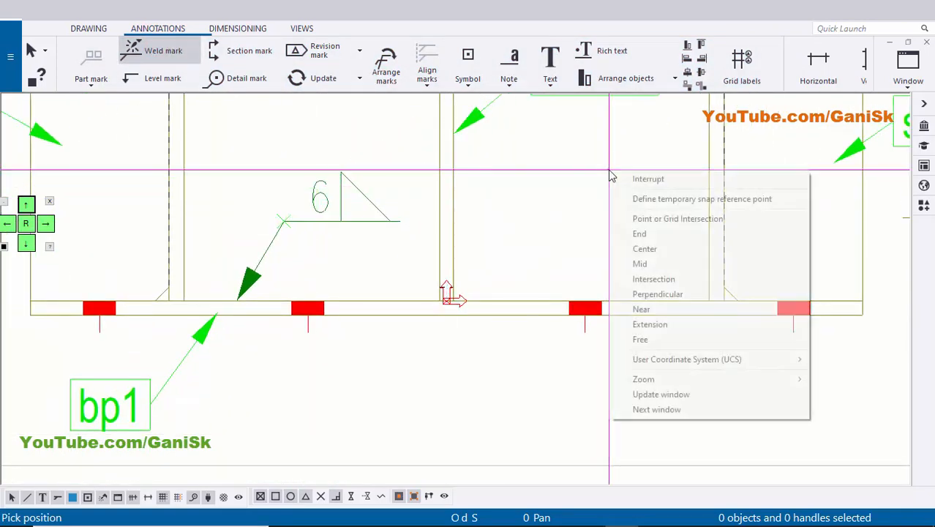
{"action": "left_click", "coordinate": [636, 179]}
{"action": "middle_click_drag", "start_coordinate": [338, 240], "coordinate": [380, 249]}
{"action": "scroll", "coordinate": [432, 260], "scroll_direction": "up", "scroll_amount": 1}
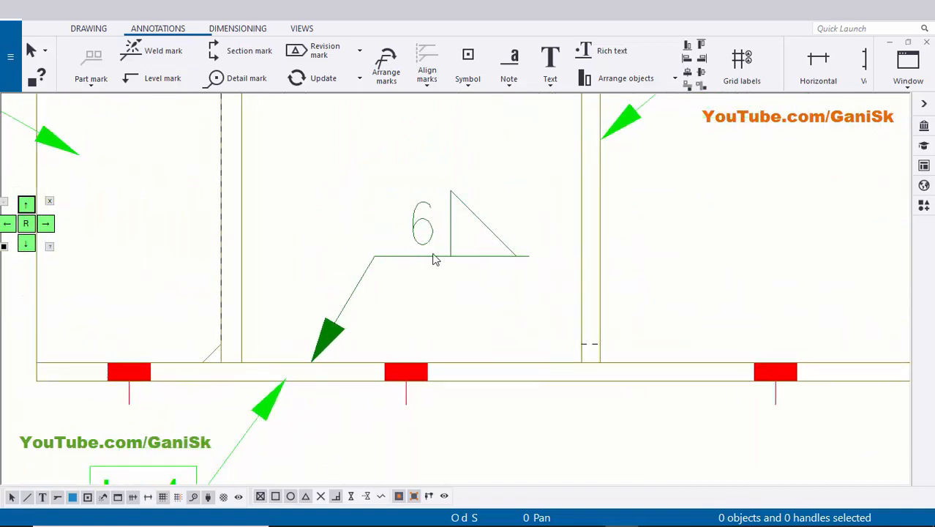
In the base plate weld mark's properties, clear the above-line type and size, and set a below-line fillet weld of size 6.00.
{"action": "double_click", "coordinate": [448, 264]}
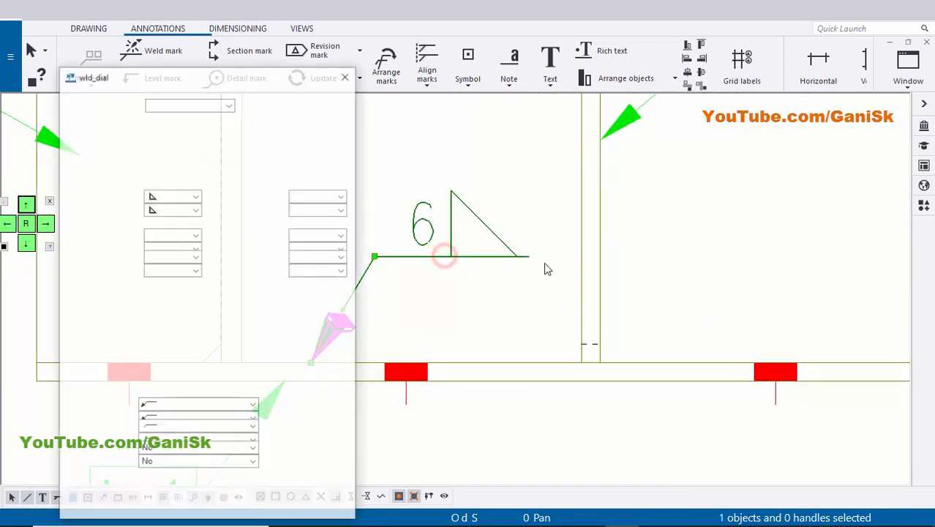
{"action": "scroll", "coordinate": [431, 262], "scroll_direction": "down", "scroll_amount": 1}
{"action": "left_click", "coordinate": [193, 177]}
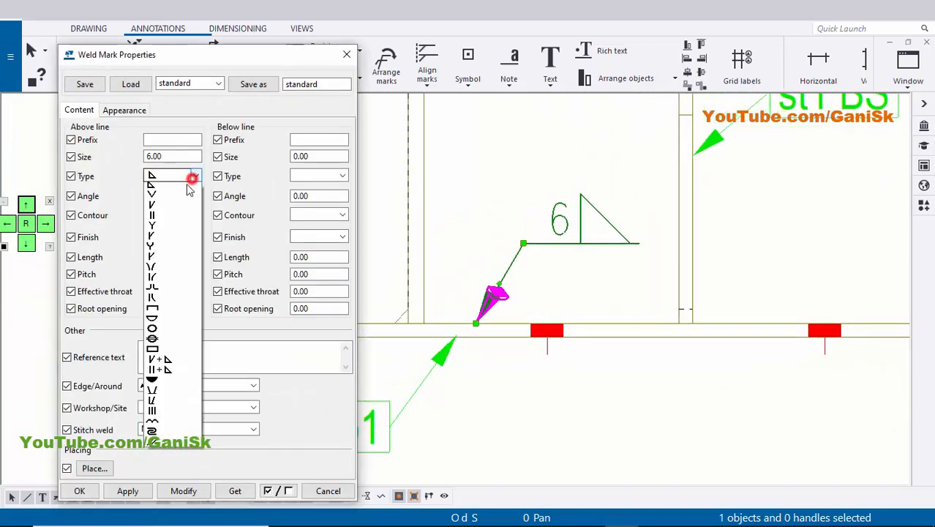
{"action": "left_click", "coordinate": [179, 193]}
{"action": "left_click", "coordinate": [315, 177]}
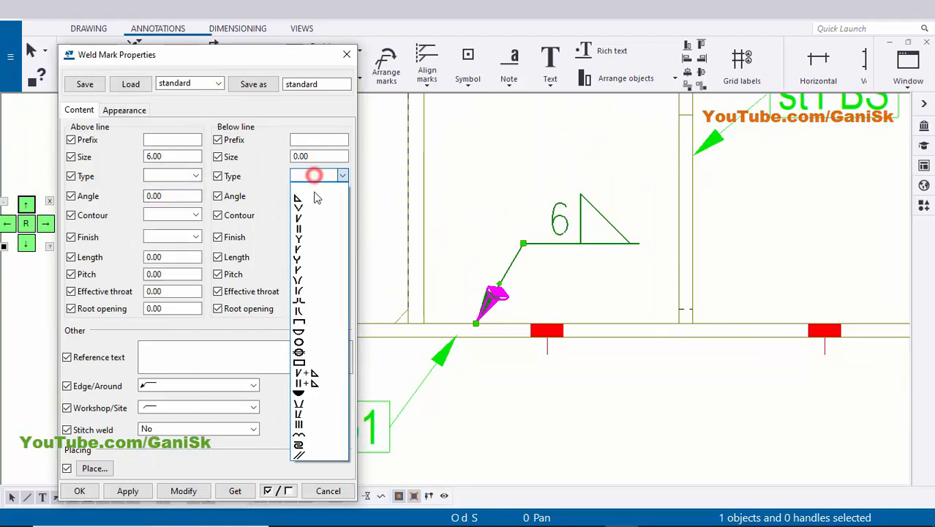
{"action": "left_click", "coordinate": [311, 199]}
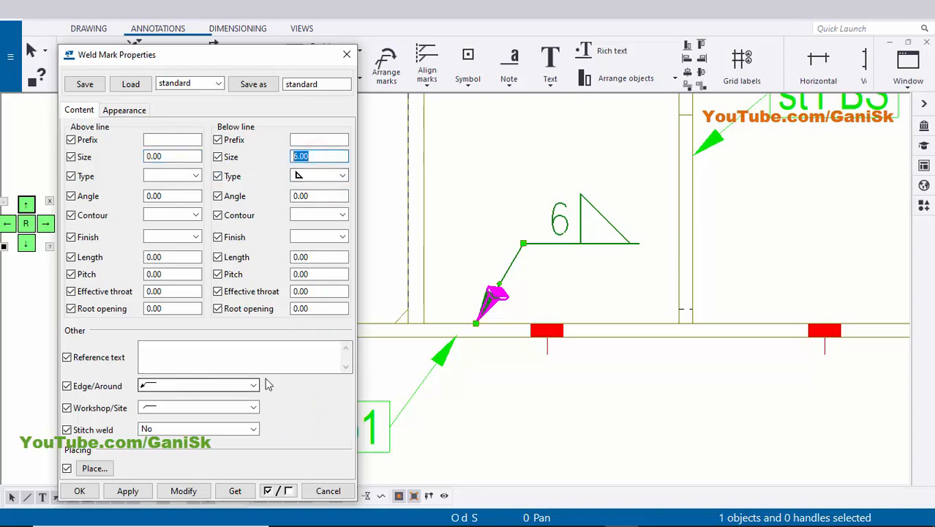
Set the base plate weld mark's Edge/Around option to the all-around symbol, modify the mark, and accept the properties.
{"action": "left_click", "coordinate": [206, 388]}
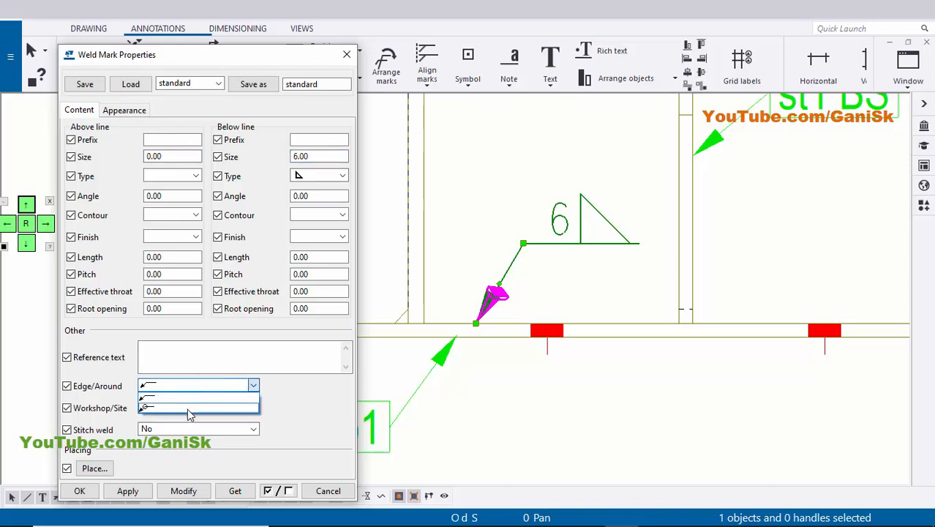
{"action": "left_click", "coordinate": [189, 407]}
{"action": "left_click", "coordinate": [183, 491]}
{"action": "scroll", "coordinate": [600, 315], "scroll_direction": "up", "scroll_amount": 3}
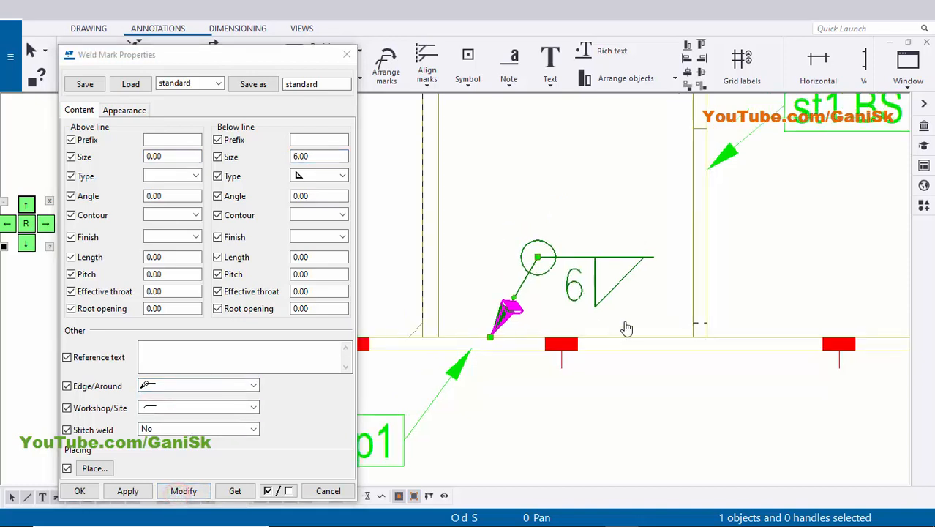
{"action": "scroll", "coordinate": [644, 281], "scroll_direction": "down", "scroll_amount": 4}
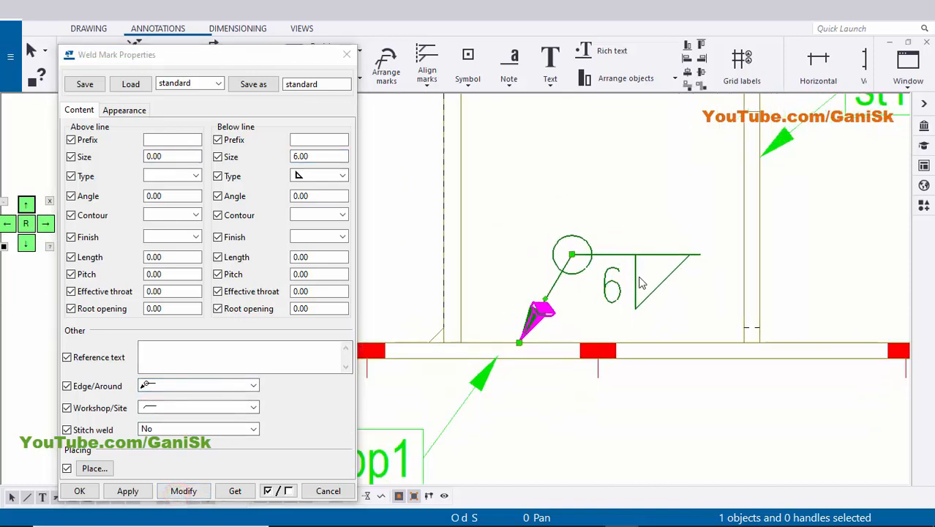
{"action": "left_click", "coordinate": [125, 490]}
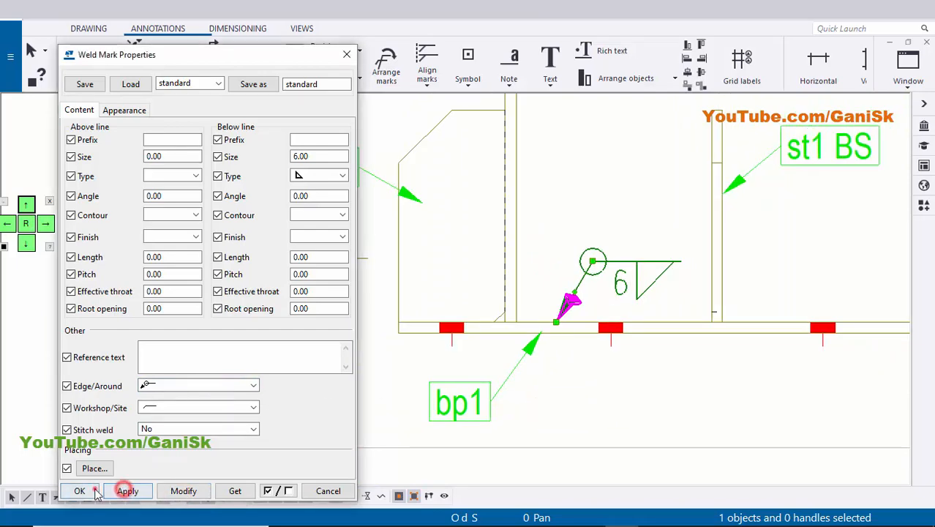
{"action": "left_click", "coordinate": [94, 490]}
Add a weld mark at the joint between the right stiffener and the column flange, placing its symbol above and right of the st1 mark.
{"action": "scroll", "coordinate": [522, 309], "scroll_direction": "down", "scroll_amount": 4}
{"action": "scroll", "coordinate": [557, 314], "scroll_direction": "up", "scroll_amount": 4}
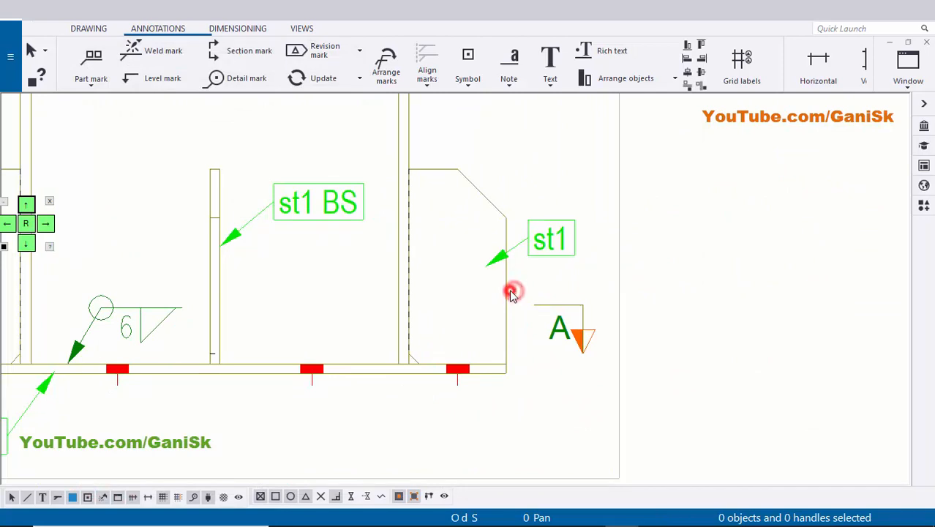
{"action": "scroll", "coordinate": [407, 296], "scroll_direction": "up", "scroll_amount": 2}
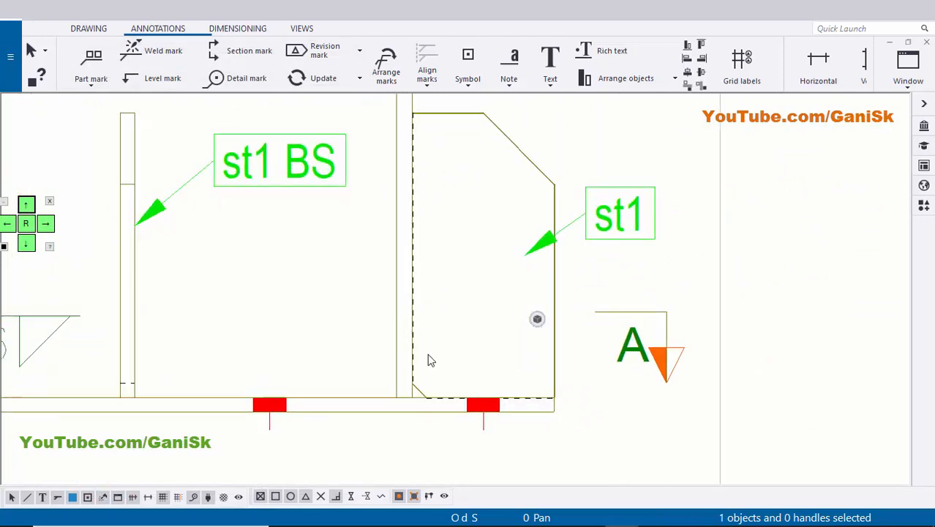
{"action": "scroll", "coordinate": [426, 409], "scroll_direction": "down", "scroll_amount": 3}
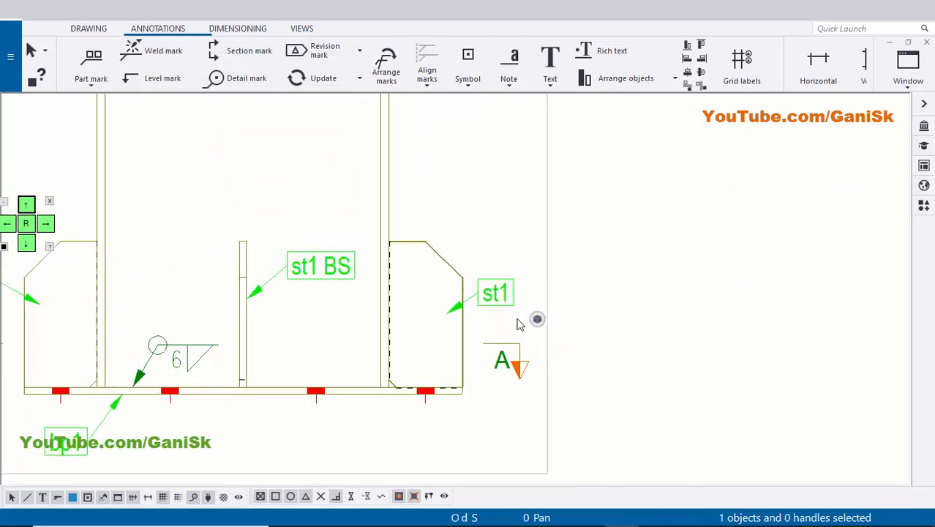
{"action": "scroll", "coordinate": [453, 333], "scroll_direction": "up", "scroll_amount": 1}
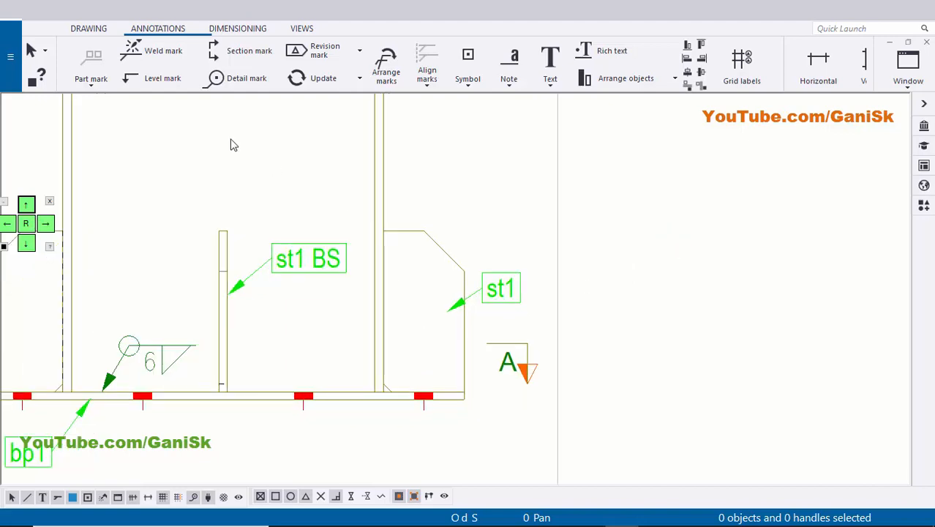
{"action": "left_click", "coordinate": [174, 52]}
{"action": "scroll", "coordinate": [380, 319], "scroll_direction": "up", "scroll_amount": 2}
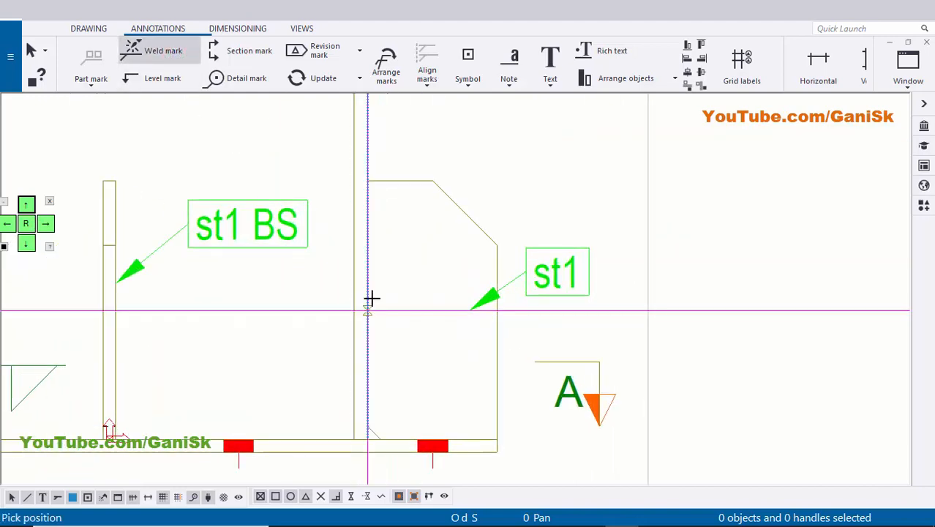
{"action": "left_click", "coordinate": [373, 289]}
{"action": "middle_click_drag", "start_coordinate": [472, 280], "coordinate": [385, 331]}
{"action": "left_click", "coordinate": [534, 239]}
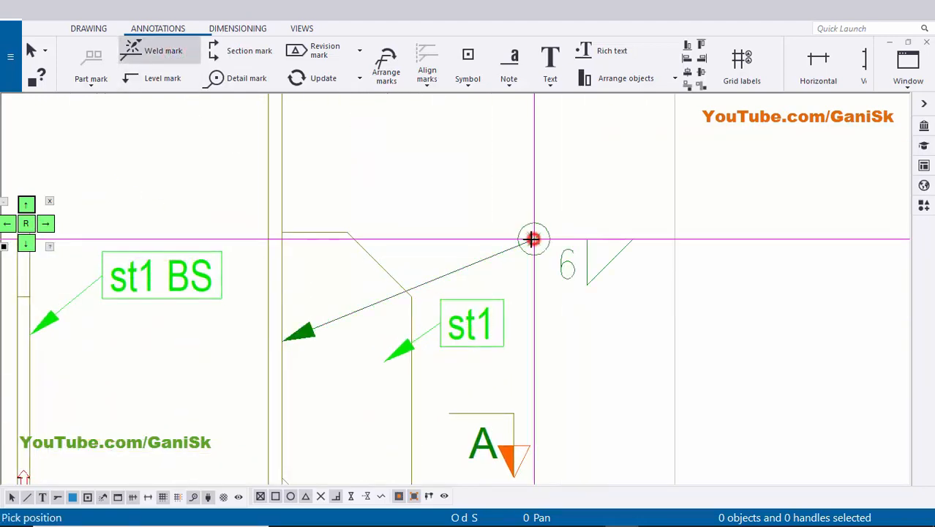
{"action": "right_click", "coordinate": [624, 189]}
{"action": "left_click", "coordinate": [640, 197]}
{"action": "scroll", "coordinate": [588, 275], "scroll_direction": "up", "scroll_amount": 4}
{"action": "scroll", "coordinate": [574, 278], "scroll_direction": "down", "scroll_amount": 6}
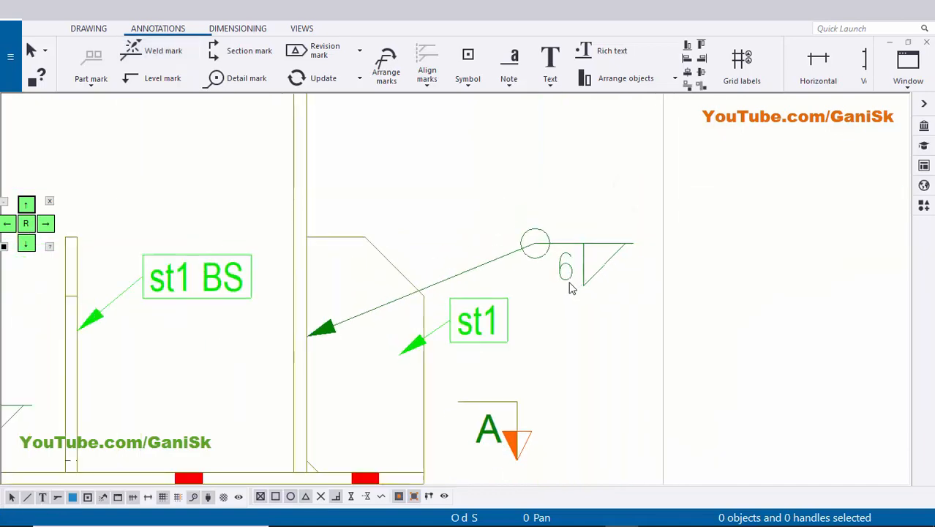
Change the Edge/Around option of the right stiffener-to-flange weld mark to the plain arrow without the all-around circle, and accept the properties.
{"action": "middle_click_drag", "start_coordinate": [566, 265], "coordinate": [554, 238]}
{"action": "scroll", "coordinate": [412, 309], "scroll_direction": "up", "scroll_amount": 3}
{"action": "middle_click_drag", "start_coordinate": [590, 279], "coordinate": [551, 312]}
{"action": "scroll", "coordinate": [573, 256], "scroll_direction": "up", "scroll_amount": 1}
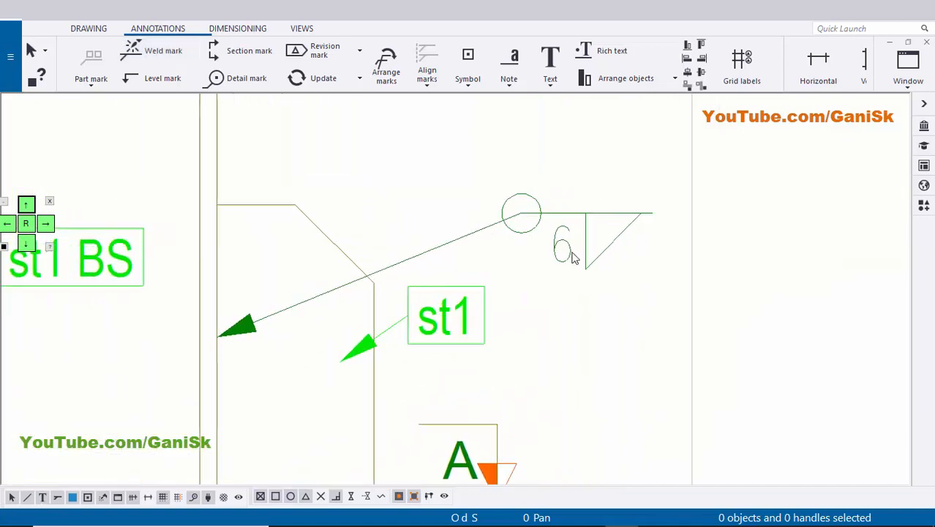
{"action": "double_click", "coordinate": [570, 253]}
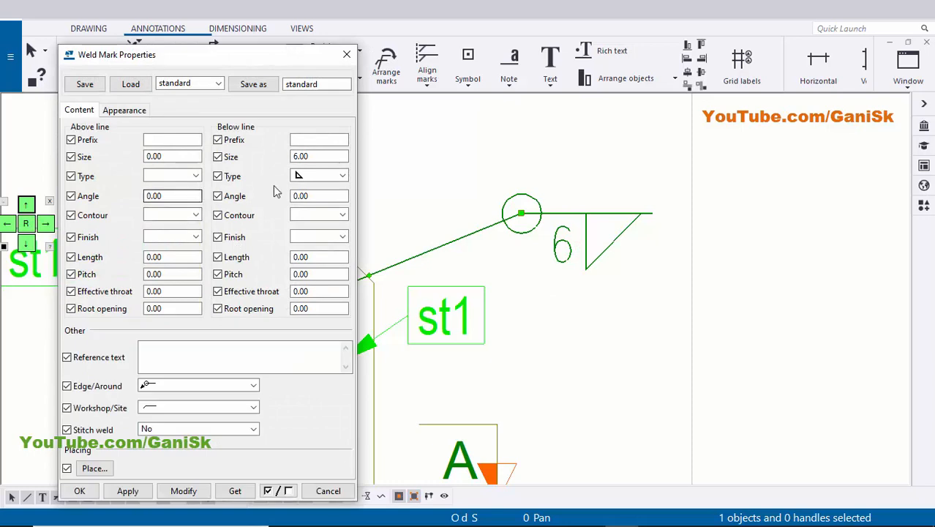
{"action": "left_click", "coordinate": [184, 384]}
{"action": "left_click", "coordinate": [177, 395]}
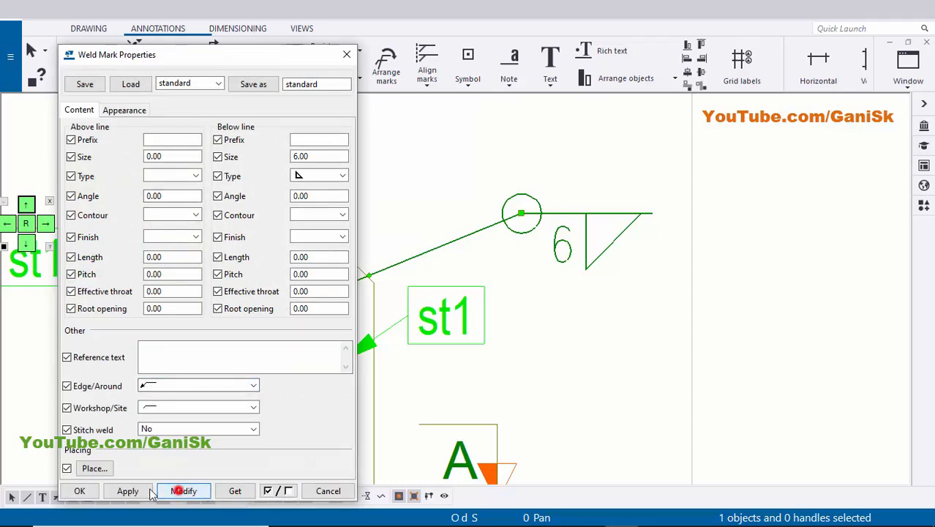
{"action": "left_click", "coordinate": [120, 487]}
{"action": "left_click", "coordinate": [88, 487]}
{"action": "left_click", "coordinate": [706, 366]}
Add a weld mark at the joint between the right stiffener and the base plate, placing its symbol just above section mark A.
{"action": "scroll", "coordinate": [554, 356], "scroll_direction": "down", "scroll_amount": 1}
{"action": "middle_click_drag", "start_coordinate": [554, 355], "coordinate": [576, 266]}
{"action": "scroll", "coordinate": [366, 376], "scroll_direction": "up", "scroll_amount": 2}
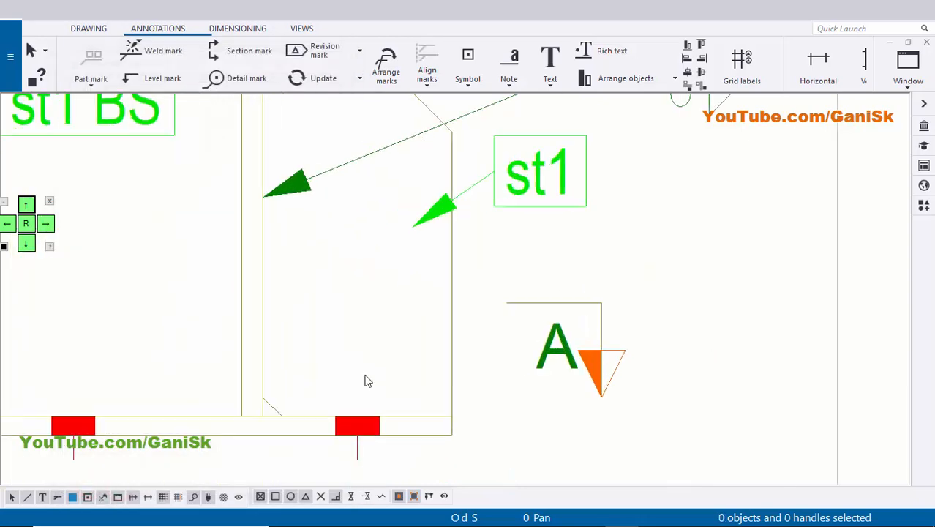
{"action": "scroll", "coordinate": [367, 380], "scroll_direction": "up", "scroll_amount": 1}
{"action": "scroll", "coordinate": [353, 380], "scroll_direction": "down", "scroll_amount": 2}
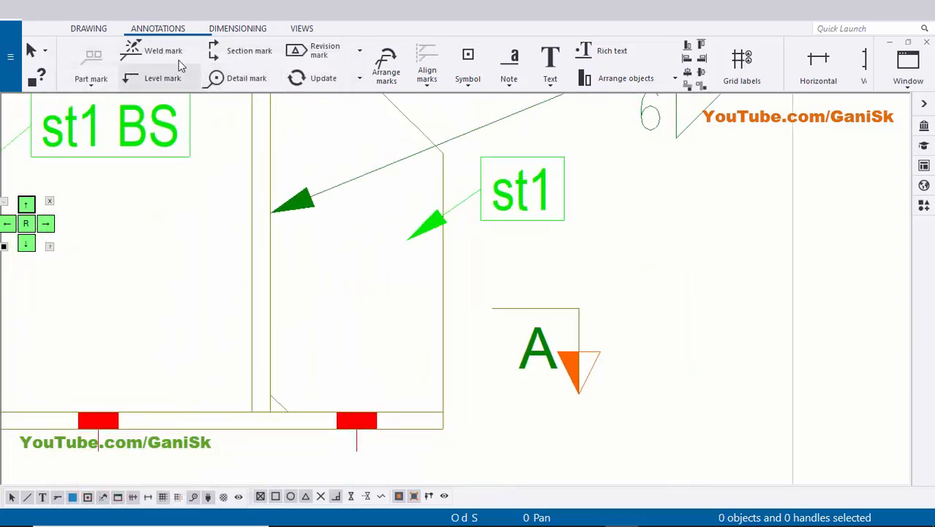
{"action": "scroll", "coordinate": [397, 418], "scroll_direction": "up", "scroll_amount": 1}
{"action": "scroll", "coordinate": [403, 396], "scroll_direction": "up", "scroll_amount": 2}
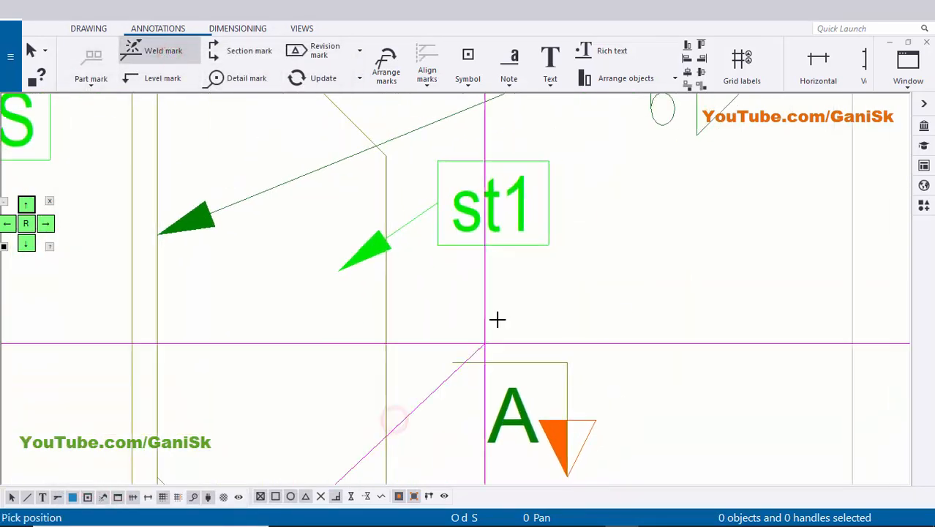
{"action": "scroll", "coordinate": [520, 312], "scroll_direction": "down", "scroll_amount": 4}
{"action": "scroll", "coordinate": [686, 255], "scroll_direction": "up", "scroll_amount": 1}
{"action": "right_click", "coordinate": [688, 249]}
{"action": "left_click", "coordinate": [710, 261]}
{"action": "scroll", "coordinate": [591, 321], "scroll_direction": "down", "scroll_amount": 2}
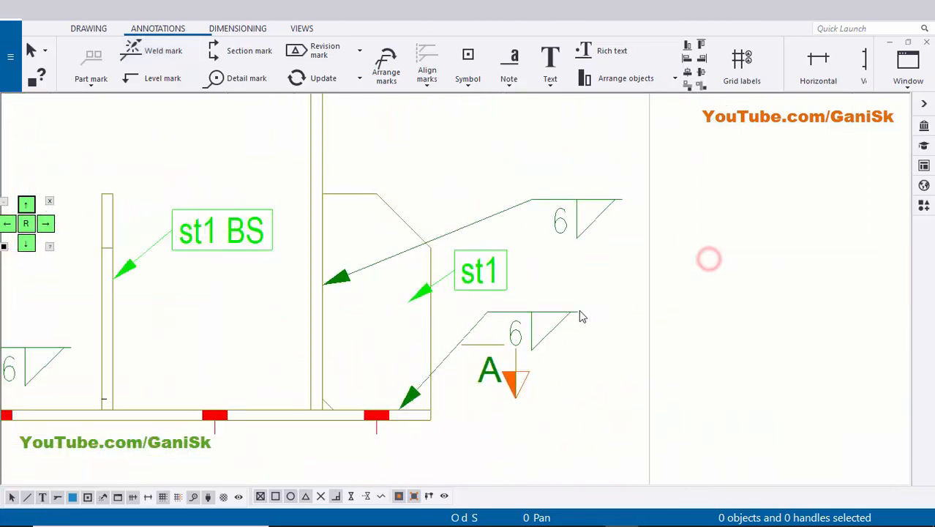
Merge the right stiffener's two weld marks into a single mark with two leader arrows.
{"action": "scroll", "coordinate": [560, 325], "scroll_direction": "up", "scroll_amount": 2}
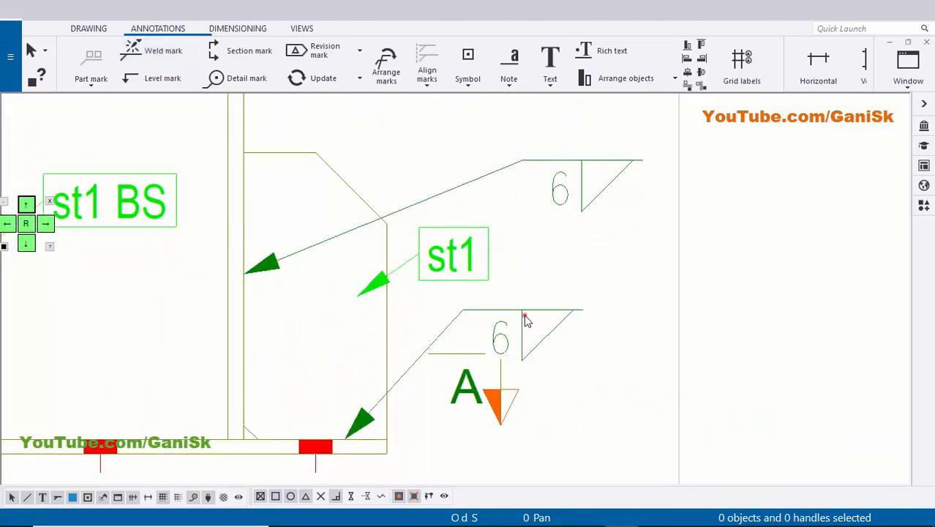
{"action": "left_click", "coordinate": [525, 319]}
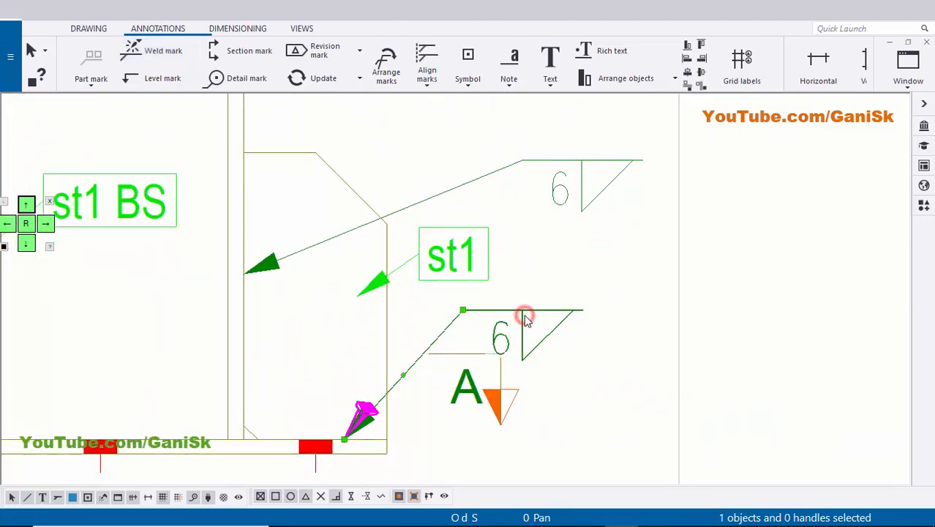
{"action": "left_click", "coordinate": [566, 202], "text": "ctrl"}
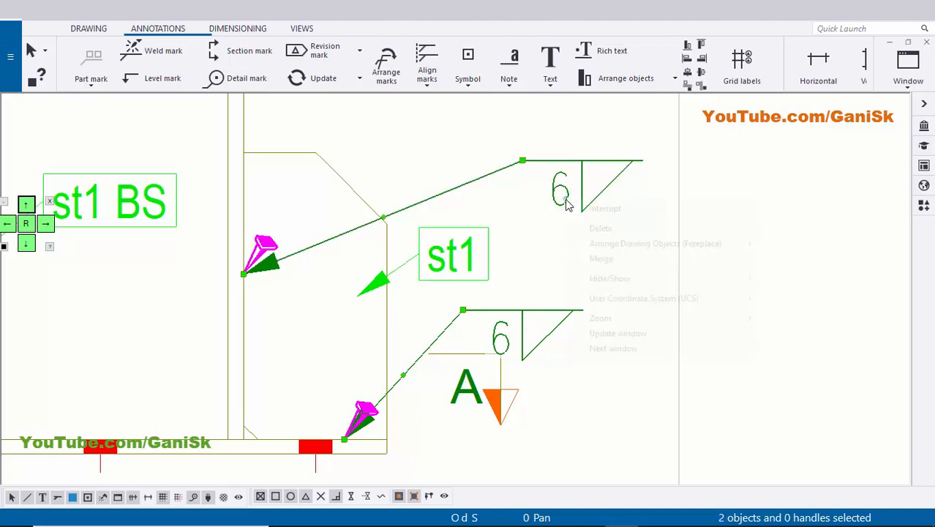
{"action": "right_click", "coordinate": [566, 202]}
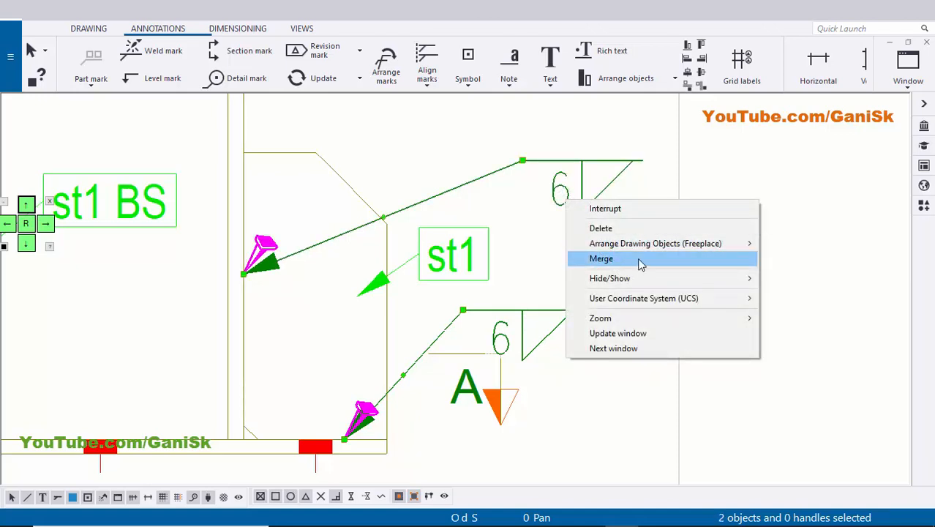
{"action": "left_click", "coordinate": [636, 260]}
Move the merged weld mark's symbol slightly up, away from section mark A.
{"action": "scroll", "coordinate": [552, 309], "scroll_direction": "down", "scroll_amount": 1}
{"action": "middle_click_drag", "start_coordinate": [552, 309], "coordinate": [558, 282]}
{"action": "left_click", "coordinate": [543, 291]}
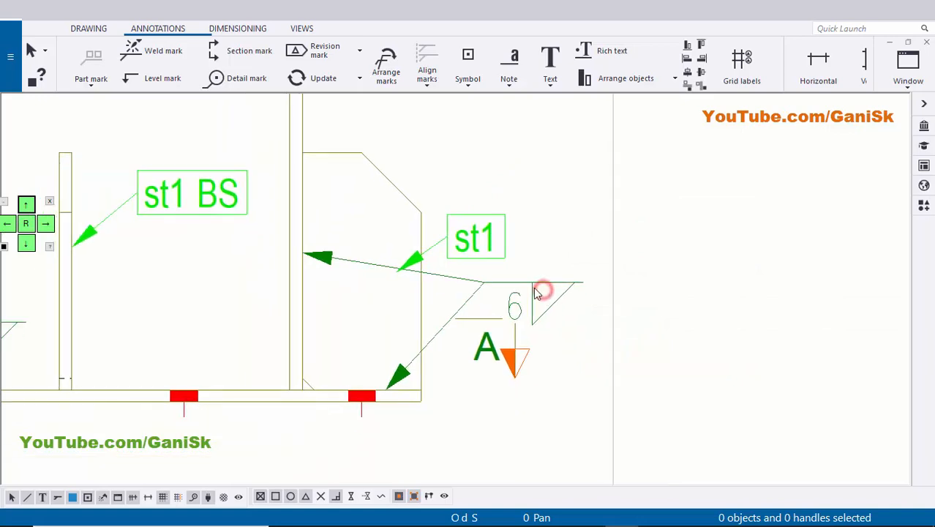
{"action": "left_click_drag", "start_coordinate": [532, 290], "coordinate": [518, 269]}
{"action": "left_click", "coordinate": [543, 228]}
Move the right stiffener's st1 part mark up so it clears the merged weld mark.
{"action": "scroll", "coordinate": [479, 229], "scroll_direction": "up", "scroll_amount": 2}
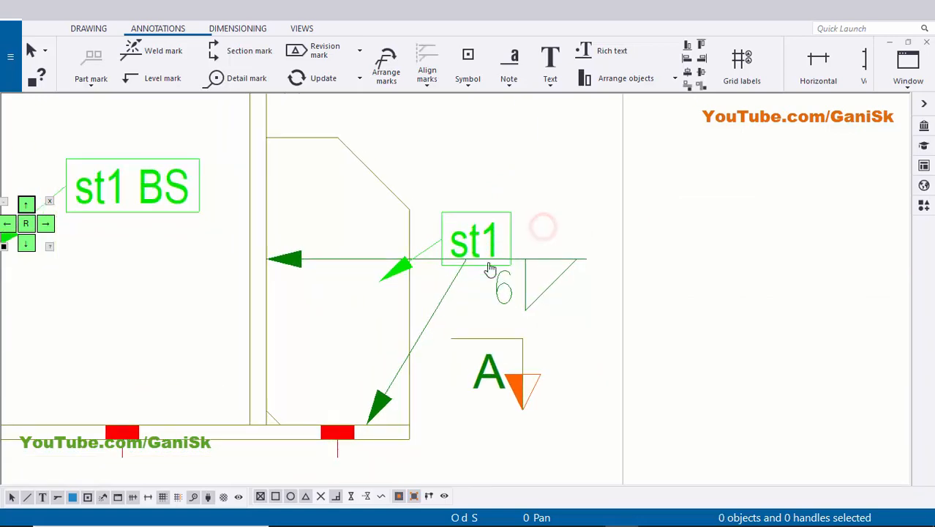
{"action": "middle_click_drag", "start_coordinate": [490, 270], "coordinate": [491, 299]}
{"action": "left_click", "coordinate": [483, 264]}
{"action": "left_click_drag", "start_coordinate": [480, 267], "coordinate": [476, 178]}
{"action": "left_click", "coordinate": [501, 203]}
Raise the merged weld mark's symbol farther above section mark A, keeping both arrows on the right stiffener's joints.
{"action": "scroll", "coordinate": [500, 281], "scroll_direction": "up", "scroll_amount": 1}
{"action": "middle_click_drag", "start_coordinate": [510, 272], "coordinate": [499, 203]}
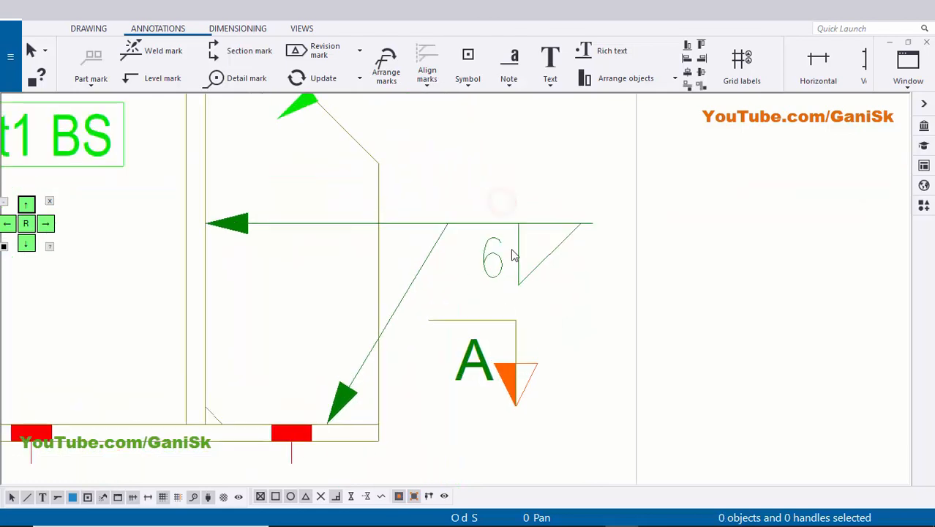
{"action": "left_click", "coordinate": [512, 238]}
{"action": "left_click_drag", "start_coordinate": [521, 254], "coordinate": [506, 219]}
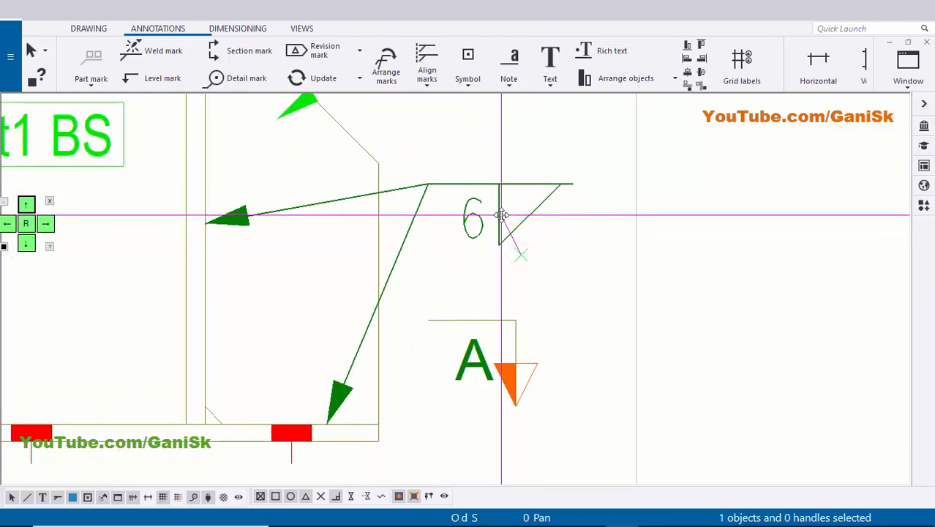
{"action": "left_click", "coordinate": [591, 262]}
Enter "typ" as the reference text of the merged stiffener weld mark and modify the mark.
{"action": "scroll", "coordinate": [590, 263], "scroll_direction": "down", "scroll_amount": 2}
{"action": "scroll", "coordinate": [577, 299], "scroll_direction": "down", "scroll_amount": 2}
{"action": "scroll", "coordinate": [571, 282], "scroll_direction": "up", "scroll_amount": 3}
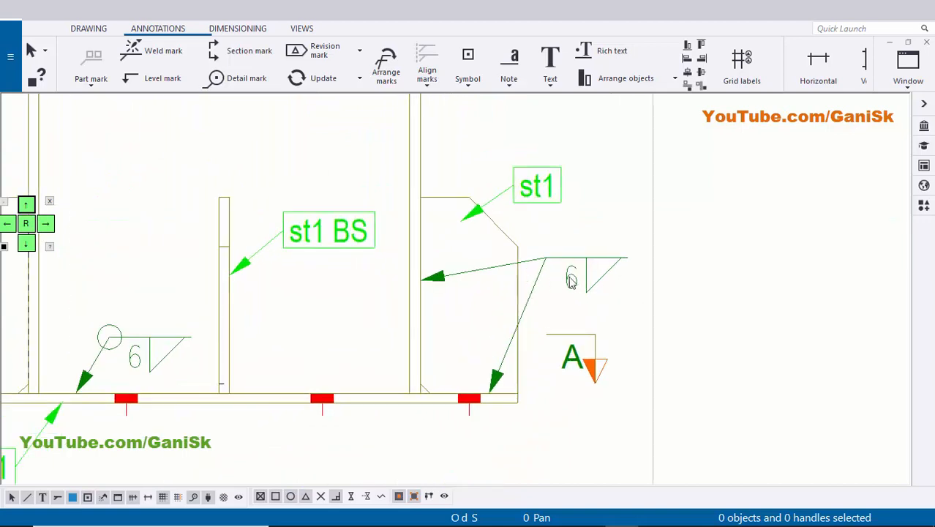
{"action": "scroll", "coordinate": [562, 278], "scroll_direction": "down", "scroll_amount": 1}
{"action": "scroll", "coordinate": [260, 289], "scroll_direction": "down", "scroll_amount": 1}
{"action": "middle_click_drag", "start_coordinate": [259, 289], "coordinate": [406, 288]}
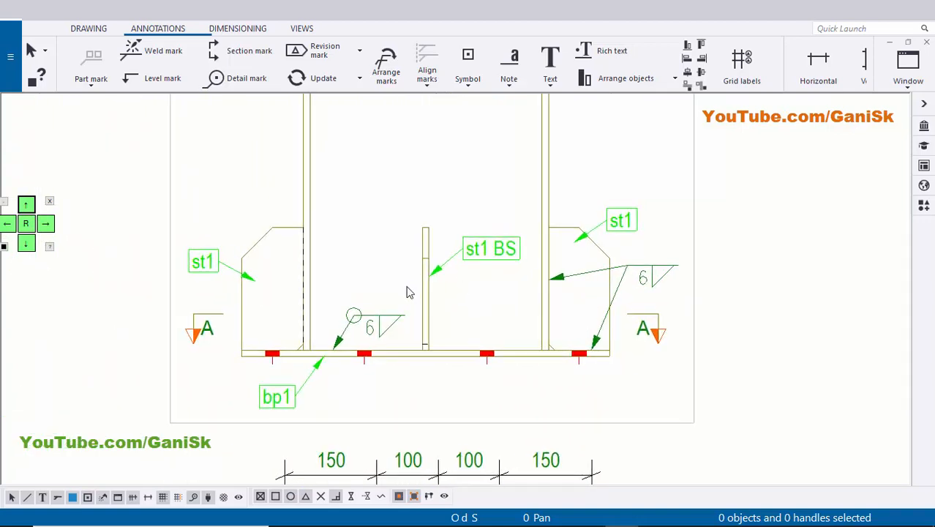
{"action": "middle_click_drag", "start_coordinate": [624, 306], "coordinate": [563, 270]}
{"action": "scroll", "coordinate": [571, 267], "scroll_direction": "up", "scroll_amount": 4}
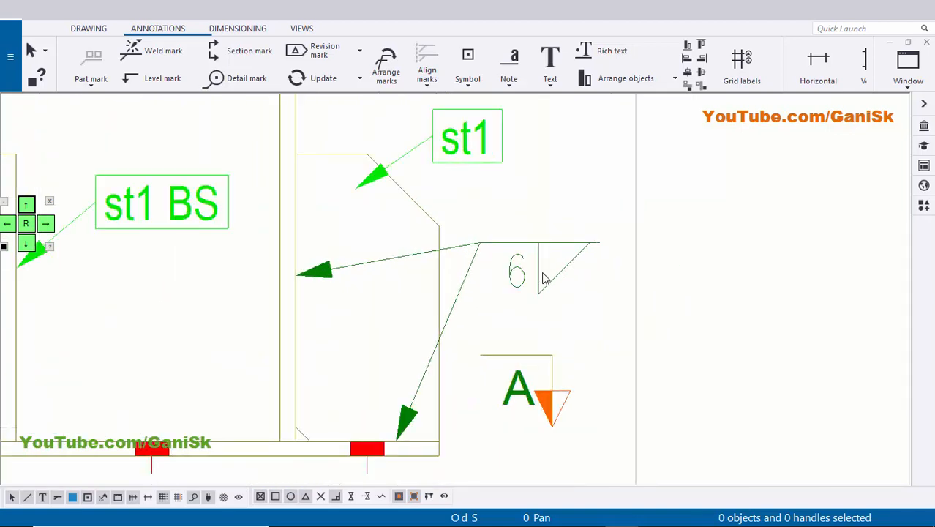
{"action": "double_click", "coordinate": [518, 281]}
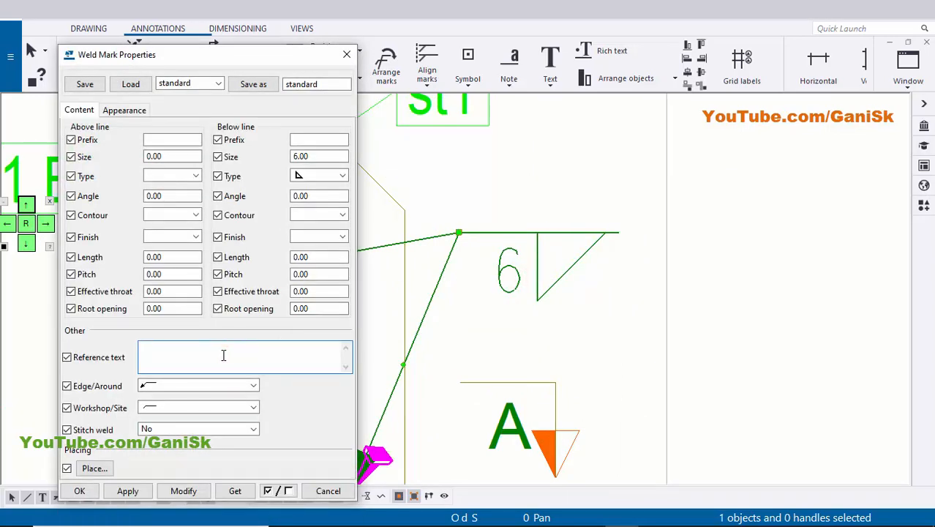
{"action": "left_click", "coordinate": [179, 491]}
{"action": "left_click", "coordinate": [662, 395]}
{"action": "scroll", "coordinate": [624, 346], "scroll_direction": "down", "scroll_amount": 2}
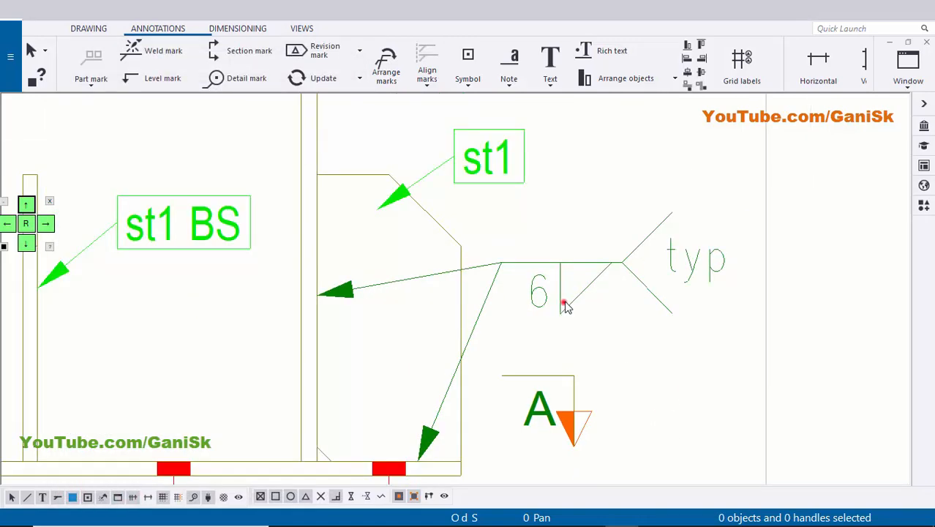
Nudge the merged "typ" weld mark slightly to fine-tune its position beside the right stiffener.
{"action": "left_click", "coordinate": [562, 302]}
{"action": "left_click_drag", "start_coordinate": [557, 306], "coordinate": [565, 317]}
{"action": "left_click", "coordinate": [664, 360]}
{"action": "scroll", "coordinate": [658, 371], "scroll_direction": "down", "scroll_amount": 3}
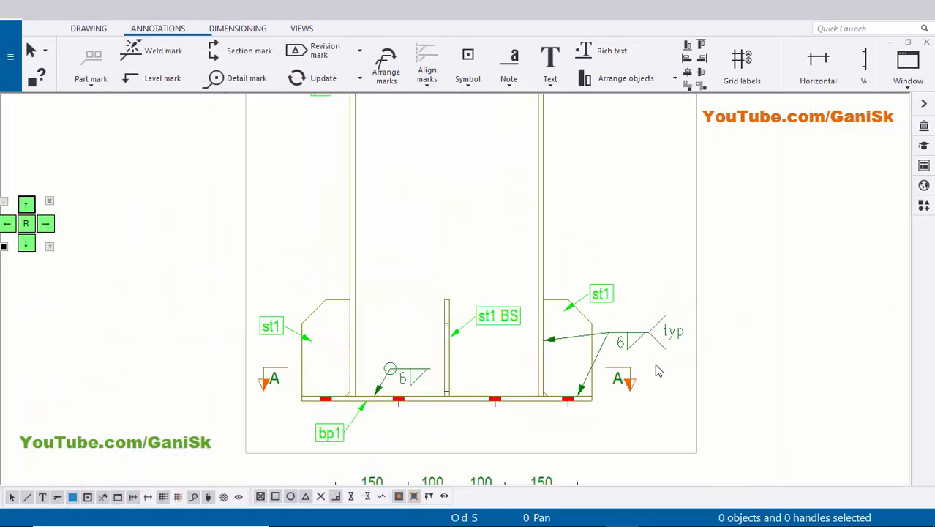
{"action": "scroll", "coordinate": [593, 313], "scroll_direction": "up", "scroll_amount": 3}
{"action": "scroll", "coordinate": [686, 281], "scroll_direction": "down", "scroll_amount": 8}
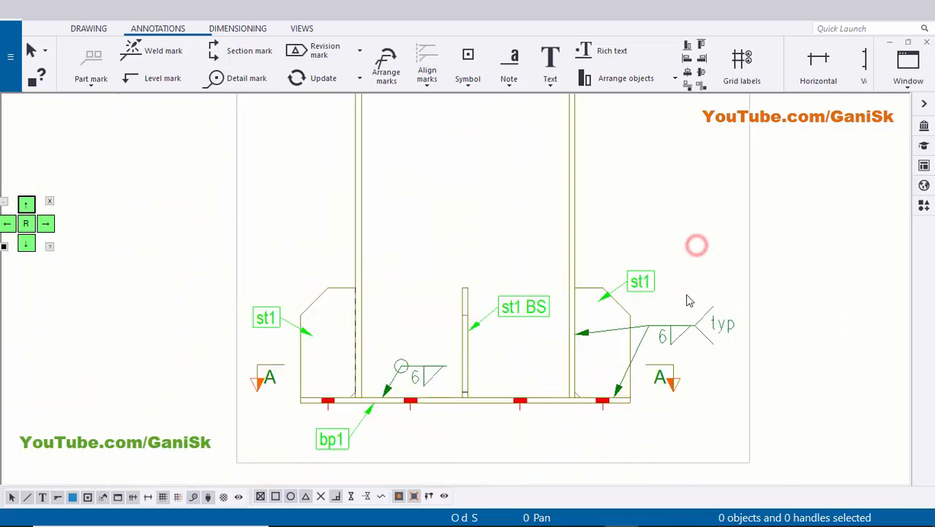
Review section A-A, the base plate and stiffener detail views, and the column's front view for missing annotations.
{"action": "mouse_move", "coordinate": [613, 374]}
{"action": "middle_mouse_down"}
{"action": "mouse_move", "coordinate": [522, 362]}
{"action": "mouse_move", "coordinate": [532, 357]}
{"action": "mouse_move", "coordinate": [446, 357]}
{"action": "middle_mouse_up"}
{"action": "scroll", "coordinate": [494, 341], "scroll_direction": "up", "scroll_amount": 4}
{"action": "scroll", "coordinate": [542, 366], "scroll_direction": "up", "scroll_amount": 1}
{"action": "scroll", "coordinate": [541, 364], "scroll_direction": "down", "scroll_amount": 1}
{"action": "scroll", "coordinate": [511, 381], "scroll_direction": "down", "scroll_amount": 1}
{"action": "middle_click_drag", "start_coordinate": [523, 344], "coordinate": [536, 246]}
{"action": "scroll", "coordinate": [468, 398], "scroll_direction": "up", "scroll_amount": 6}
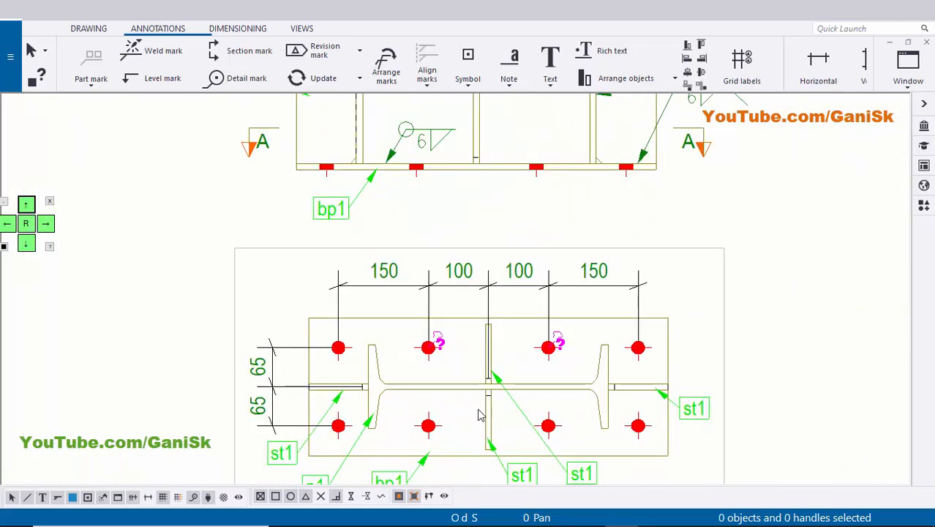
{"action": "scroll", "coordinate": [489, 300], "scroll_direction": "down", "scroll_amount": 2}
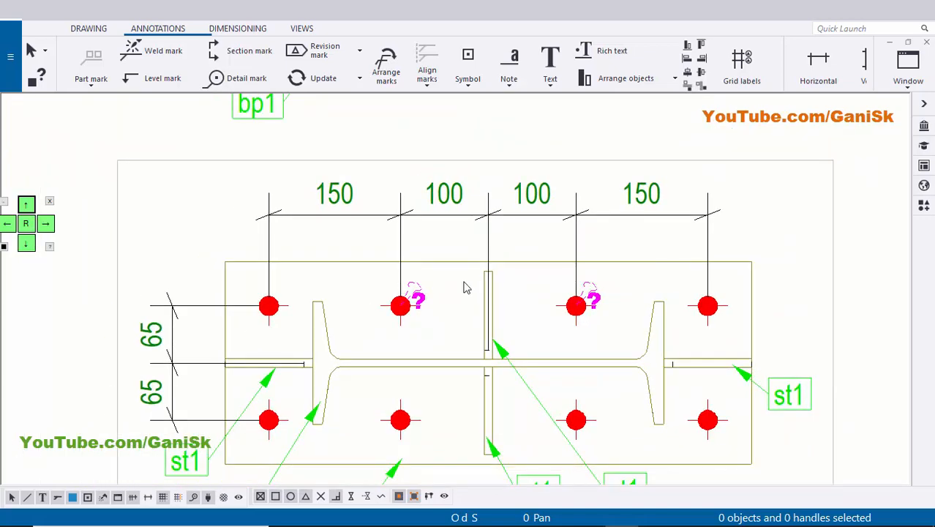
{"action": "scroll", "coordinate": [459, 284], "scroll_direction": "up", "scroll_amount": 1}
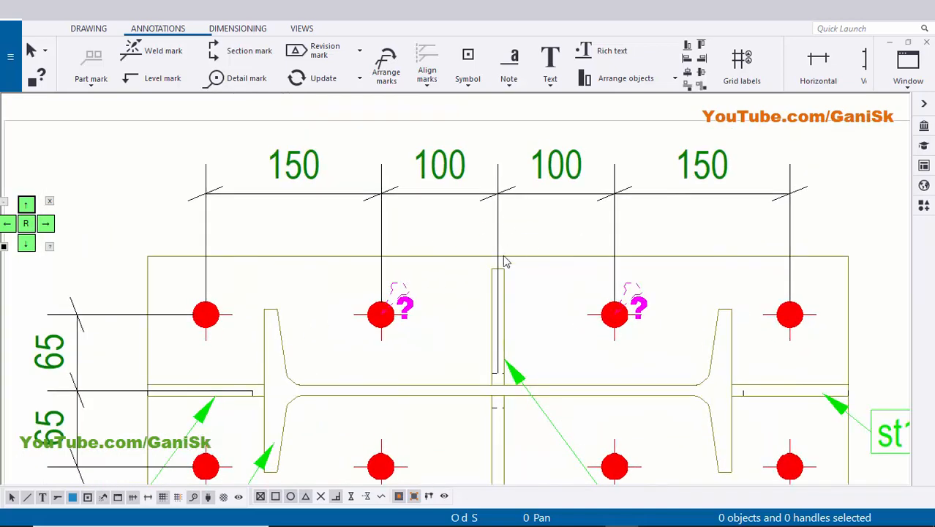
{"action": "scroll", "coordinate": [250, 317], "scroll_direction": "down", "scroll_amount": 2}
{"action": "scroll", "coordinate": [386, 296], "scroll_direction": "up", "scroll_amount": 2}
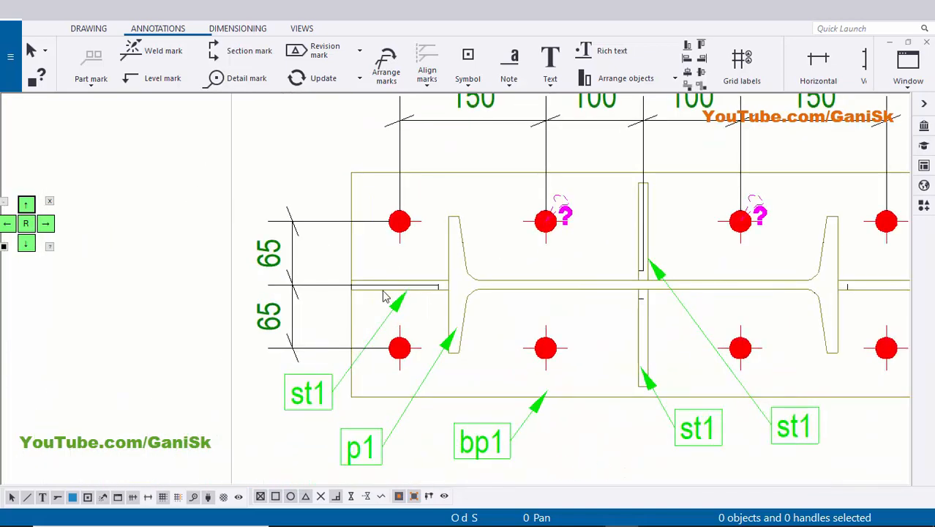
{"action": "scroll", "coordinate": [496, 292], "scroll_direction": "down", "scroll_amount": 4}
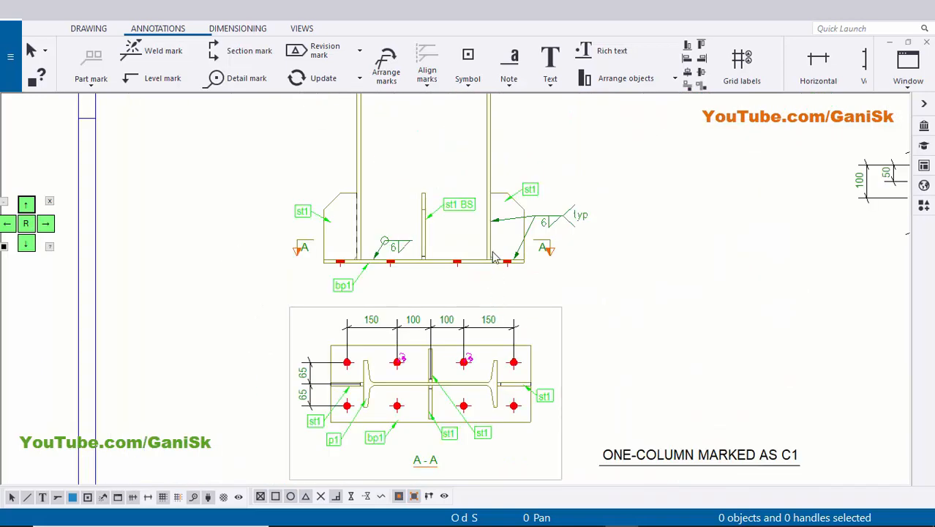
{"action": "middle_click_drag", "start_coordinate": [487, 261], "coordinate": [463, 290]}
{"action": "scroll", "coordinate": [677, 292], "scroll_direction": "down", "scroll_amount": 1}
{"action": "middle_click_drag", "start_coordinate": [702, 296], "coordinate": [459, 309]}
{"action": "middle_click_drag", "start_coordinate": [693, 245], "coordinate": [657, 340]}
{"action": "scroll", "coordinate": [649, 356], "scroll_direction": "down", "scroll_amount": 2}
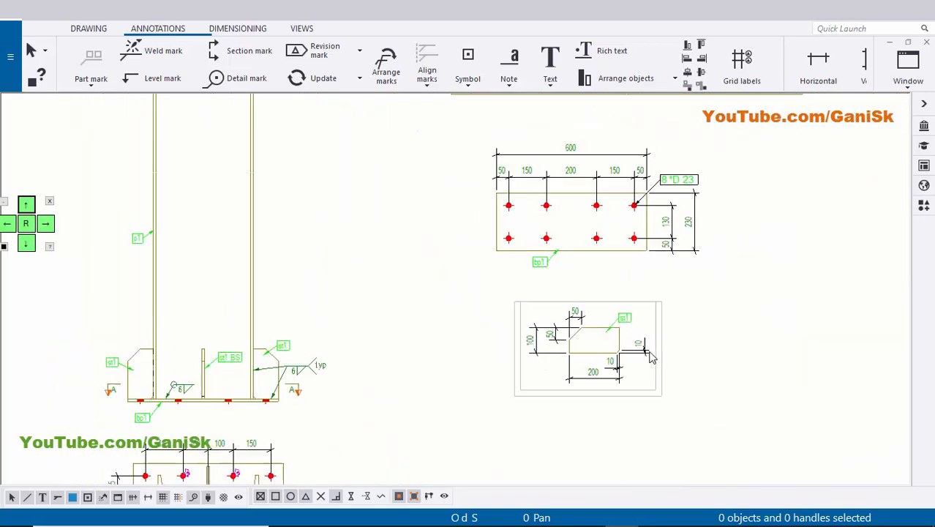
{"action": "middle_click_drag", "start_coordinate": [461, 356], "coordinate": [572, 381]}
{"action": "scroll", "coordinate": [410, 323], "scroll_direction": "up", "scroll_amount": 1}
{"action": "scroll", "coordinate": [433, 247], "scroll_direction": "up", "scroll_amount": 2}
{"action": "middle_click_drag", "start_coordinate": [434, 257], "coordinate": [440, 329]}
{"action": "middle_click_drag", "start_coordinate": [353, 323], "coordinate": [354, 218]}
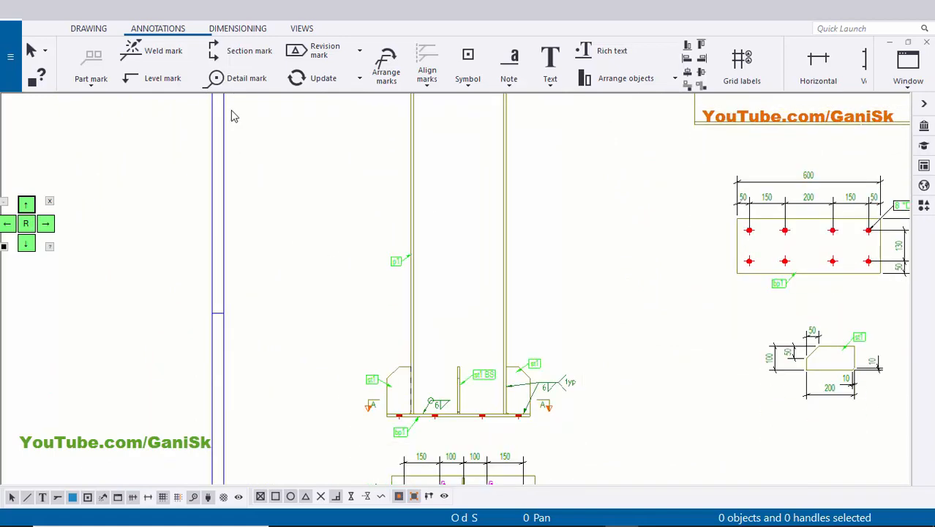
Add a vertical overall height dimension from the base plate's underside to the column top, placed left of the column in the front view.
{"action": "left_click", "coordinate": [225, 33]}
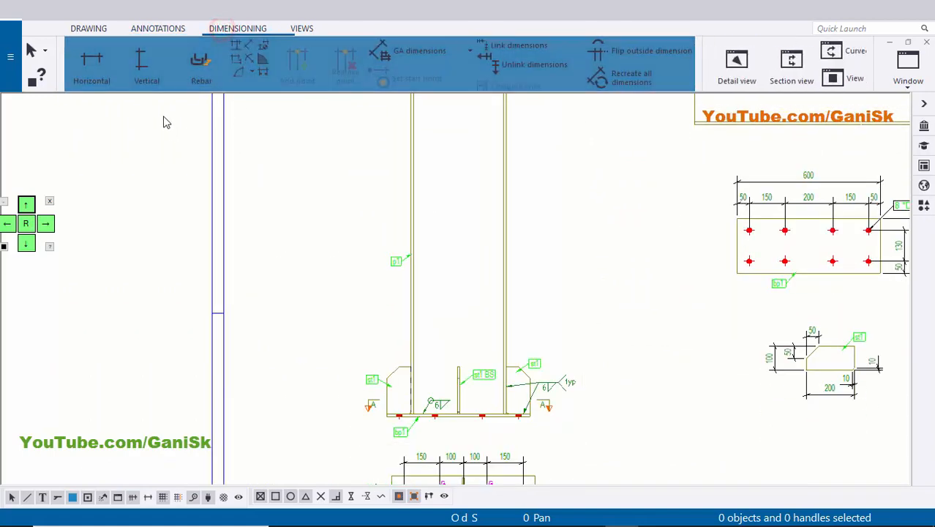
{"action": "left_click", "coordinate": [146, 72]}
{"action": "scroll", "coordinate": [387, 413], "scroll_direction": "up", "scroll_amount": 2}
{"action": "scroll", "coordinate": [376, 417], "scroll_direction": "up", "scroll_amount": 3}
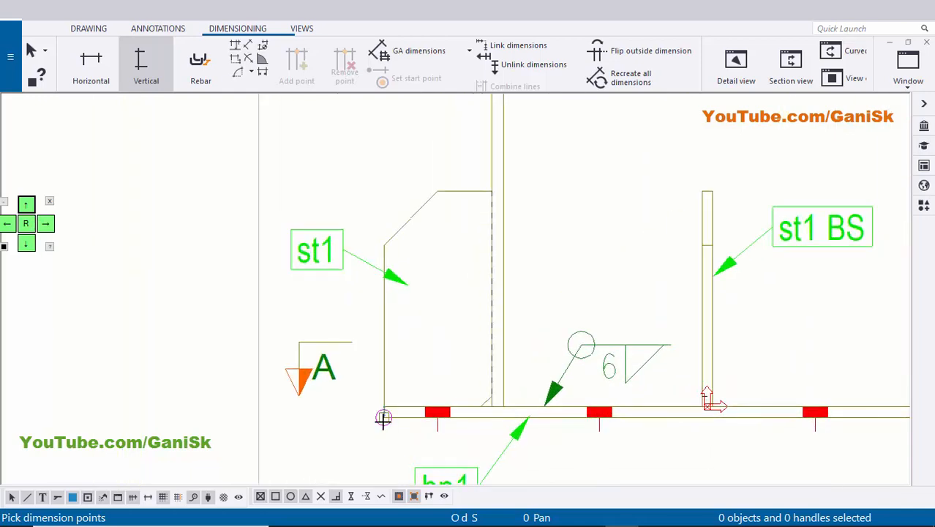
{"action": "scroll", "coordinate": [329, 444], "scroll_direction": "down", "scroll_amount": 4}
{"action": "middle_click_drag", "start_coordinate": [387, 185], "coordinate": [374, 375]}
{"action": "middle_click_drag", "start_coordinate": [368, 245], "coordinate": [362, 437]}
{"action": "scroll", "coordinate": [357, 247], "scroll_direction": "up", "scroll_amount": 2}
{"action": "scroll", "coordinate": [363, 254], "scroll_direction": "up", "scroll_amount": 2}
{"action": "left_click", "coordinate": [379, 264]}
{"action": "scroll", "coordinate": [342, 283], "scroll_direction": "down", "scroll_amount": 2}
{"action": "middle_click_drag", "start_coordinate": [348, 280], "coordinate": [454, 188]}
{"action": "scroll", "coordinate": [395, 242], "scroll_direction": "down", "scroll_amount": 1}
{"action": "scroll", "coordinate": [350, 305], "scroll_direction": "down", "scroll_amount": 5}
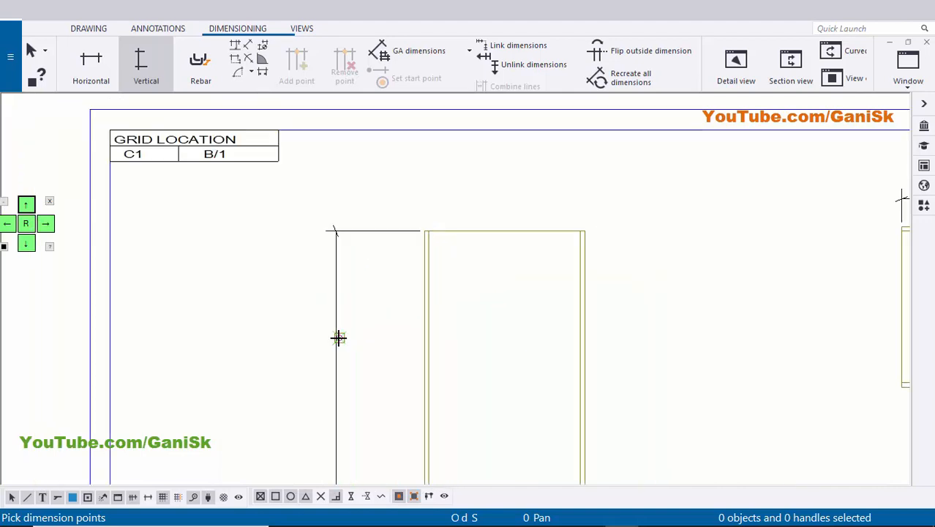
{"action": "scroll", "coordinate": [365, 255], "scroll_direction": "down", "scroll_amount": 2}
{"action": "scroll", "coordinate": [375, 278], "scroll_direction": "up", "scroll_amount": 2}
{"action": "right_click", "coordinate": [379, 286]}
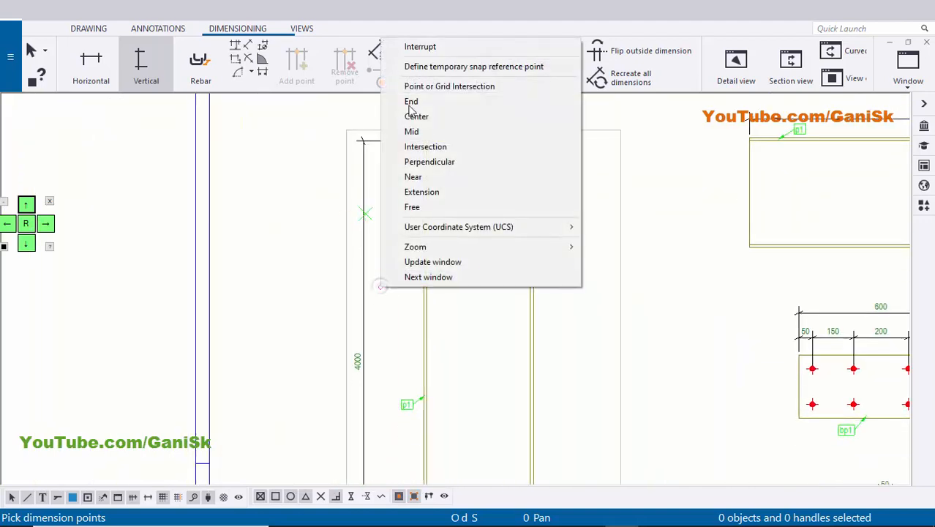
{"action": "left_click", "coordinate": [420, 46]}
{"action": "middle_click_drag", "start_coordinate": [436, 282], "coordinate": [433, 121]}
{"action": "scroll", "coordinate": [387, 229], "scroll_direction": "up", "scroll_amount": 2}
{"action": "scroll", "coordinate": [376, 226], "scroll_direction": "up", "scroll_amount": 1}
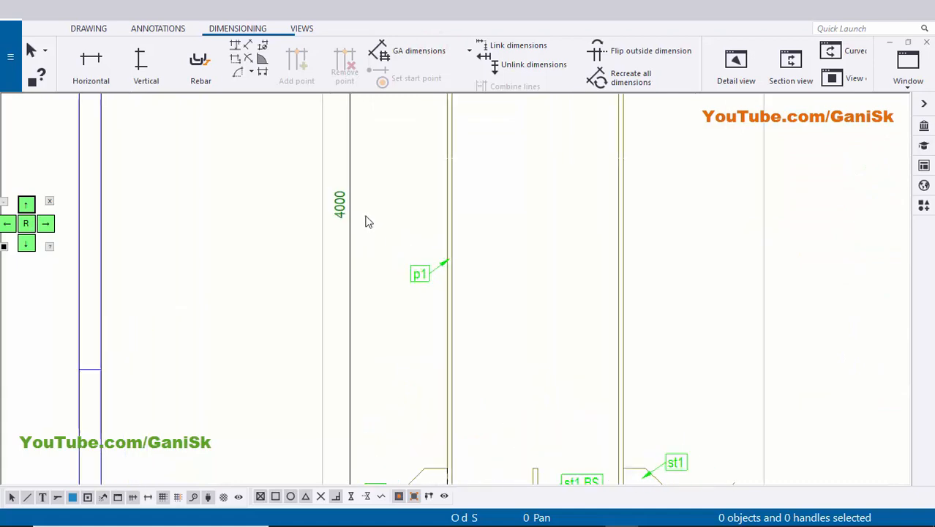
{"action": "left_click", "coordinate": [346, 232]}
{"action": "left_click", "coordinate": [399, 207]}
{"action": "scroll", "coordinate": [399, 239], "scroll_direction": "down", "scroll_amount": 4}
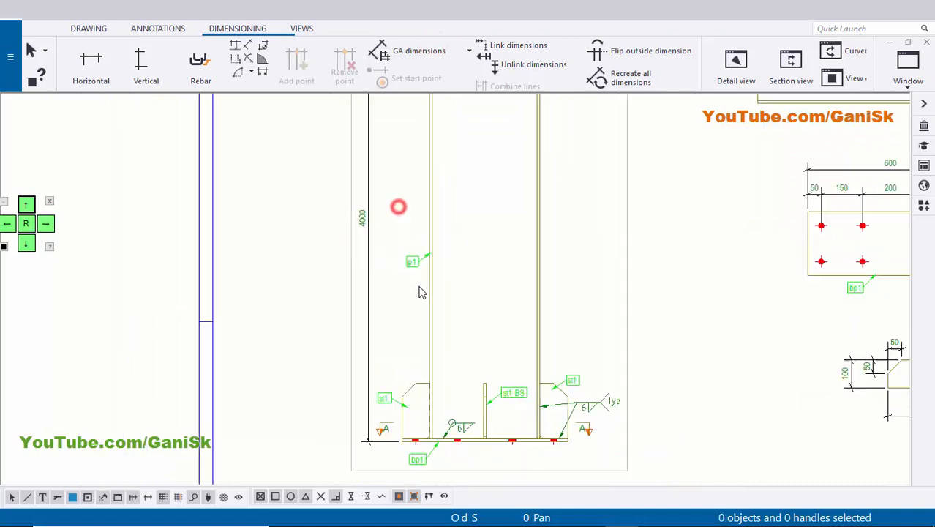
Apply the slash-tick arrow shape in the properties of the column's overall height dimension and accept them.
{"action": "scroll", "coordinate": [408, 403], "scroll_direction": "up", "scroll_amount": 4}
{"action": "scroll", "coordinate": [414, 405], "scroll_direction": "down", "scroll_amount": 1}
{"action": "scroll", "coordinate": [512, 380], "scroll_direction": "down", "scroll_amount": 2}
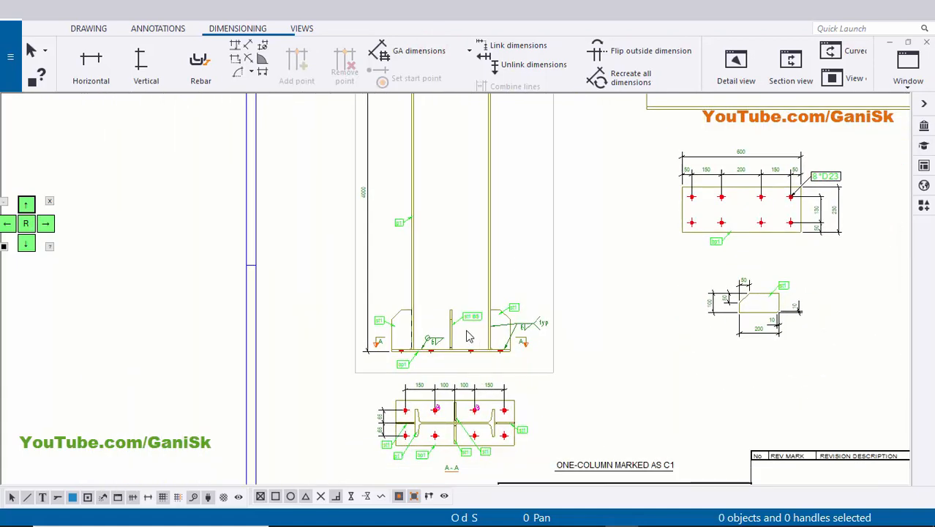
{"action": "scroll", "coordinate": [359, 362], "scroll_direction": "up", "scroll_amount": 3}
{"action": "scroll", "coordinate": [358, 350], "scroll_direction": "up", "scroll_amount": 3}
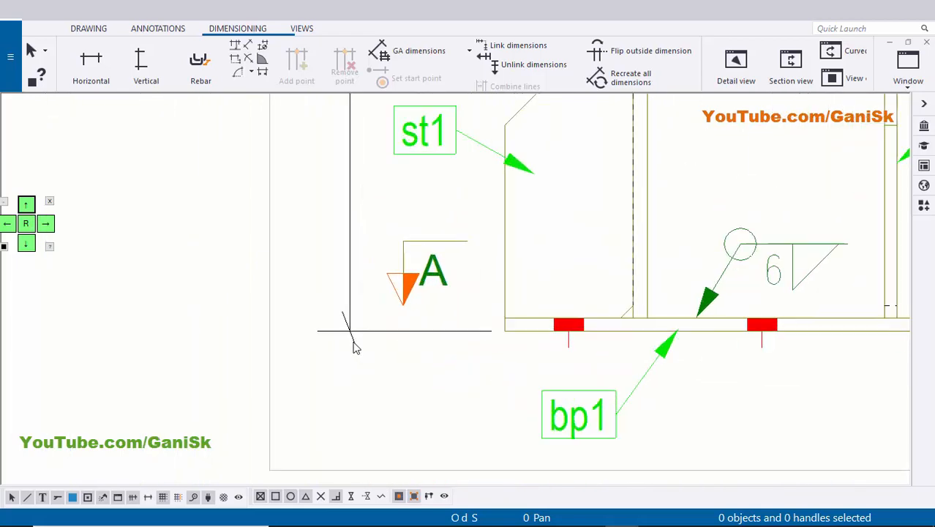
{"action": "double_click", "coordinate": [350, 316]}
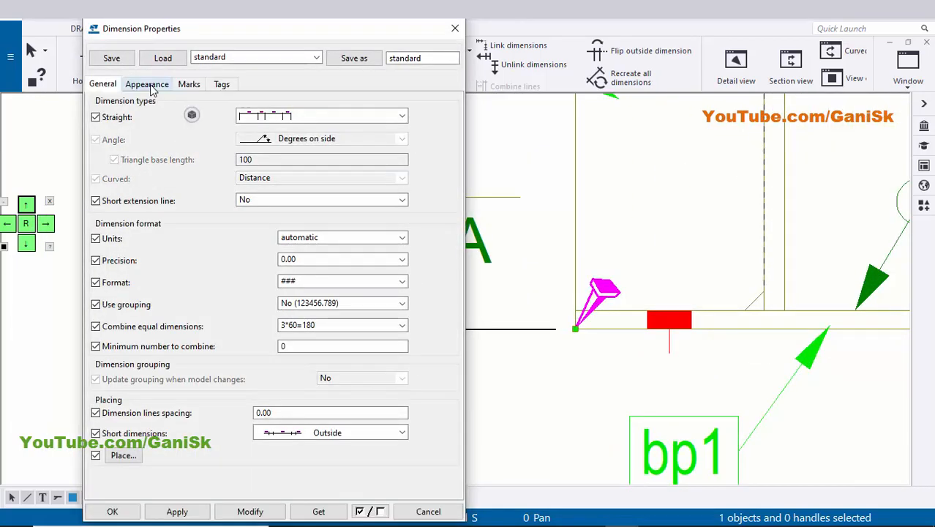
{"action": "left_click", "coordinate": [148, 85]}
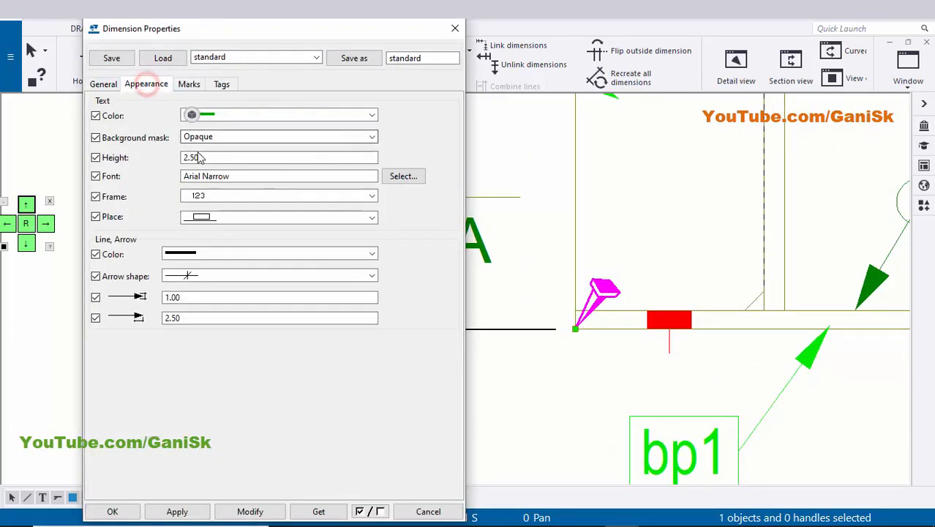
{"action": "left_click", "coordinate": [211, 276]}
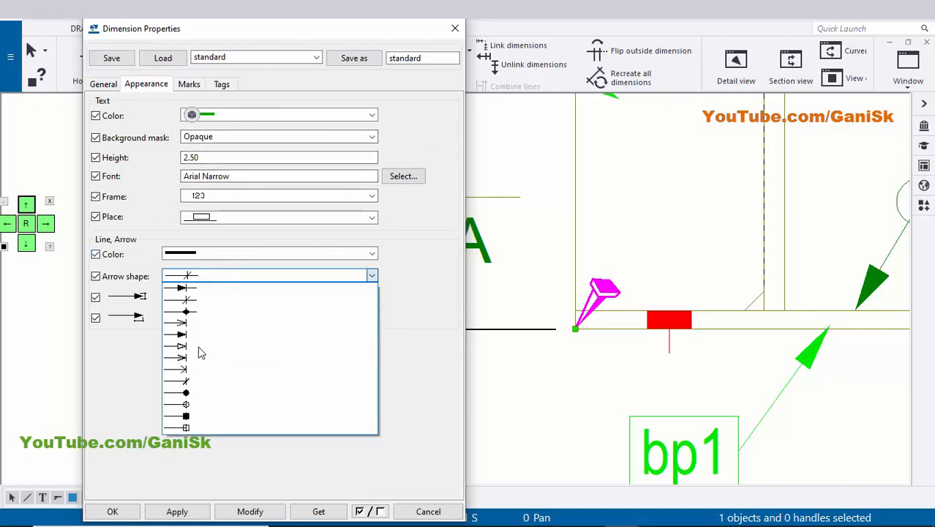
{"action": "left_click", "coordinate": [194, 304]}
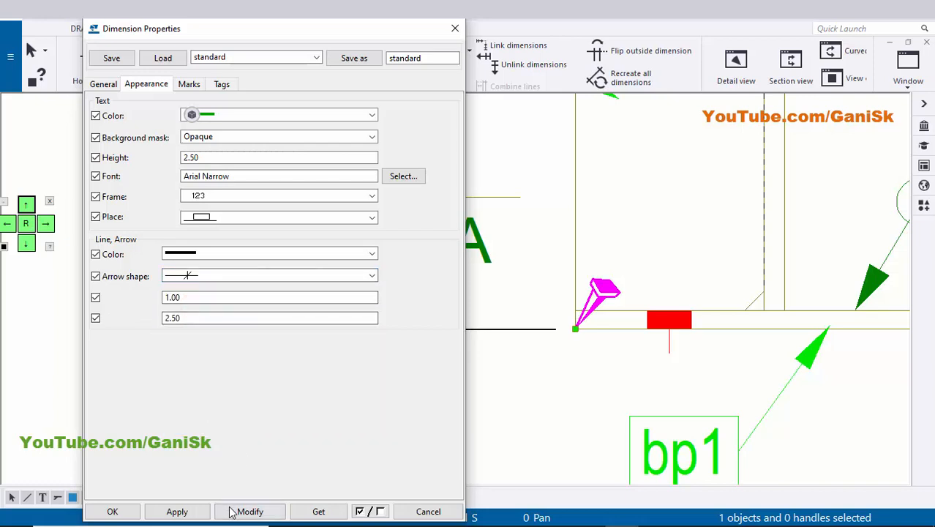
{"action": "left_click", "coordinate": [161, 510]}
{"action": "left_click", "coordinate": [117, 509]}
{"action": "scroll", "coordinate": [507, 375], "scroll_direction": "down", "scroll_amount": 3}
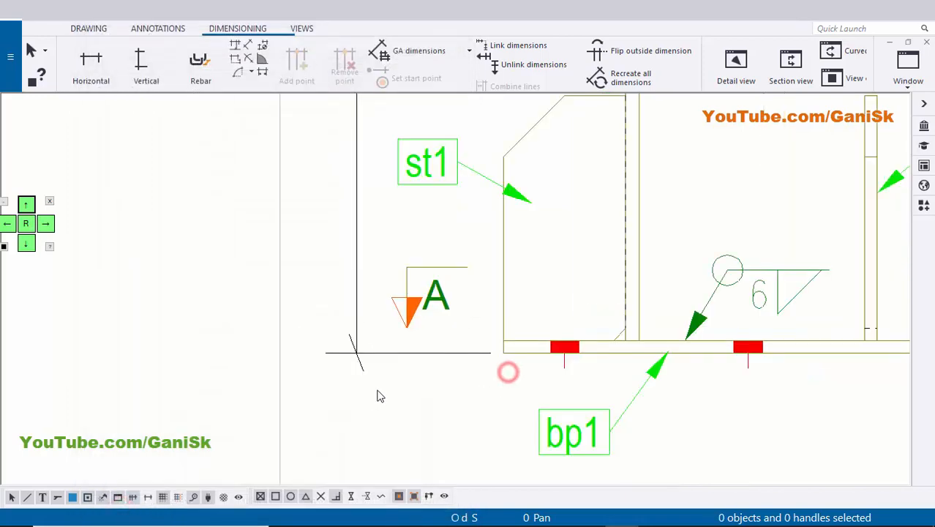
Move the column's front view slightly right and upward on the sheet, clear of the grid location table.
{"action": "scroll", "coordinate": [483, 373], "scroll_direction": "down", "scroll_amount": 5}
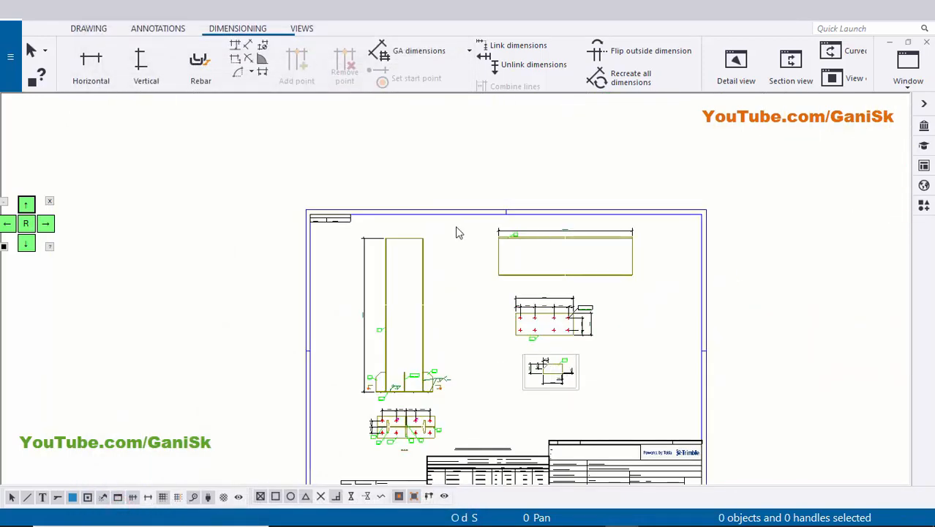
{"action": "scroll", "coordinate": [628, 304], "scroll_direction": "up", "scroll_amount": 1}
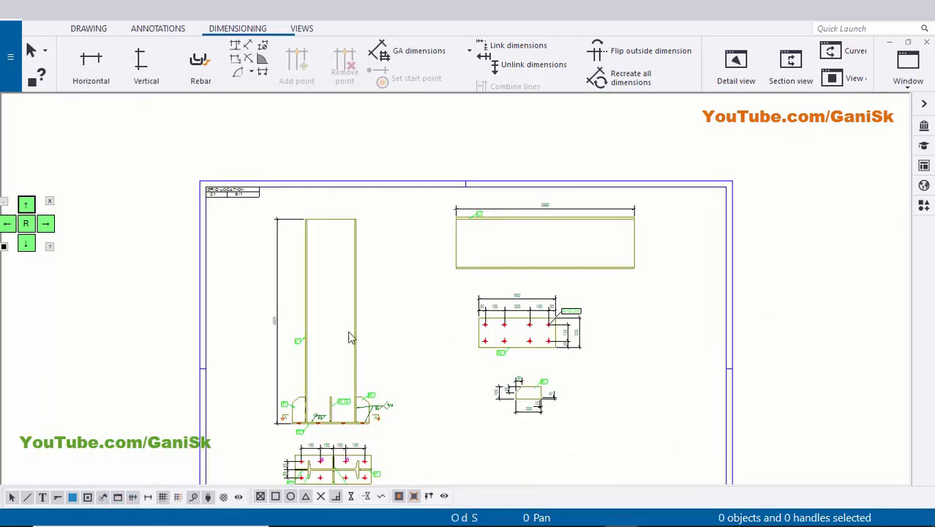
{"action": "scroll", "coordinate": [351, 338], "scroll_direction": "up", "scroll_amount": 1}
{"action": "scroll", "coordinate": [418, 335], "scroll_direction": "up", "scroll_amount": 1}
{"action": "left_click", "coordinate": [412, 328]}
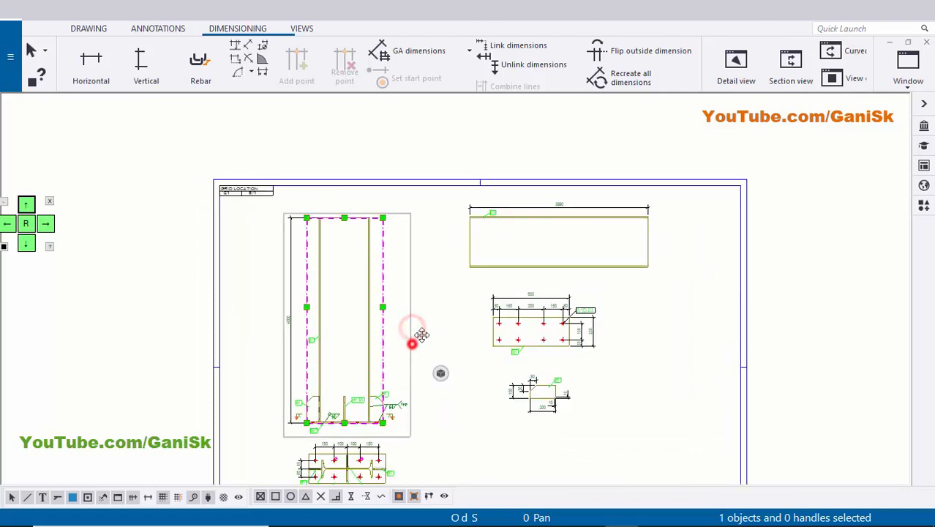
{"action": "left_click_drag", "start_coordinate": [412, 344], "coordinate": [444, 329]}
{"action": "left_click", "coordinate": [474, 338]}
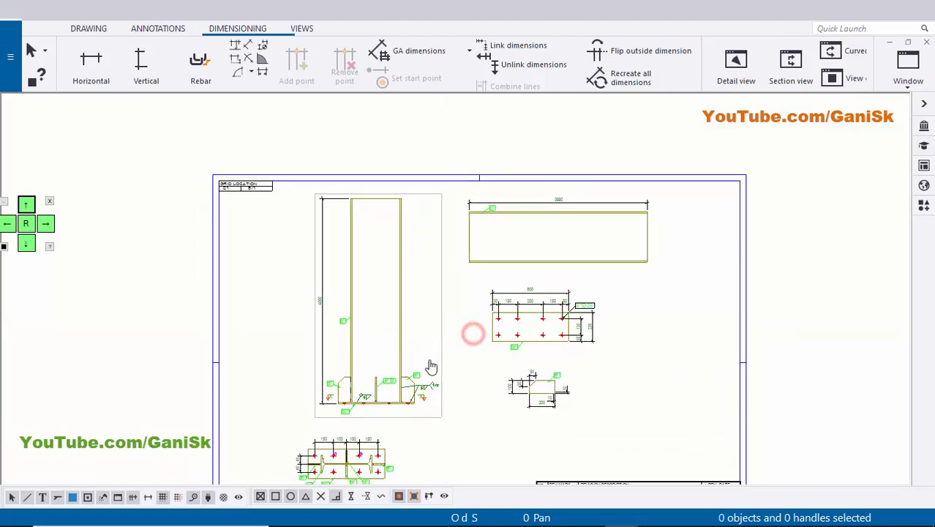
Move section view A-A directly beneath the column's front view, aligned with its base plate.
{"action": "scroll", "coordinate": [474, 333], "scroll_direction": "up", "scroll_amount": 3}
{"action": "left_click", "coordinate": [392, 401]}
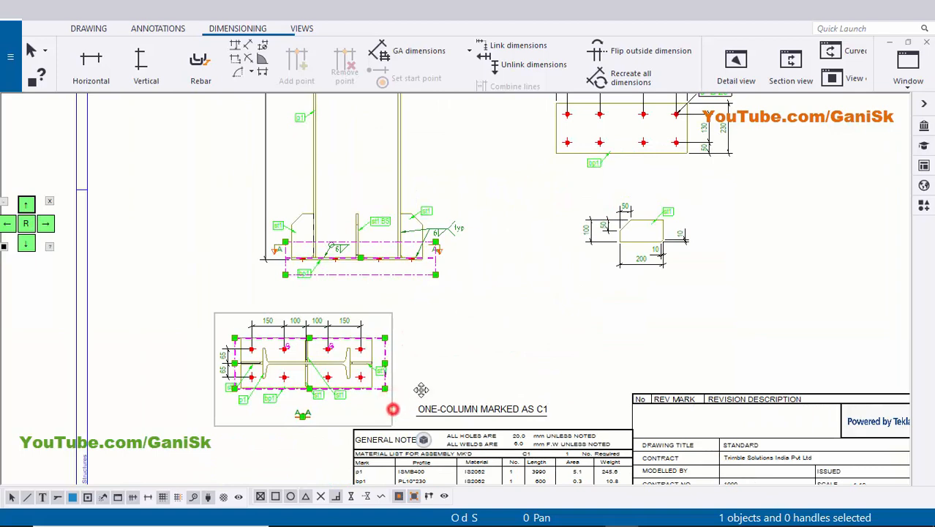
{"action": "left_click_drag", "start_coordinate": [393, 409], "coordinate": [445, 385]}
{"action": "left_click", "coordinate": [491, 373]}
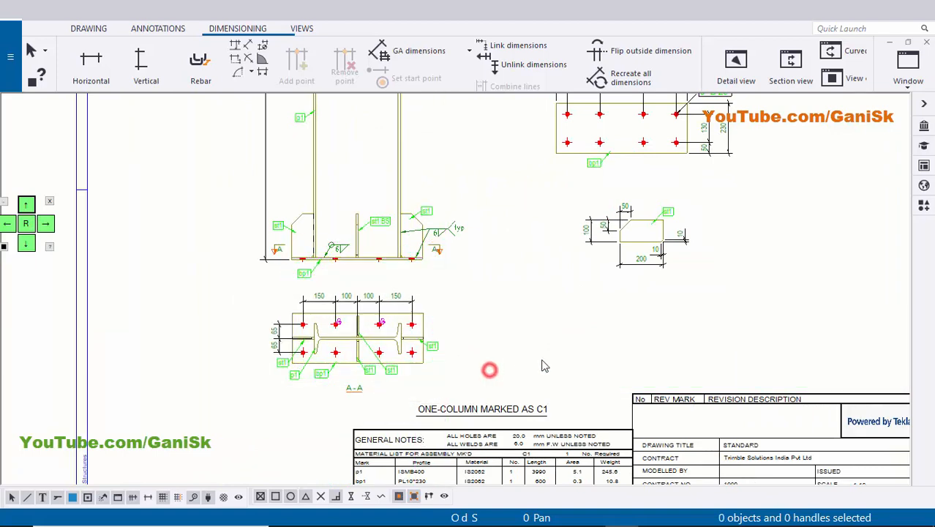
Review the finished sheet: column part view, base plate and stiffener details, material list and overall layout.
{"action": "scroll", "coordinate": [542, 366], "scroll_direction": "down", "scroll_amount": 3}
{"action": "scroll", "coordinate": [633, 210], "scroll_direction": "up", "scroll_amount": 2}
{"action": "scroll", "coordinate": [599, 198], "scroll_direction": "up", "scroll_amount": 2}
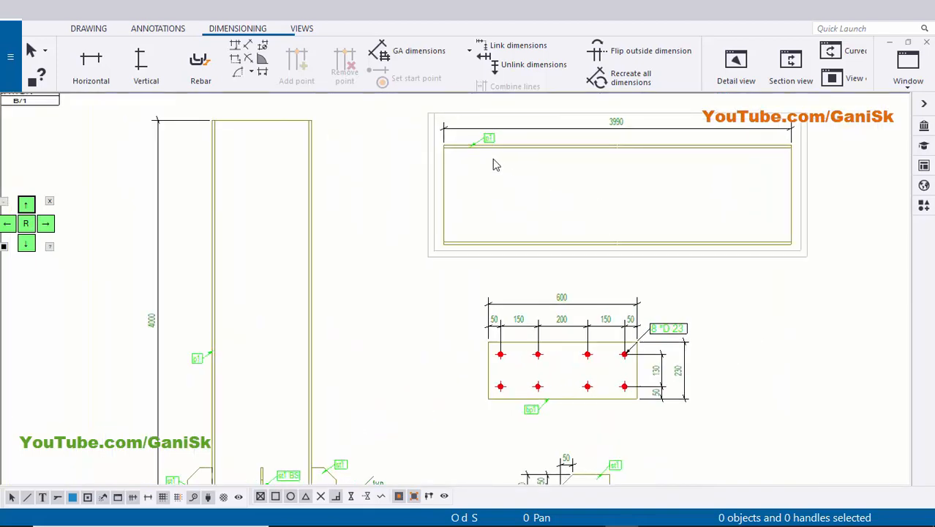
{"action": "scroll", "coordinate": [517, 312], "scroll_direction": "down", "scroll_amount": 1}
{"action": "middle_click_drag", "start_coordinate": [515, 327], "coordinate": [498, 222]}
{"action": "scroll", "coordinate": [523, 310], "scroll_direction": "up", "scroll_amount": 3}
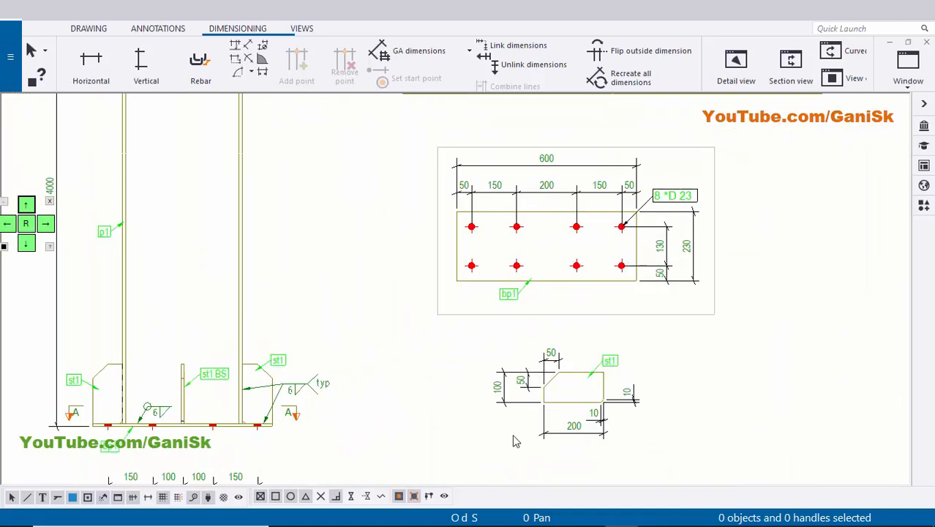
{"action": "scroll", "coordinate": [556, 439], "scroll_direction": "down", "scroll_amount": 5}
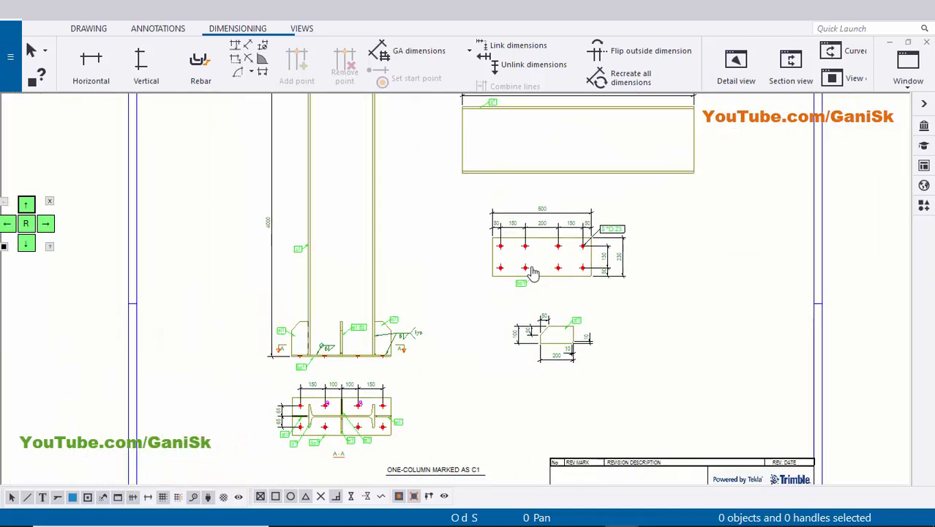
{"action": "scroll", "coordinate": [474, 392], "scroll_direction": "down", "scroll_amount": 2}
{"action": "scroll", "coordinate": [453, 347], "scroll_direction": "up", "scroll_amount": 4}
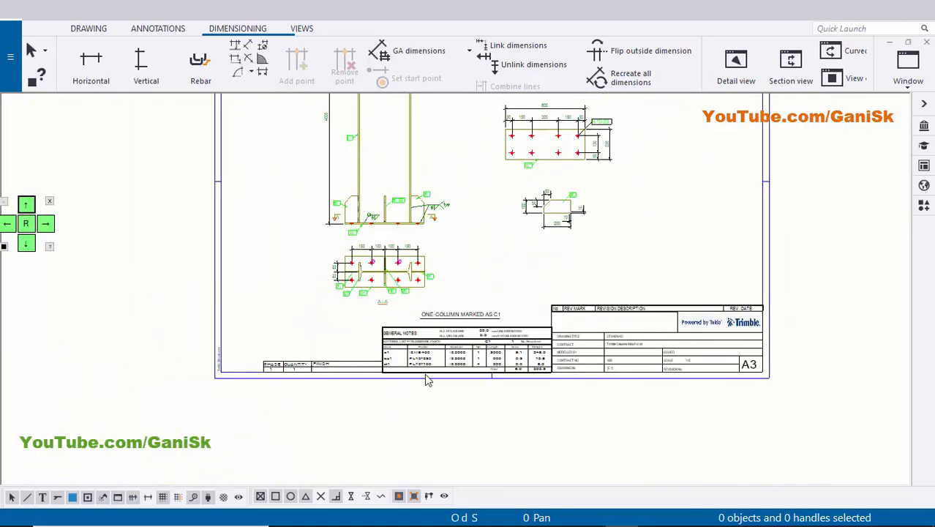
{"action": "scroll", "coordinate": [415, 379], "scroll_direction": "up", "scroll_amount": 3}
{"action": "scroll", "coordinate": [426, 346], "scroll_direction": "down", "scroll_amount": 4}
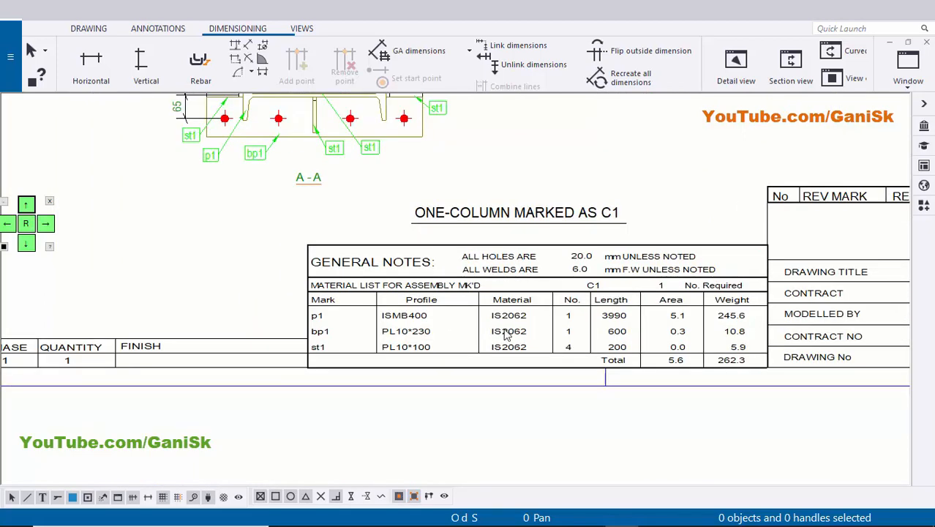
{"action": "scroll", "coordinate": [532, 324], "scroll_direction": "down", "scroll_amount": 3}
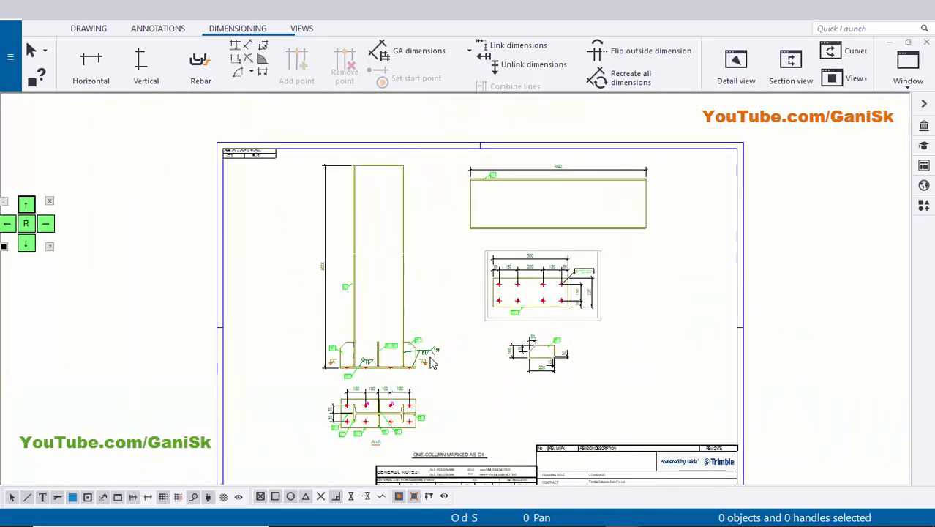
{"action": "scroll", "coordinate": [463, 376], "scroll_direction": "up", "scroll_amount": 4}
{"action": "scroll", "coordinate": [463, 377], "scroll_direction": "down", "scroll_amount": 2}
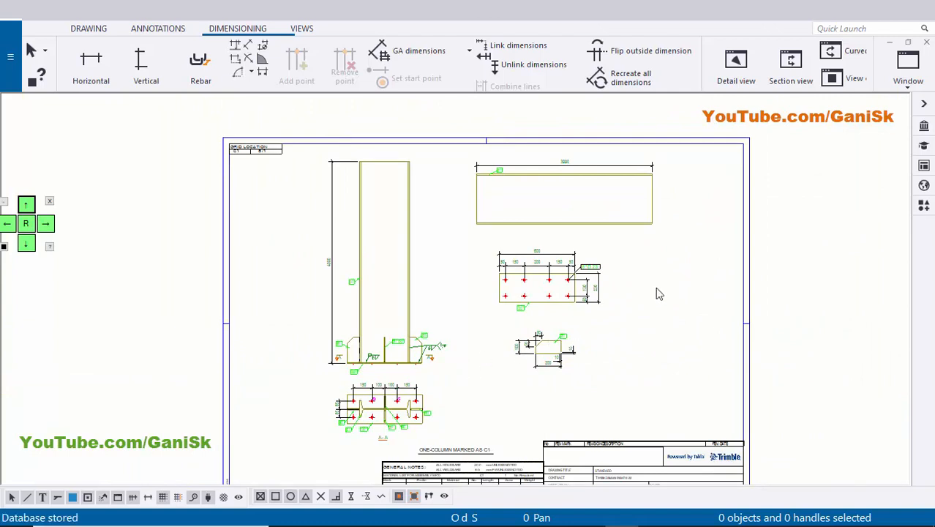
Close the drawing and select assembly drawing C.1 in the document manager.
{"action": "left_click", "coordinate": [926, 42]}
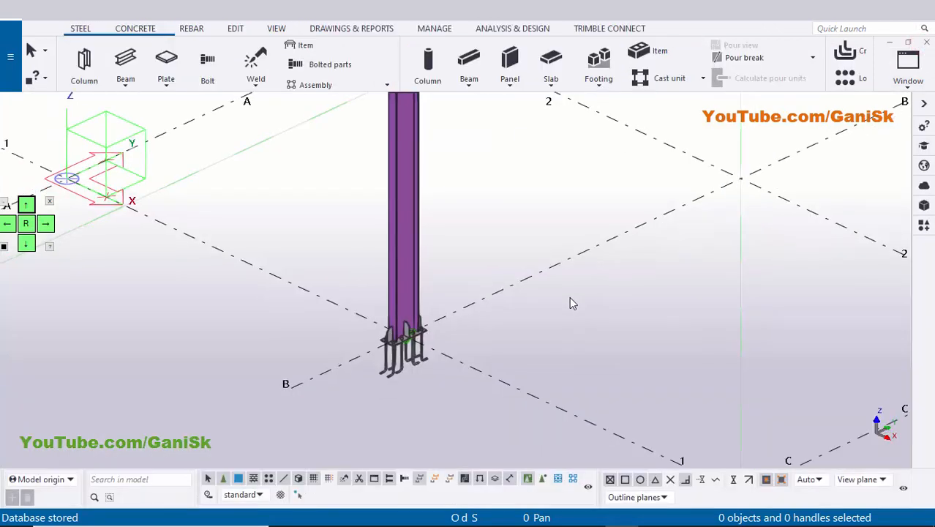
{"action": "key", "text": "ctrl+l"}
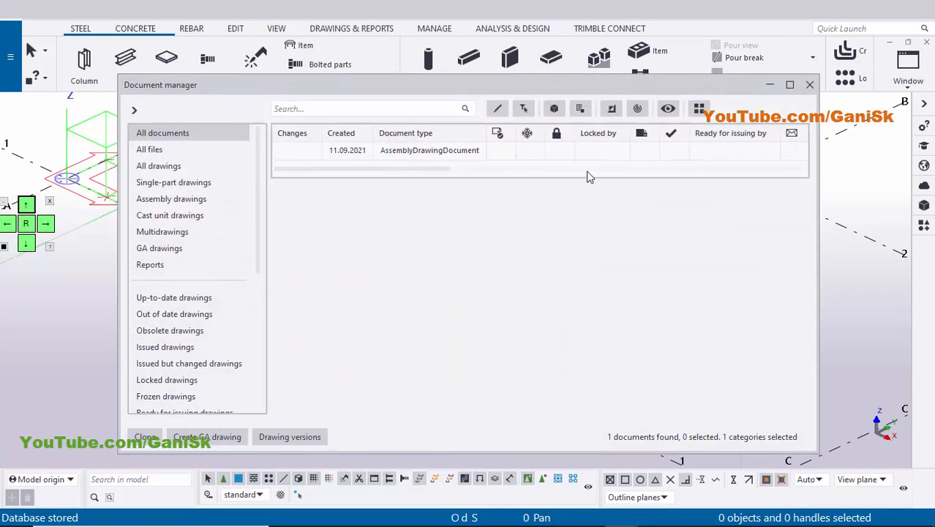
{"action": "left_click", "coordinate": [600, 152]}
{"action": "scroll", "coordinate": [632, 161], "scroll_direction": "right", "scroll_amount": 6}
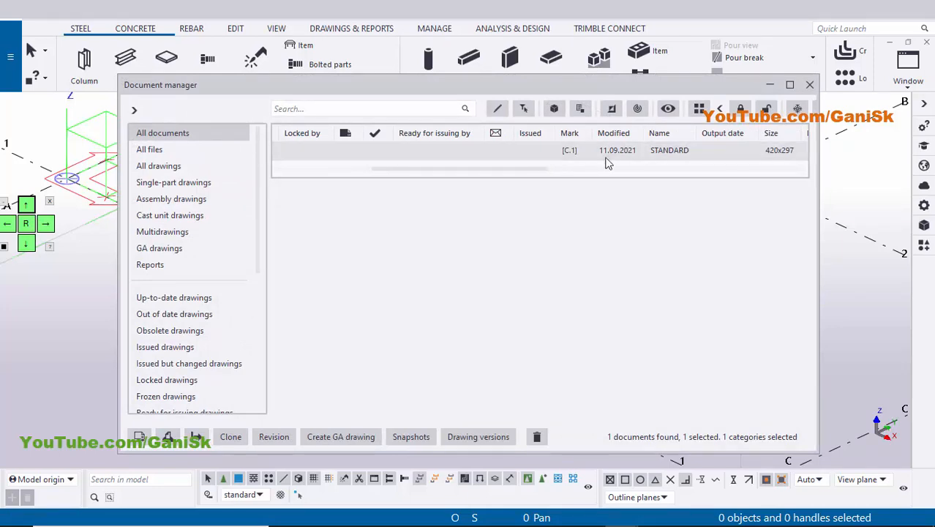
{"action": "left_click", "coordinate": [583, 151]}
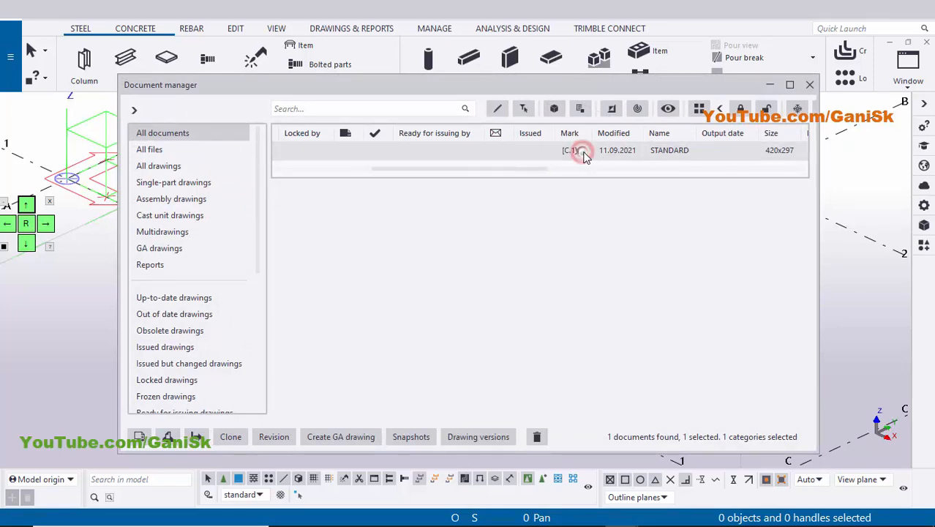
Open the PDF print options for drawing C.1, toggle Open folder when finished, and close both dialogs without printing.
{"action": "right_click", "coordinate": [584, 156]}
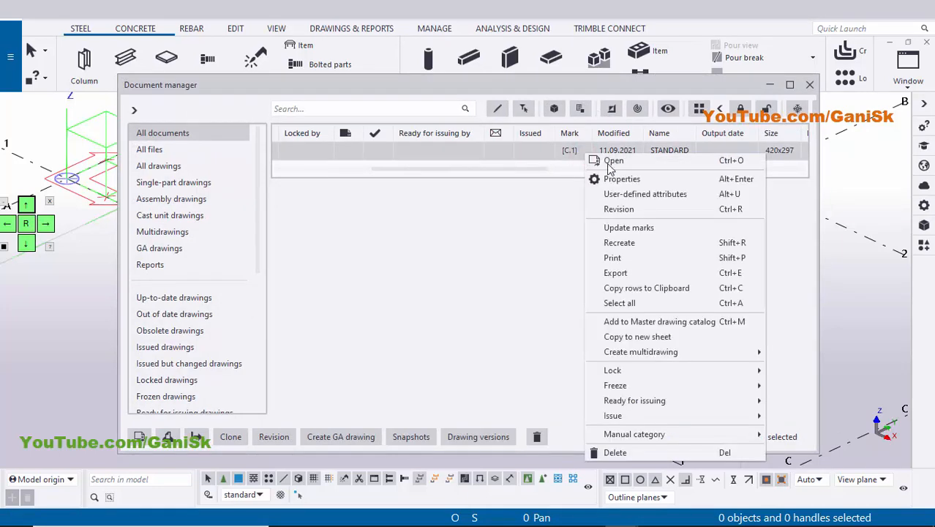
{"action": "left_click", "coordinate": [642, 257]}
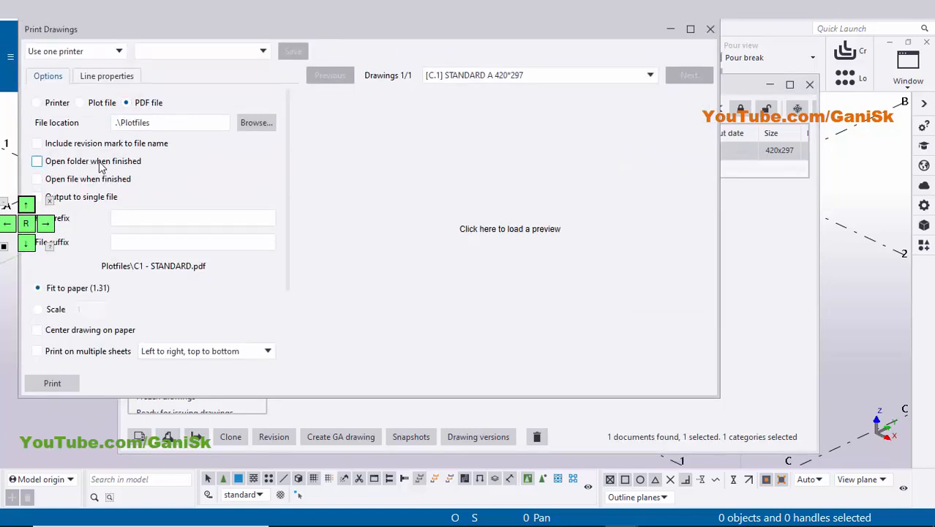
{"action": "left_click", "coordinate": [37, 162]}
{"action": "left_click", "coordinate": [709, 30]}
{"action": "left_click", "coordinate": [810, 83]}
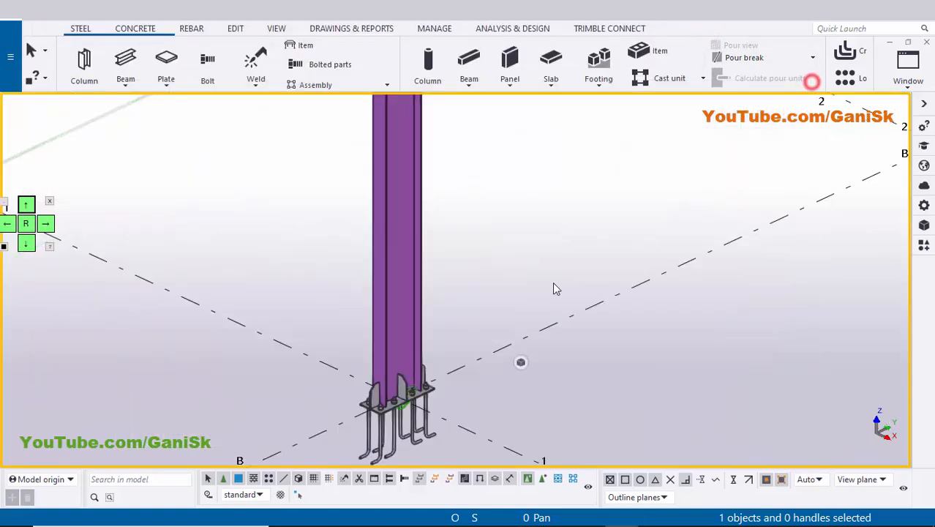
{"action": "scroll", "coordinate": [520, 316], "scroll_direction": "up", "scroll_amount": 1}
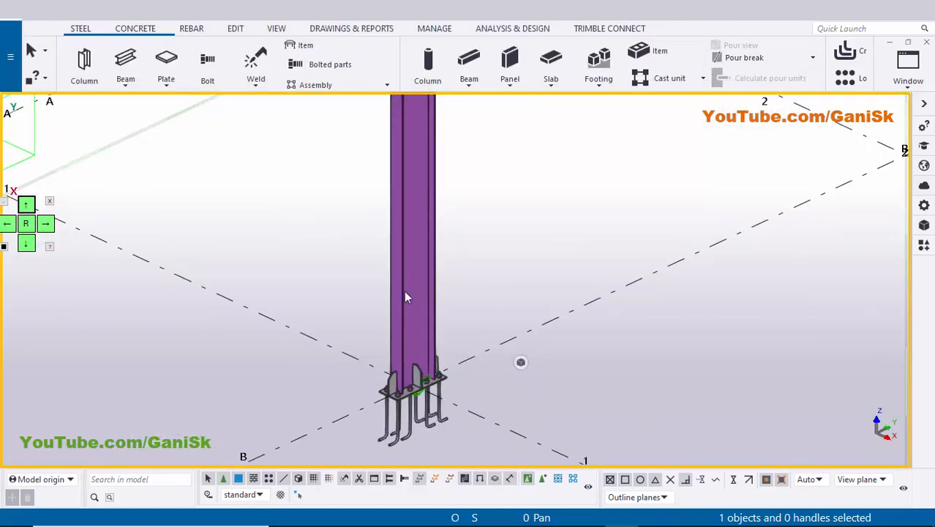